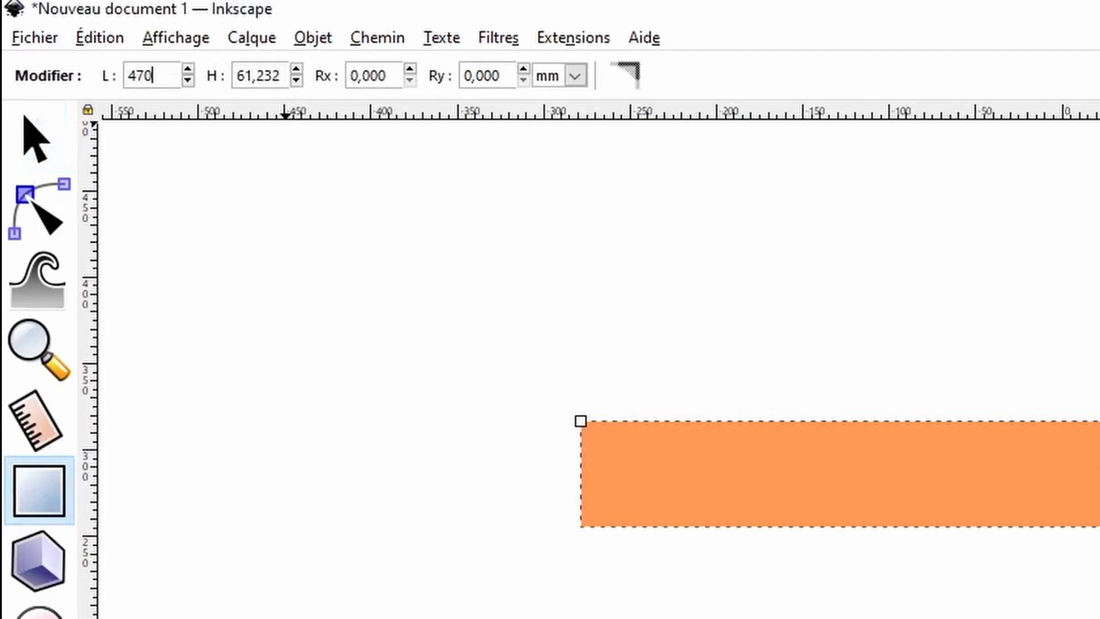
Set the orange rectangle's height to 28 mm and its horizontal corner radius to 7 mm.
left_click(267, 75)
triple_click(266, 76)
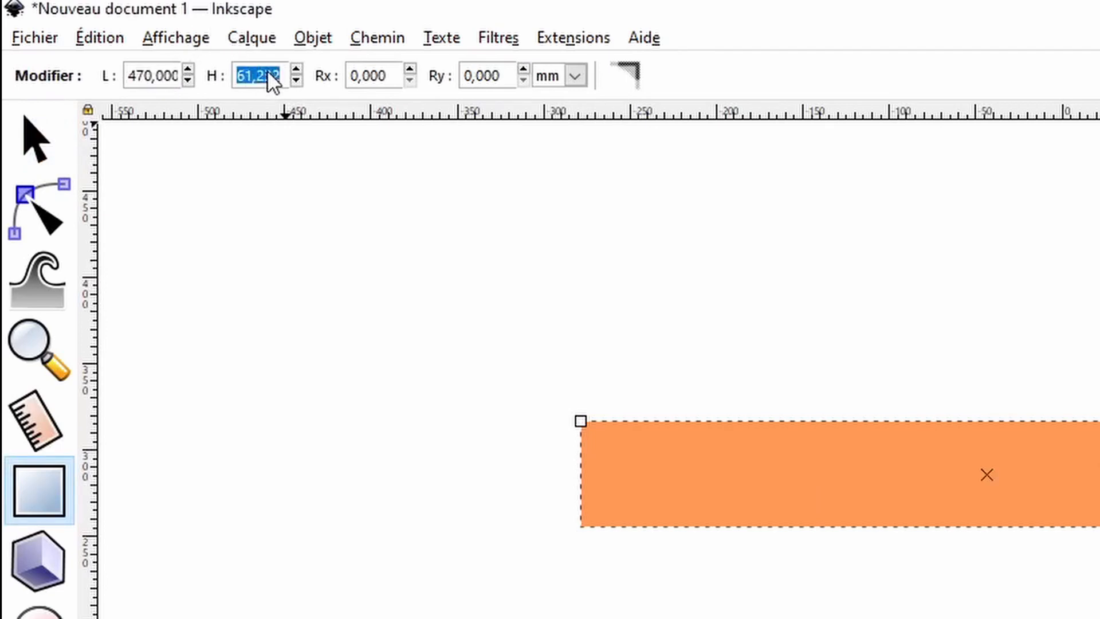
type("28")
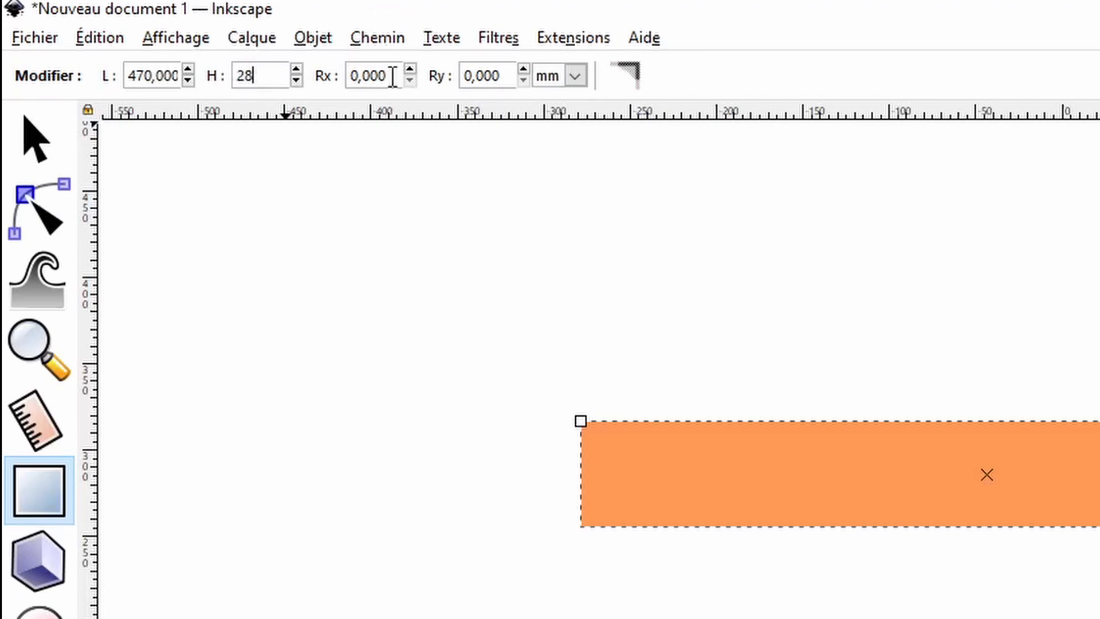
key("Return")
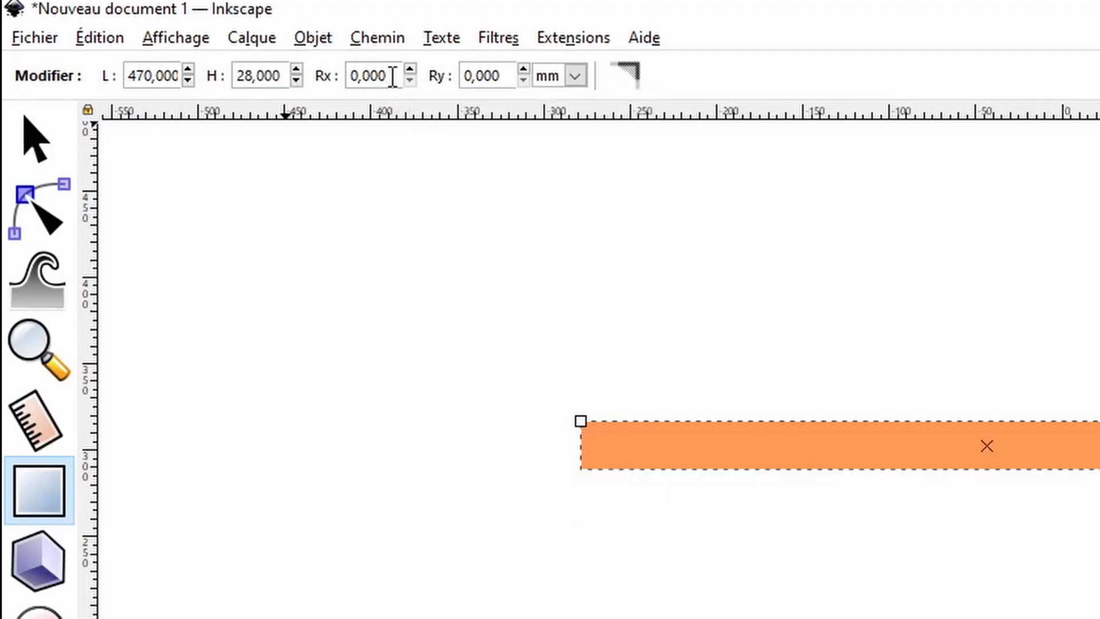
key("Tab")
type("7")
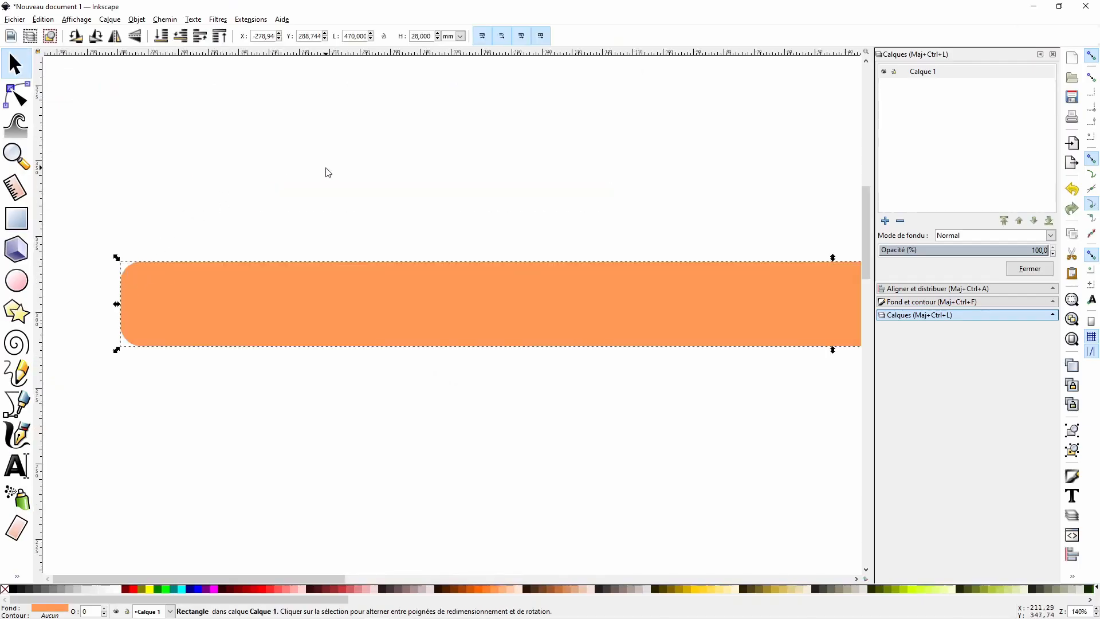
Position the rounded orange rectangle at the page origin with X 0 and Y 0.
scroll(346, 164, "down", 1)
scroll(346, 164, "down", 1)
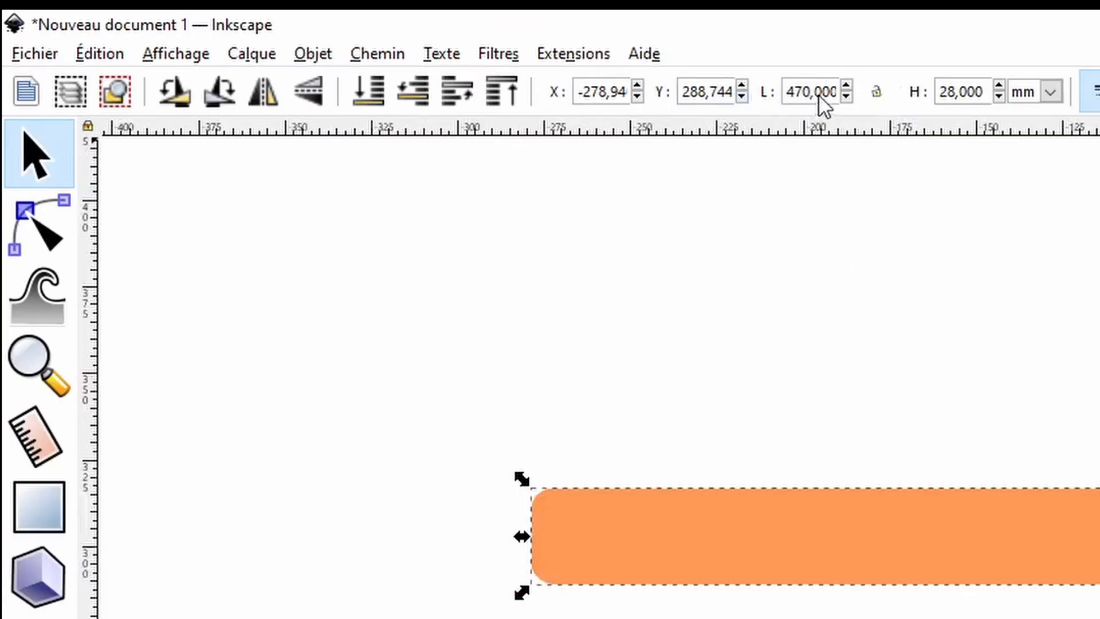
double_click(612, 91)
type("0")
key("Return")
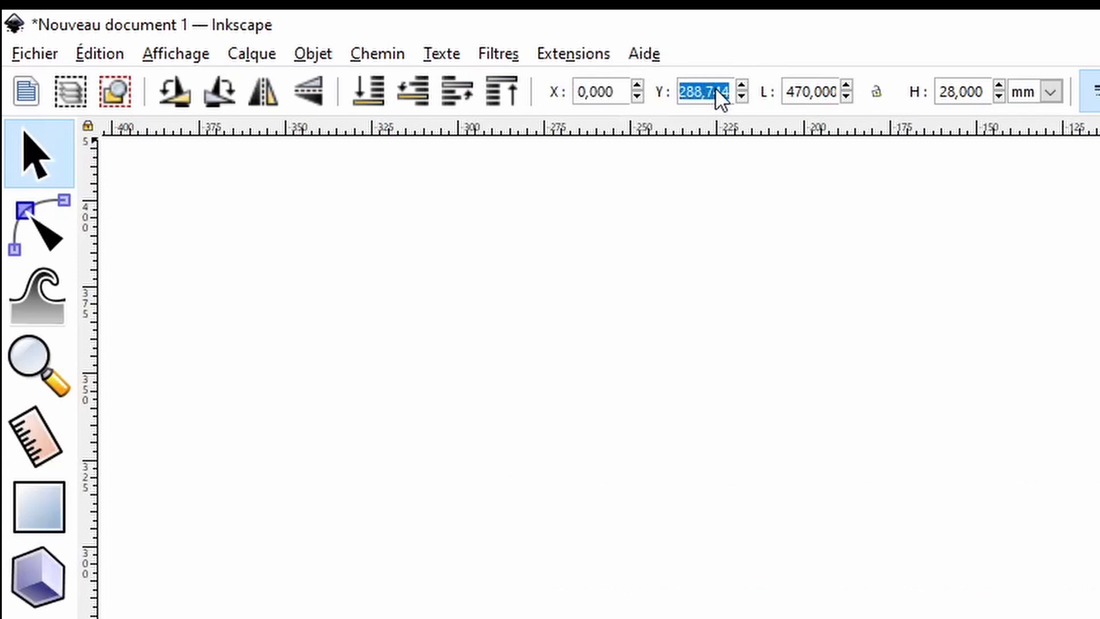
type("0")
key("Return")
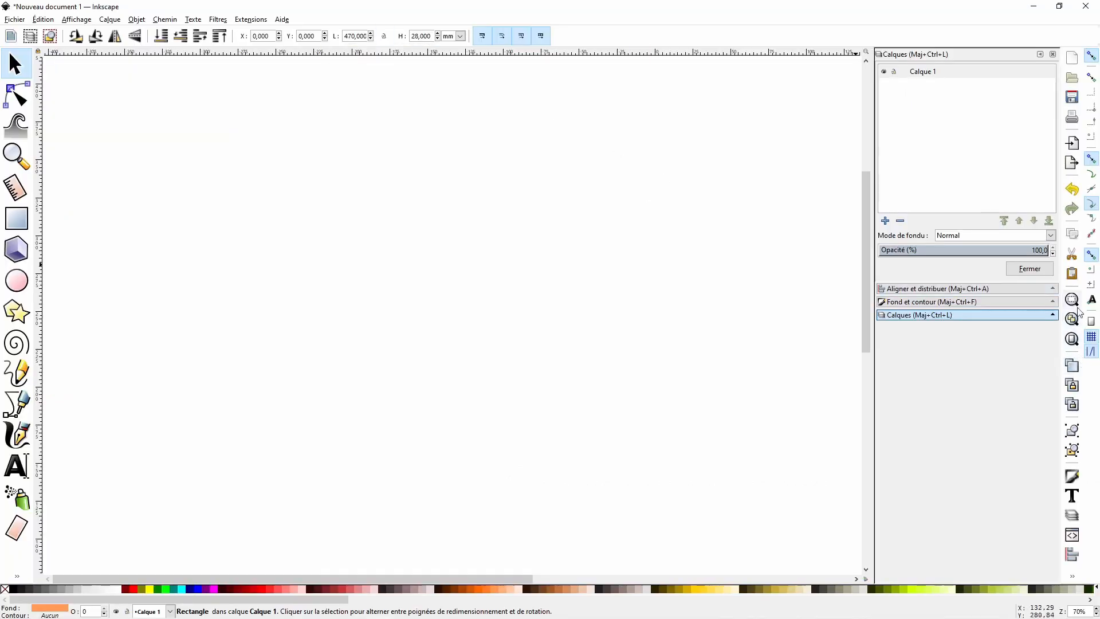
left_click(1073, 301)
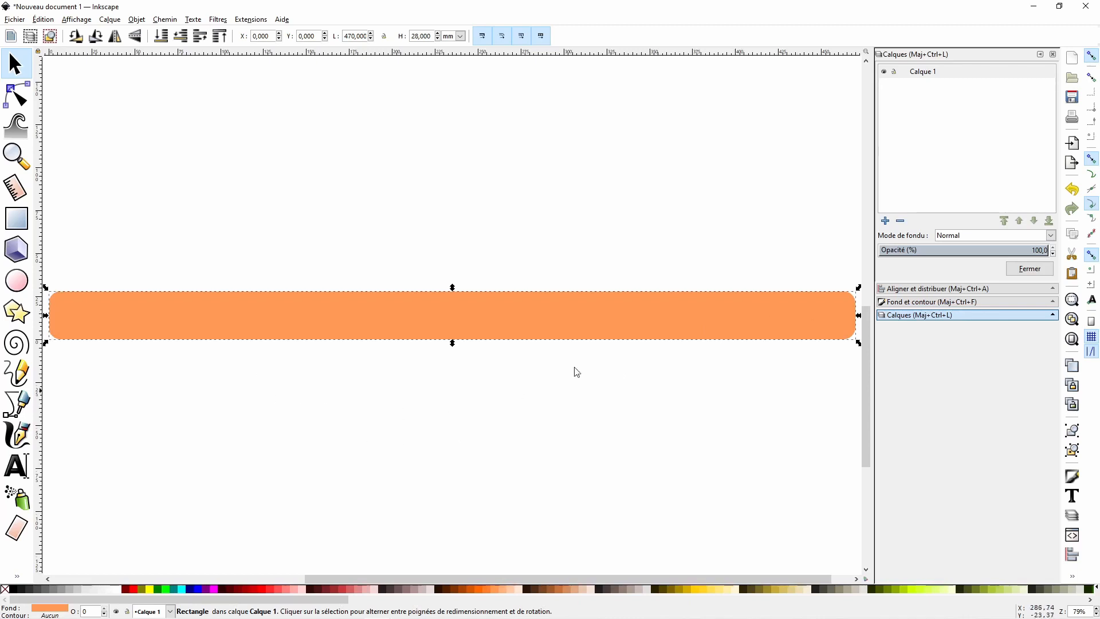
Draw a lime-green rectangle about 378 × 45 mm above the orange bar and make its corners sharp.
left_click(16, 218)
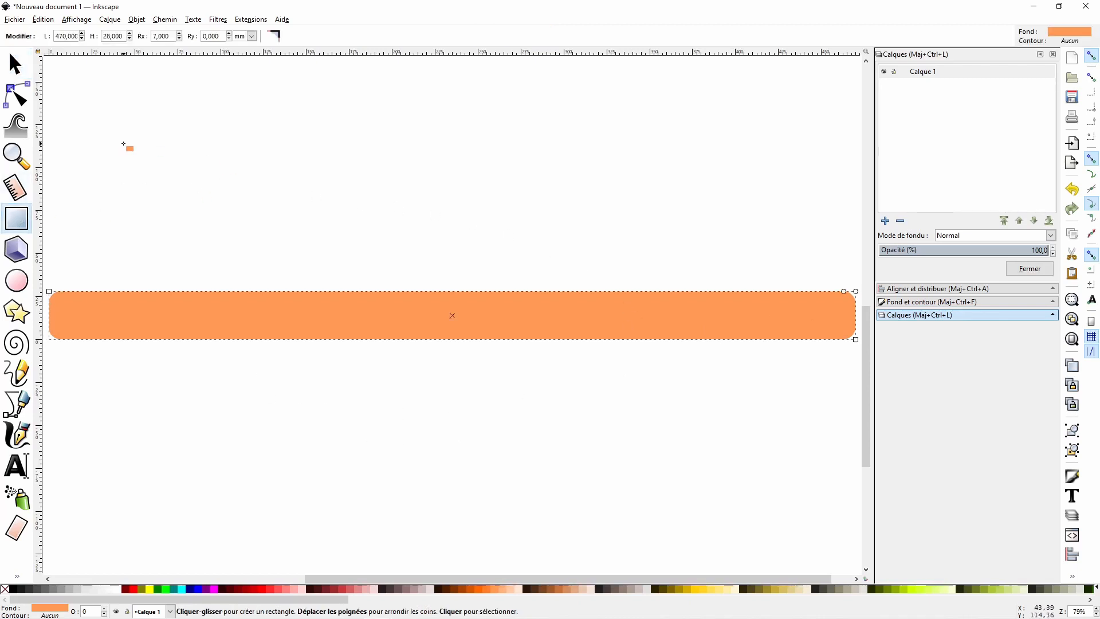
left_click_drag(124, 144, 771, 222)
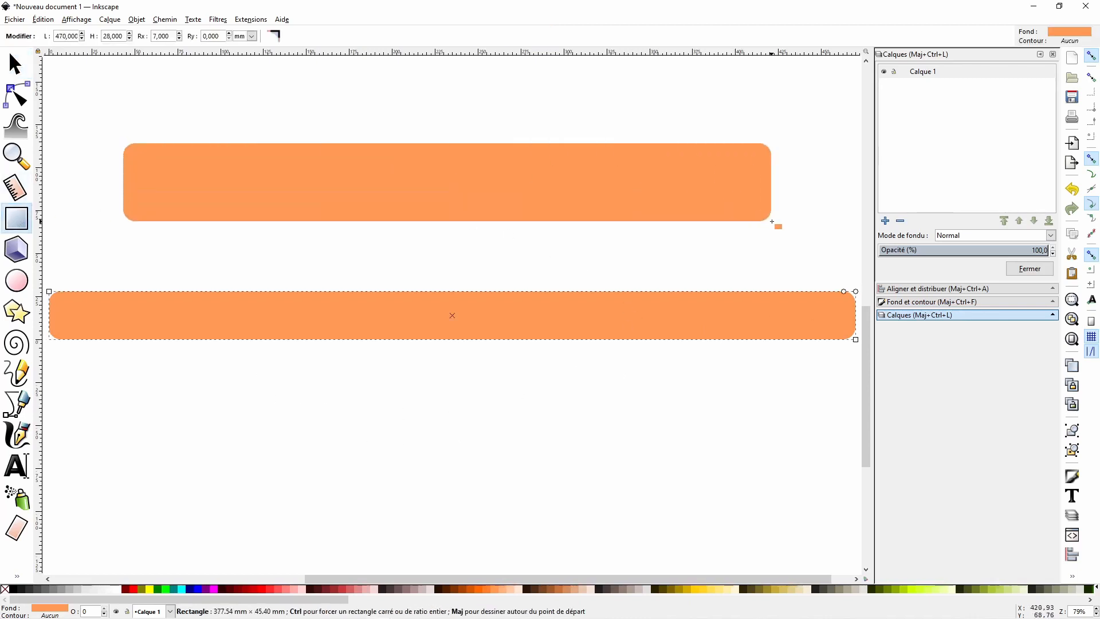
left_click(909, 589)
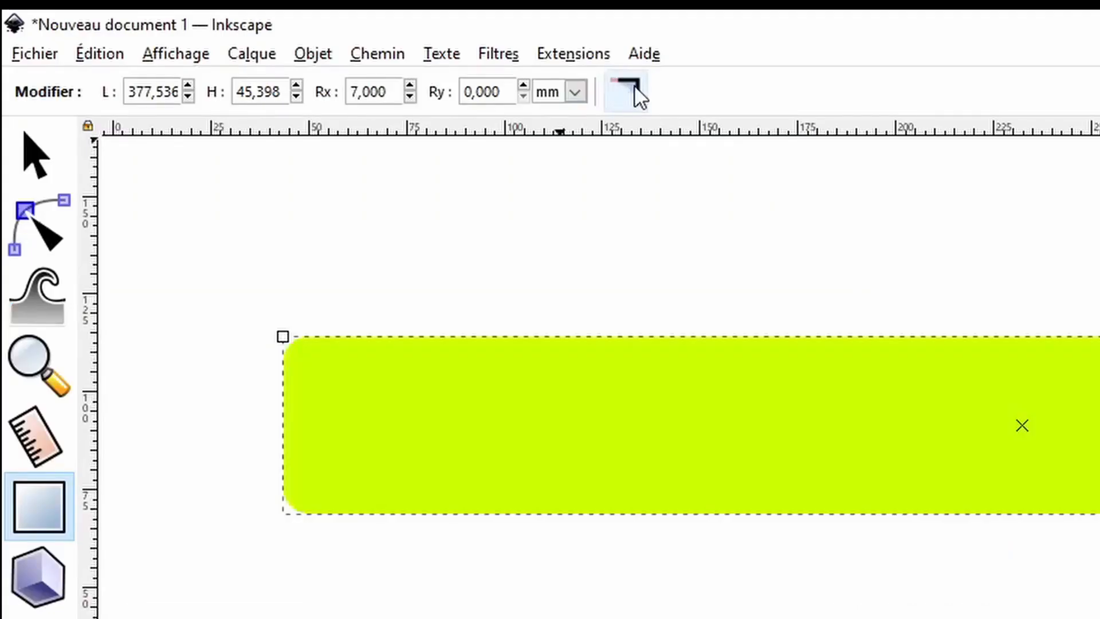
left_click(634, 87)
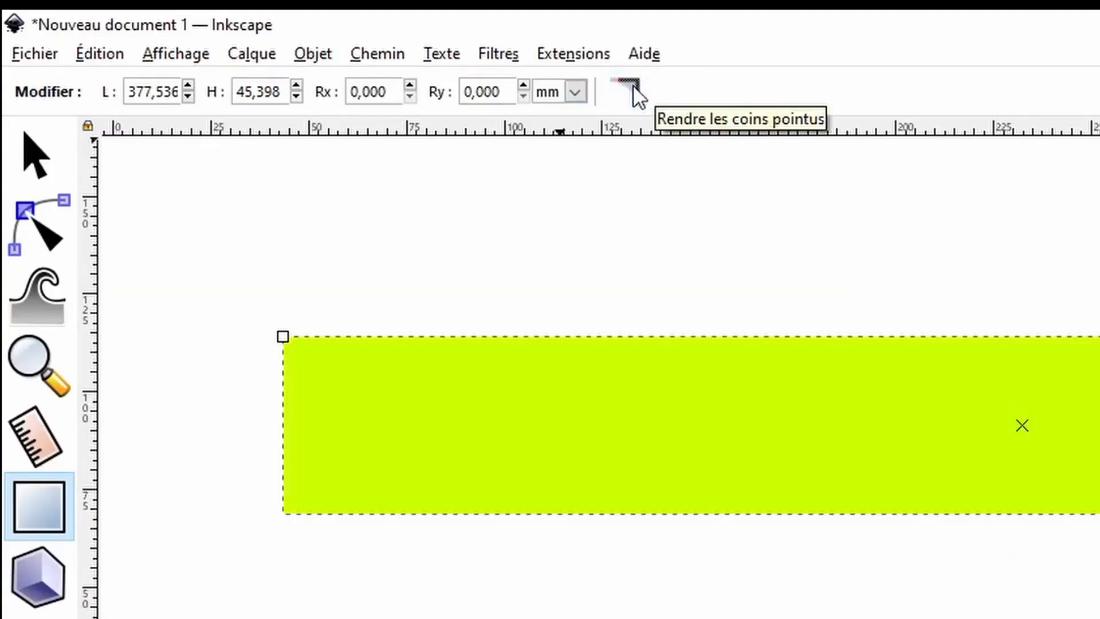
Resize the lime-green rectangle to 470 mm wide and 15 mm high.
triple_click(170, 91)
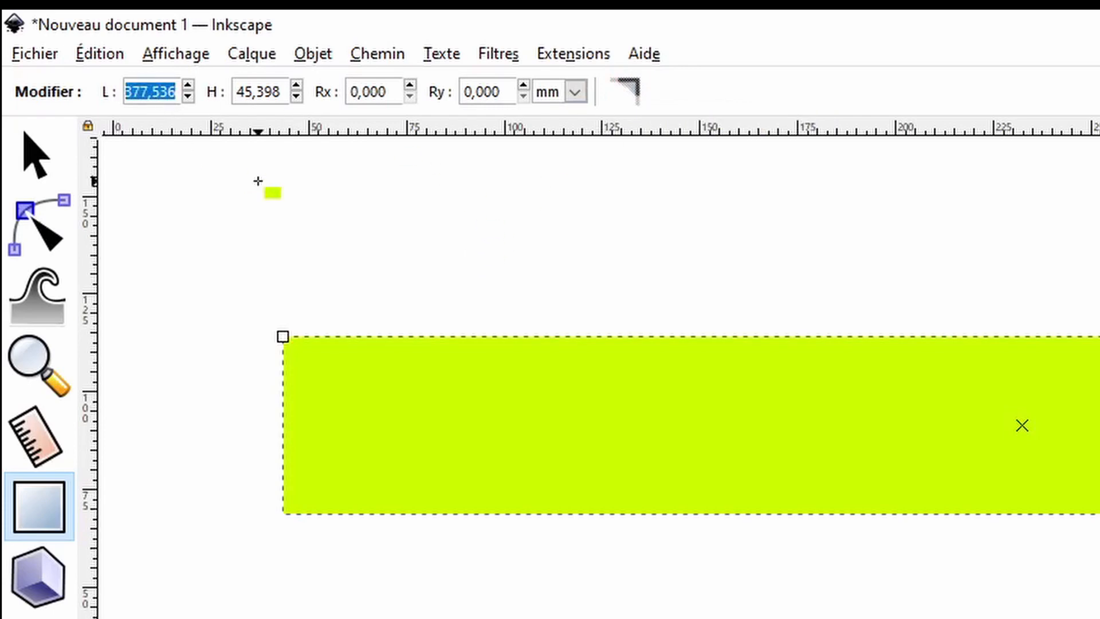
type("470")
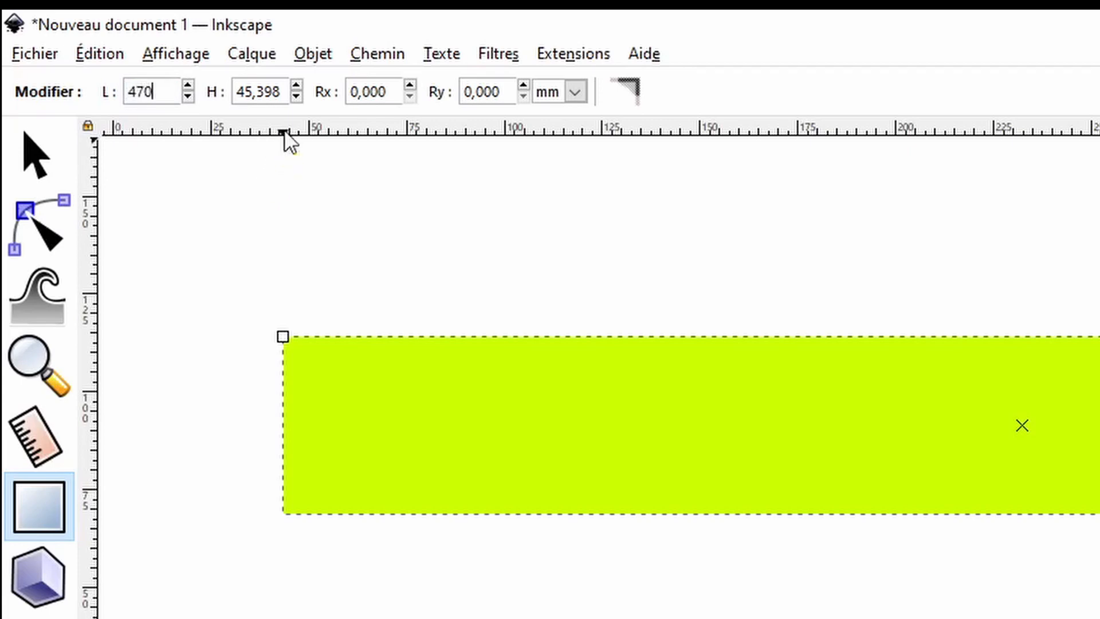
double_click(286, 94)
triple_click(285, 94)
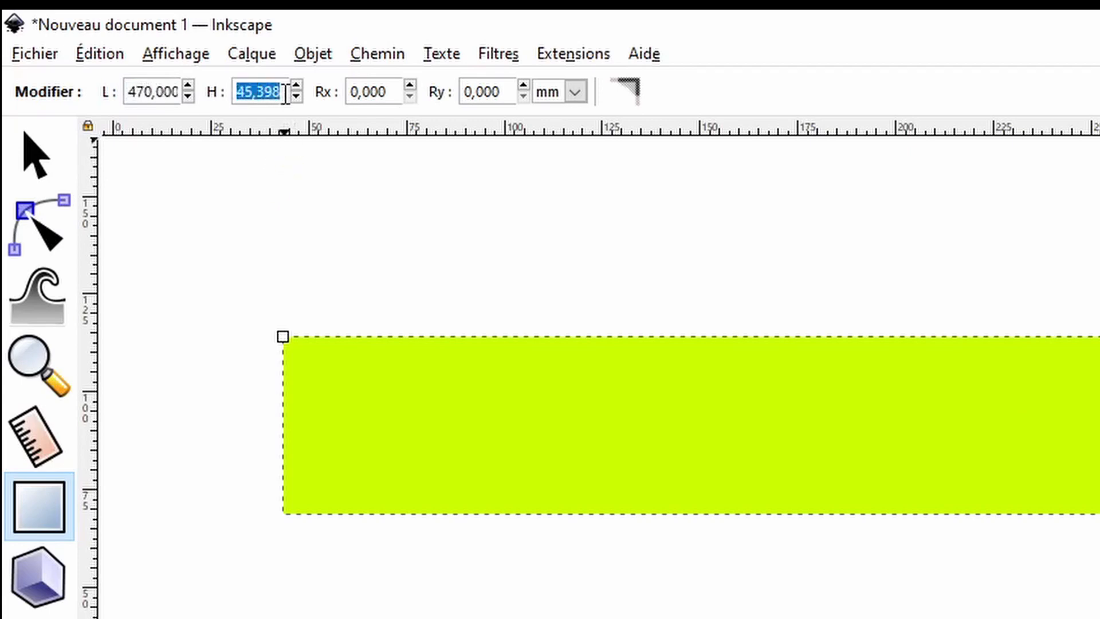
type("15")
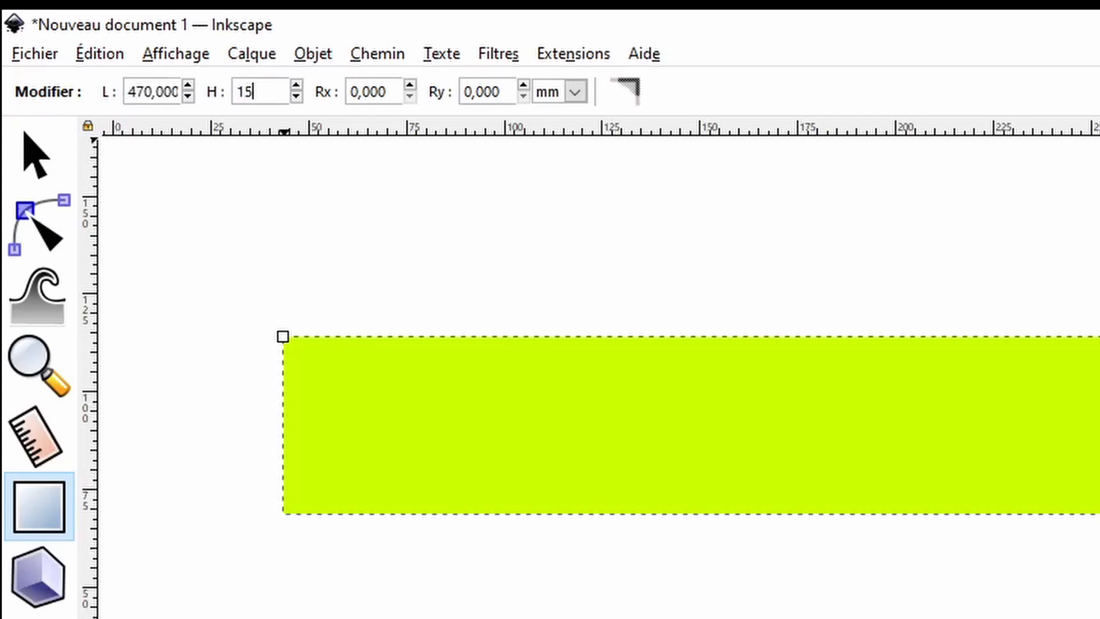
key("Return")
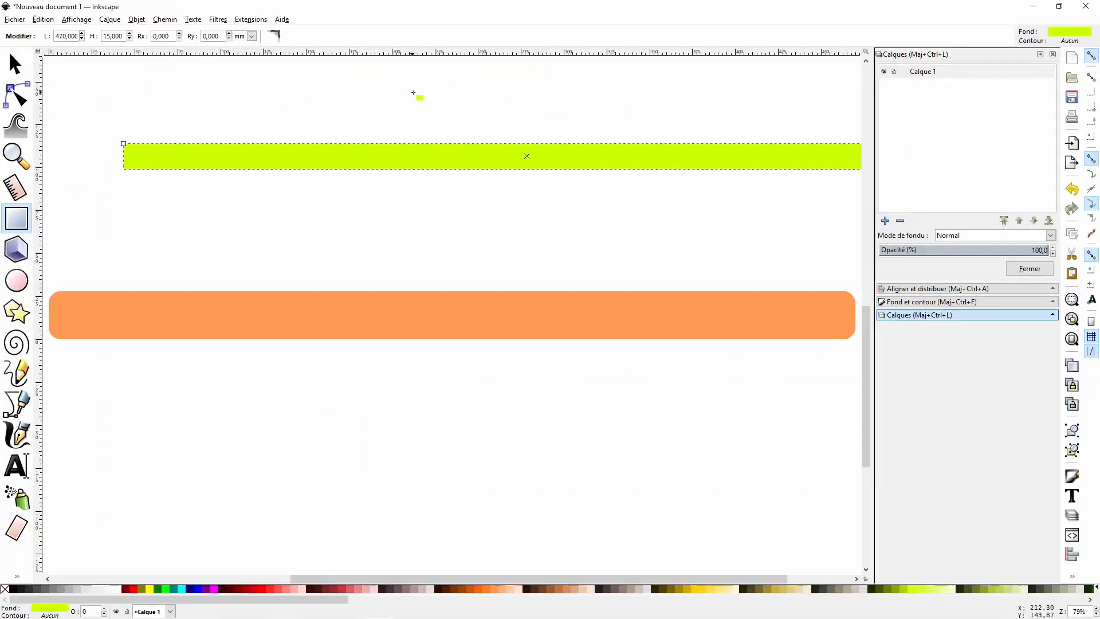
Move the green rectangle onto the orange bar, snapping it to the bar's lower edge so it covers both lower rounded corners.
left_click(15, 63)
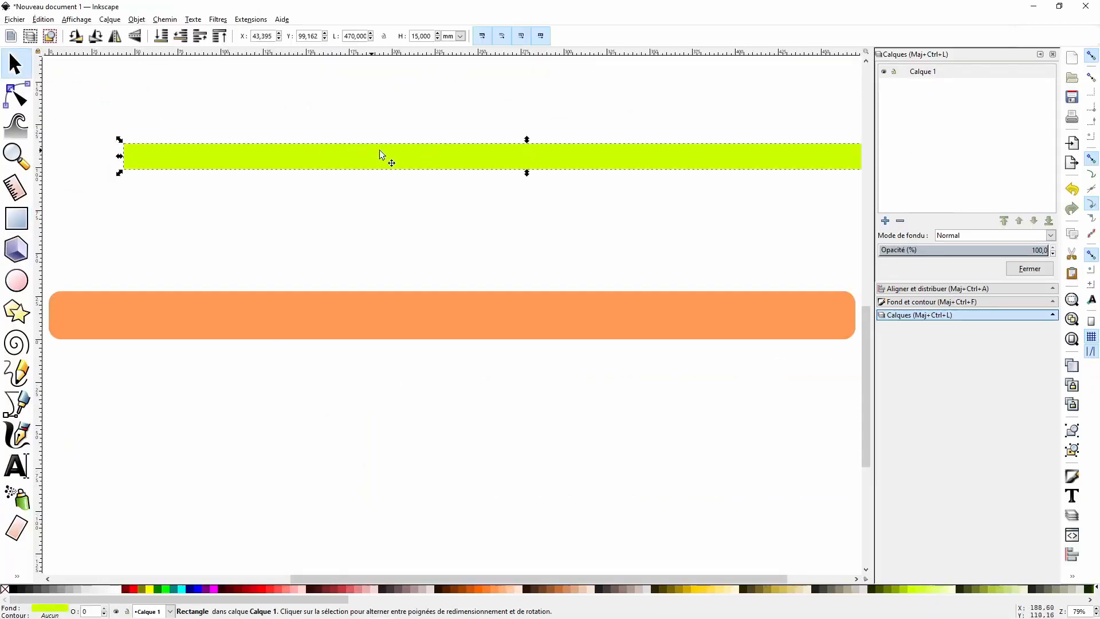
left_click_drag(379, 149, 314, 321)
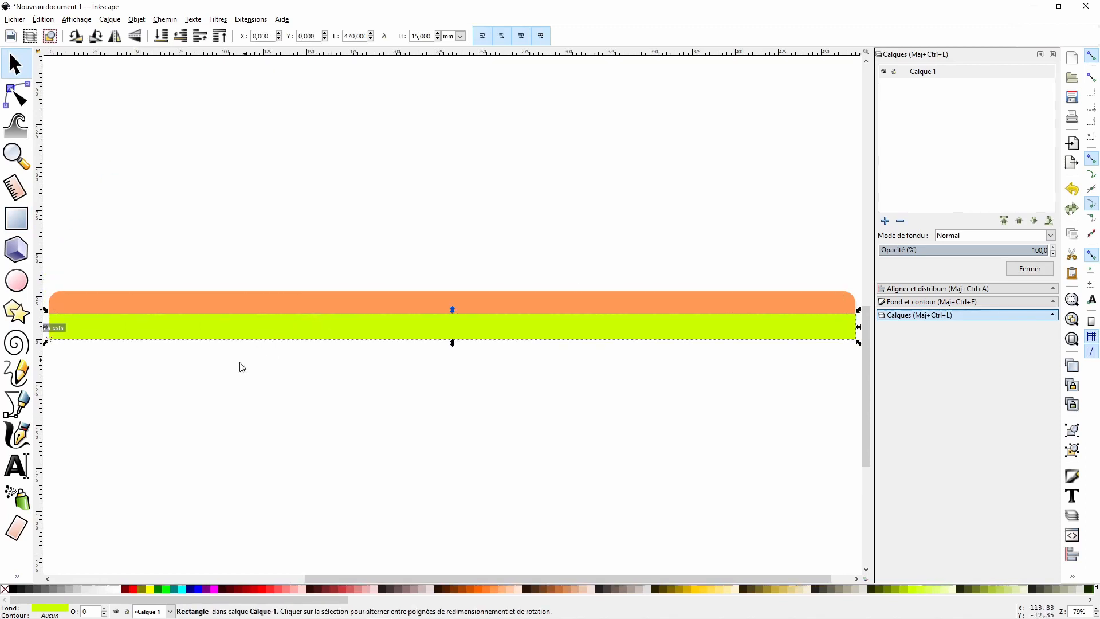
left_click(246, 385)
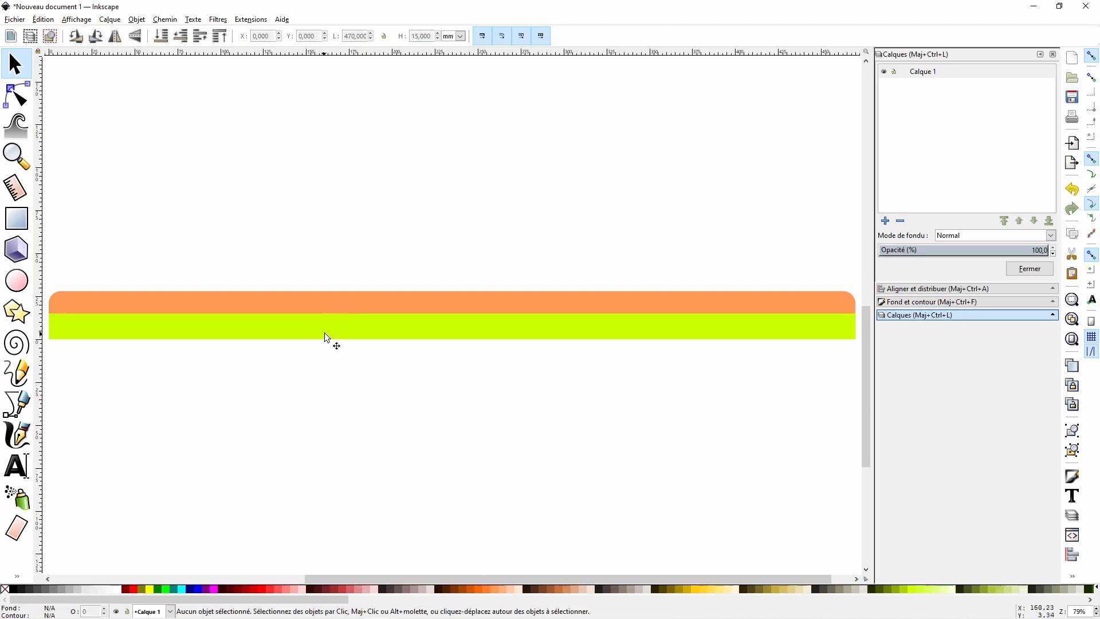
Convert both rectangles to paths and merge them into one shape with Union.
key("ctrl+a")
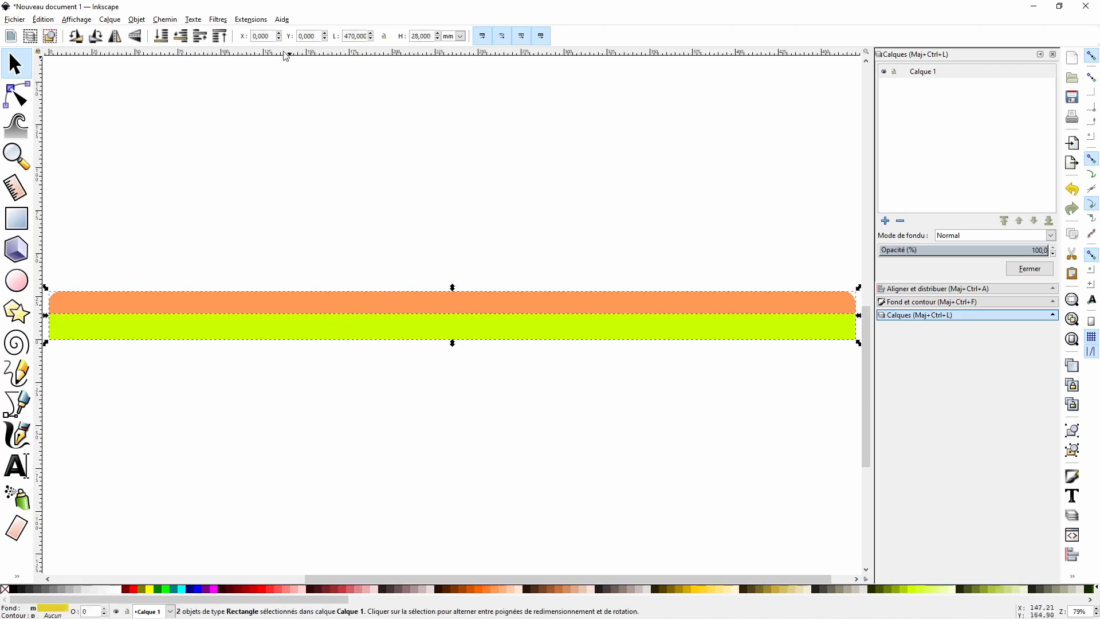
left_click(165, 19)
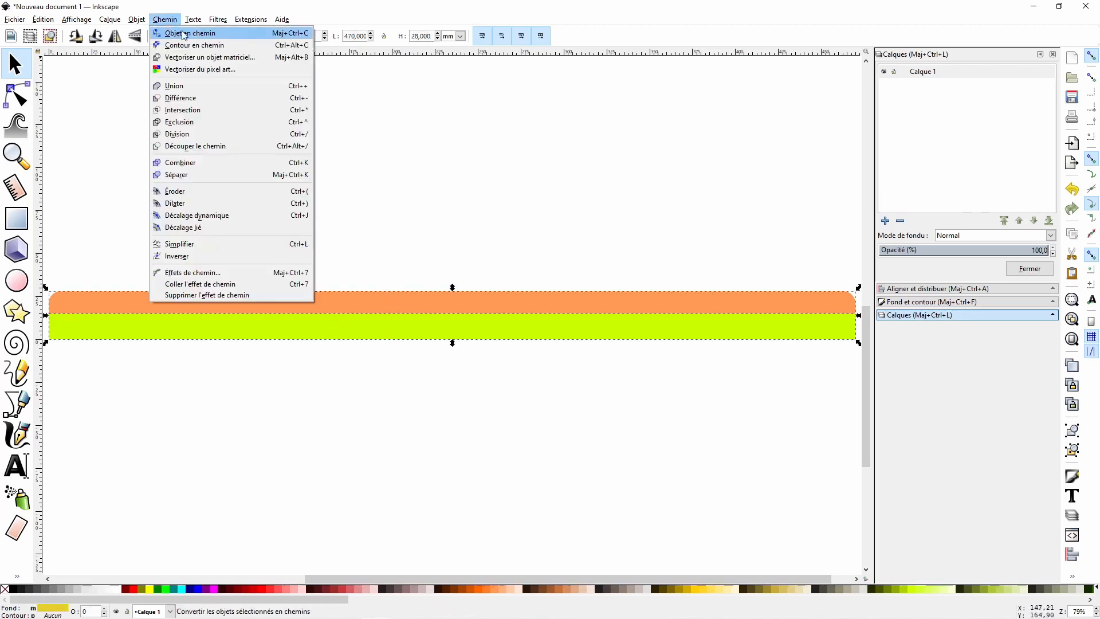
left_click(183, 33)
left_click(170, 20)
left_click(190, 88)
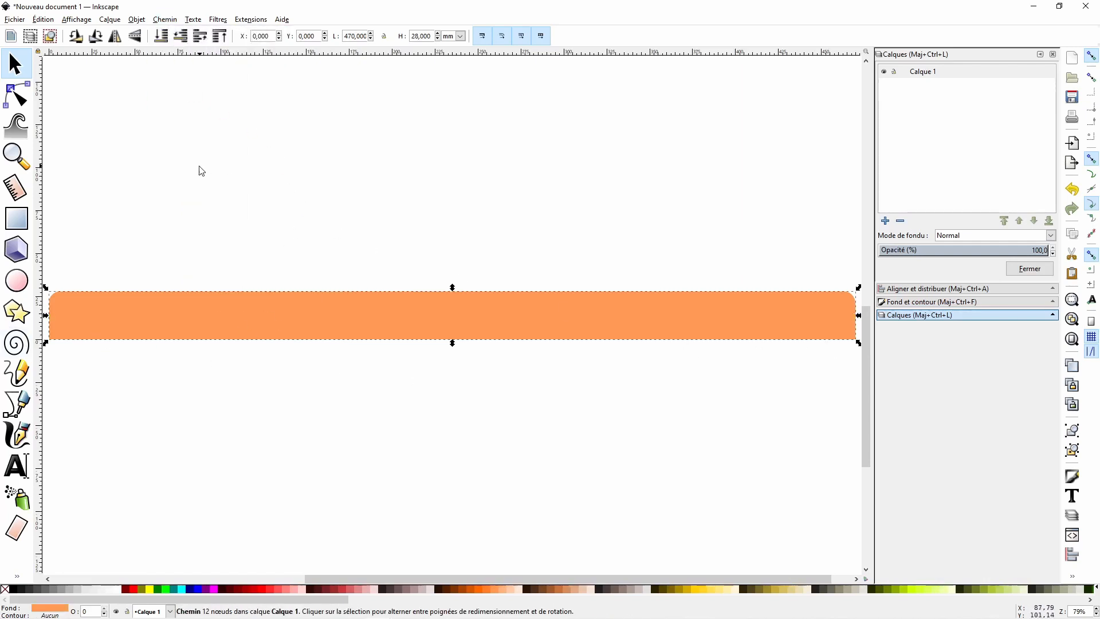
Draw a green rectangle about 33 × 34 mm above the bar and set its size to 28 × 28 mm.
left_click(16, 219)
left_click_drag(164, 135, 222, 195)
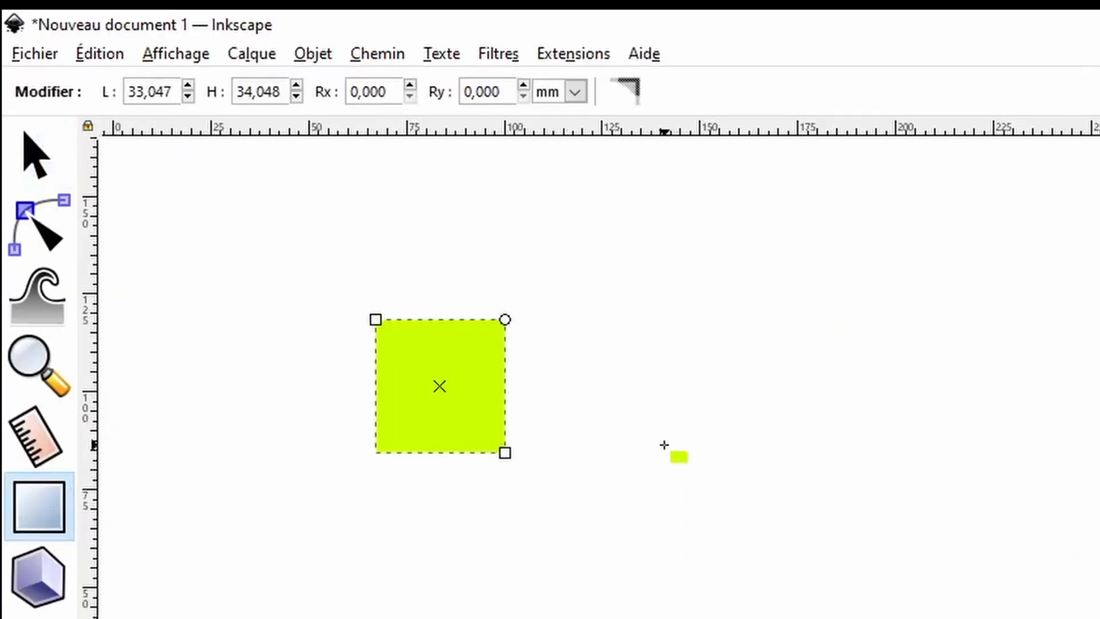
double_click(171, 92)
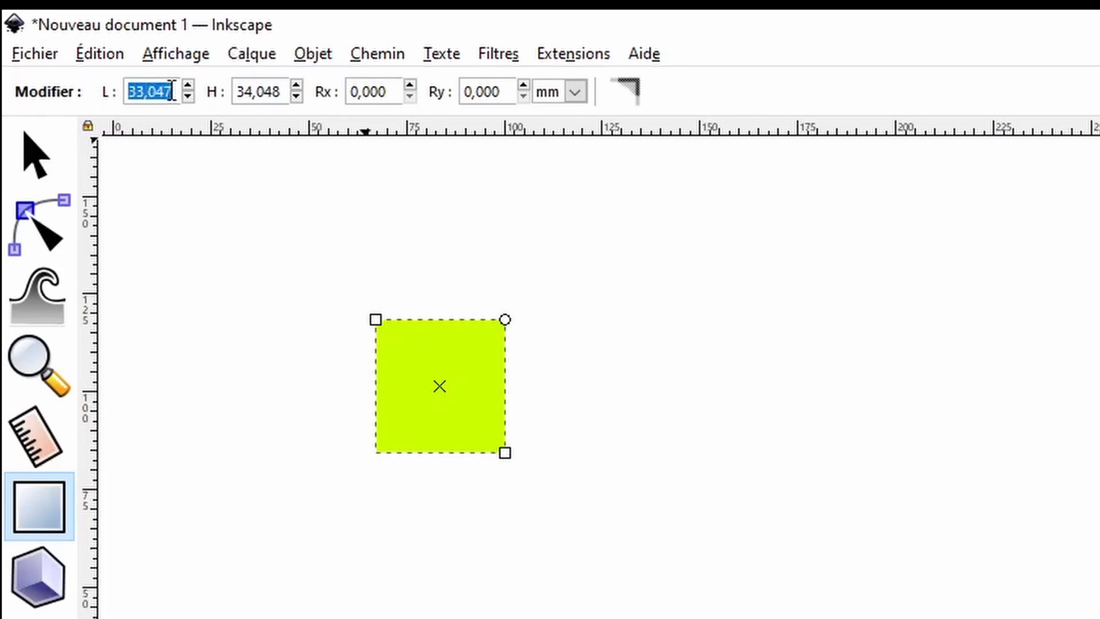
type("28")
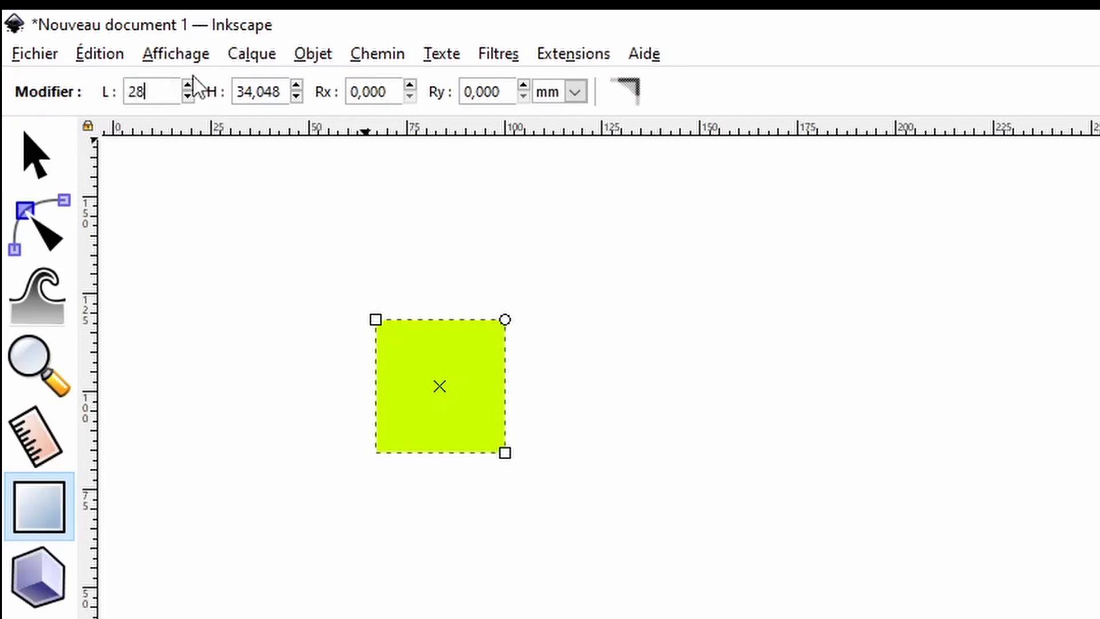
left_click(256, 86)
double_click(256, 85)
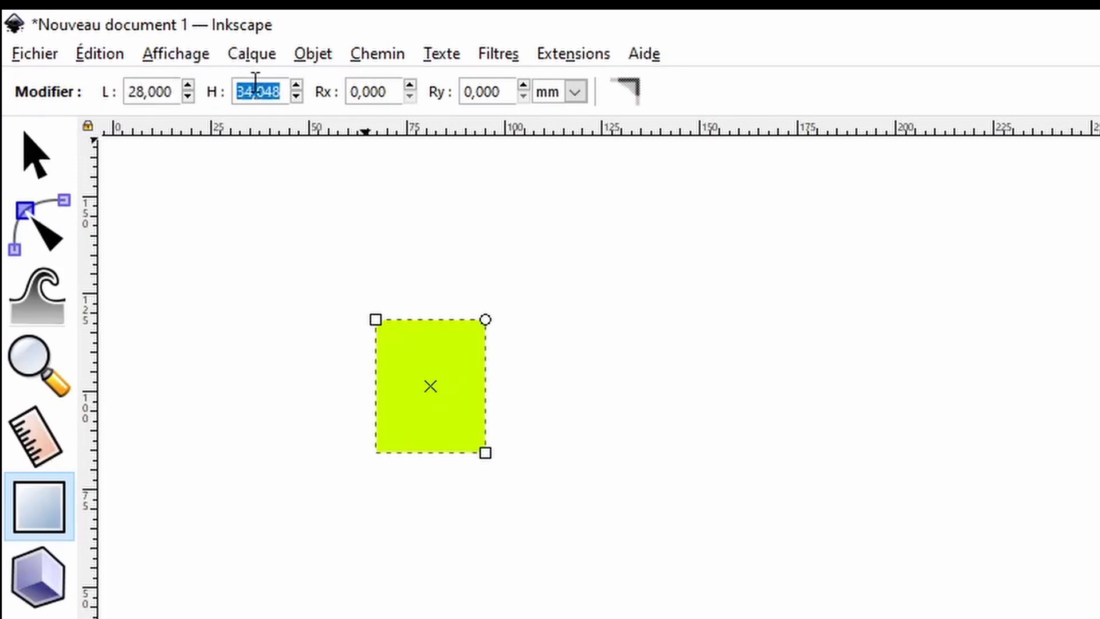
type("28")
key("Return")
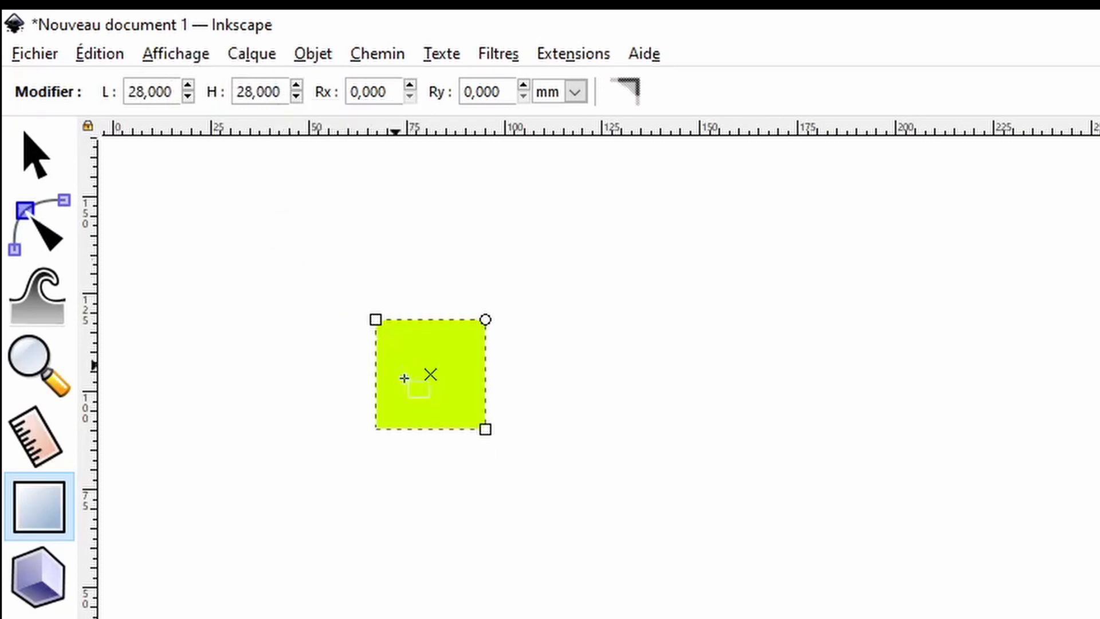
Snap the green square over the orange bar's right end and merge the two shapes with Union.
left_click(50, 151)
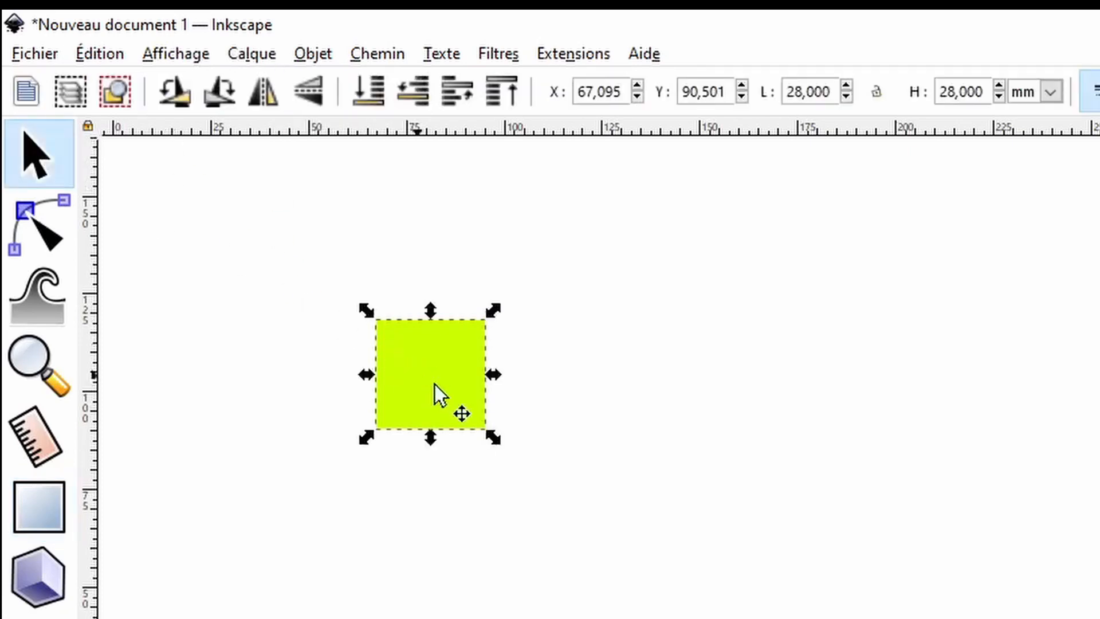
left_click_drag(435, 383, 835, 315)
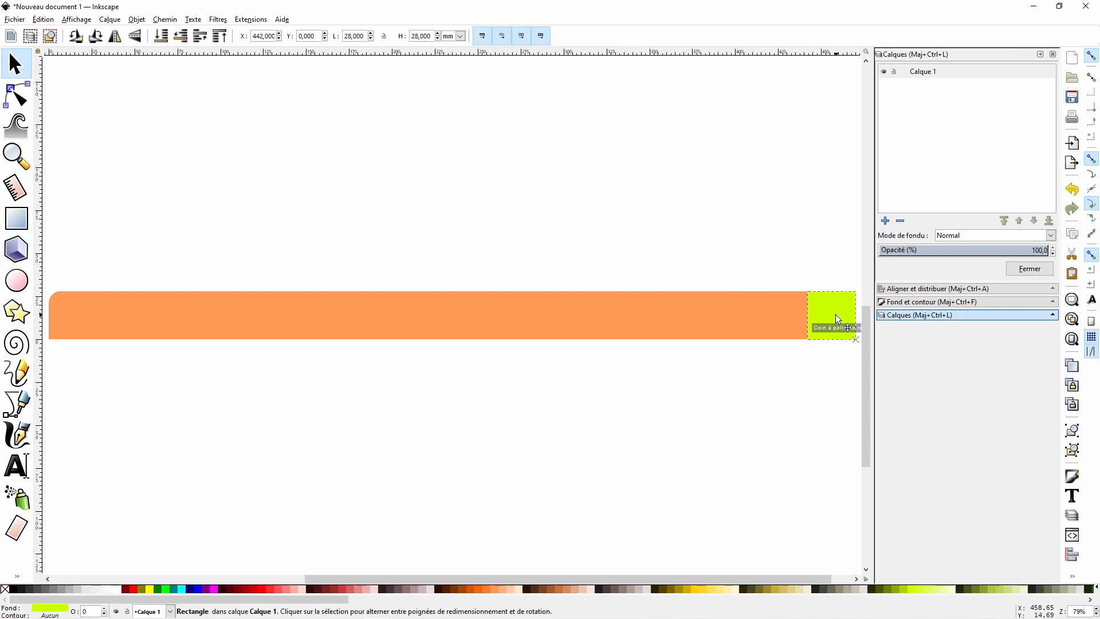
left_click(707, 300, "shift")
left_click(164, 19)
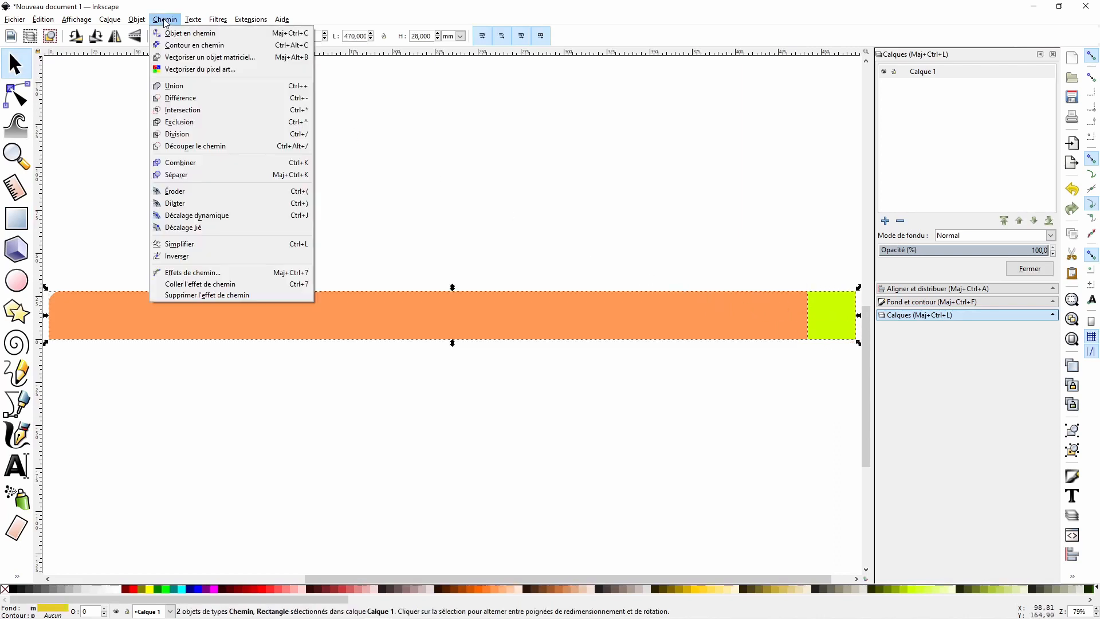
left_click(164, 19)
left_click(165, 18)
left_click(190, 86)
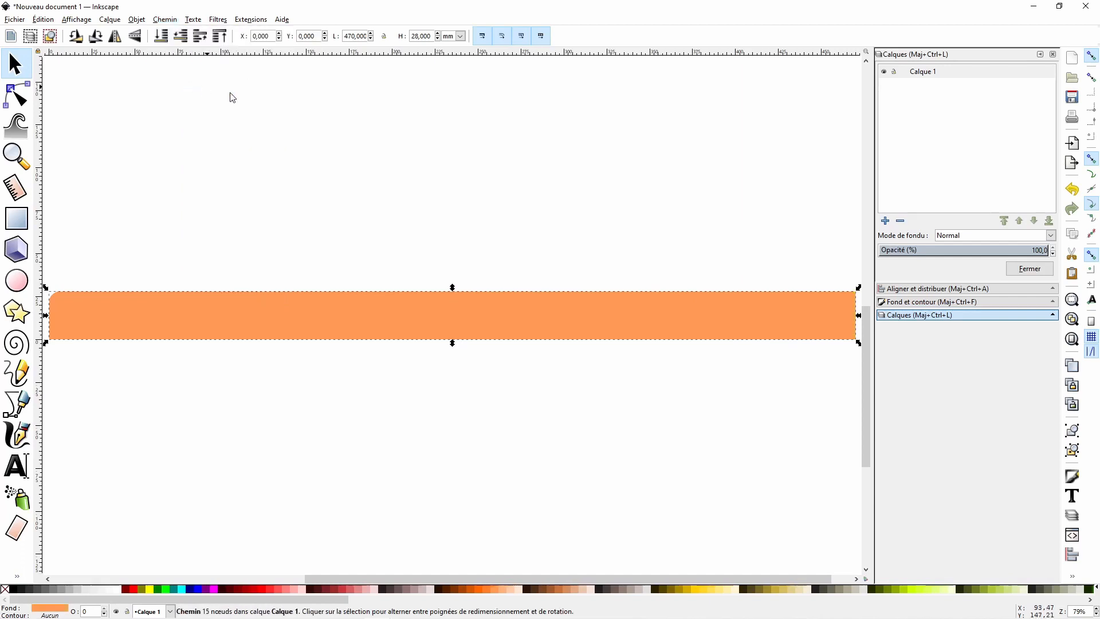
left_click(395, 171)
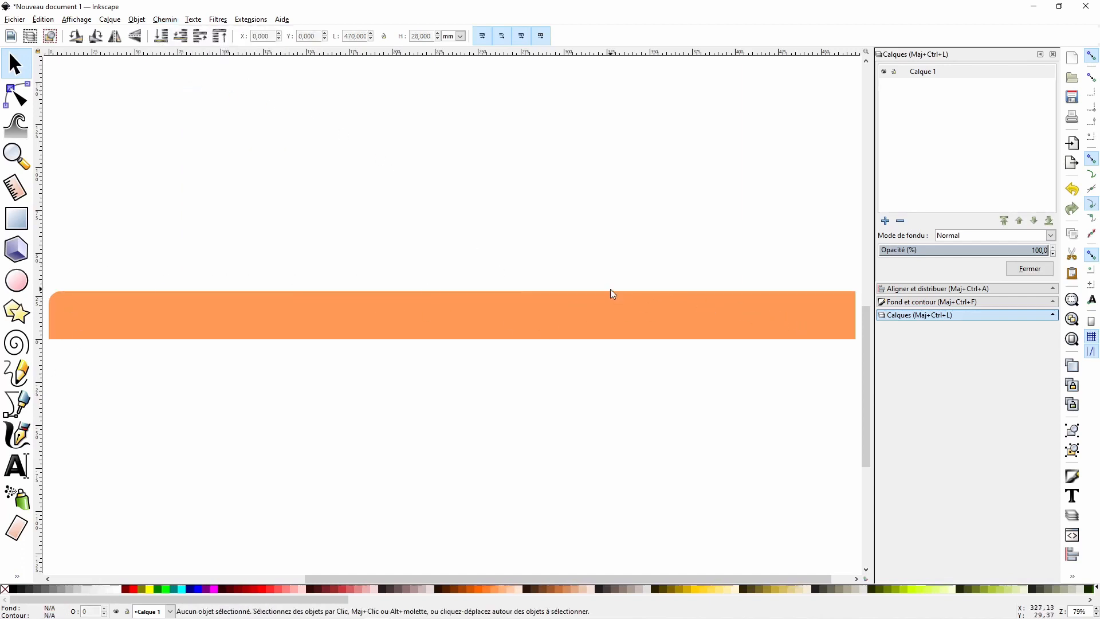
Delete the two redundant nodes on the bar's left edge and the one on its lower edge near the left corner.
left_click(28, 97)
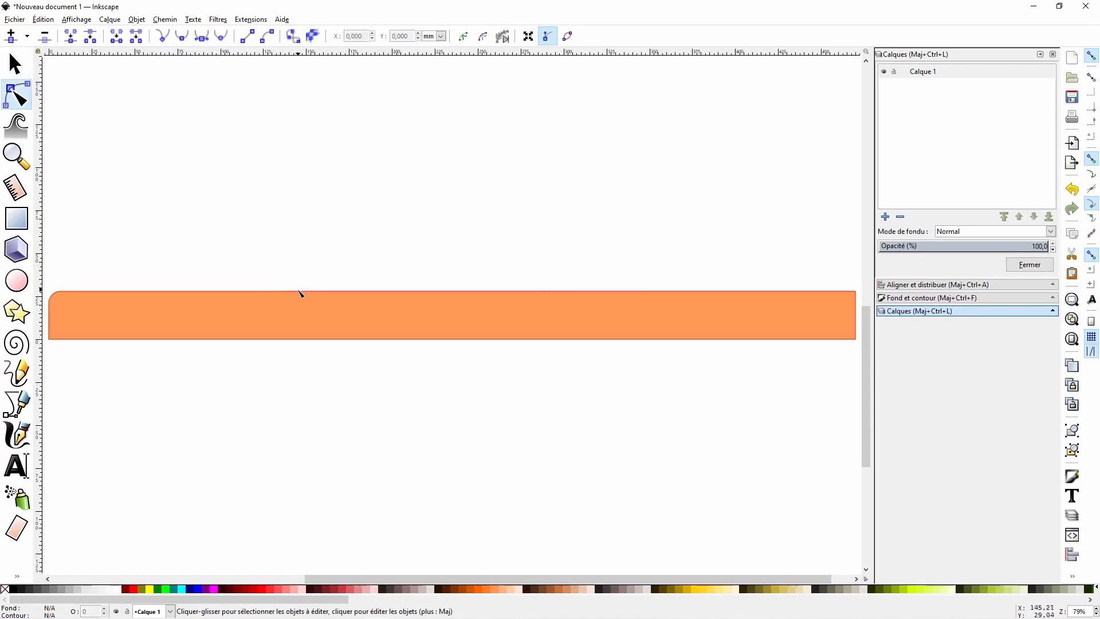
left_click(283, 300)
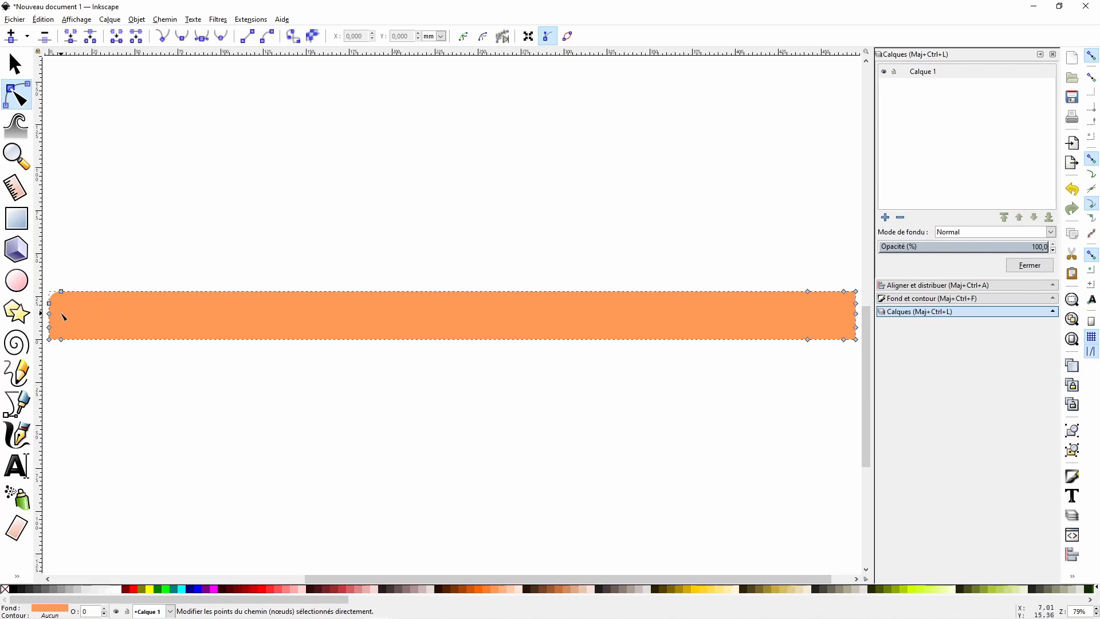
left_click_drag(60, 313, 73, 331)
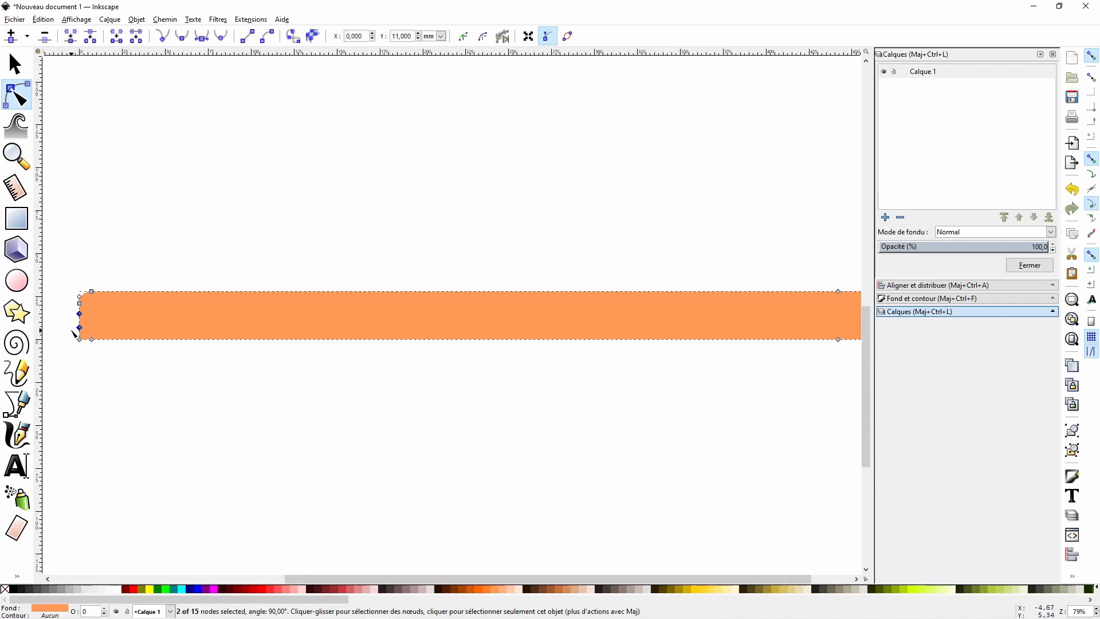
key("Escape")
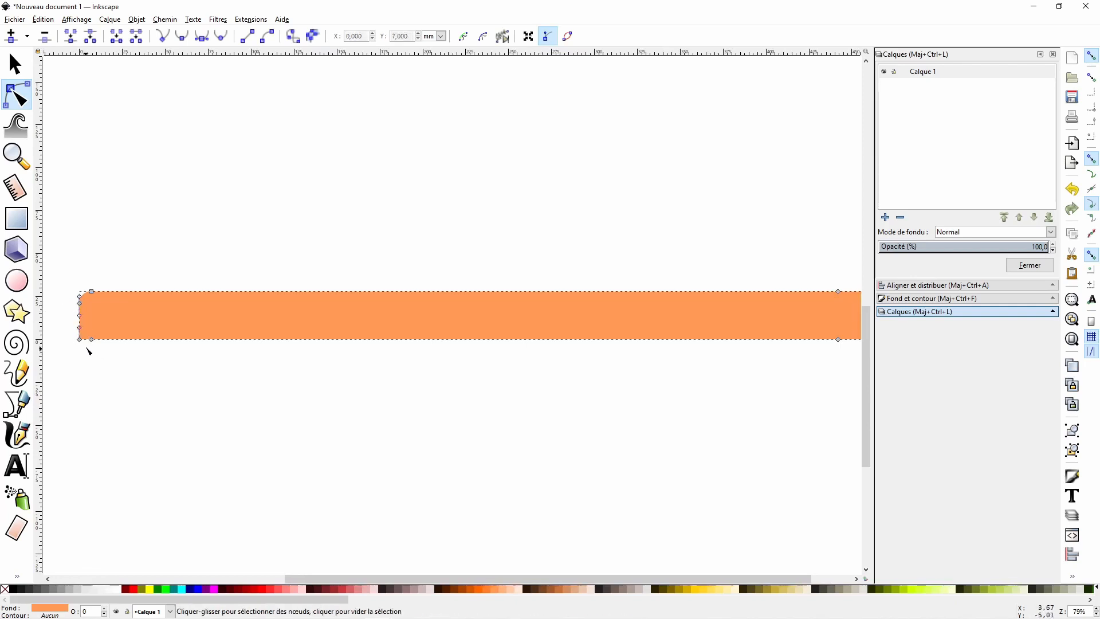
left_click_drag(88, 350, 98, 336)
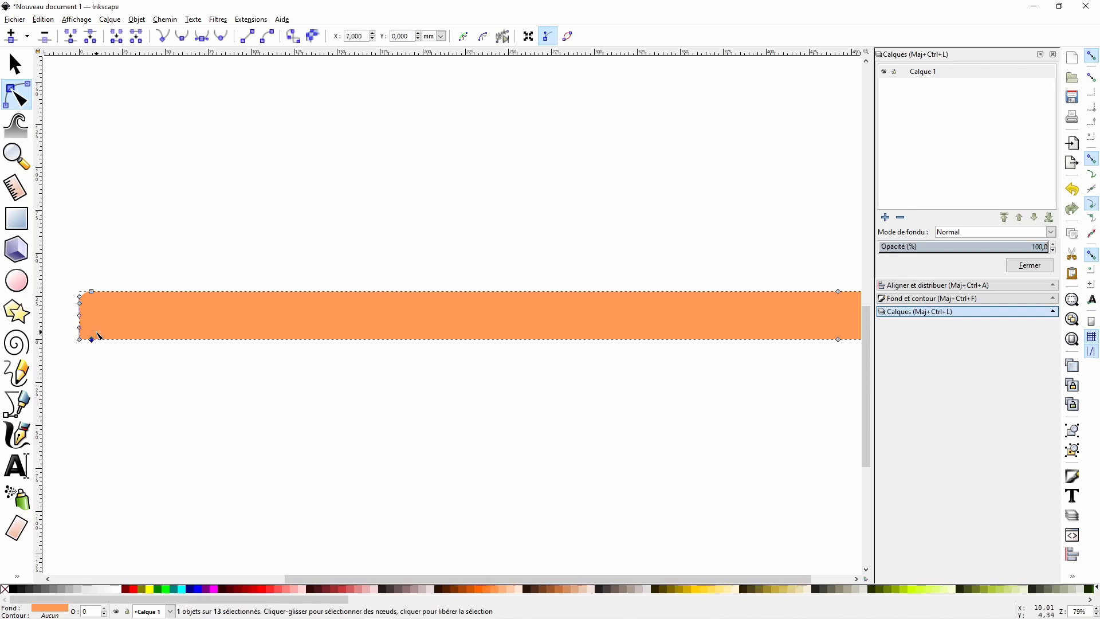
key("Delete")
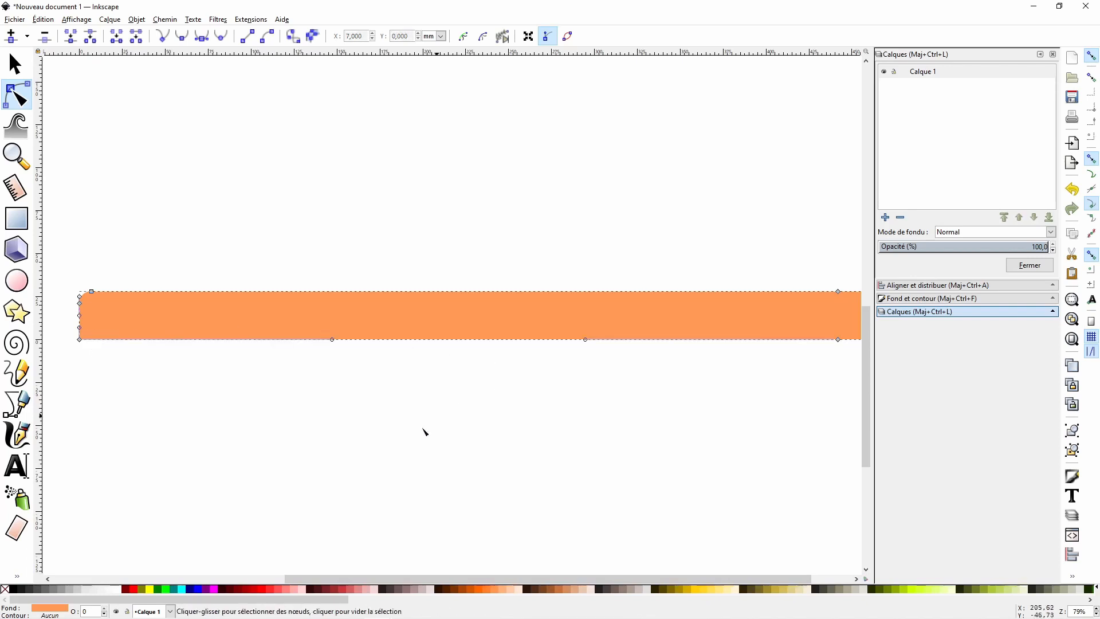
Delete the redundant nodes on the bar's long edges near the right end and those along its right edge, keeping the corner nodes.
left_click_drag(408, 579, 448, 578)
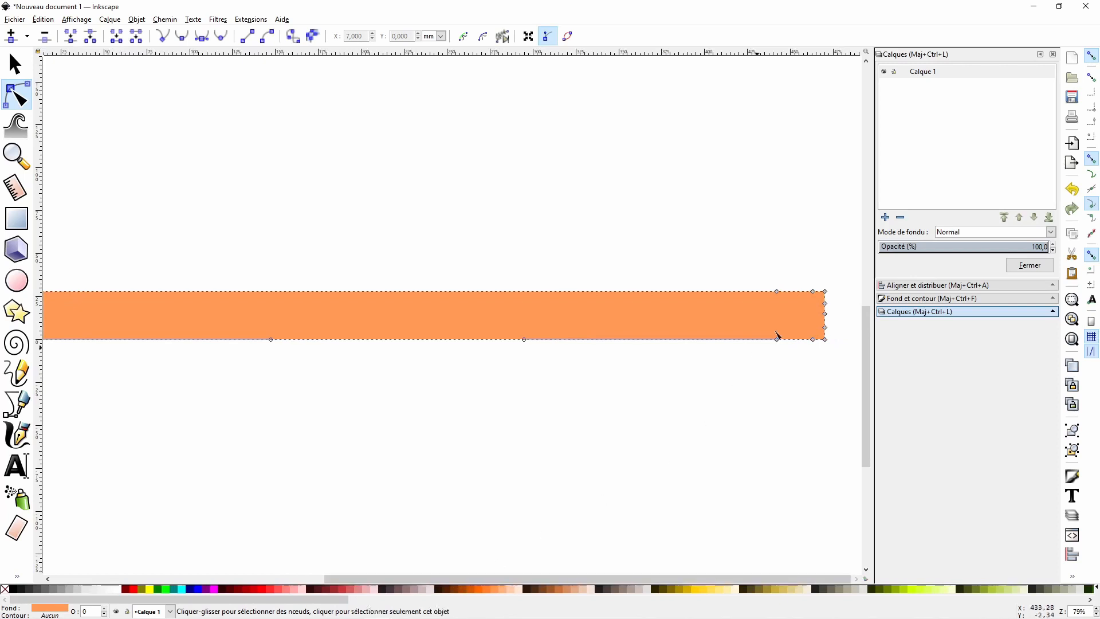
left_click_drag(765, 279, 822, 361)
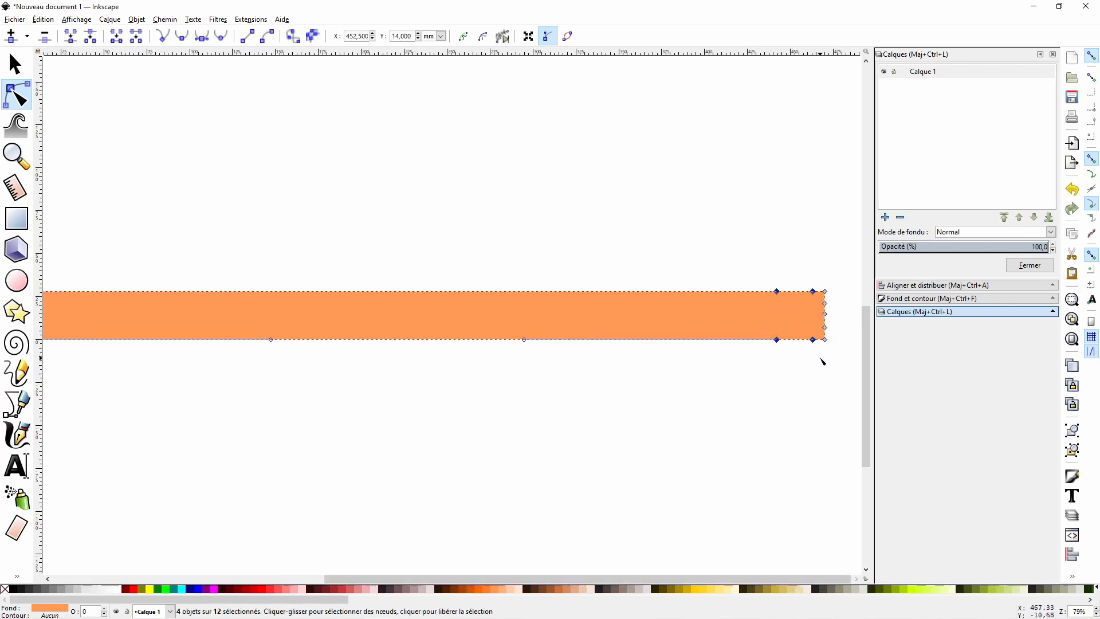
key("Delete")
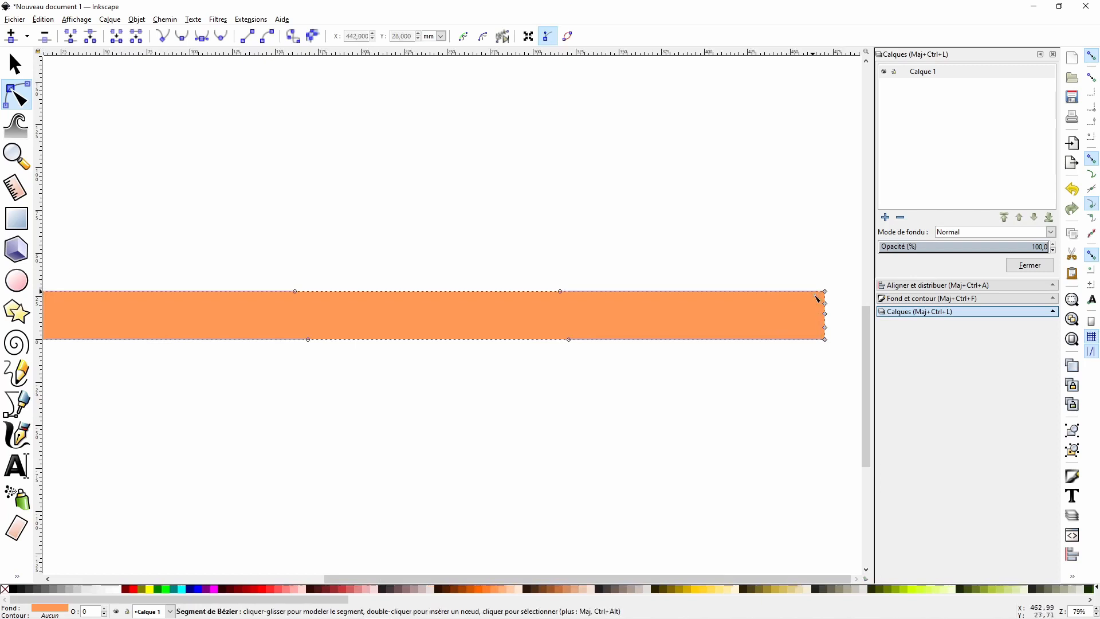
left_click_drag(816, 301, 839, 334)
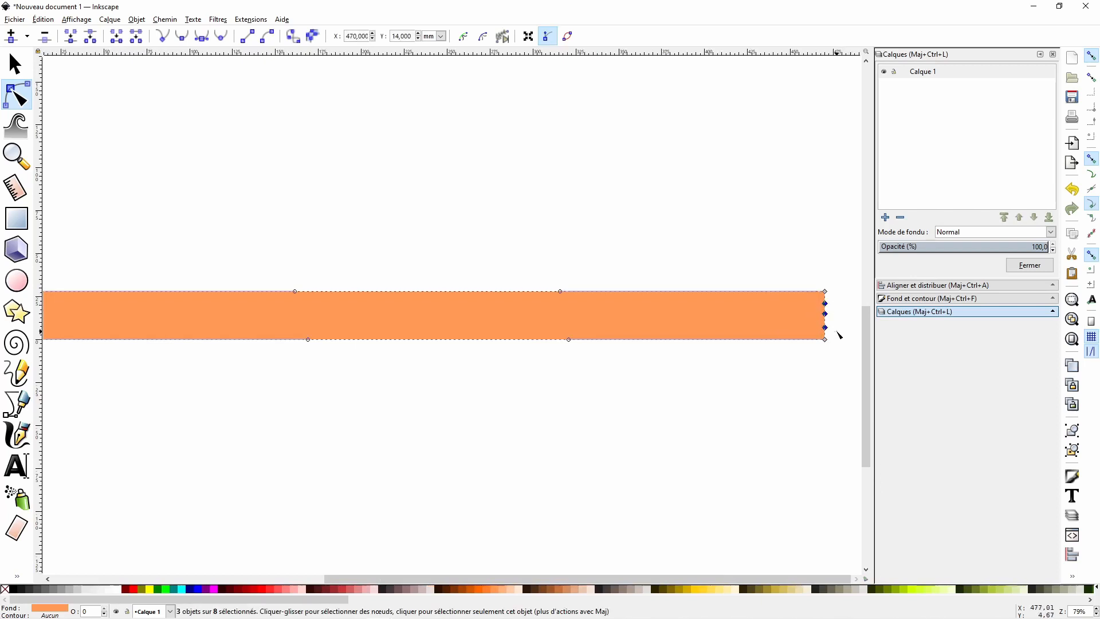
key("Delete")
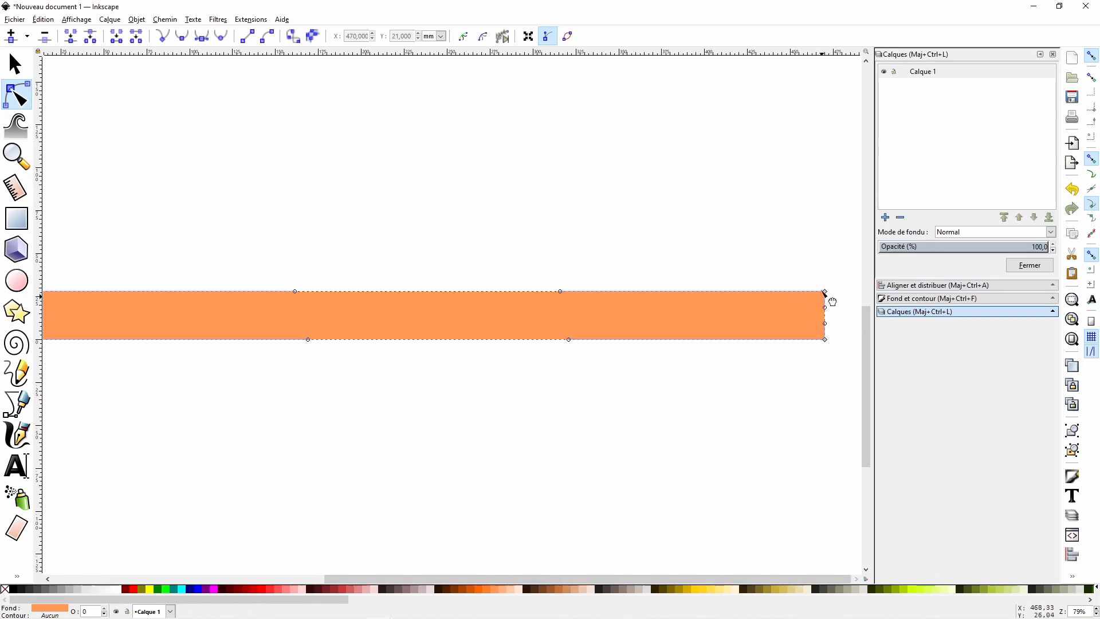
Convert the bar's right, left, lower and upper edge segments to straight lines, leaving the rounded corner curved.
left_click_drag(811, 280, 839, 360)
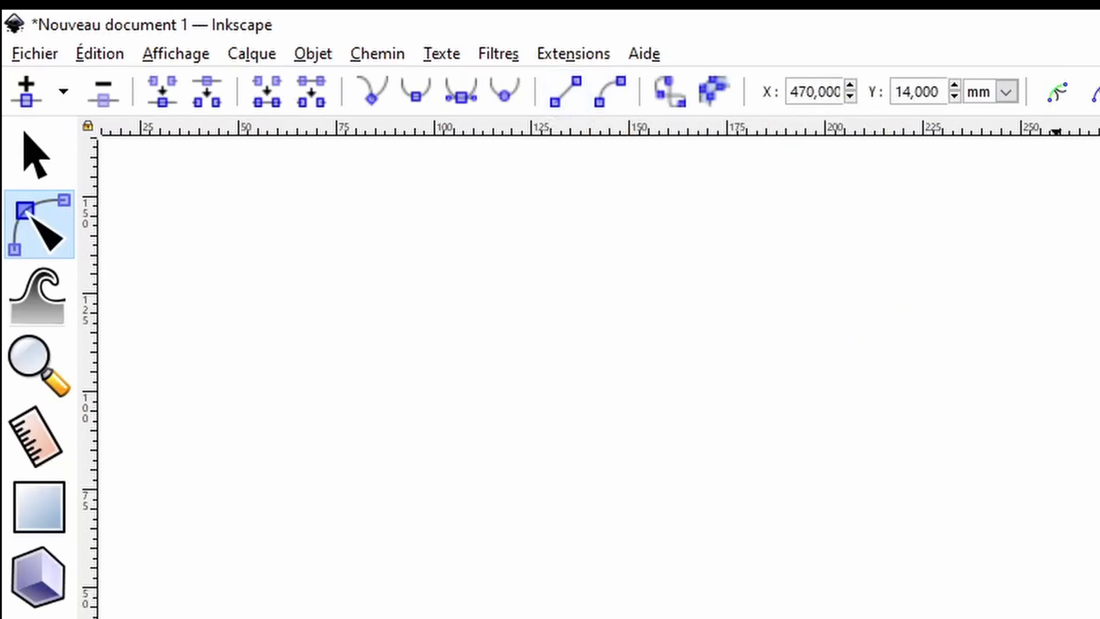
left_click_drag(489, 578, 404, 572)
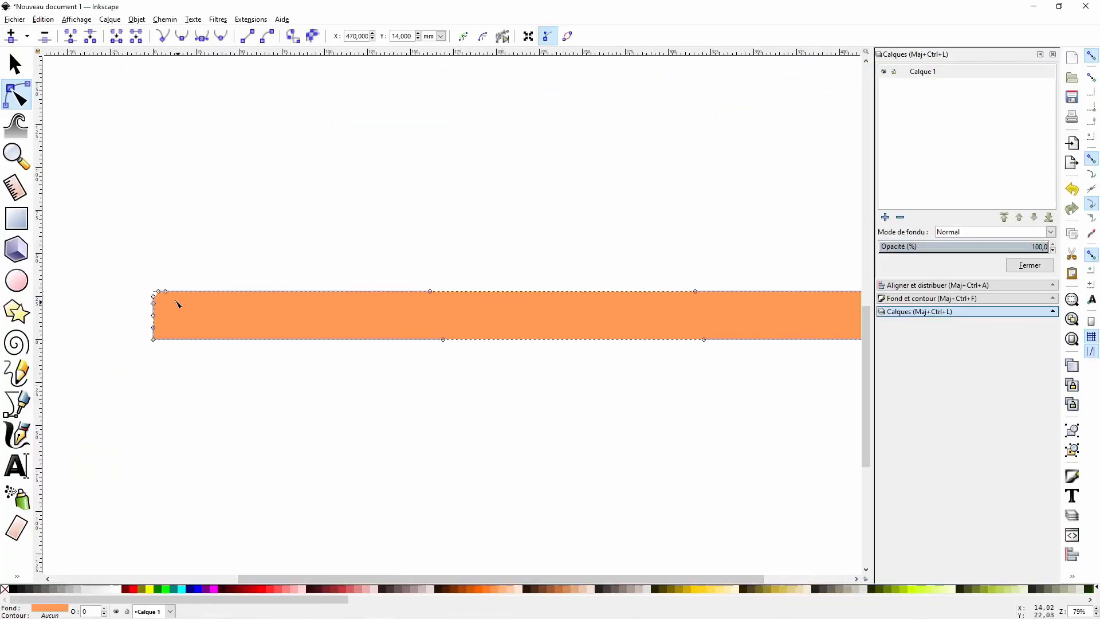
left_click_drag(138, 303, 166, 358)
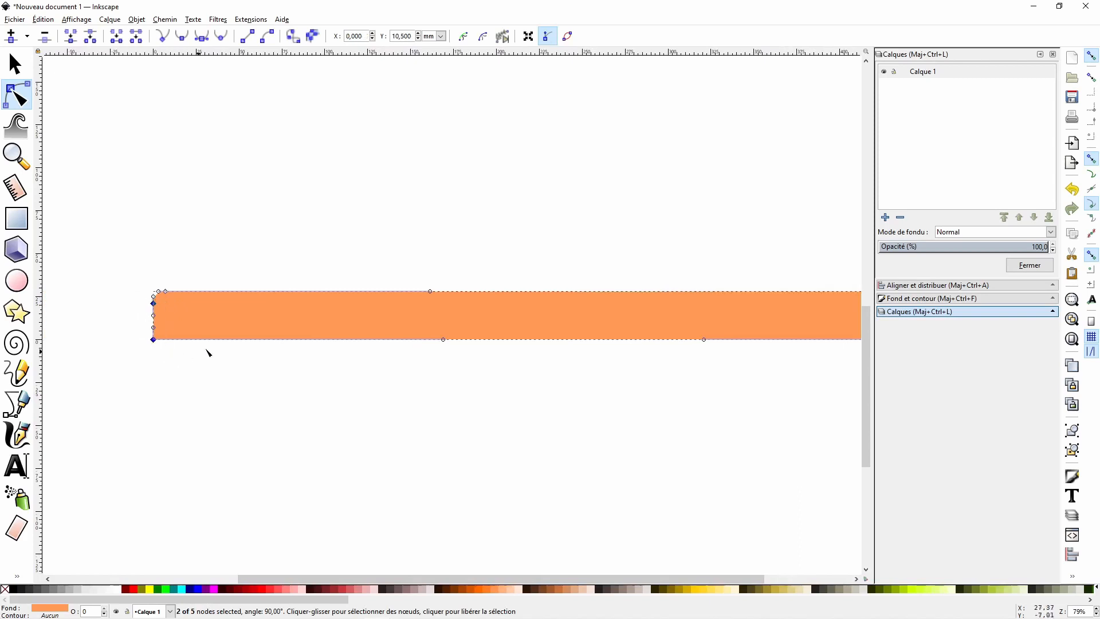
left_click(247, 36)
scroll(555, 420, "down", 1, "ctrl")
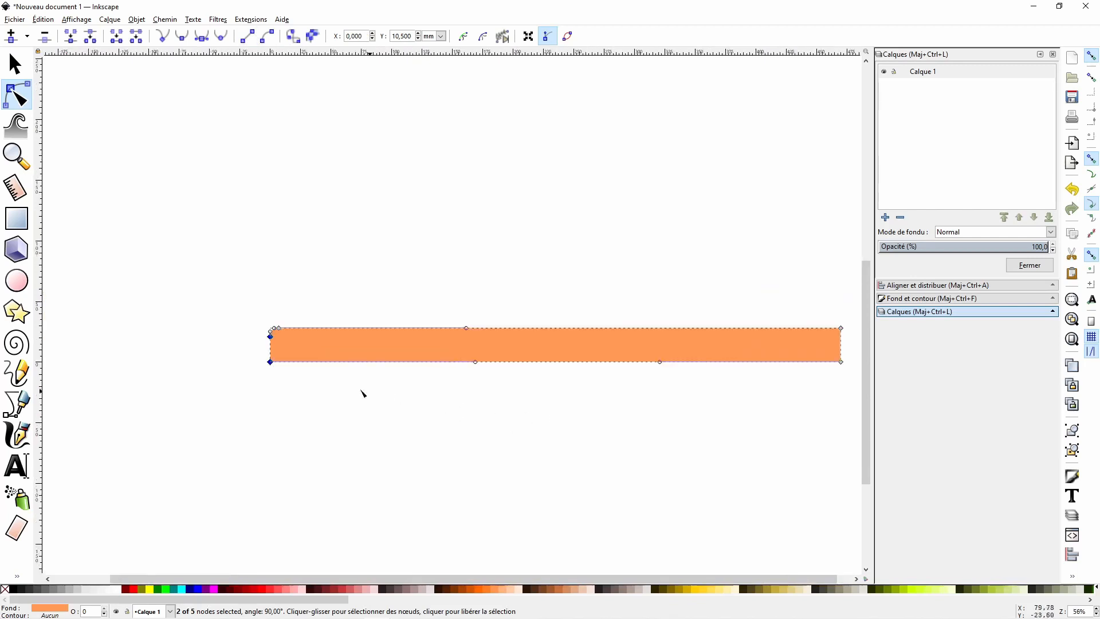
left_click_drag(252, 360, 856, 373)
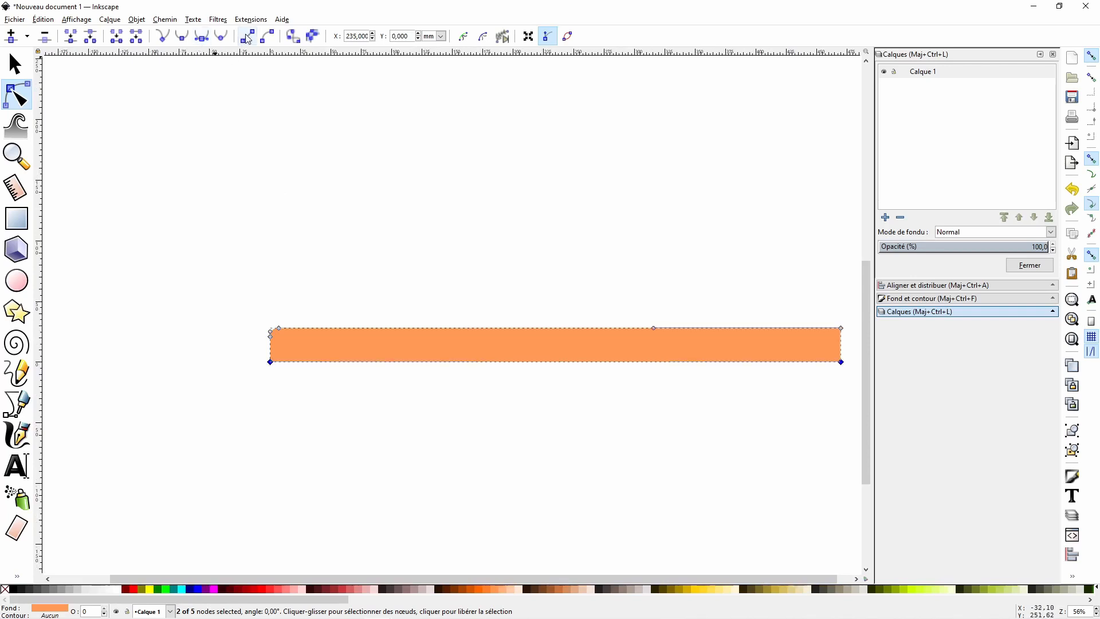
left_click_drag(275, 316, 846, 338)
left_click(422, 207)
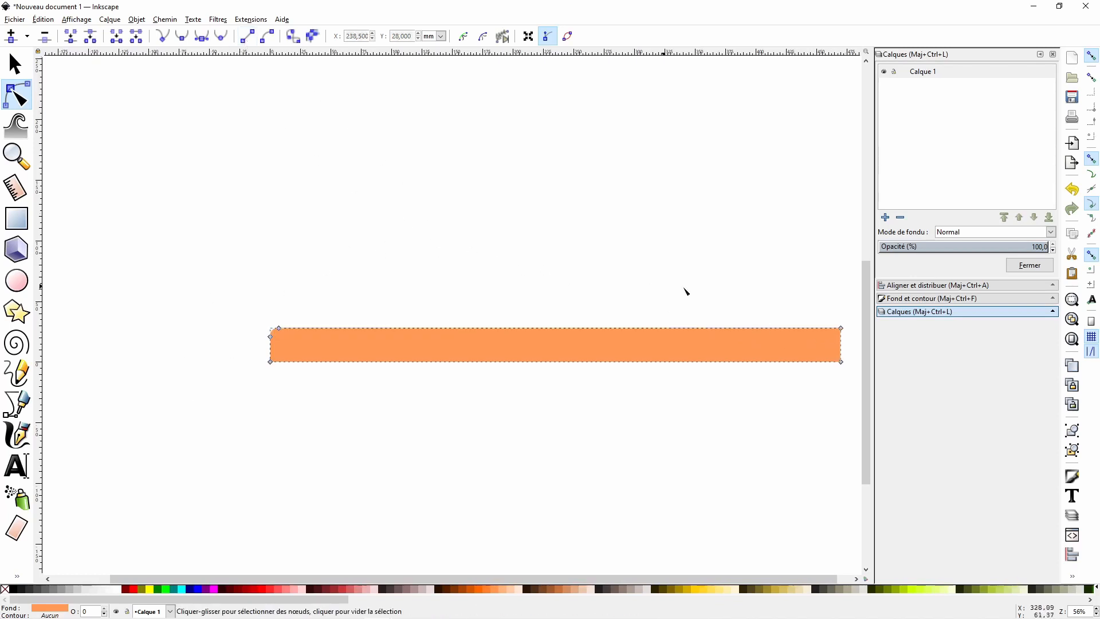
Set the Y position of the bar's upper-right corner node to 22,405 mm.
left_click(841, 329)
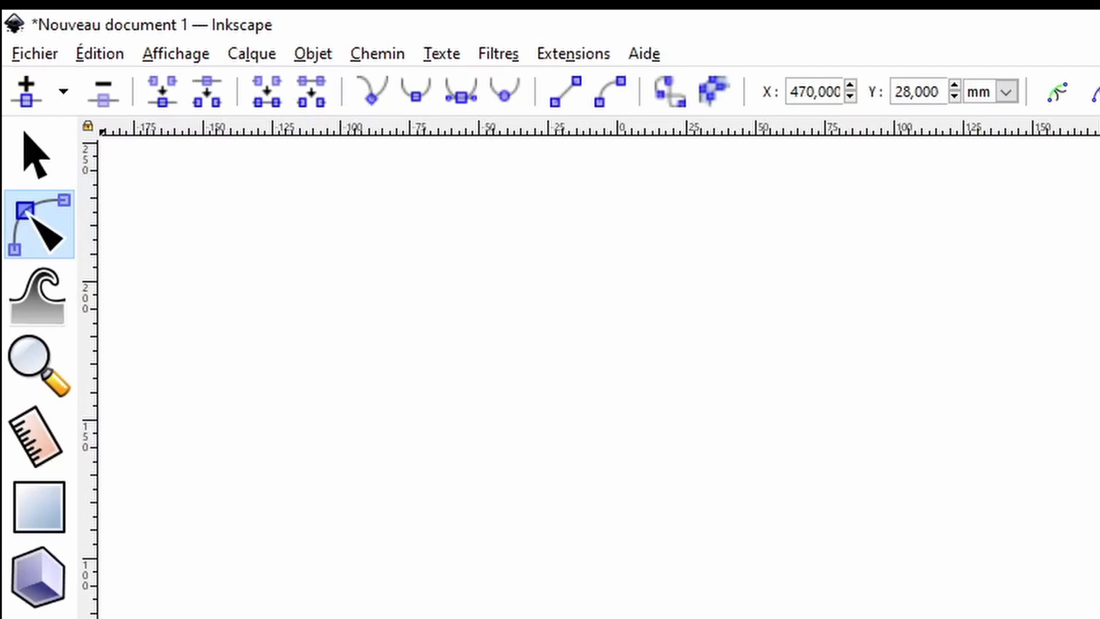
triple_click(925, 92)
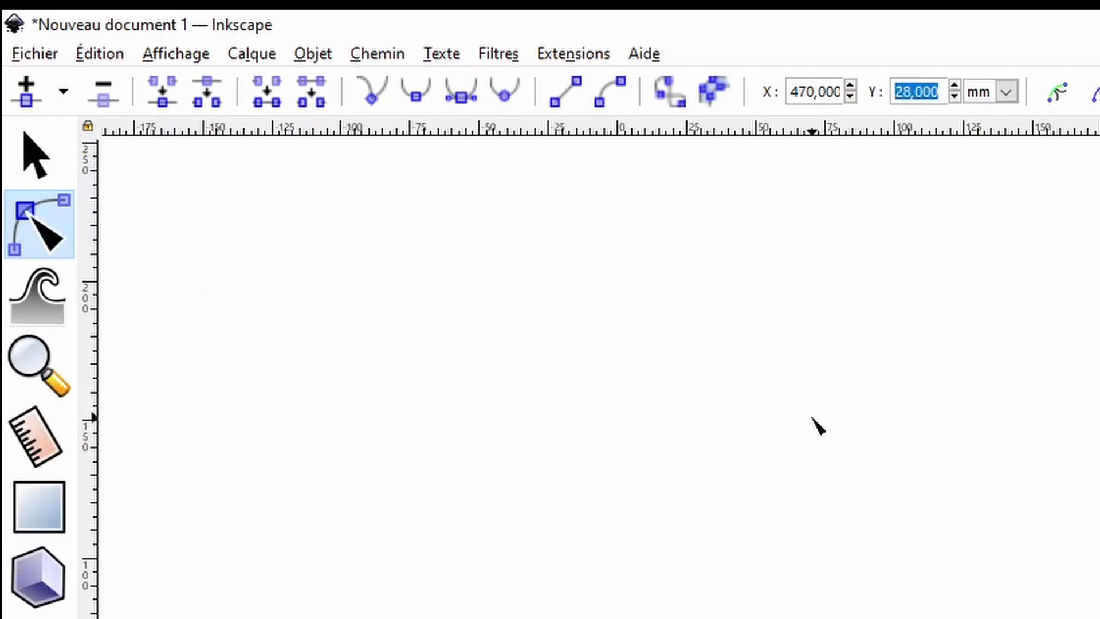
type("22")
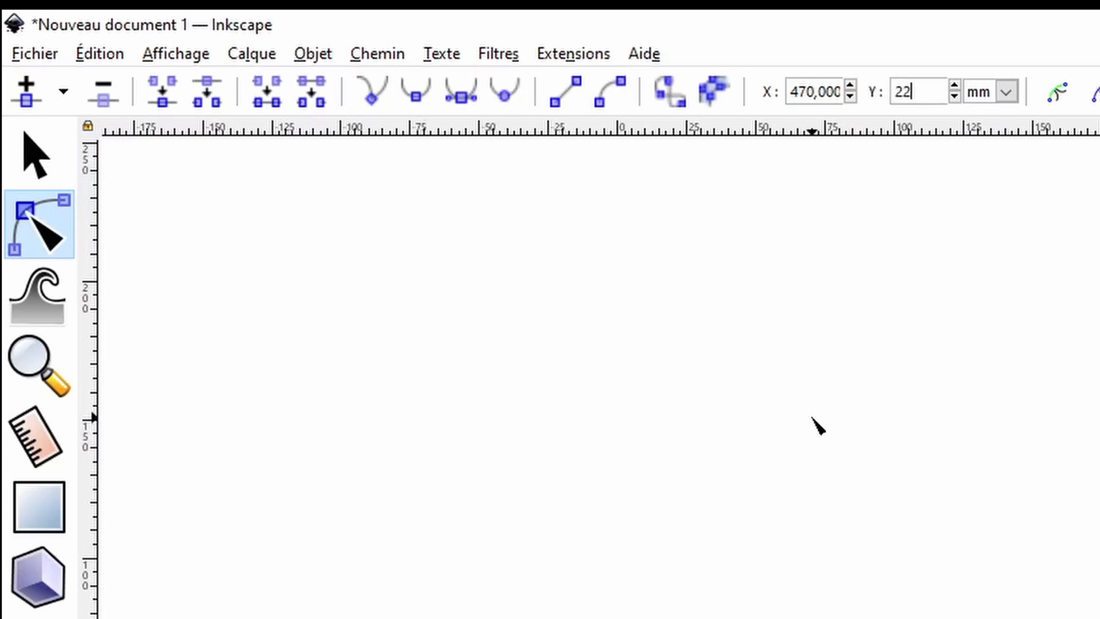
type(",405")
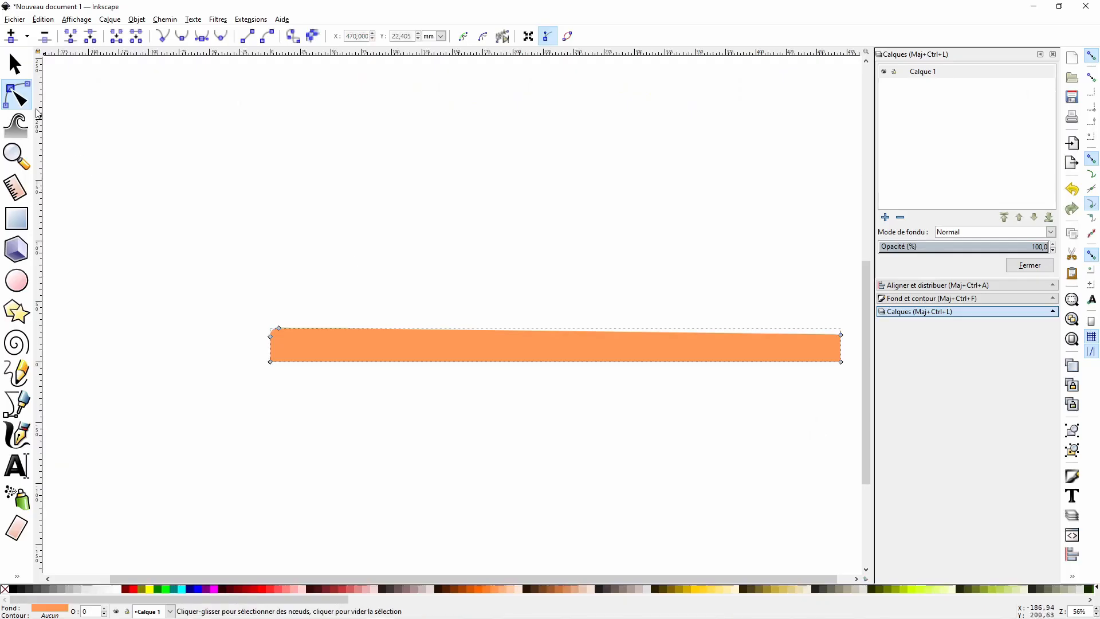
Duplicate the tapered bar and flip the copy vertically.
type("s")
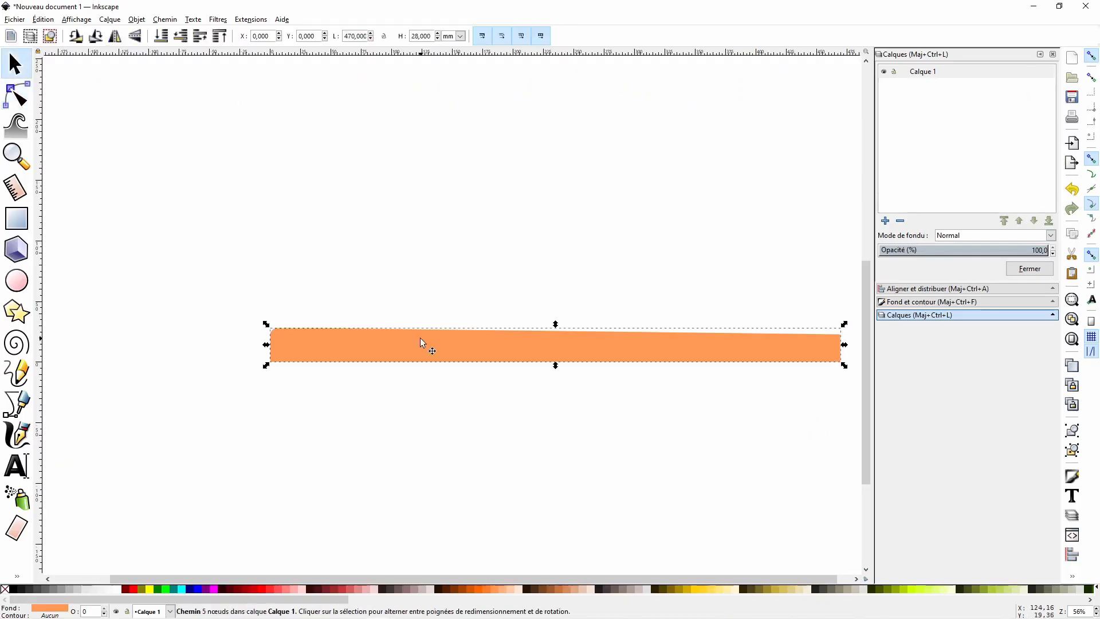
left_click(420, 339)
right_click(420, 338)
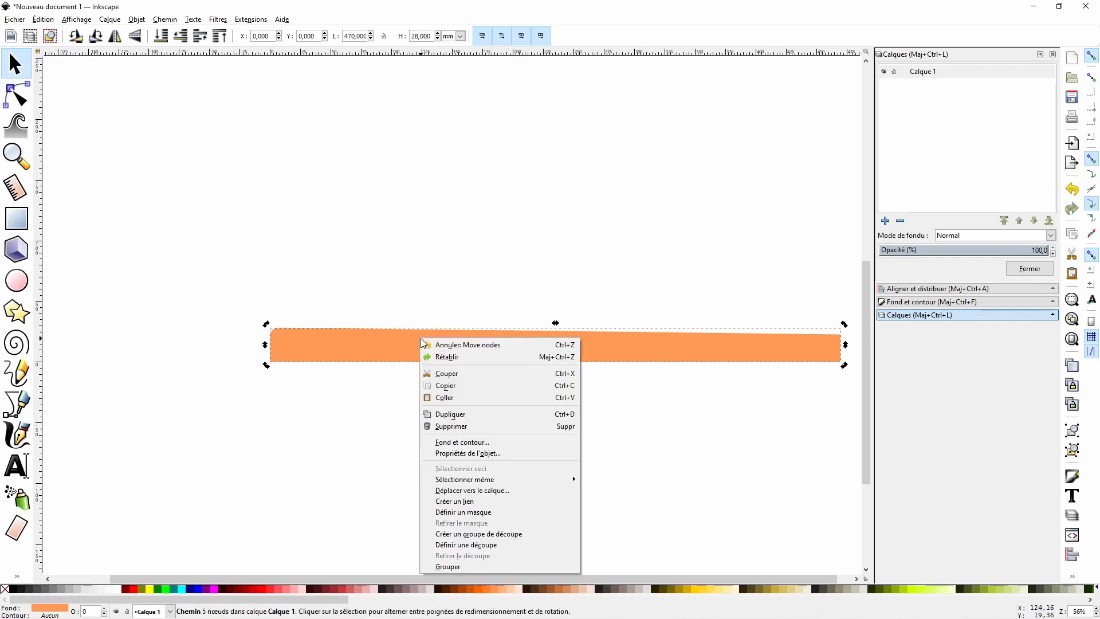
left_click(450, 413)
left_click(136, 19)
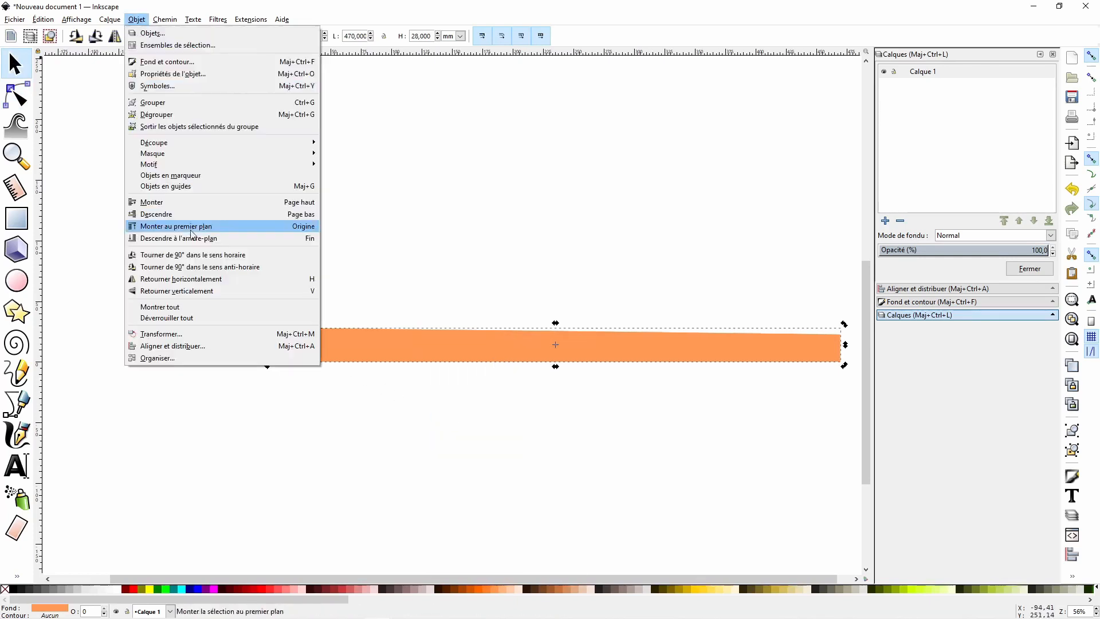
left_click(203, 290)
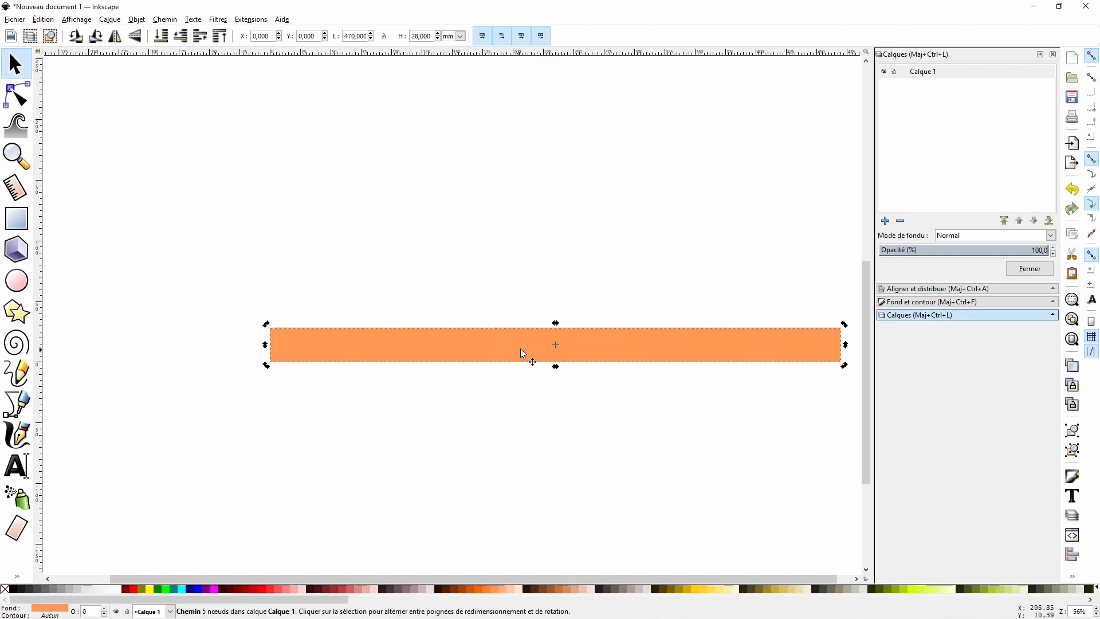
Move the flipped copy below the original, centre it horizontally on the original and align its upper edge to the original's lower edge.
left_click_drag(537, 343, 544, 404)
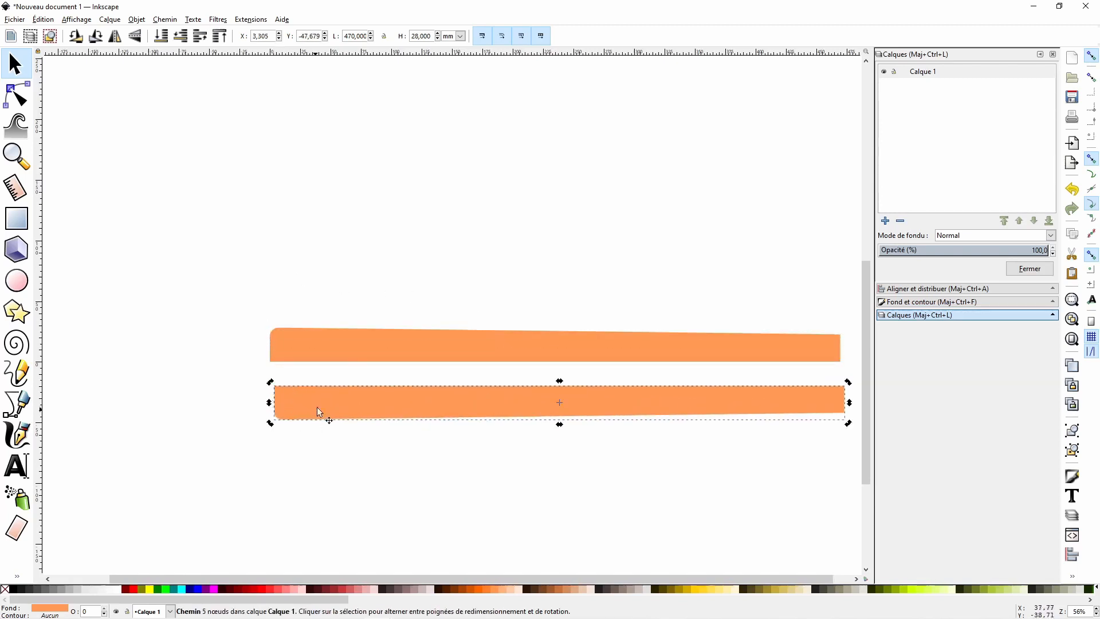
left_click(364, 349, "shift")
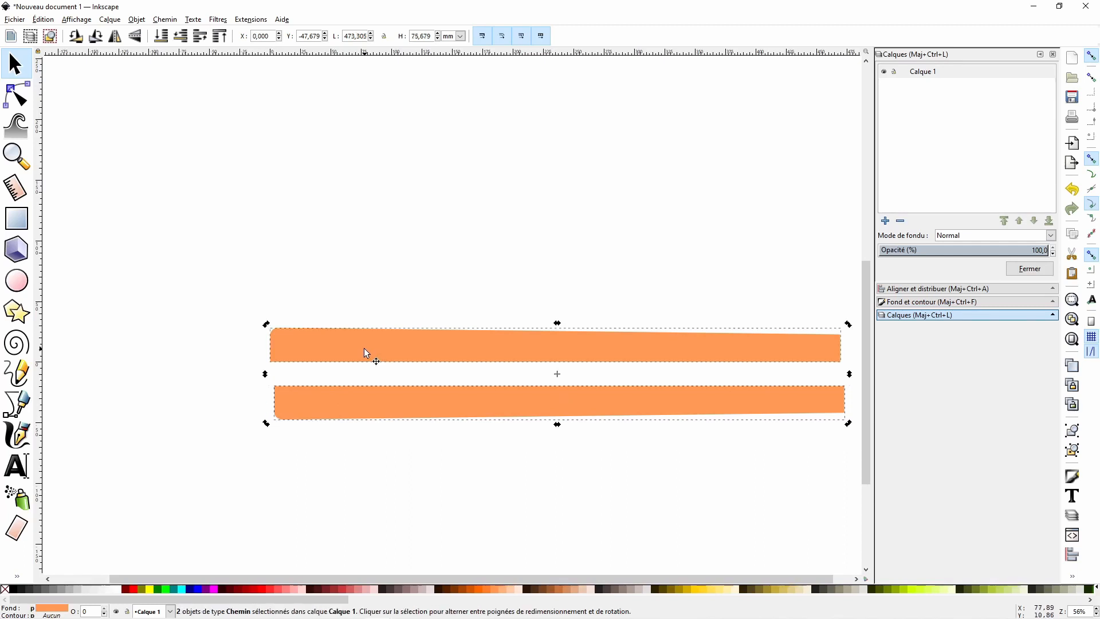
left_click(919, 288)
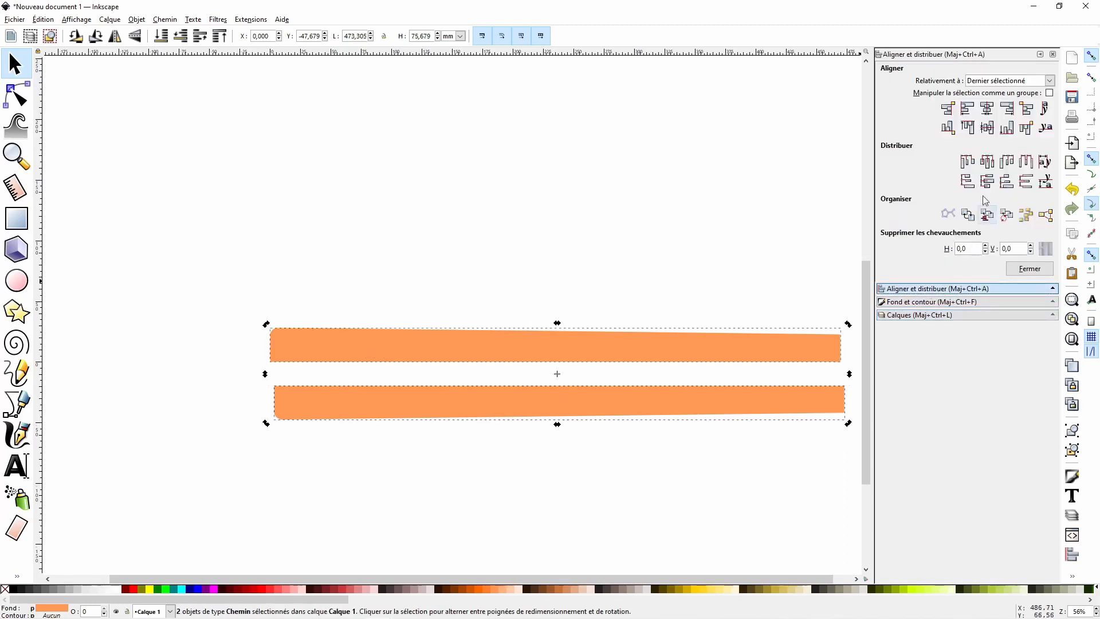
left_click(987, 108)
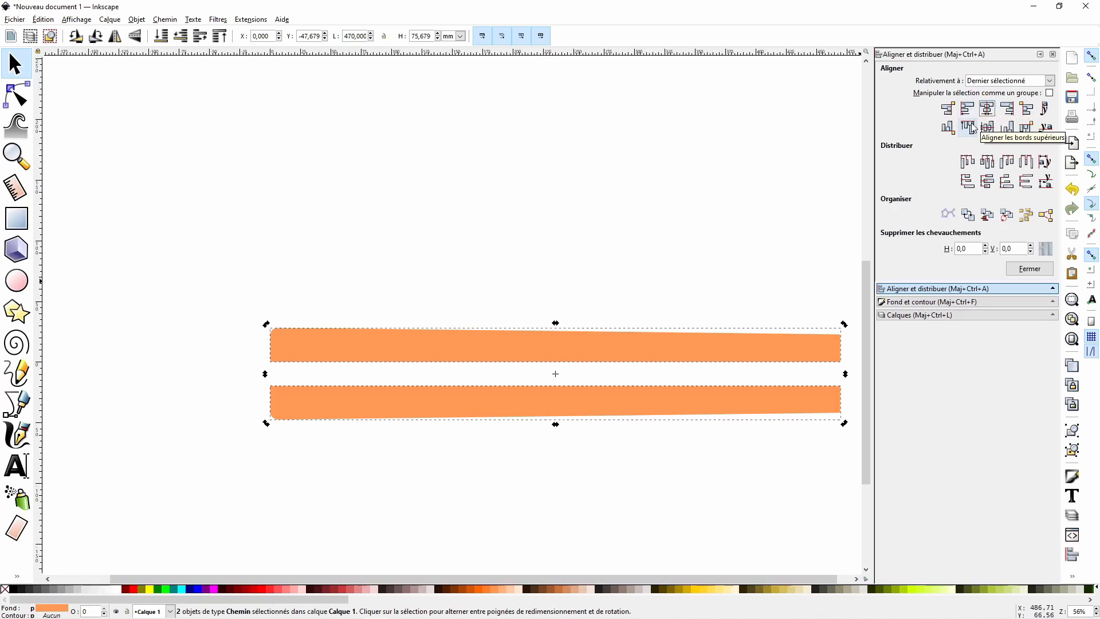
left_click(1027, 128)
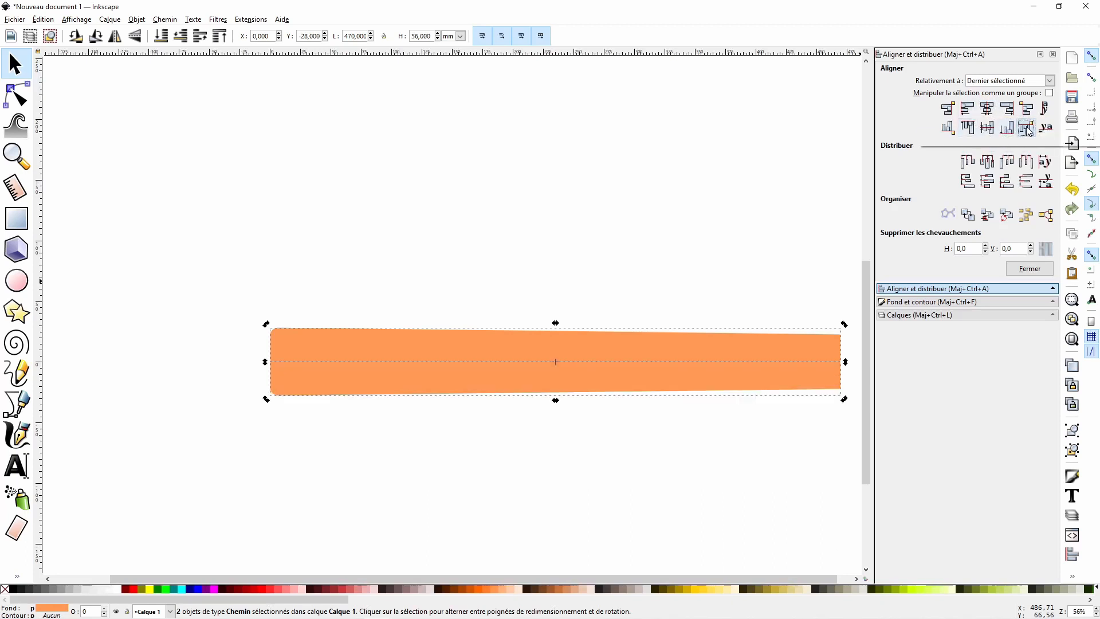
left_click(553, 243)
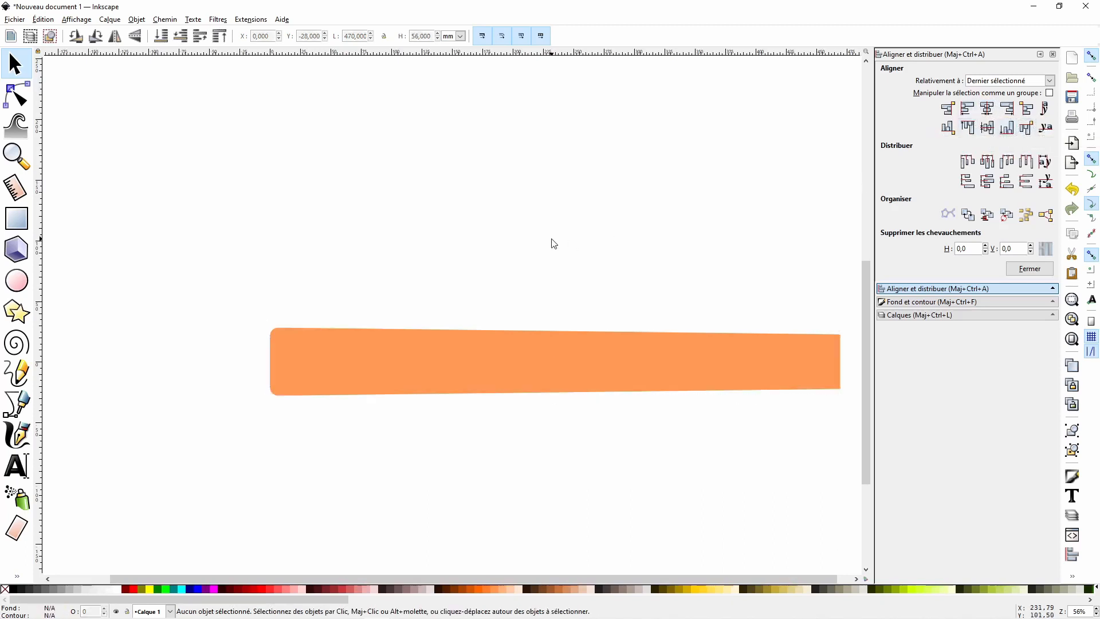
Merge the two mirrored halves into one shape with Union.
left_click_drag(227, 303, 853, 424)
left_click(166, 20)
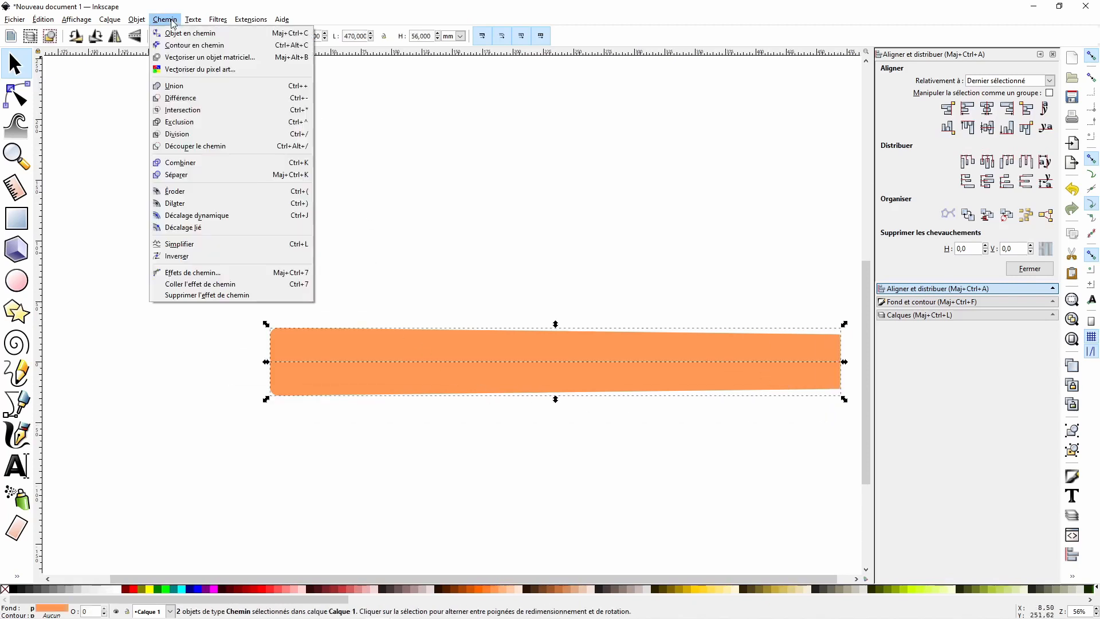
left_click(185, 88)
left_click(409, 199)
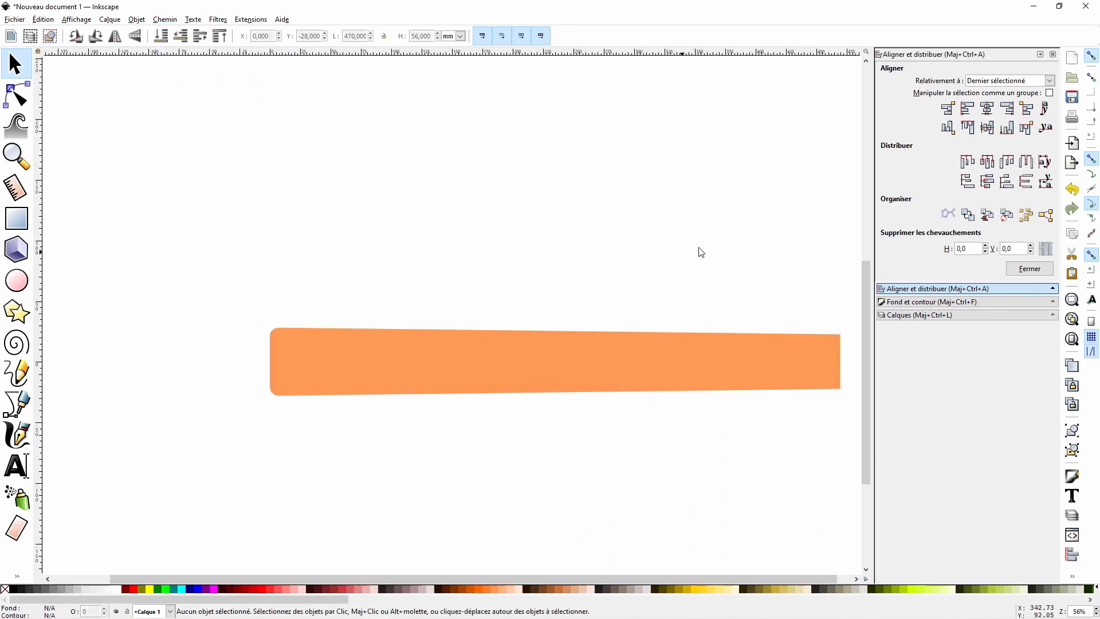
Add a new layer named Fut above the active layer.
left_click(915, 315)
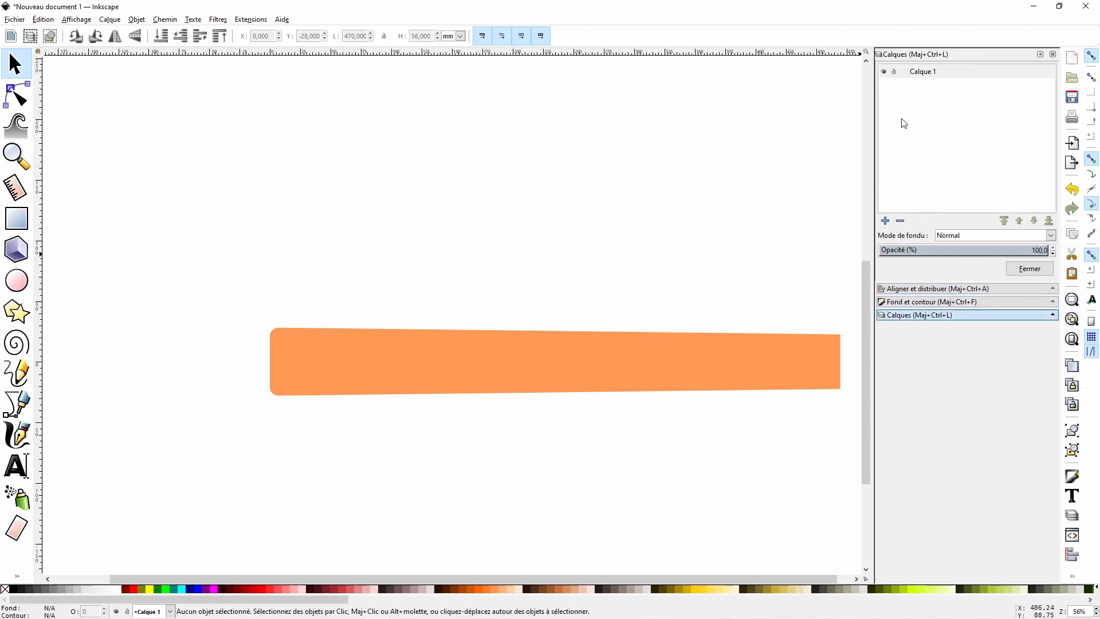
left_click(886, 221)
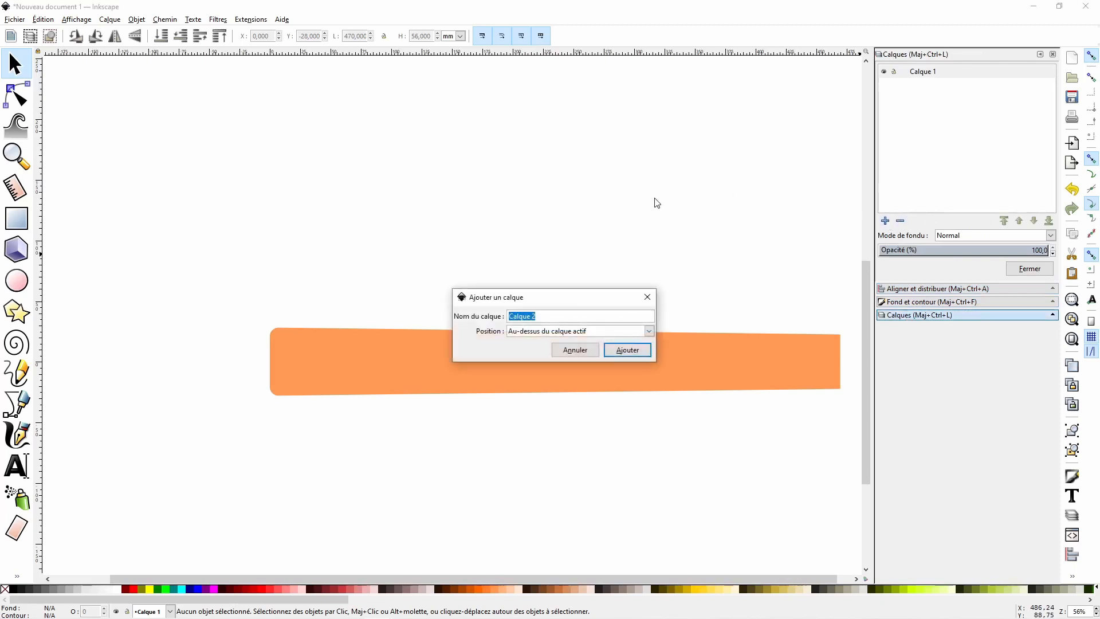
type("Fut")
key("Return")
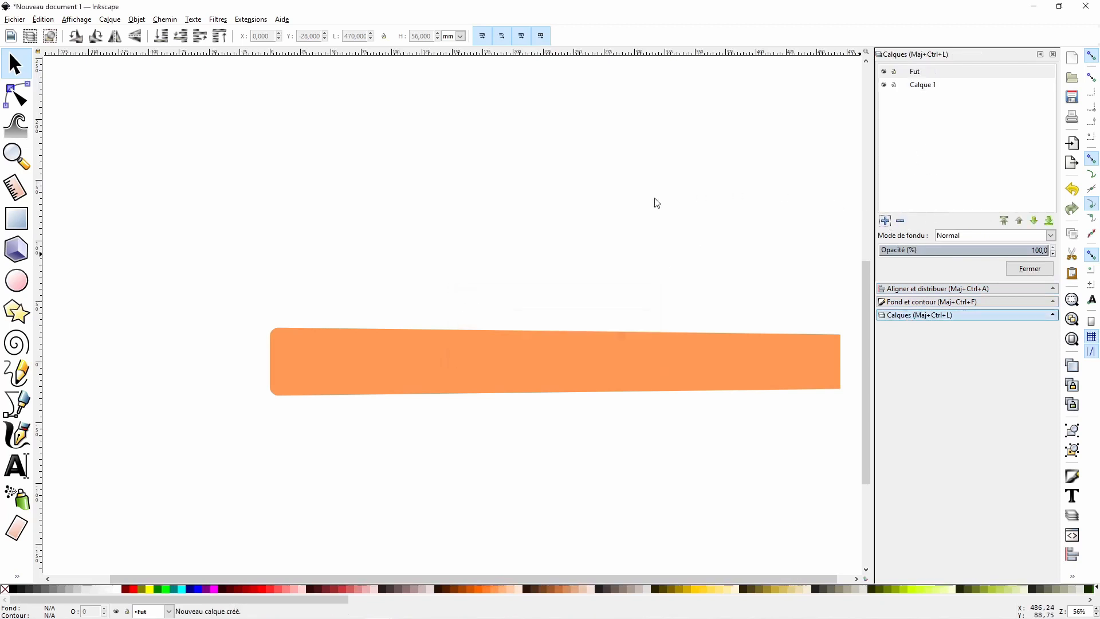
Move the orange tapered shape to the Fut layer.
left_click(557, 332)
right_click(556, 332)
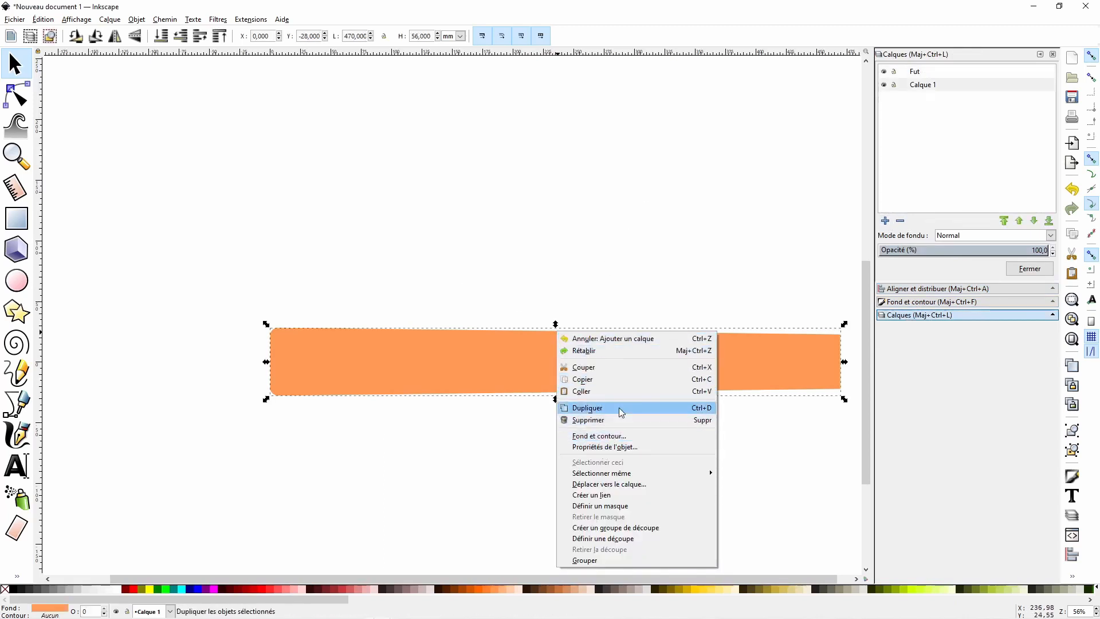
left_click(624, 485)
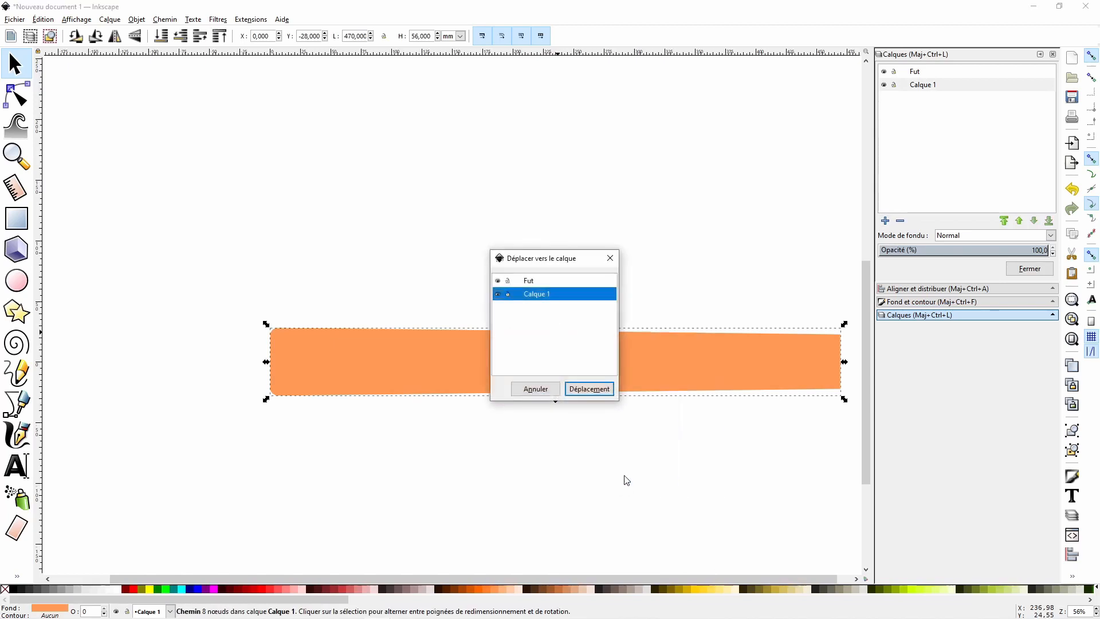
left_click(549, 283)
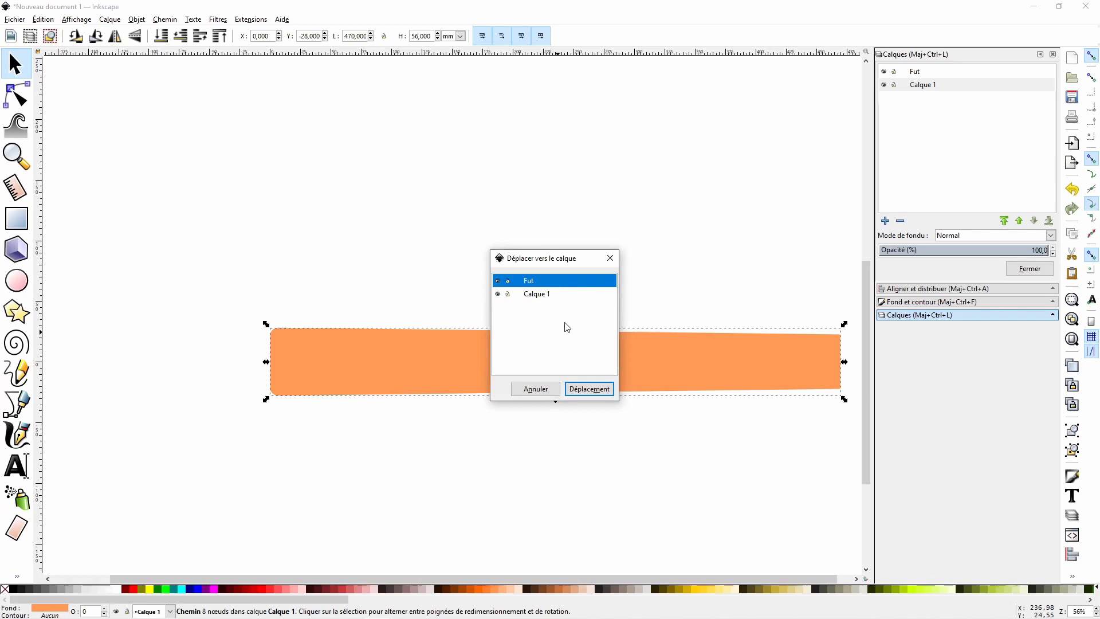
left_click(580, 388)
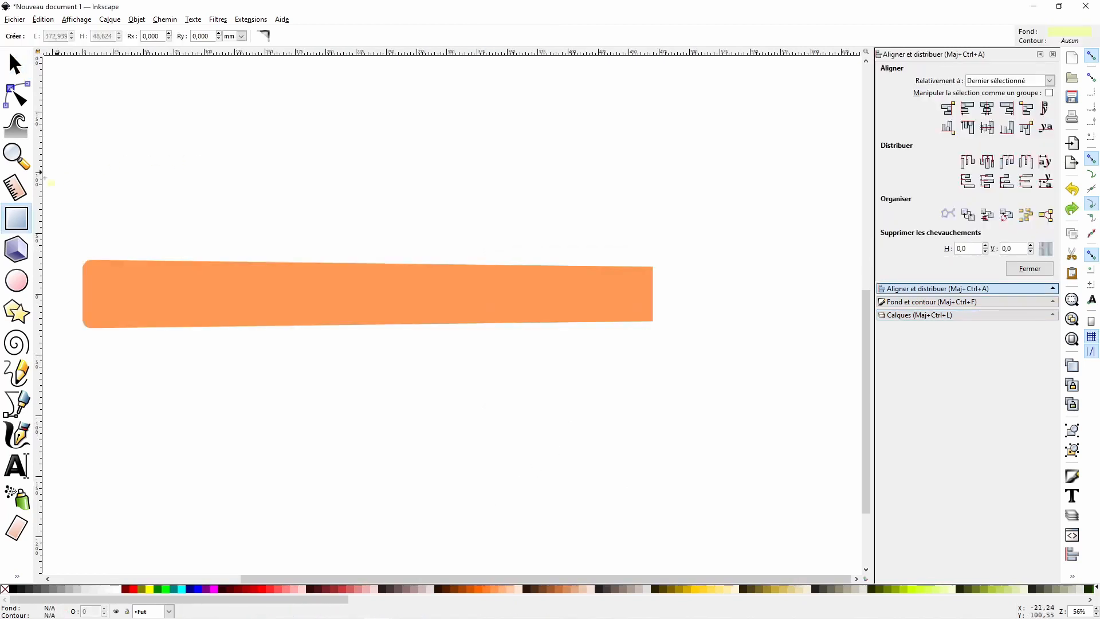
Draw a light green rectangle above the tapered shape and set it to 660 mm wide and 100 mm high.
left_click_drag(201, 112, 702, 217)
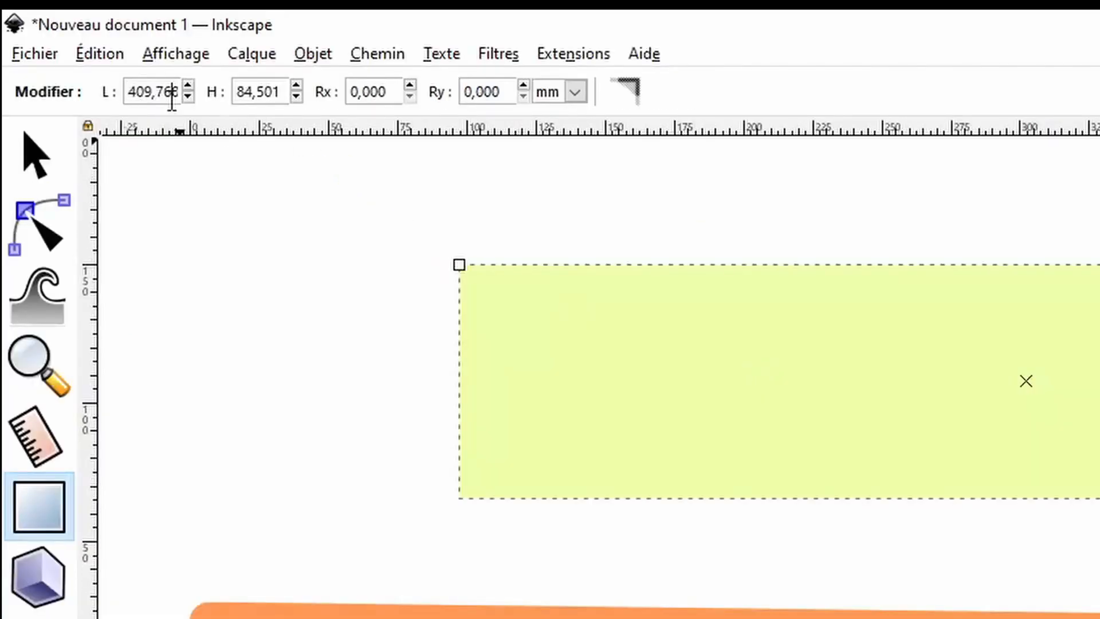
left_click(171, 94)
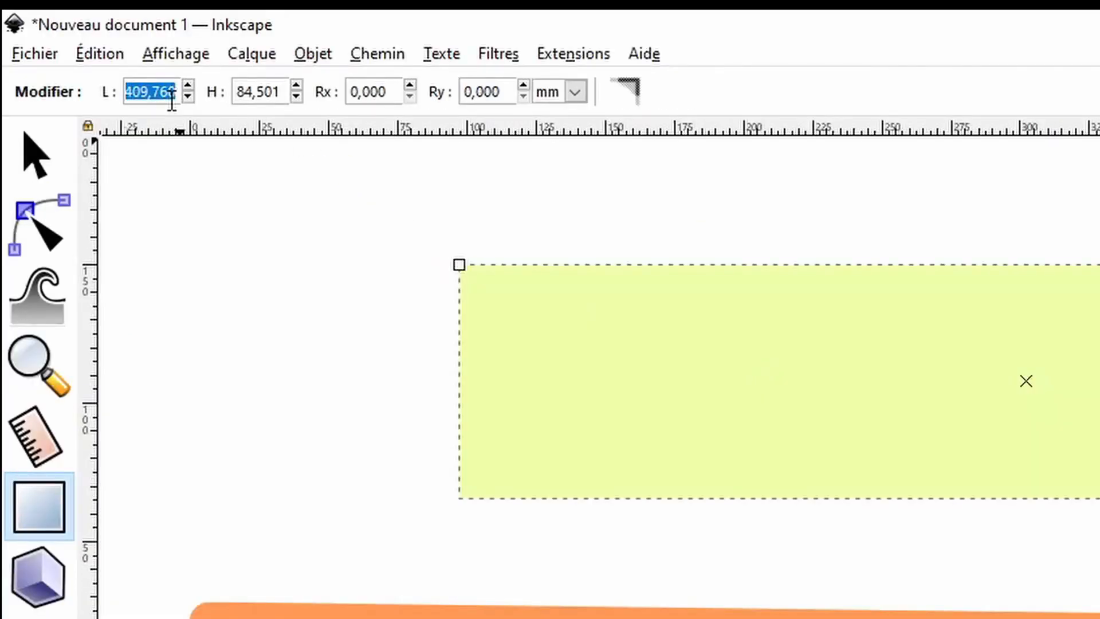
type("660")
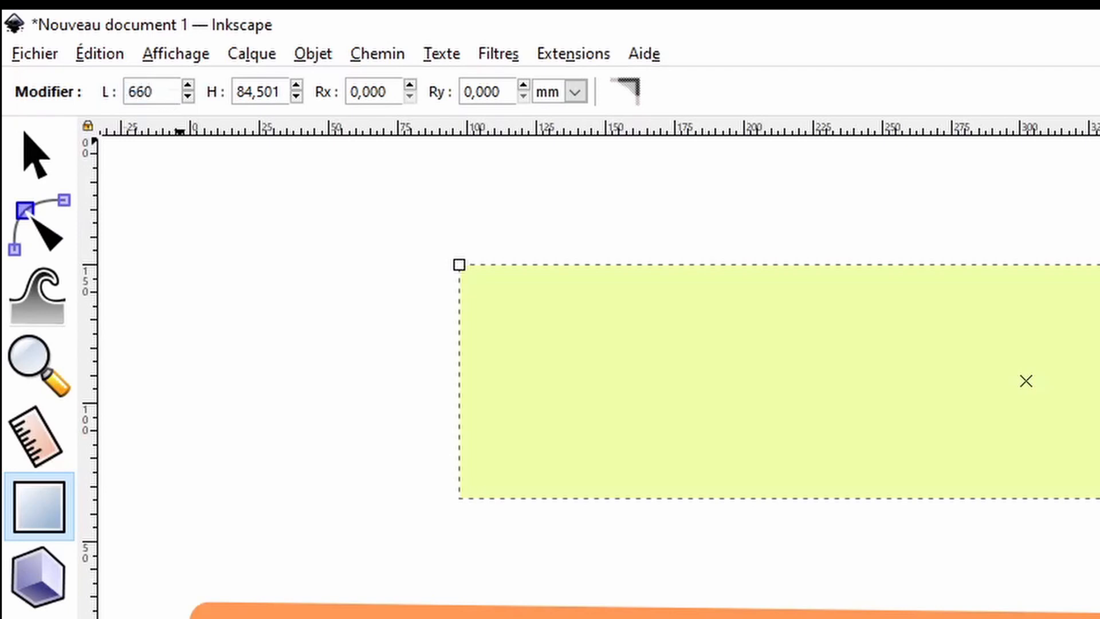
key("Tab")
type("100")
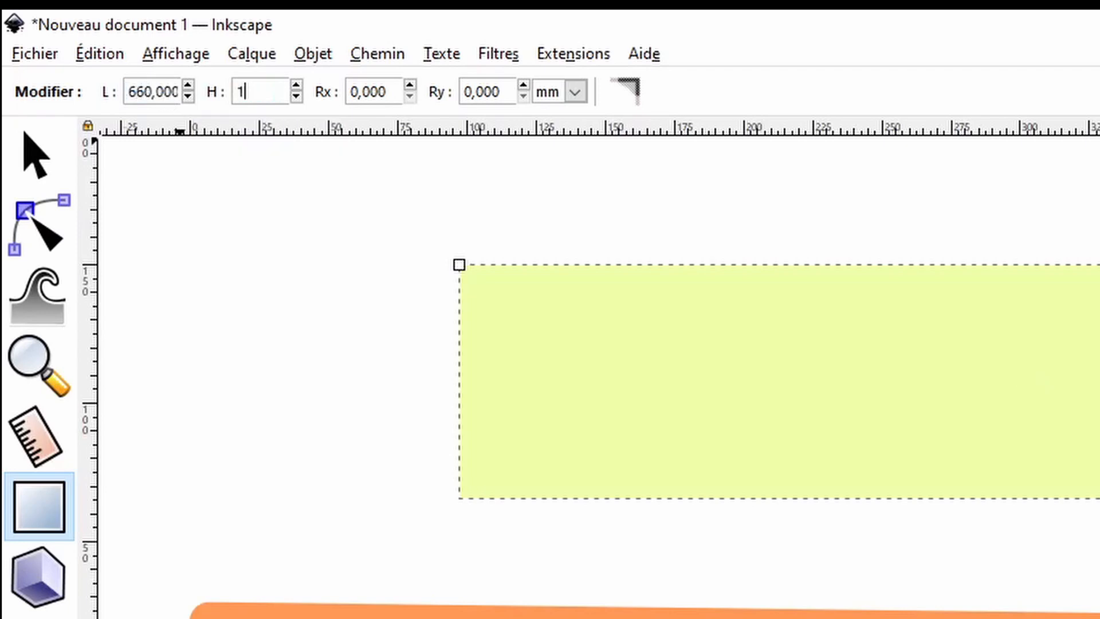
key("Return")
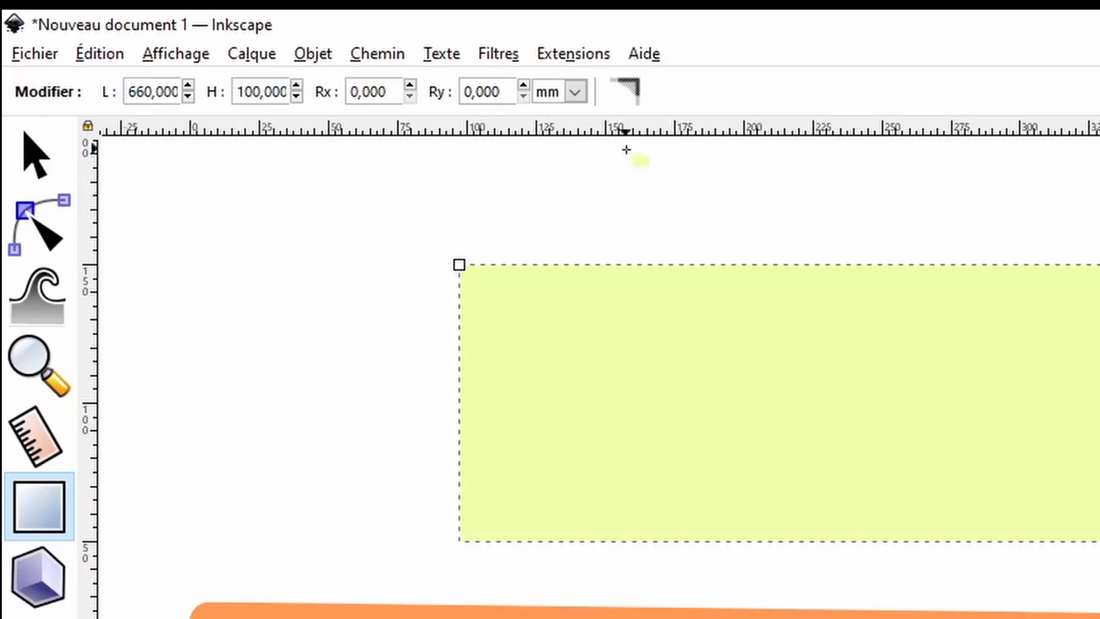
Centre the green rectangle vertically on the tapered shape and set the rectangle's X position to -5 mm.
key("s")
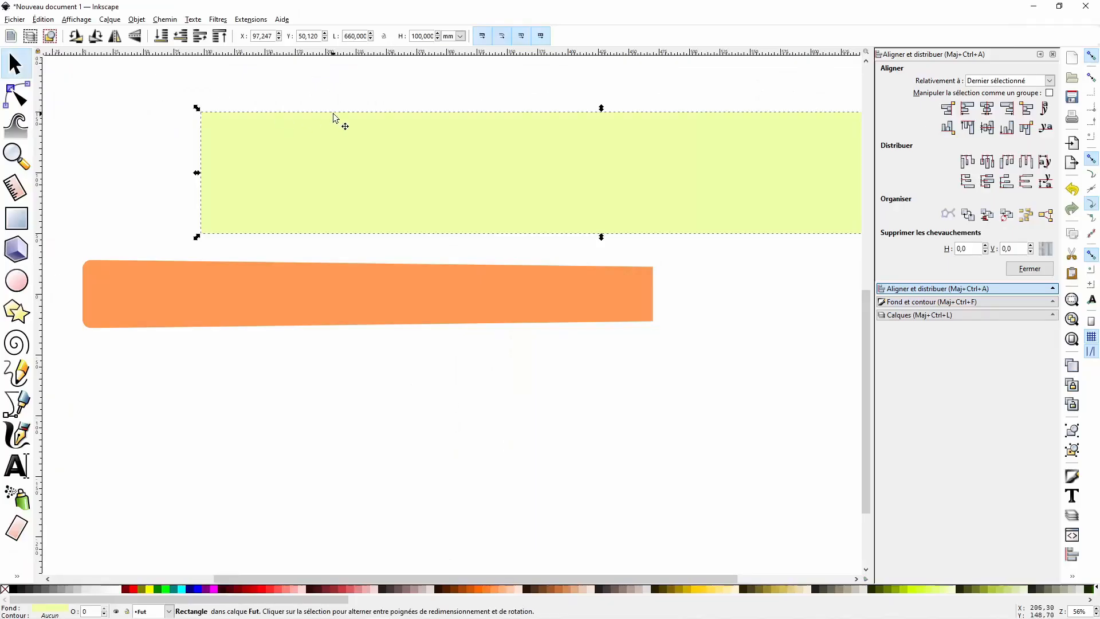
left_click(499, 270, "shift")
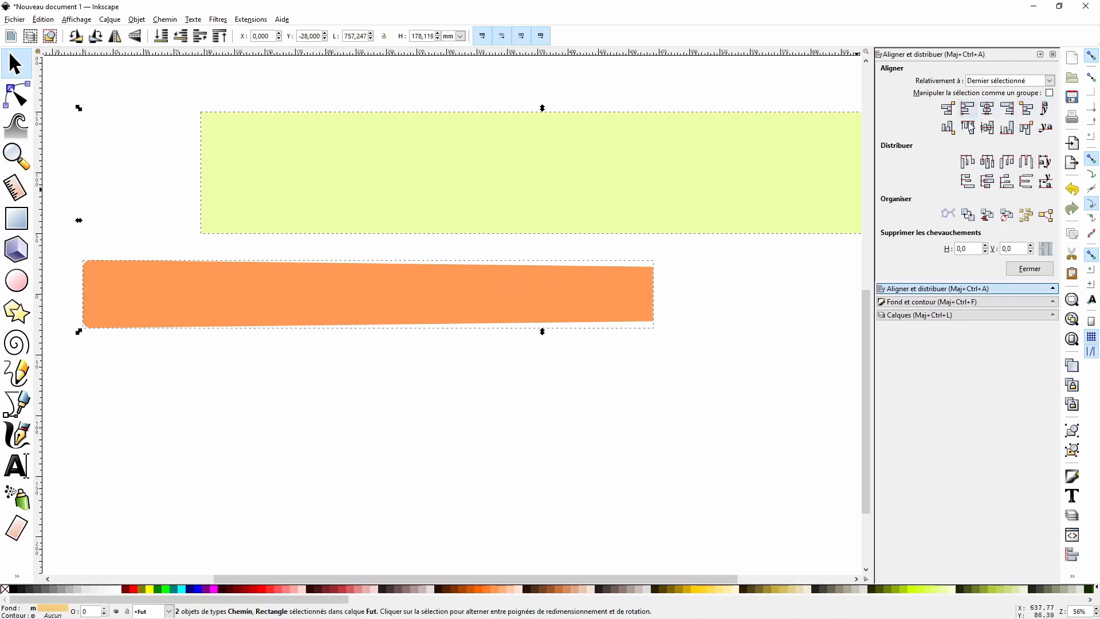
left_click(987, 129)
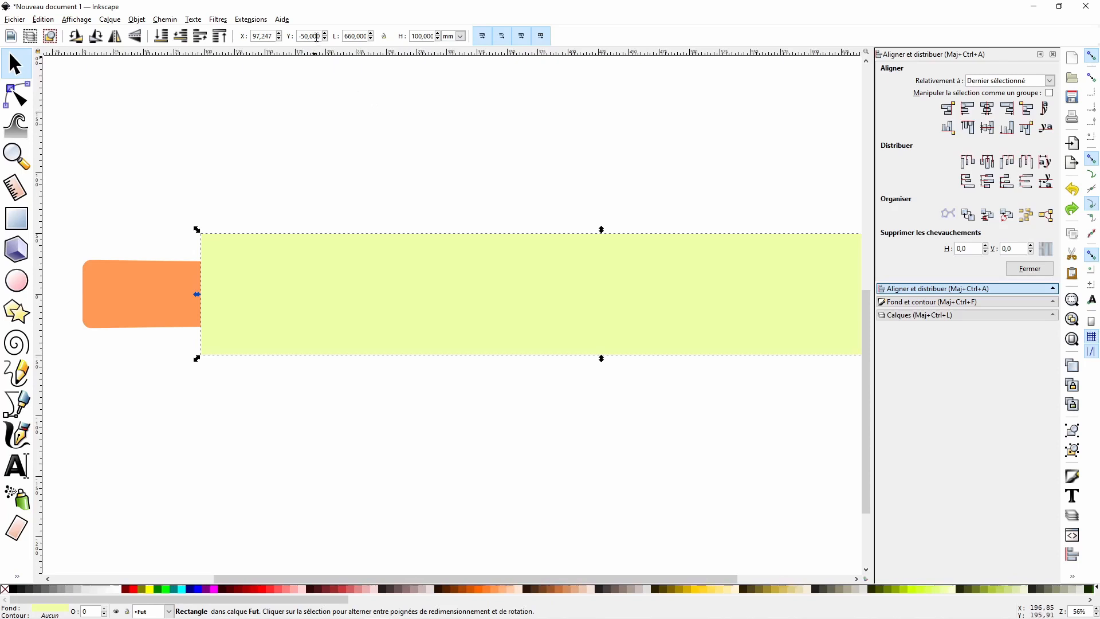
double_click(268, 34)
type("-5")
key("Return")
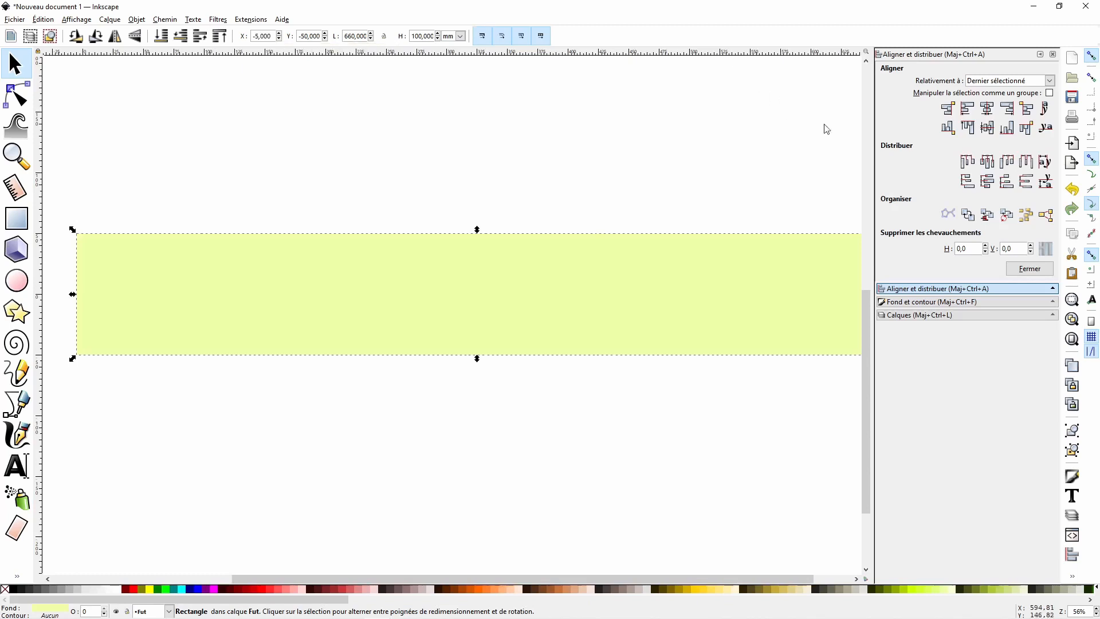
Rename the layer Calque 1 as Planche.
left_click(912, 315)
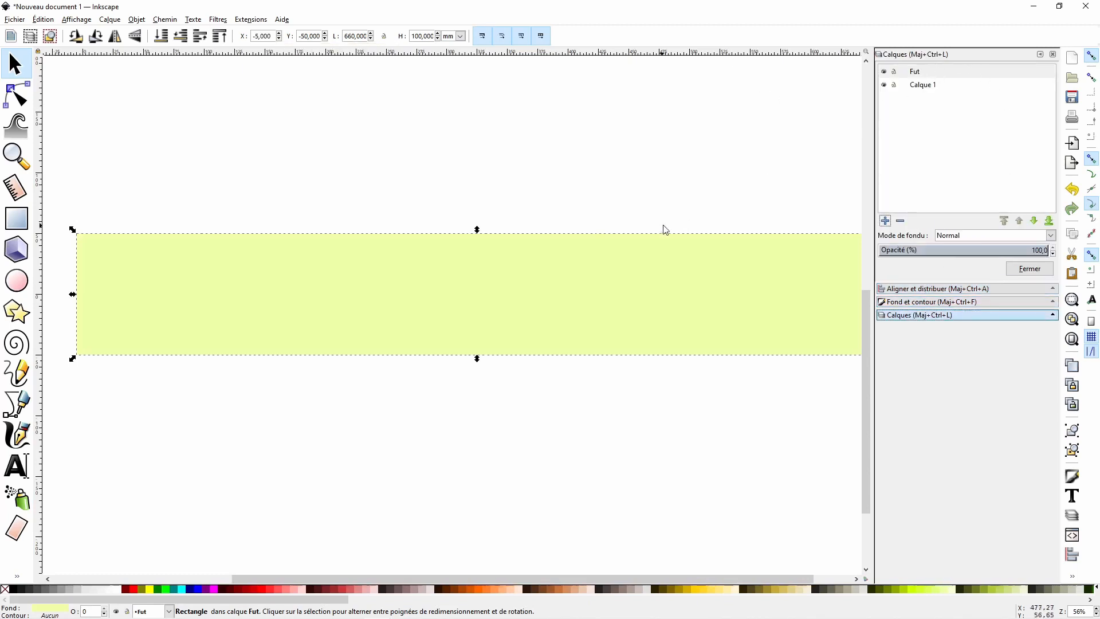
left_click(928, 90)
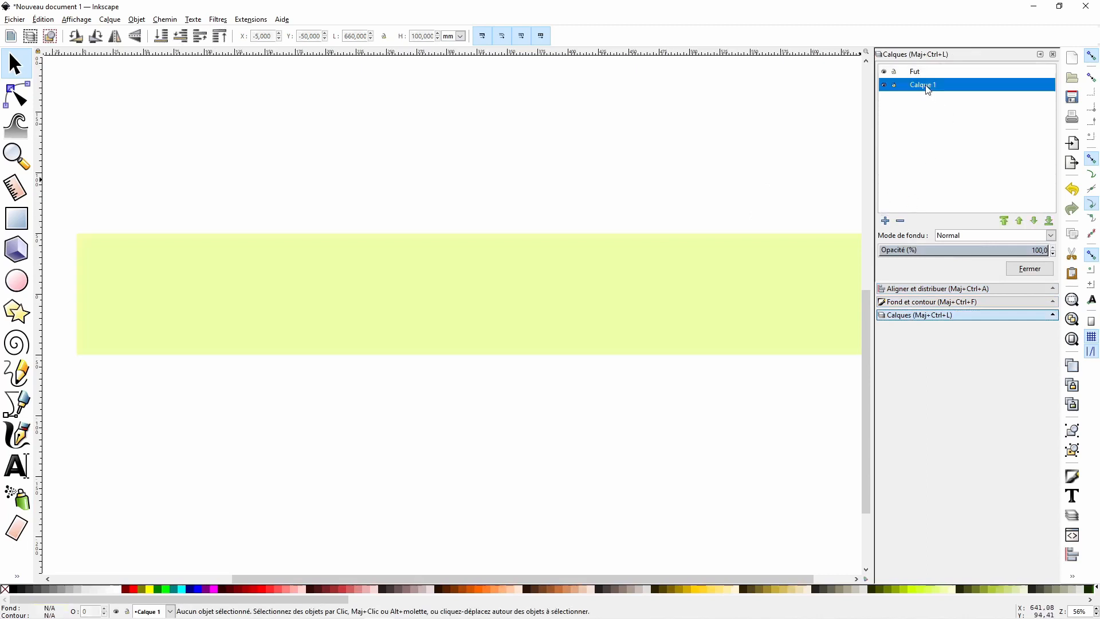
right_click(928, 90)
left_click(934, 102)
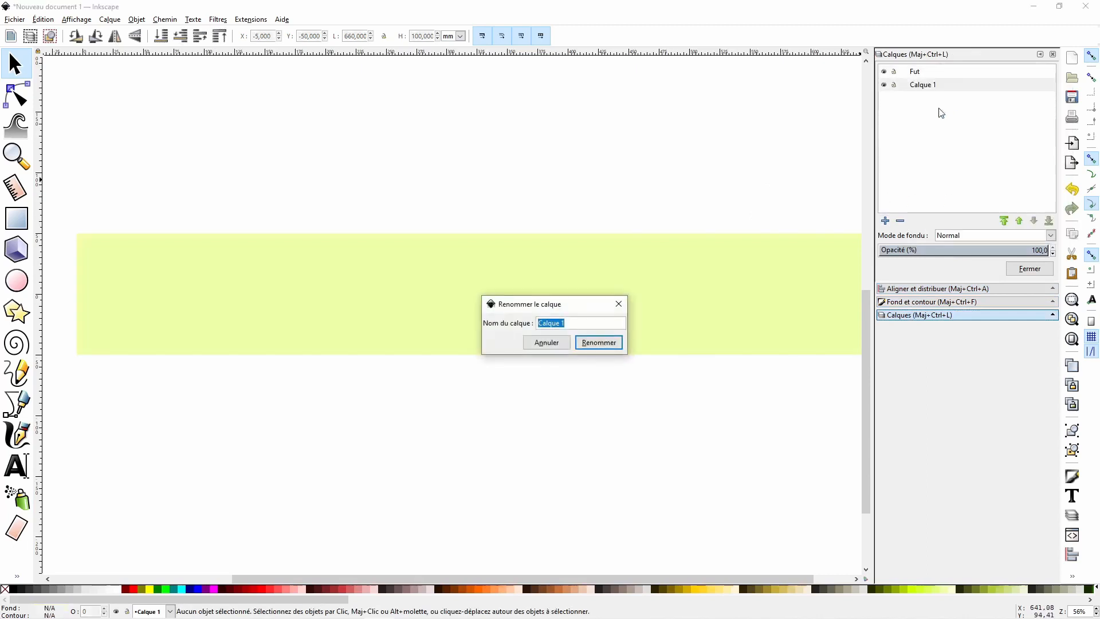
type("Planche")
key("Return")
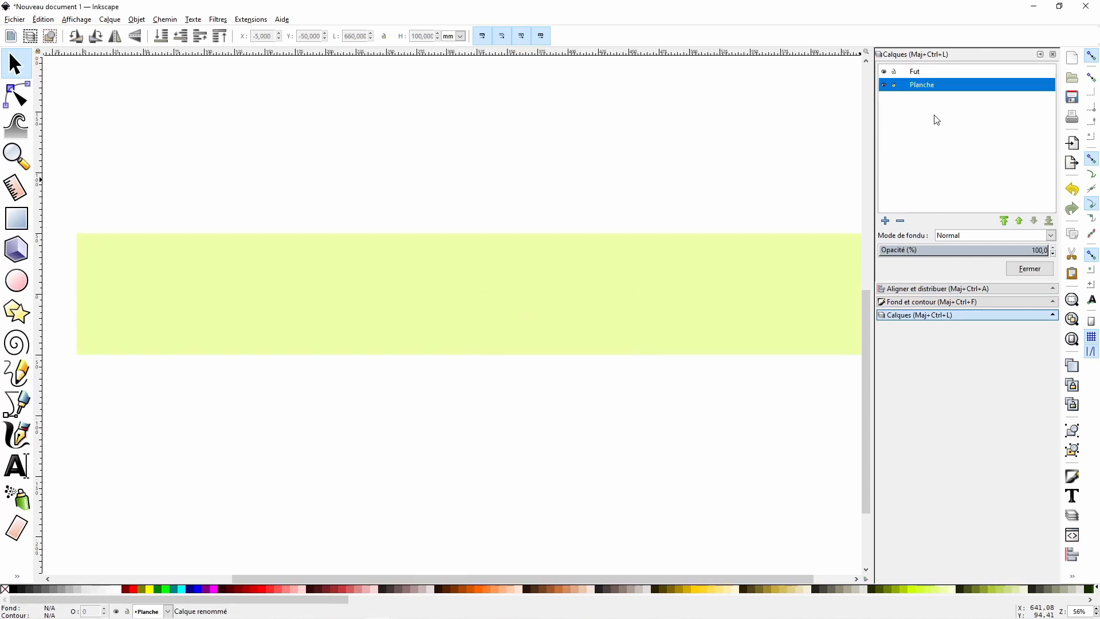
Move the green rectangle to the Planche layer and clear the selection.
left_click(784, 242)
right_click(780, 236)
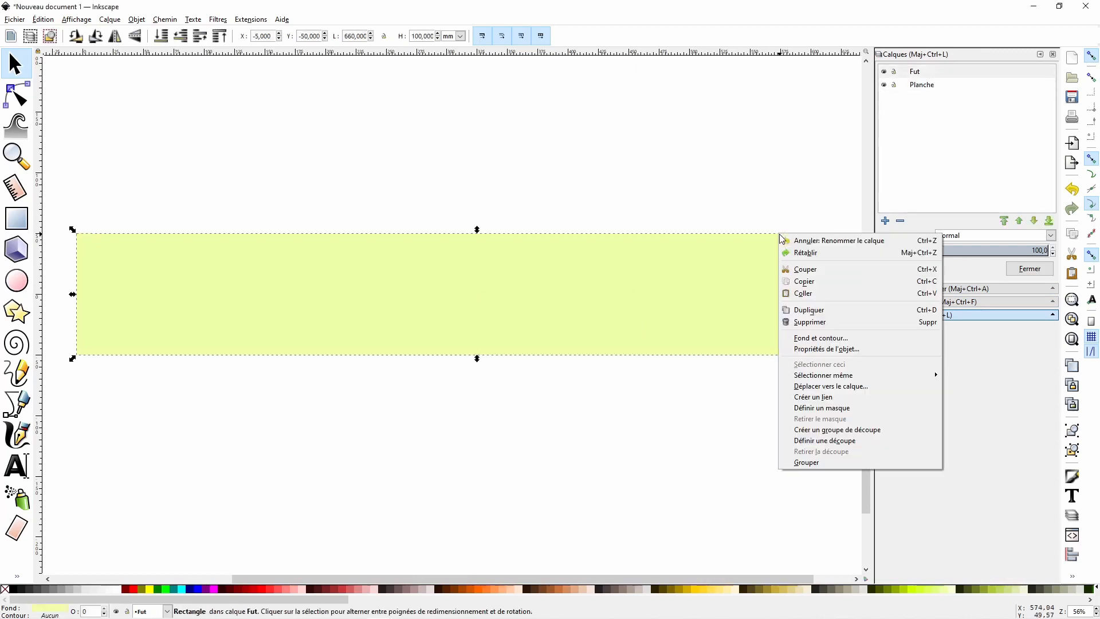
left_click(822, 387)
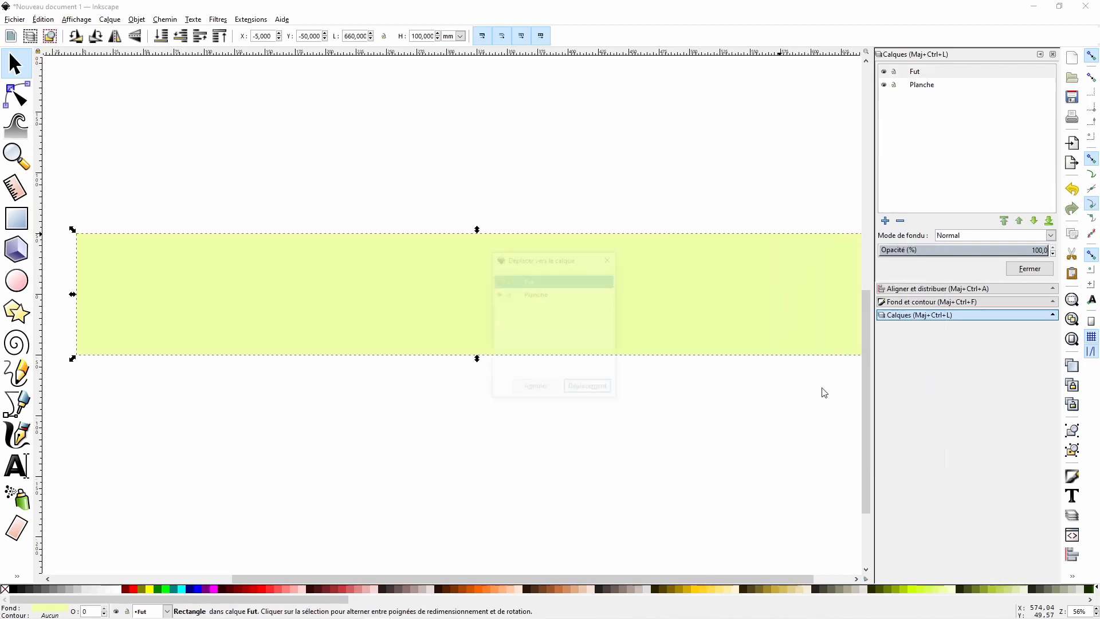
left_click(535, 294)
left_click(593, 393)
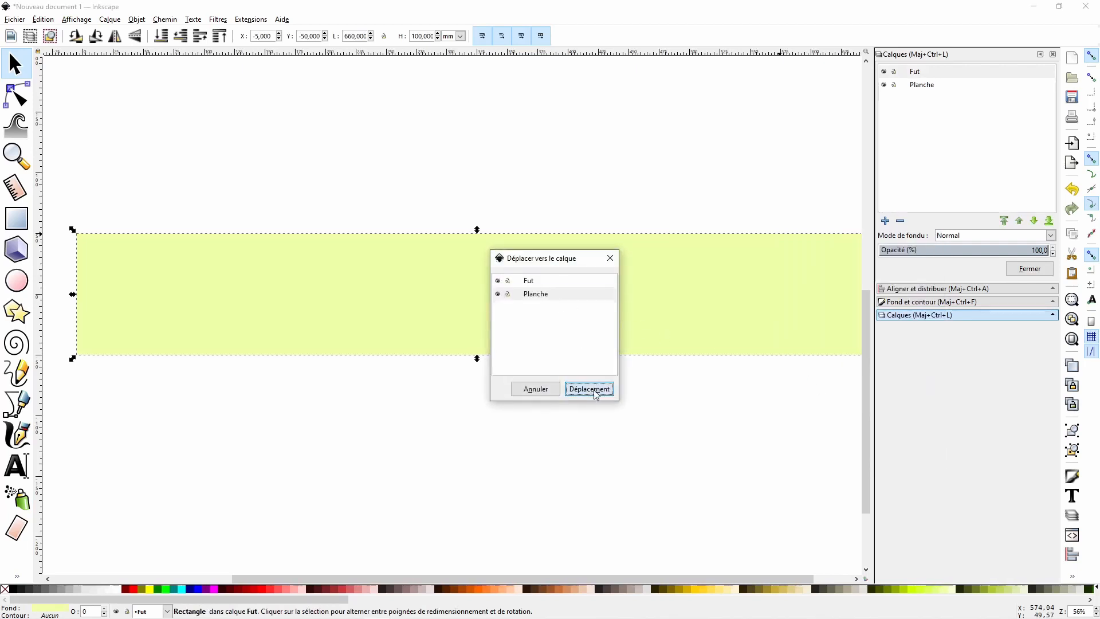
left_click(575, 443)
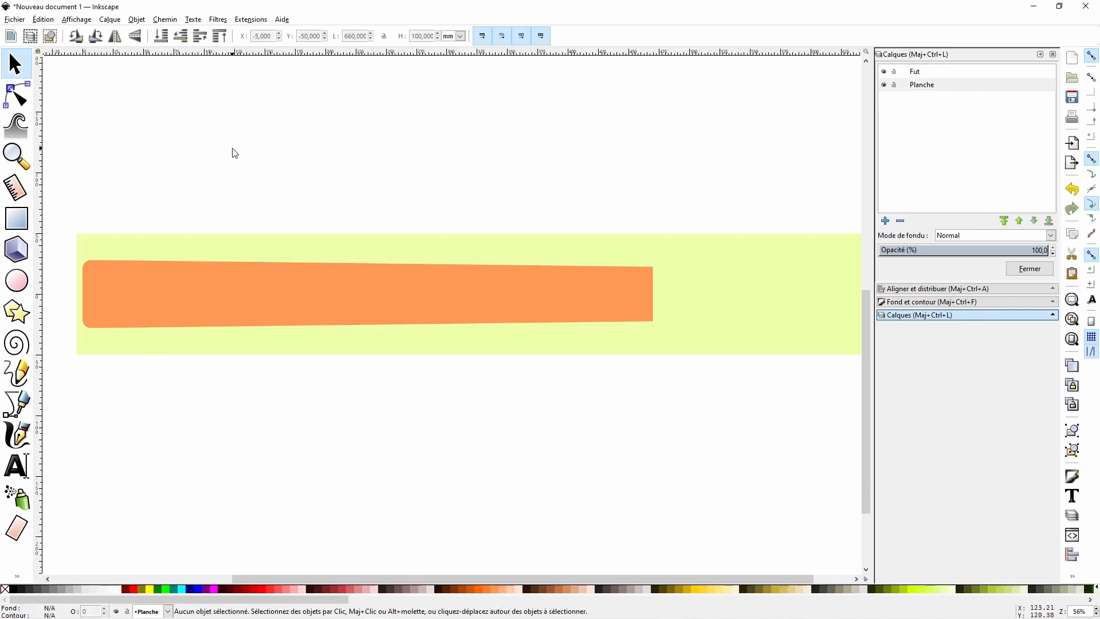
Draw a black-filled rectangle above the green board and set it to 660 mm wide and 0,5 mm high.
left_click(17, 218)
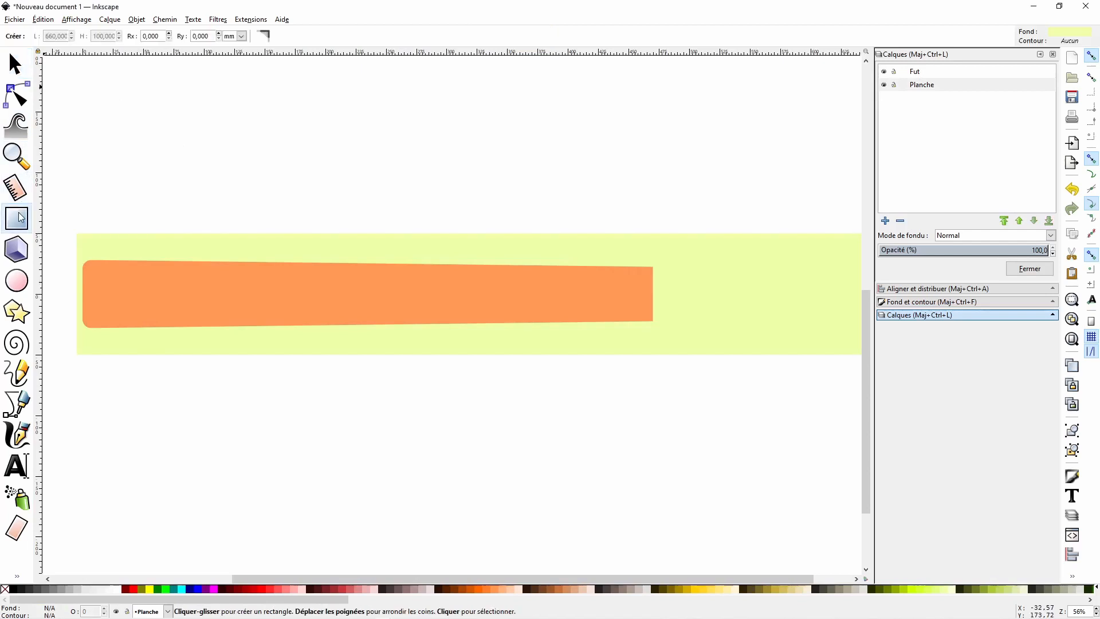
left_click_drag(153, 111, 510, 151)
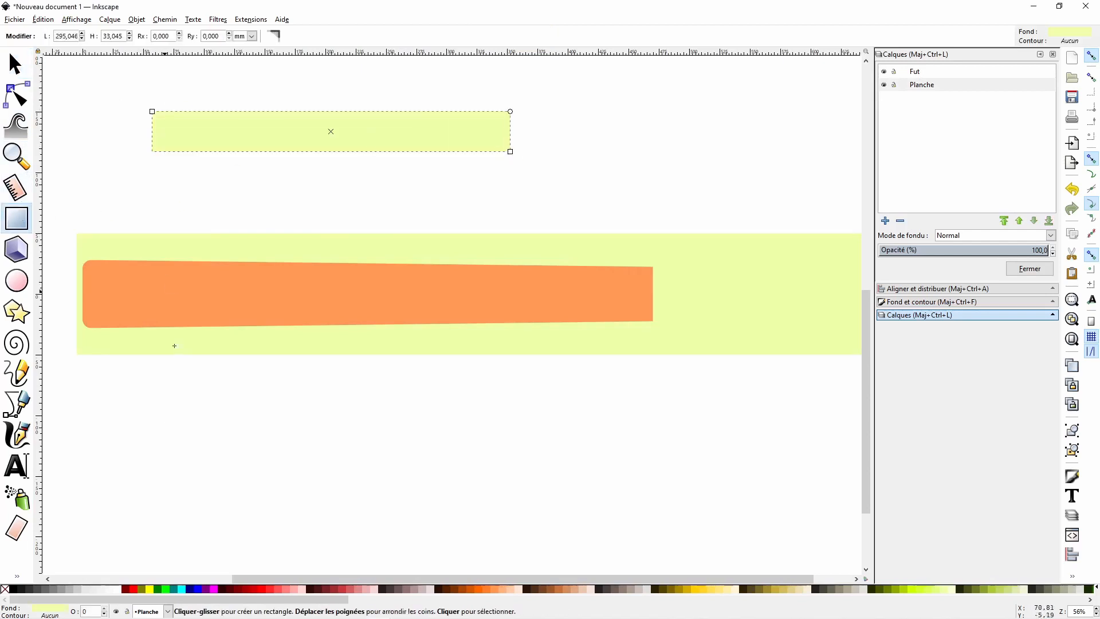
left_click(13, 589)
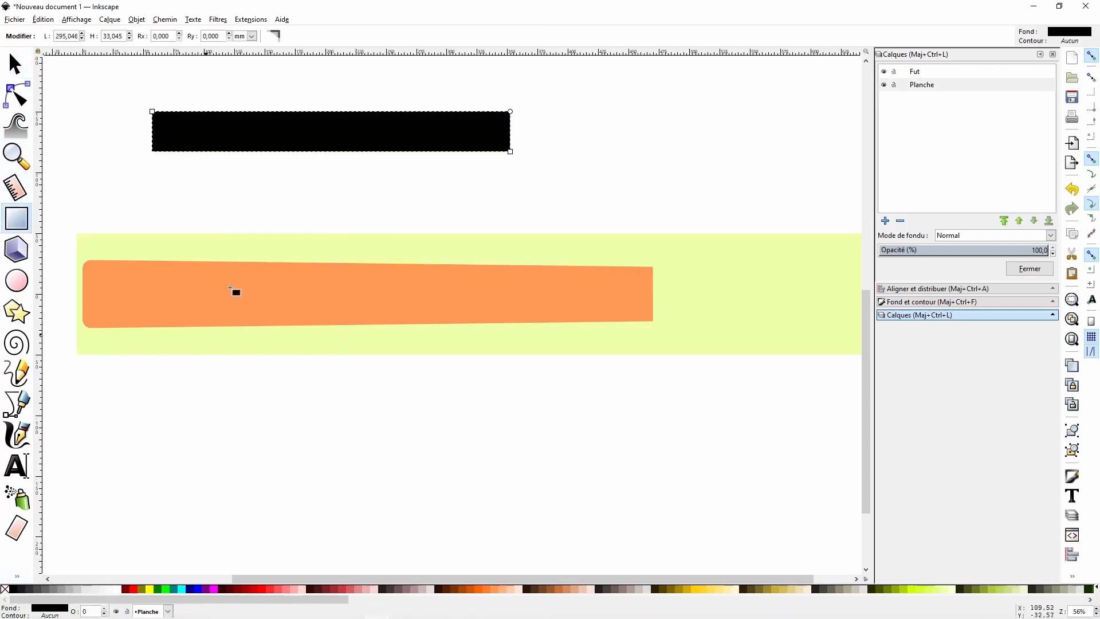
double_click(73, 33)
type("660")
key("Tab")
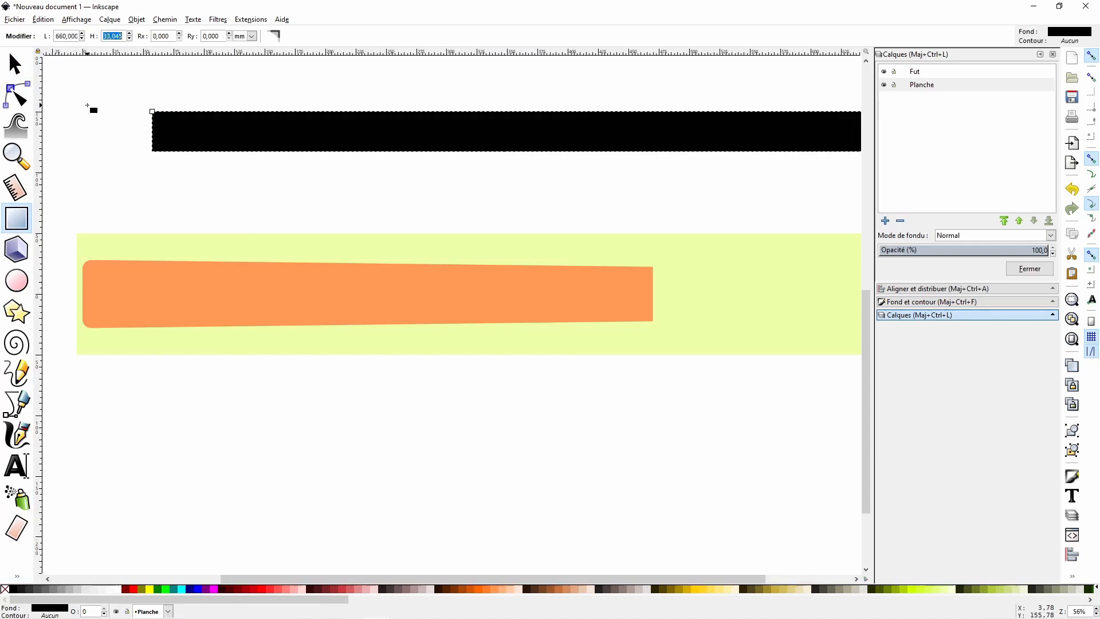
type("0,5")
key("Return")
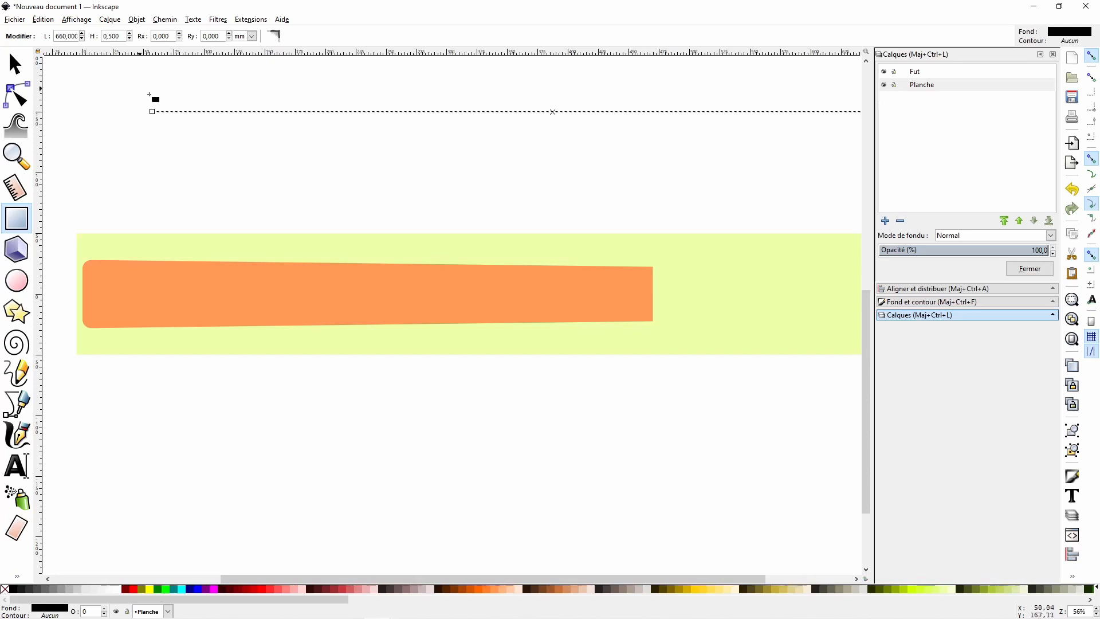
Centre the thin black line horizontally and vertically on the green rectangle, then clear the selection.
left_click(14, 63)
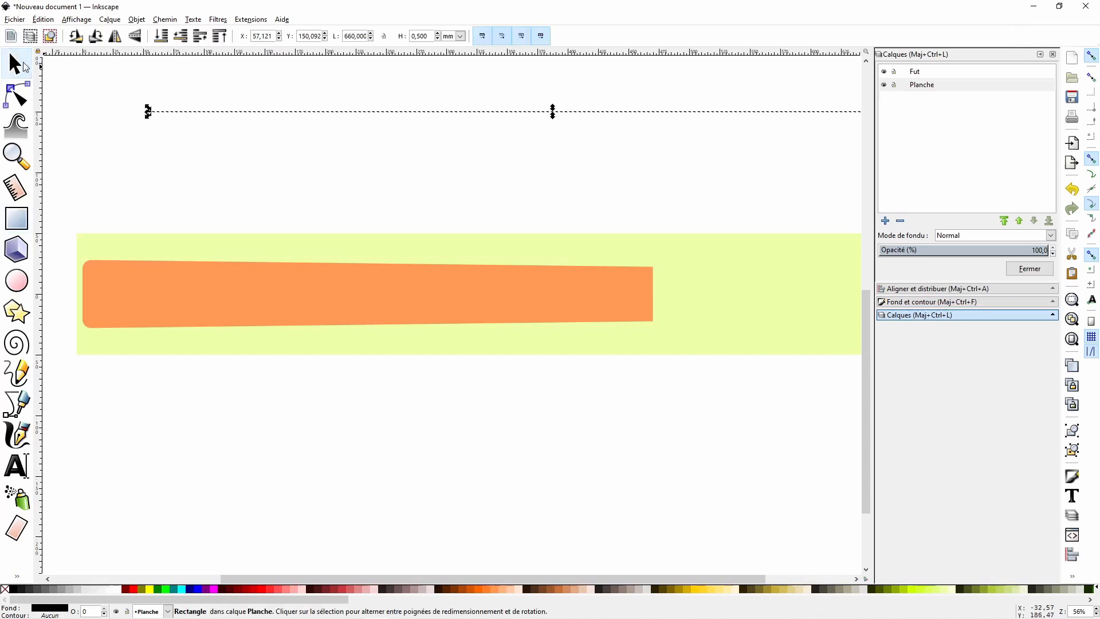
key("Escape")
left_click(290, 113)
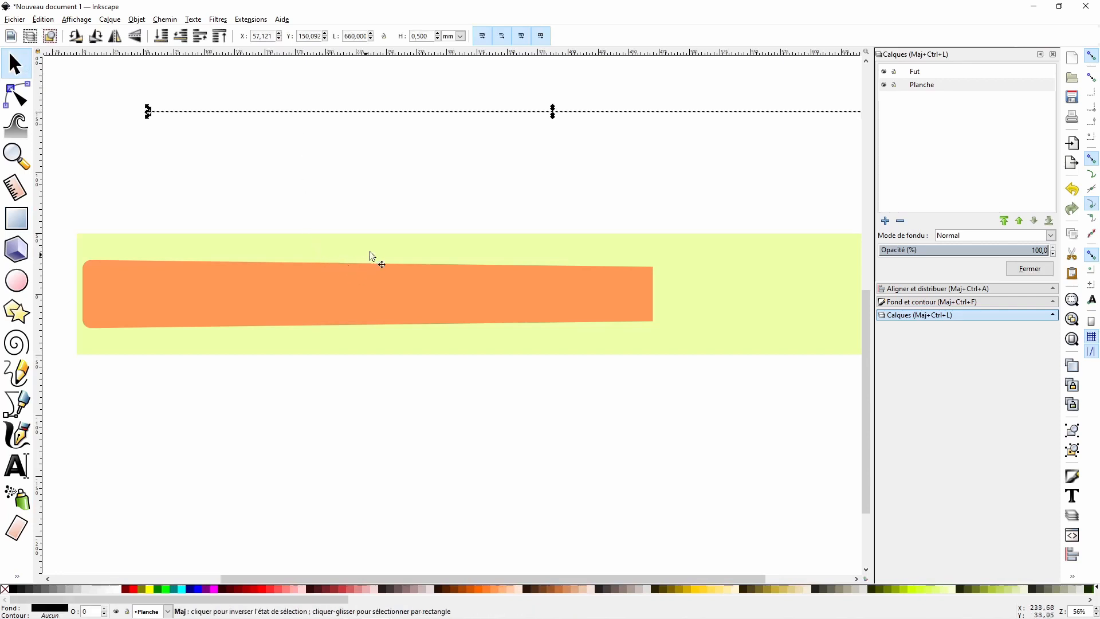
left_click(388, 237, "shift")
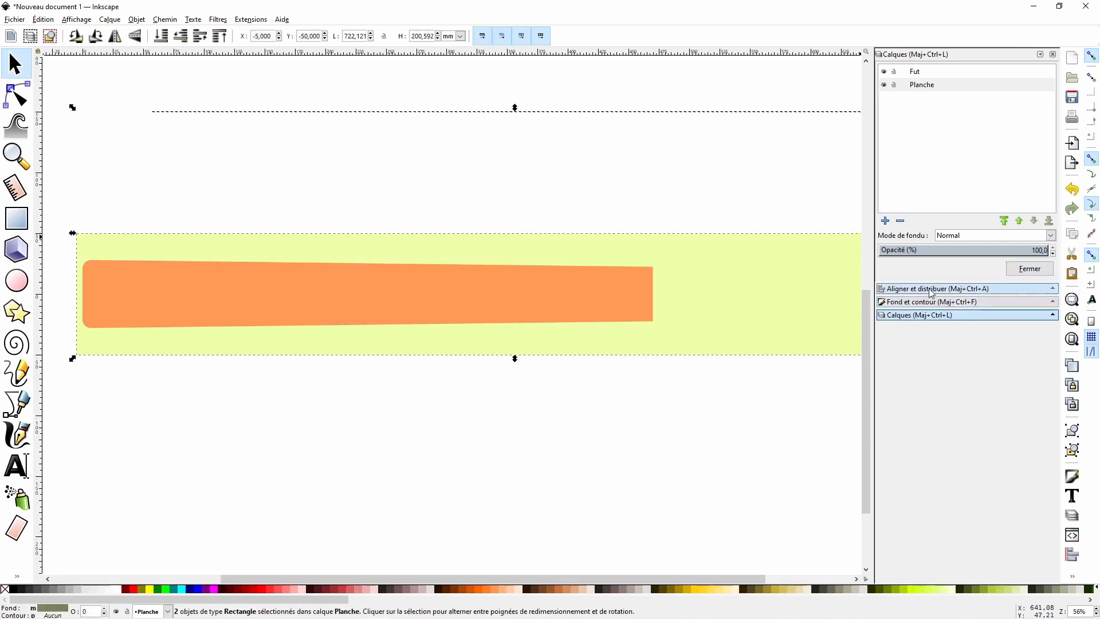
left_click(974, 288)
left_click(986, 109)
left_click(992, 125)
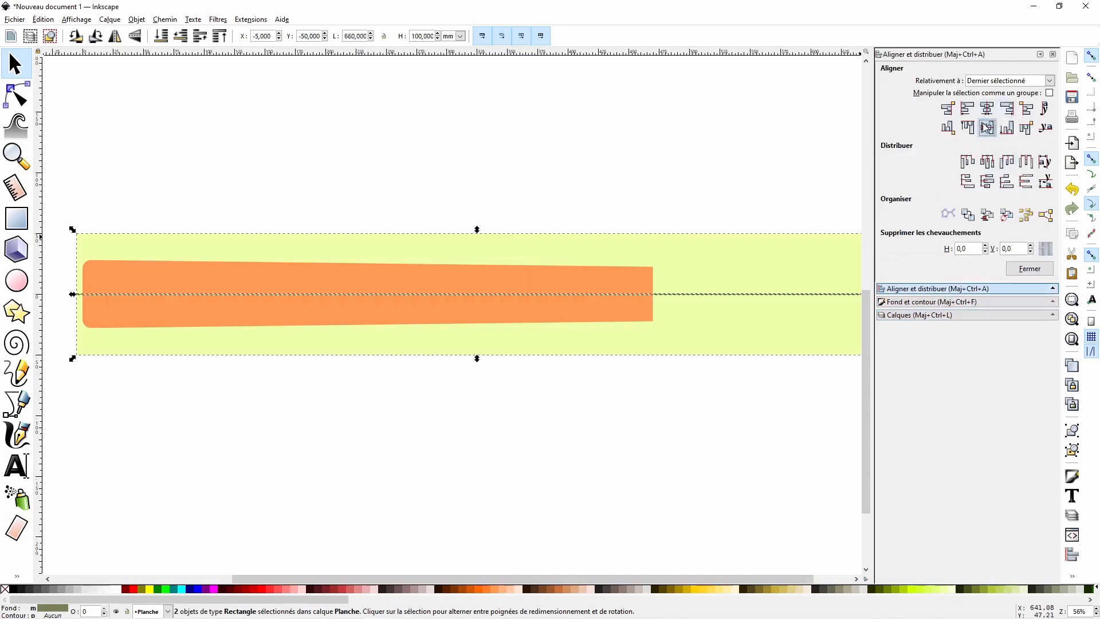
key("Escape")
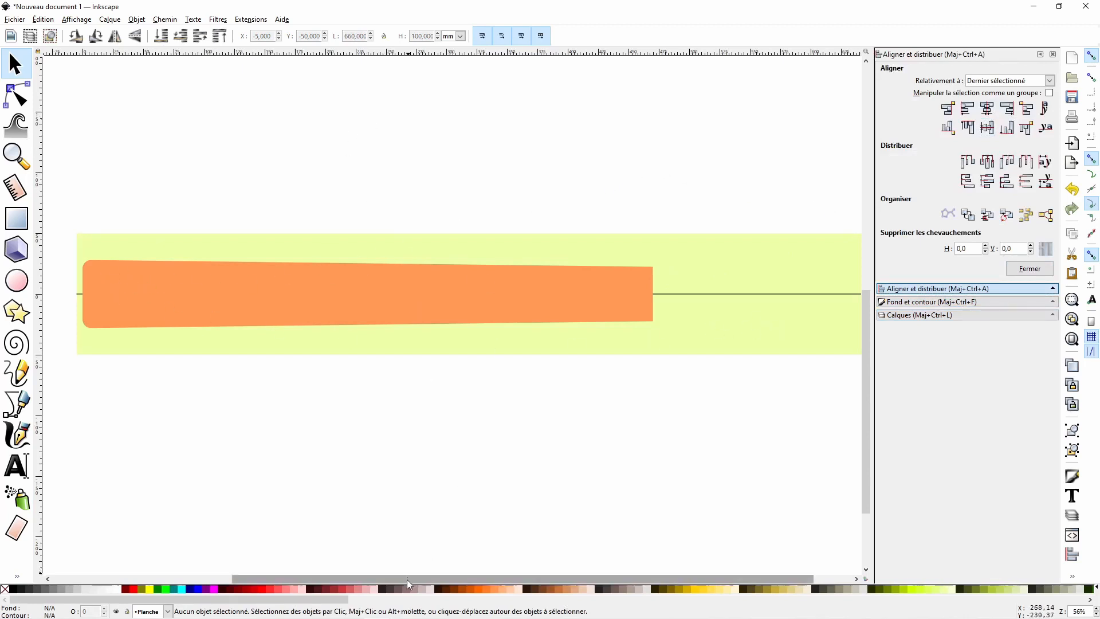
left_click_drag(407, 578, 432, 579)
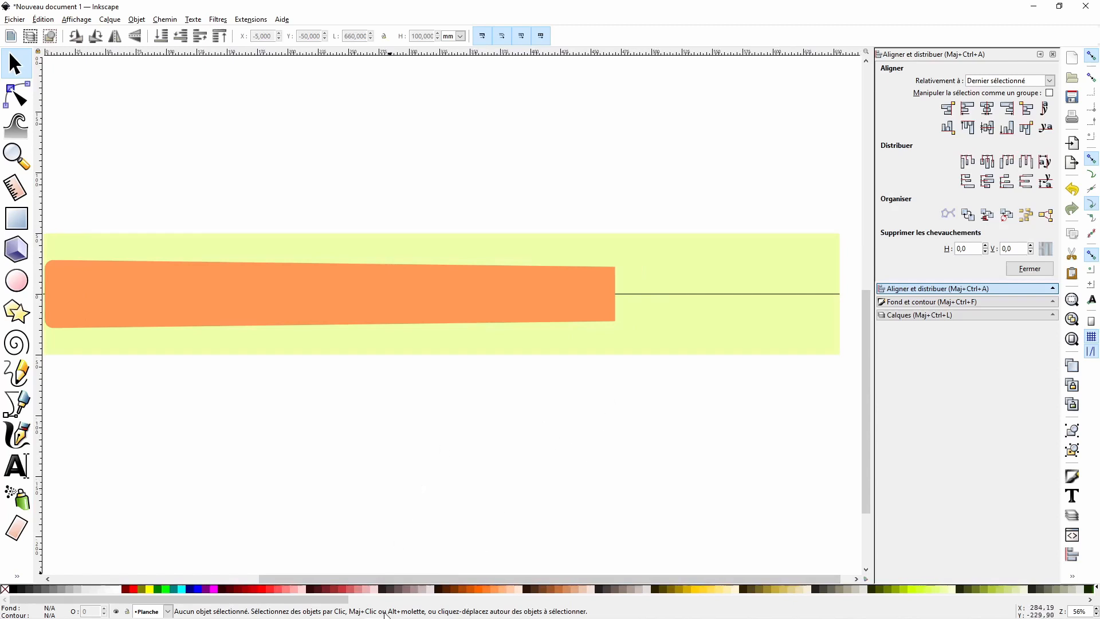
Switch to the Tele - Tete dessus.svg drawing and copy the green headstock shape.
mouse_move(384, 611)
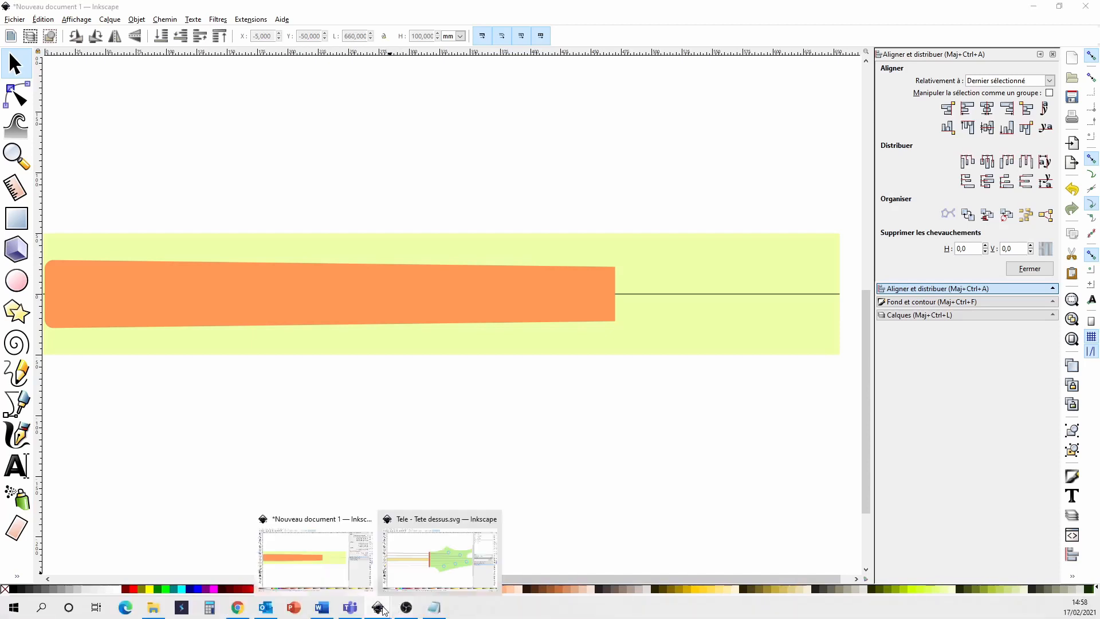
left_click(421, 582)
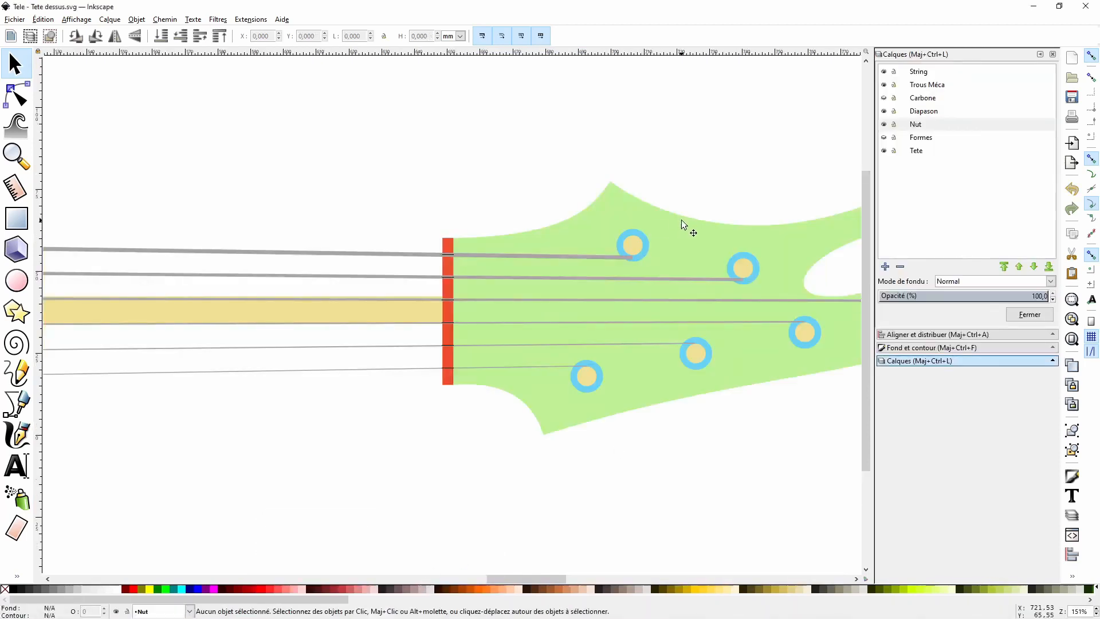
right_click(697, 224)
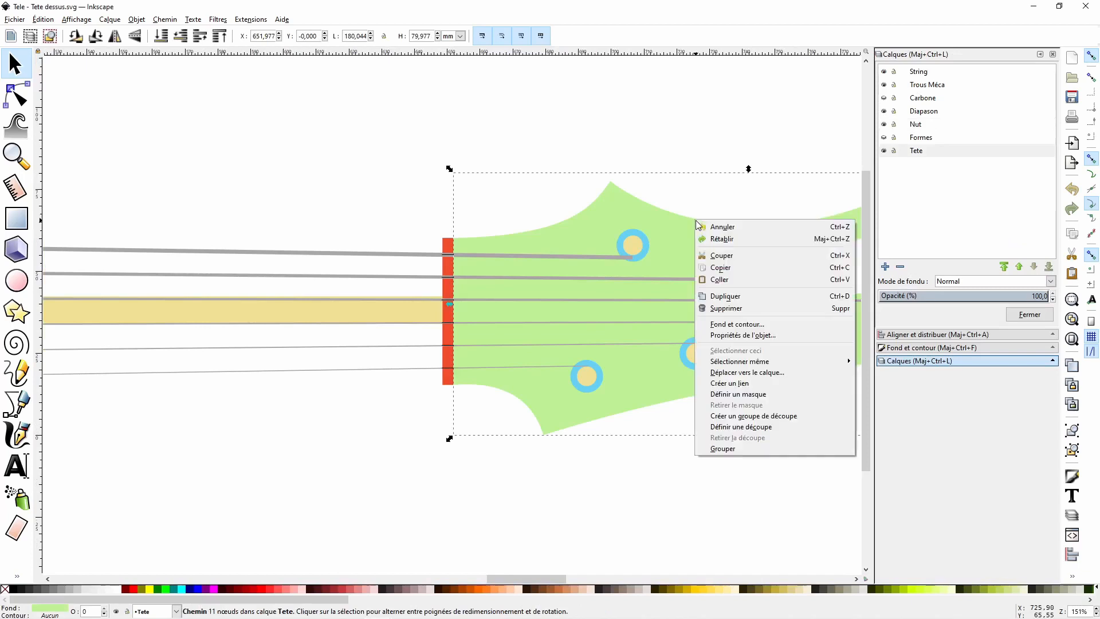
left_click(716, 265)
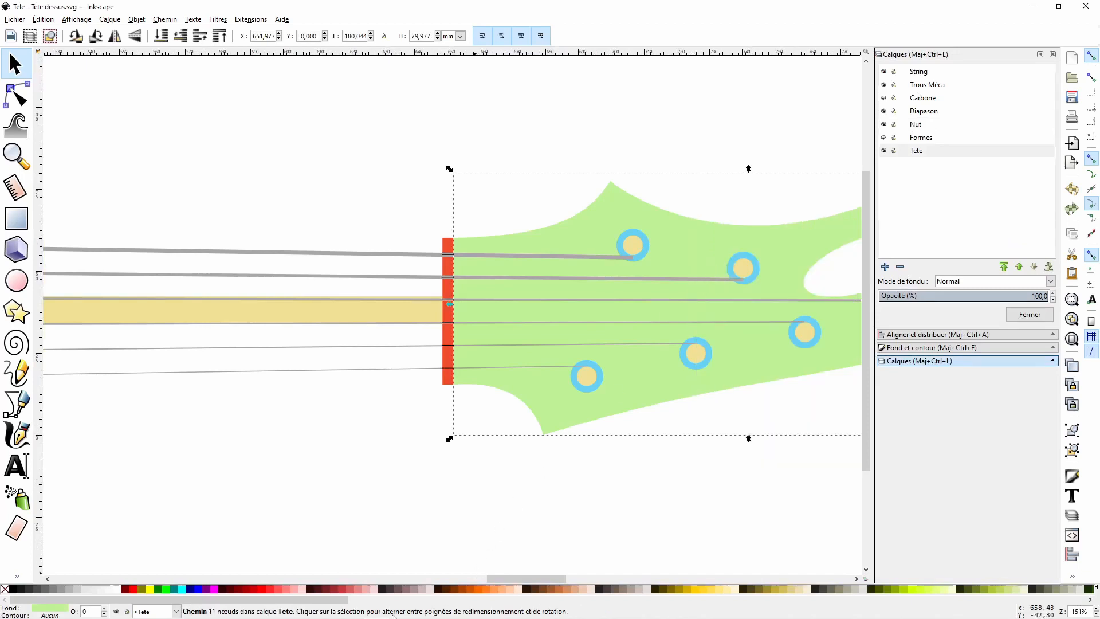
Paste the headstock into the new document and snap it against the narrow end of the orange neck, then clear the selection.
mouse_move(384, 608)
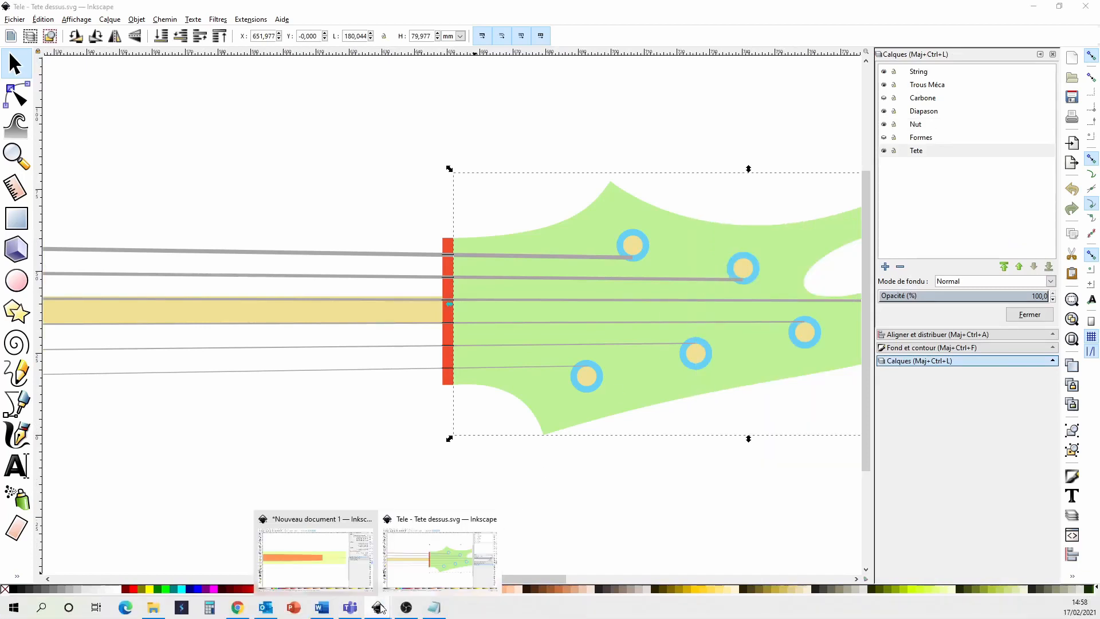
left_click(349, 576)
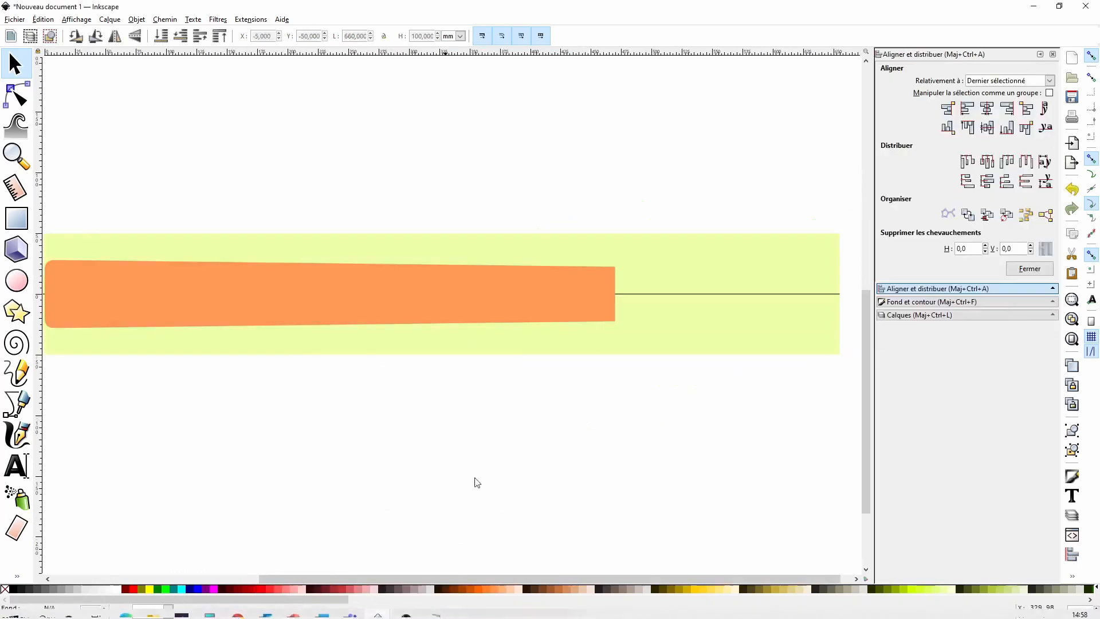
right_click(660, 134)
left_click(683, 190)
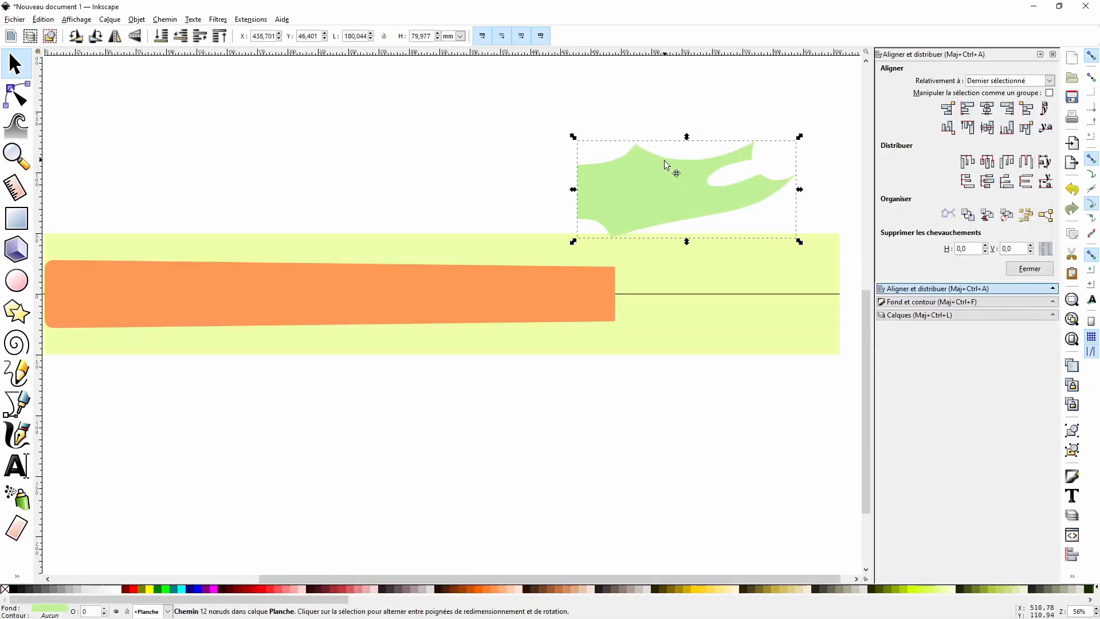
left_click_drag(665, 160, 702, 263)
left_click(680, 167)
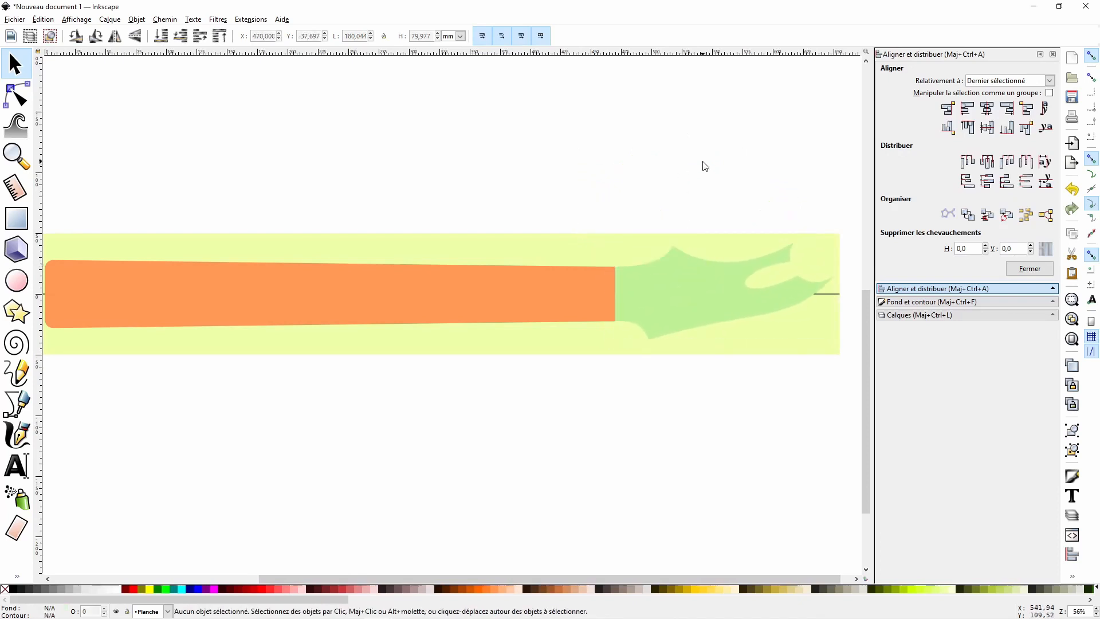
Return to the Tele - Tete dessus.svg drawing and copy the red nut at the start of the headstock.
mouse_move(442, 616)
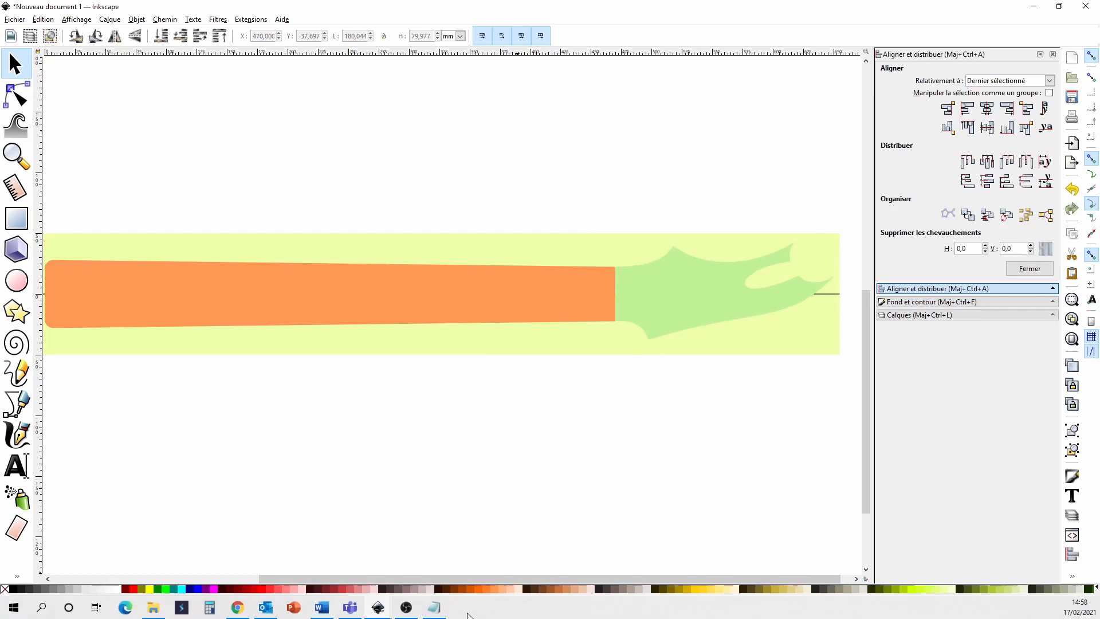
mouse_move(387, 609)
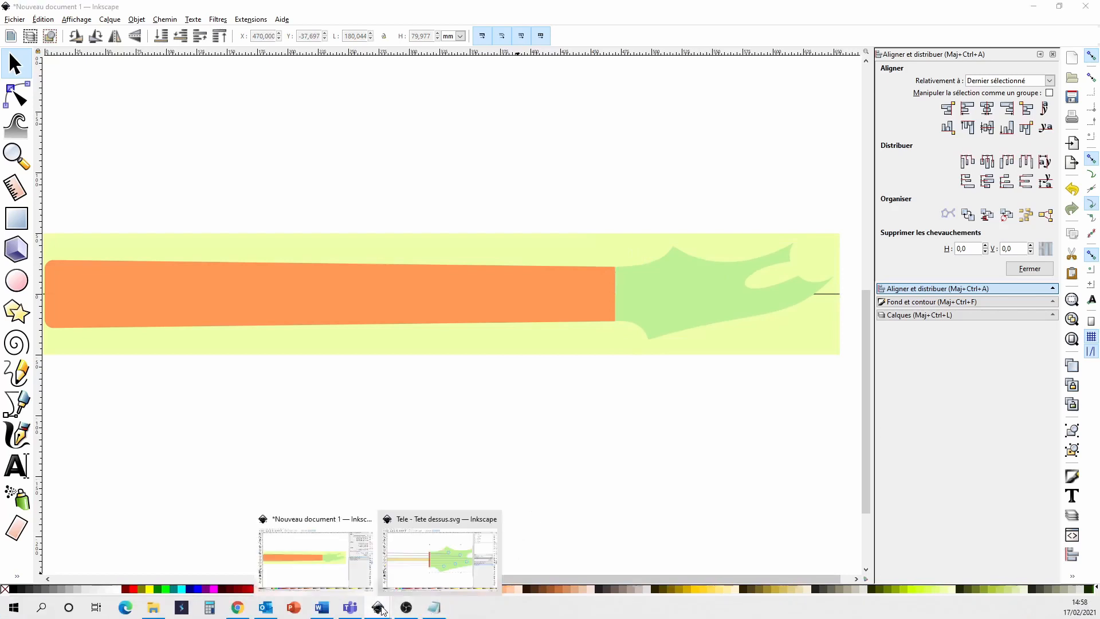
left_click(448, 552)
left_click(446, 359)
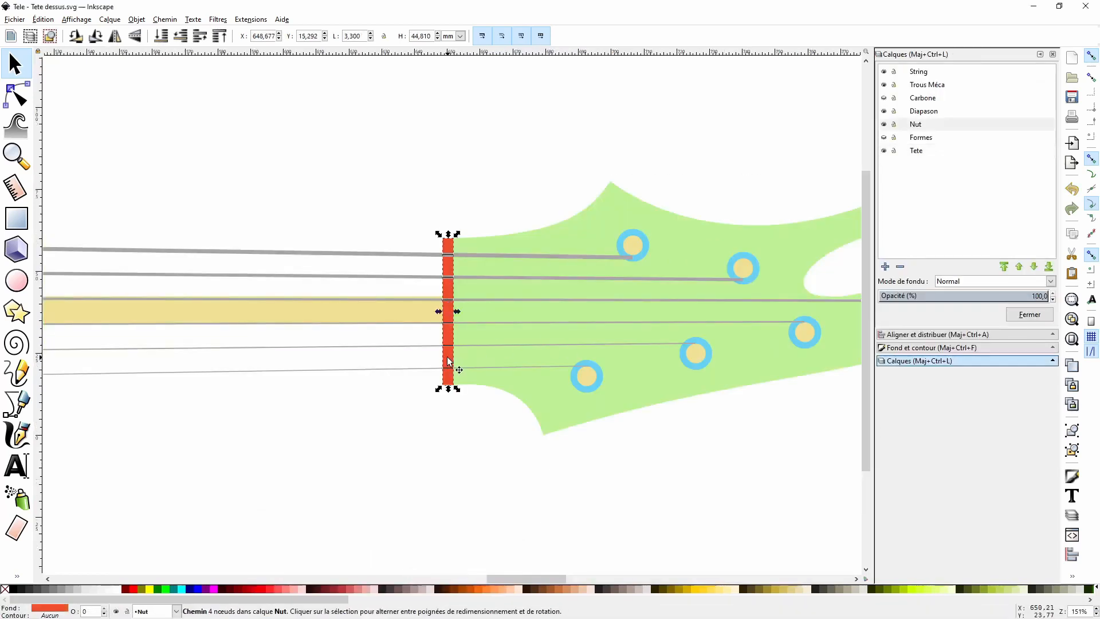
right_click(449, 361)
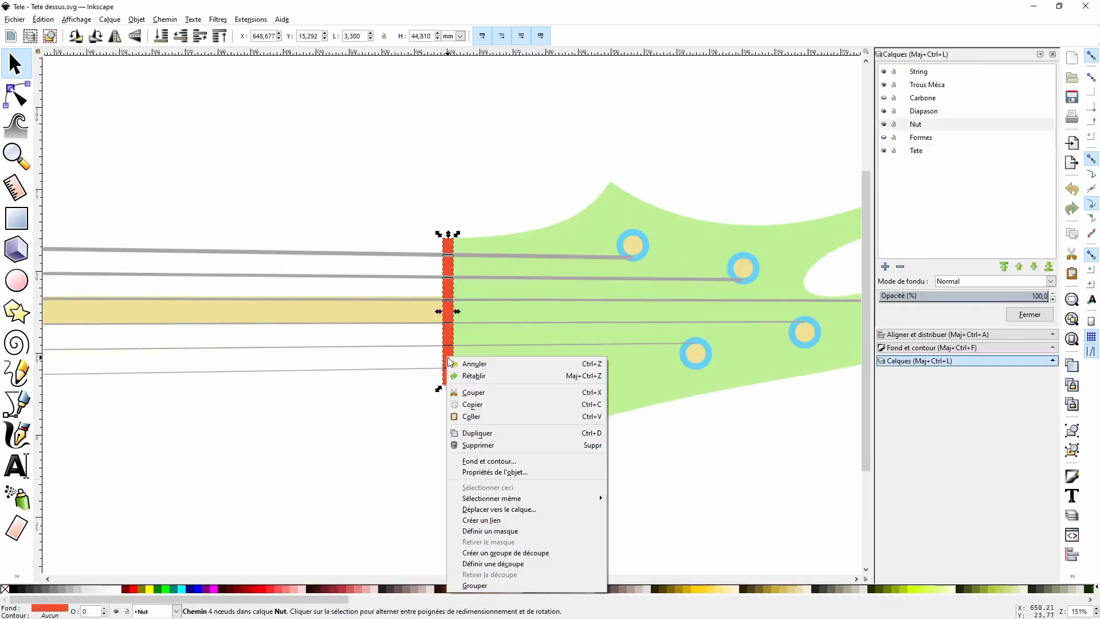
left_click(490, 405)
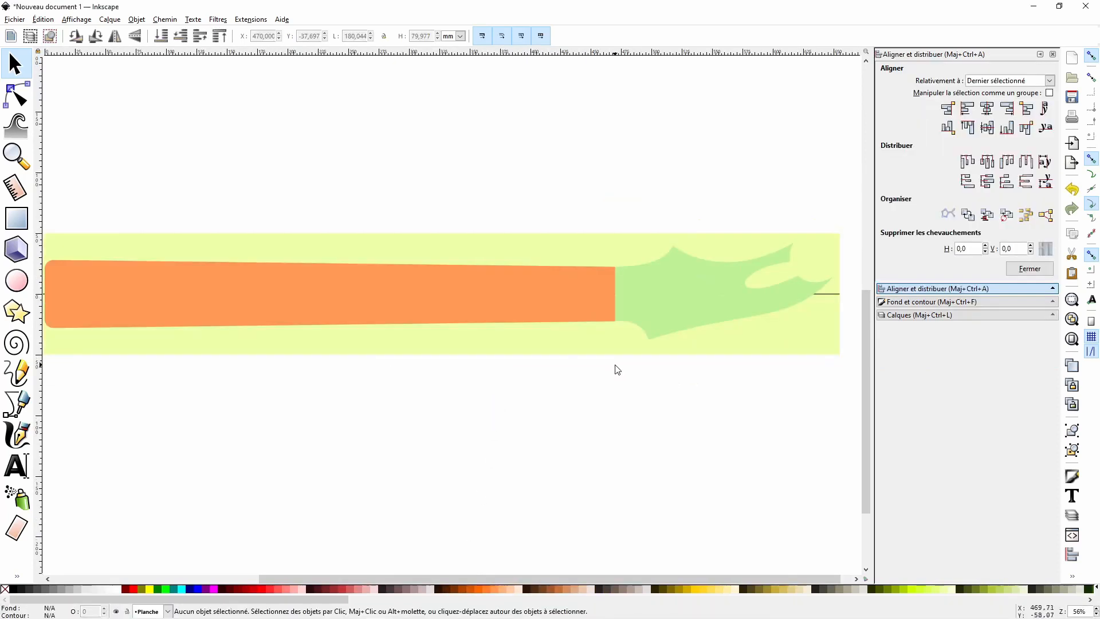
Paste the red nut into the new document, near the upper edge of the headstock.
right_click(624, 145)
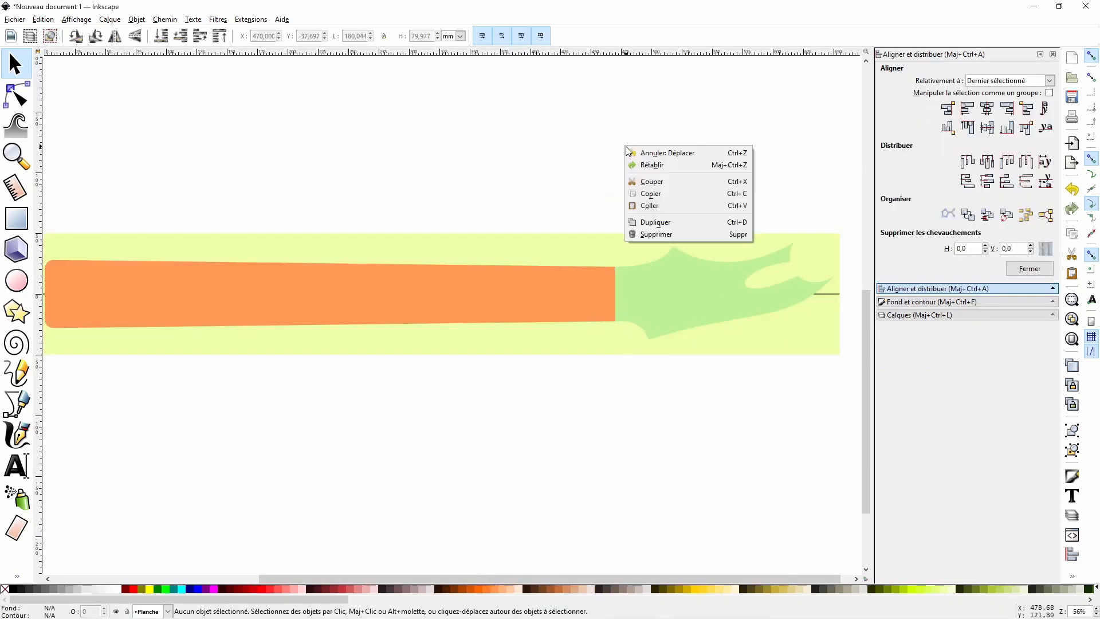
left_click(653, 197)
right_click(634, 177)
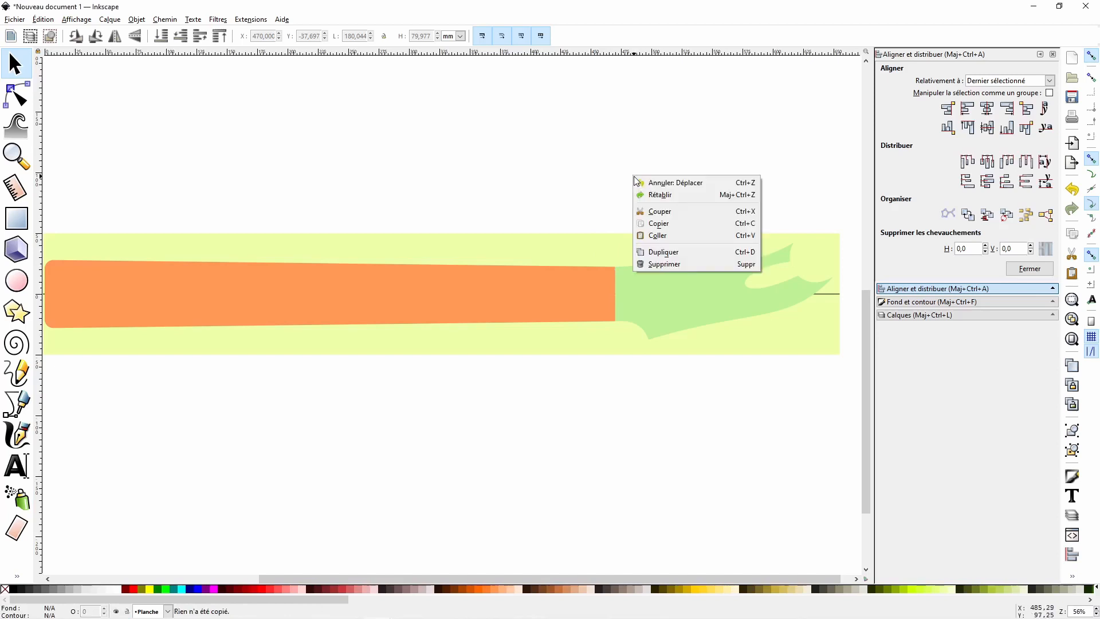
left_click(663, 223)
key("ctrl+v")
Add a layer named Sillet above the active Planche layer.
key("ctrl+shift+l")
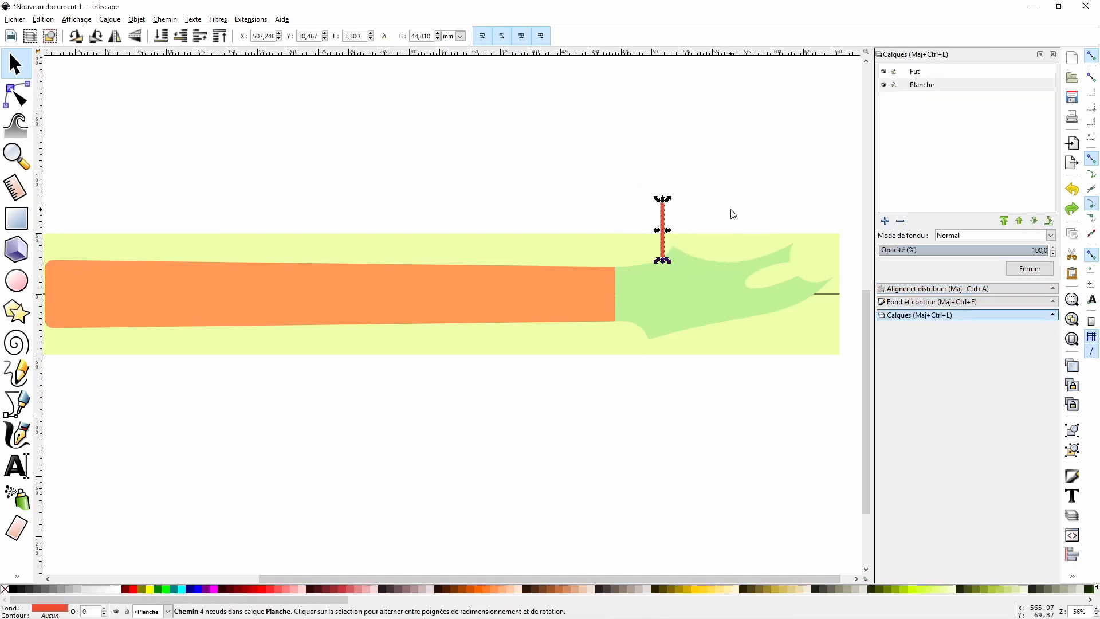
left_click(886, 221)
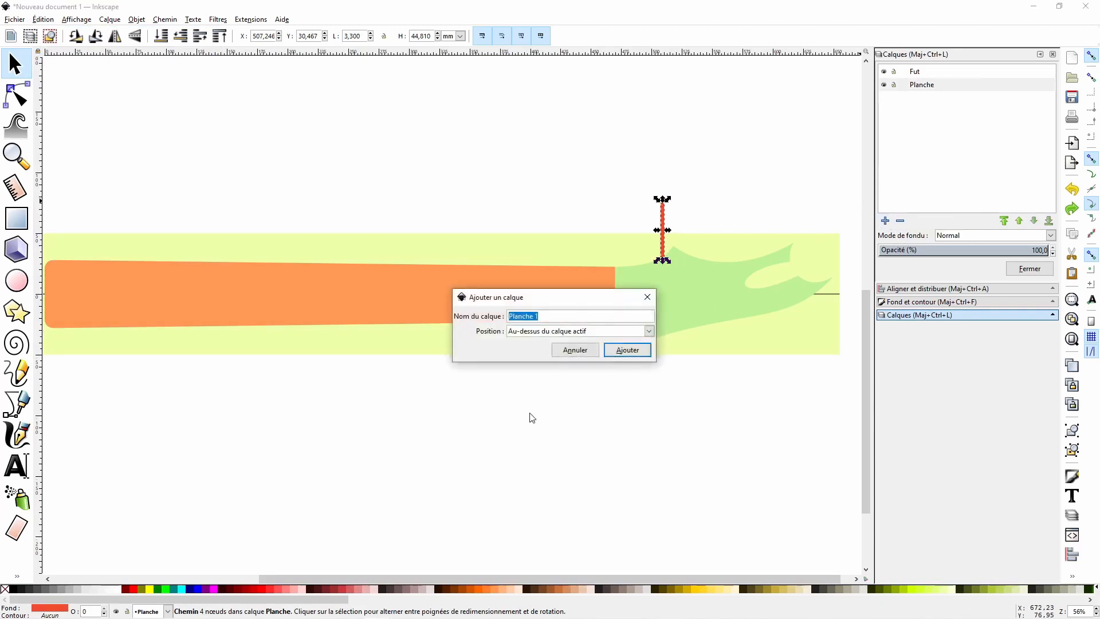
type("Sillet")
key("Return")
Move the red nut to the Sillet layer.
right_click(662, 216)
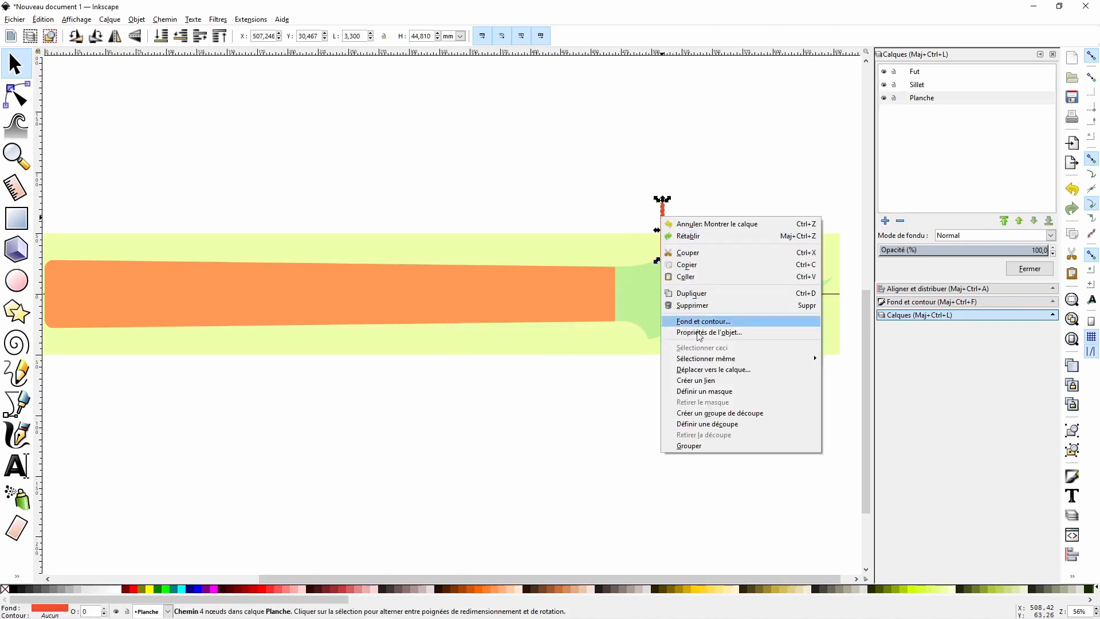
left_click(713, 370)
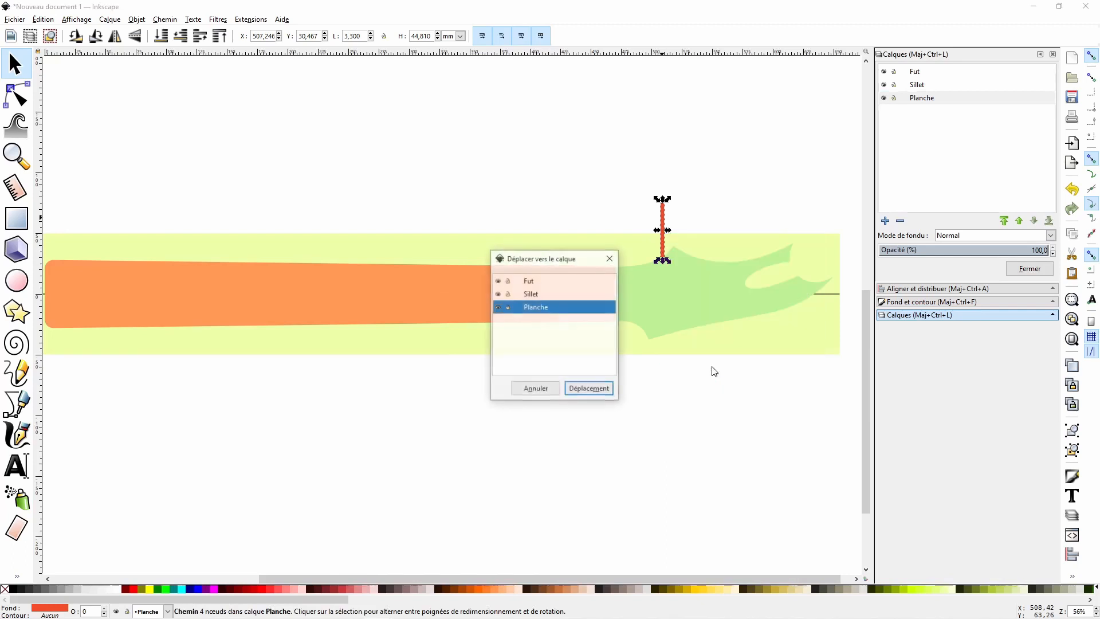
left_click(532, 294)
left_click(589, 389)
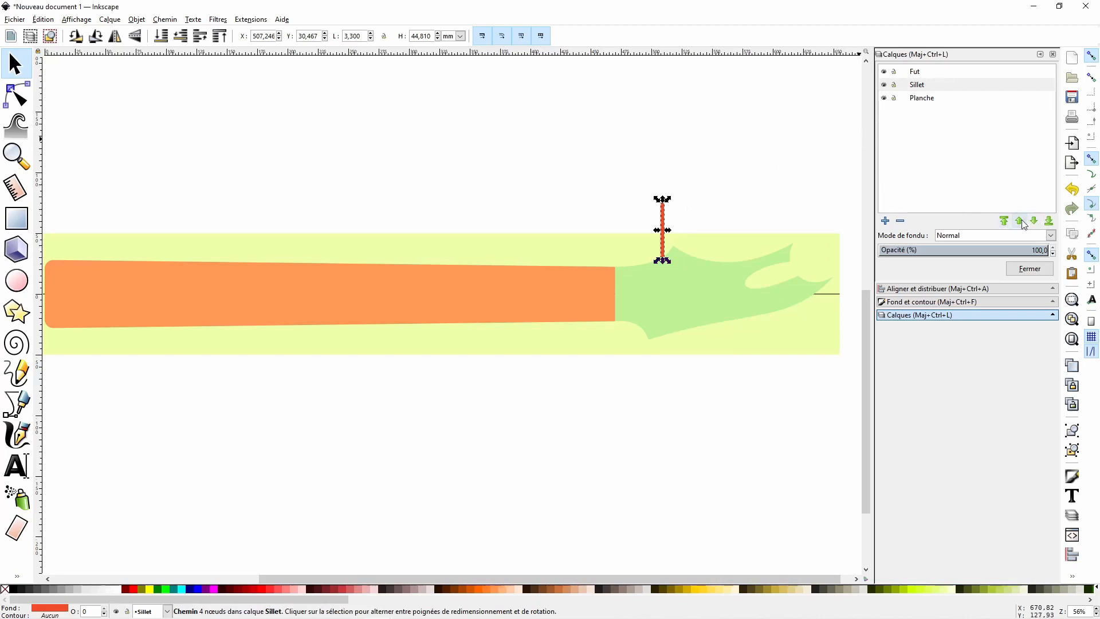
Raise the Sillet layer above all others and snap the red nut inside the narrow end of the orange neck.
left_click(1004, 222)
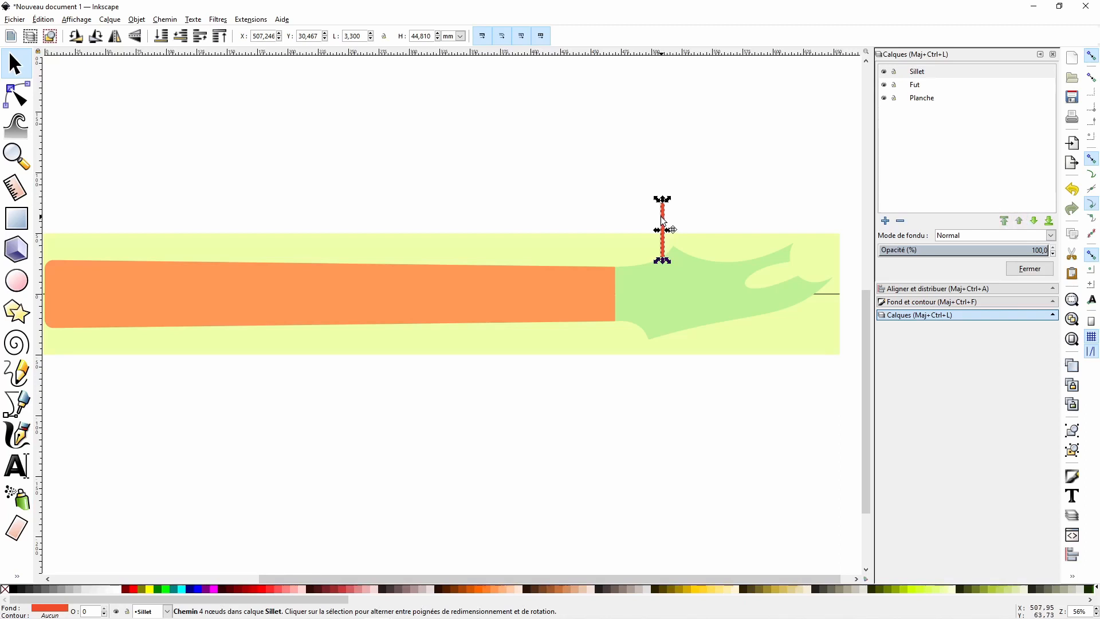
left_click_drag(662, 220, 617, 282)
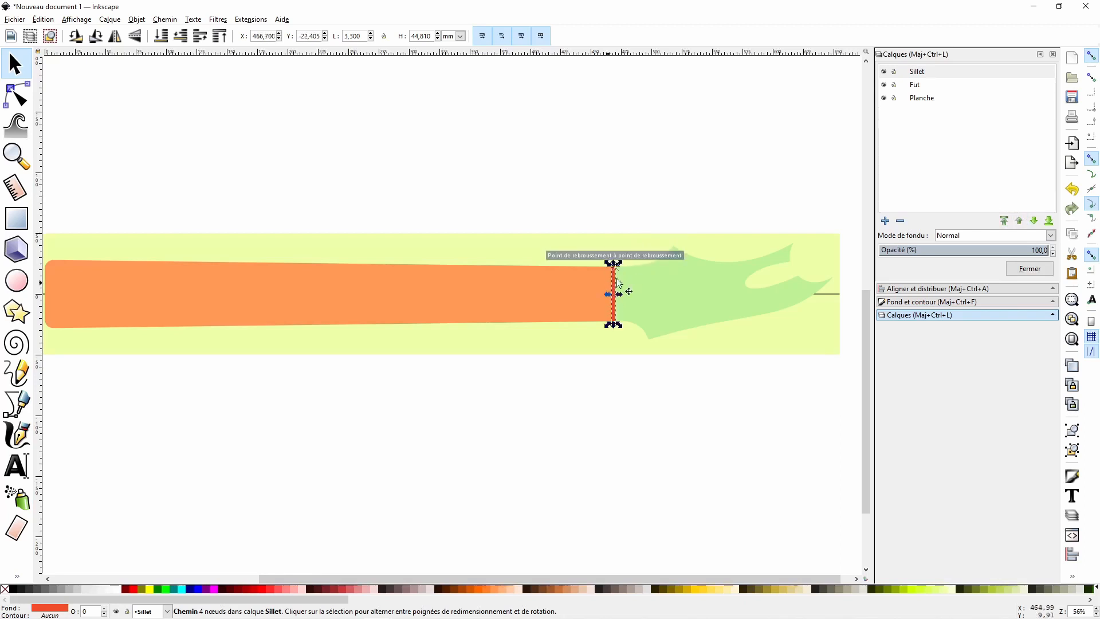
left_click(679, 165)
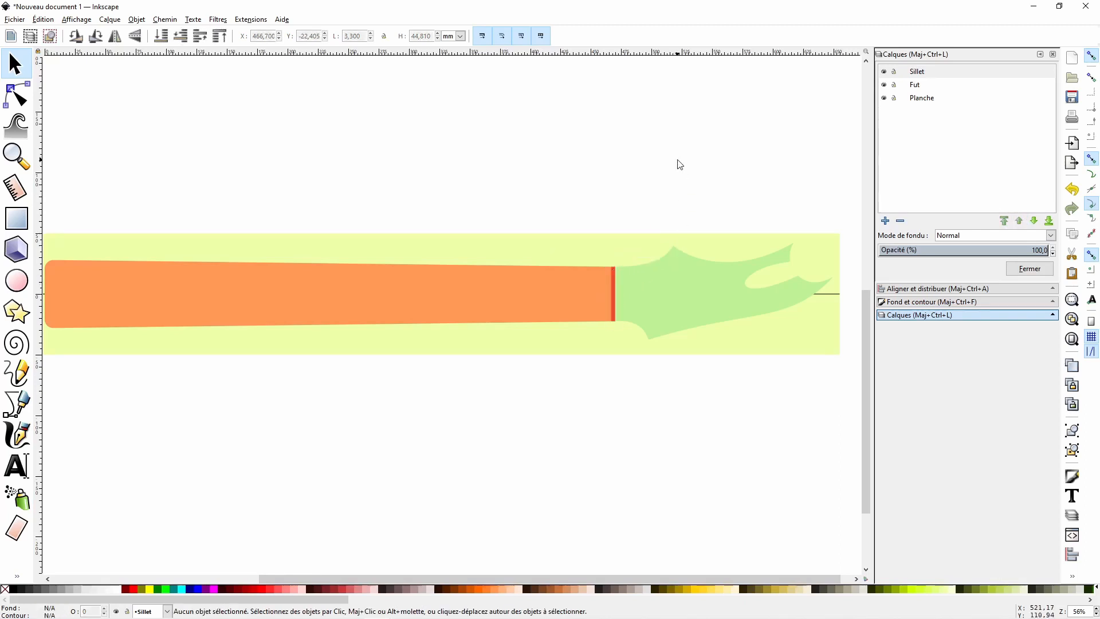
Unite the orange neck and the green headstock into one path and fill it with brown.
left_click(524, 267)
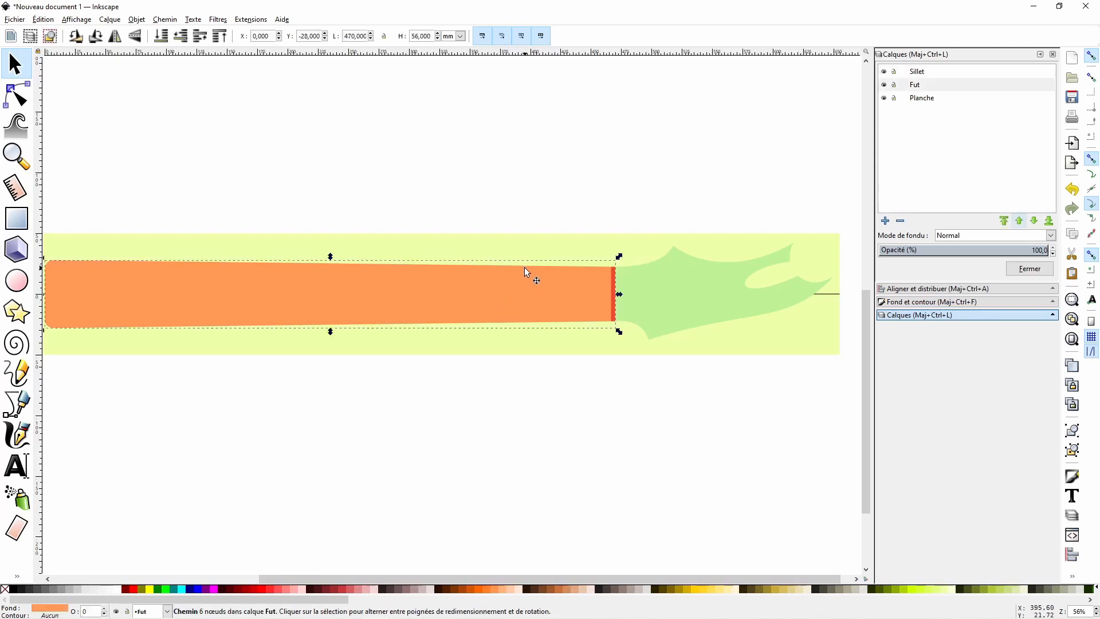
key("shift")
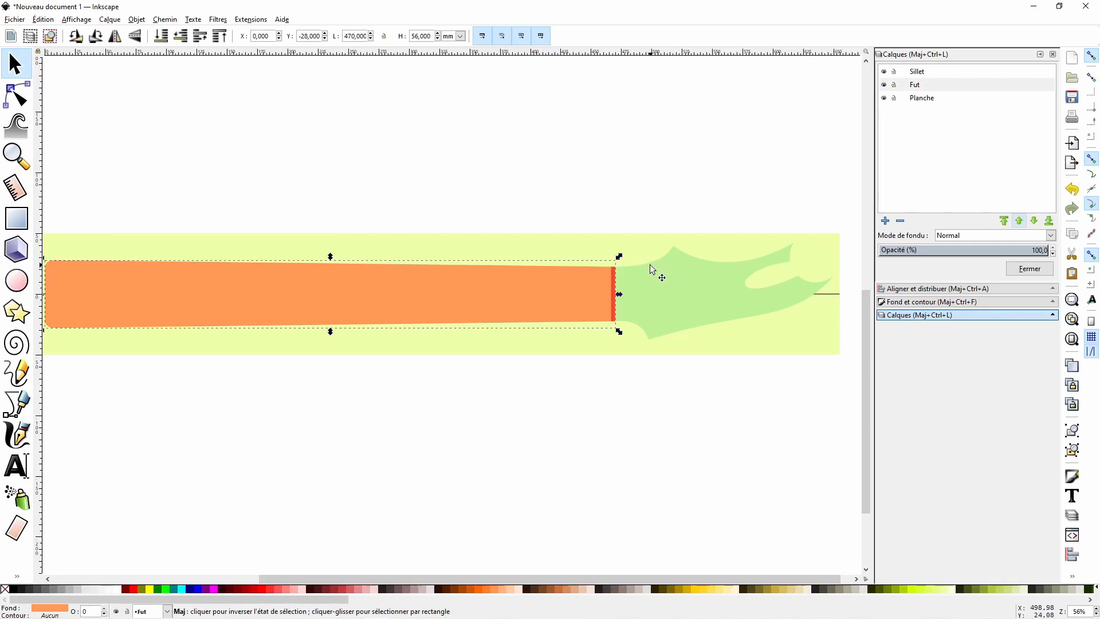
left_click(651, 269, "shift")
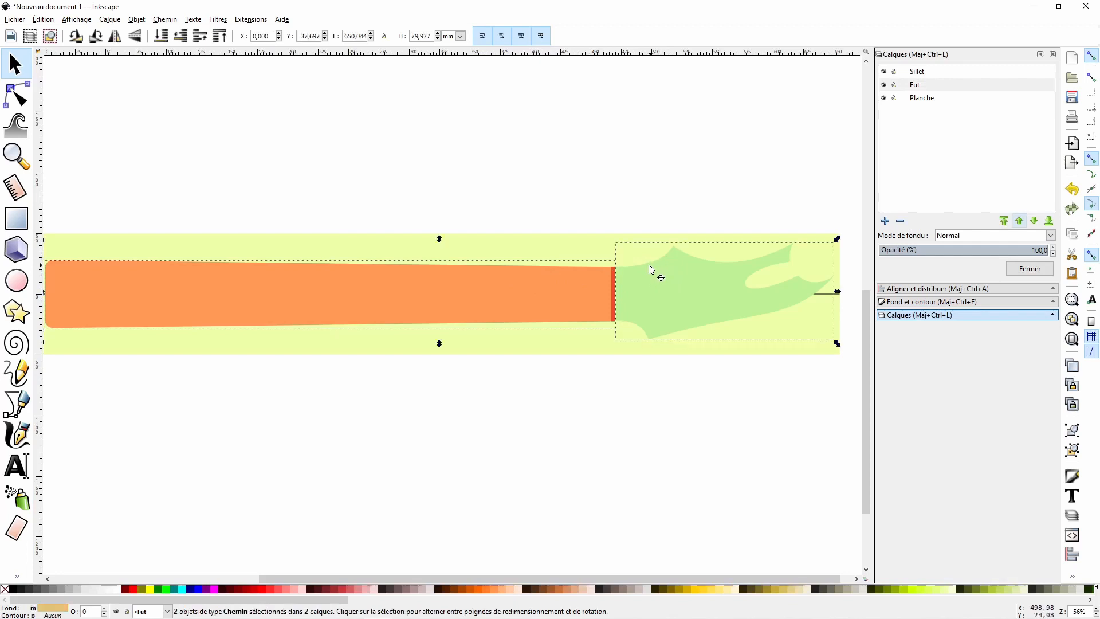
left_click(164, 19)
left_click(181, 88)
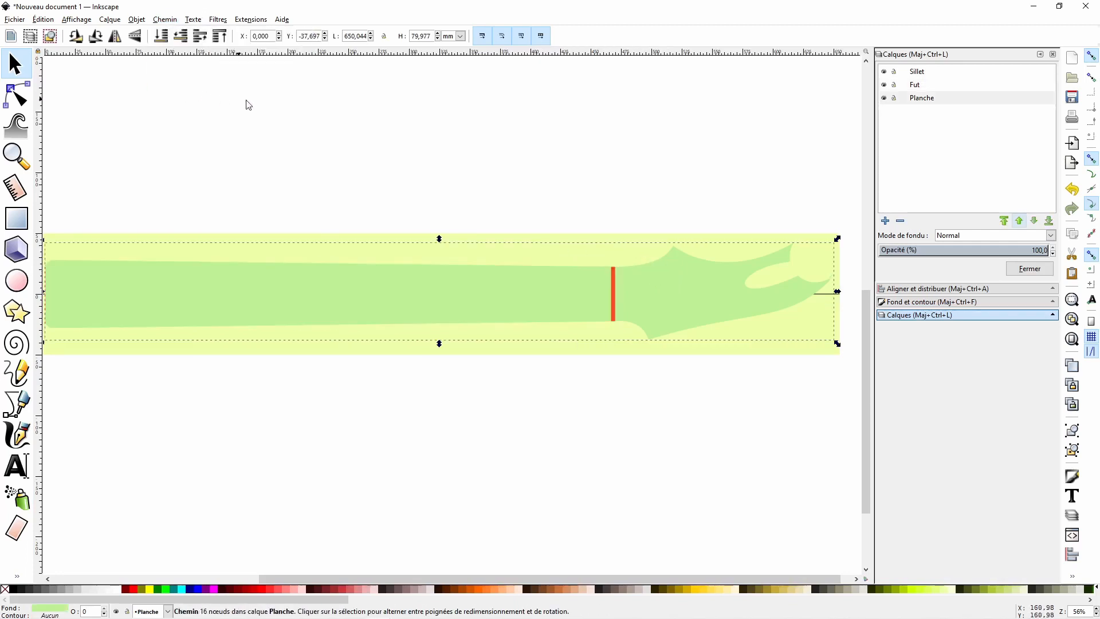
left_click(401, 142)
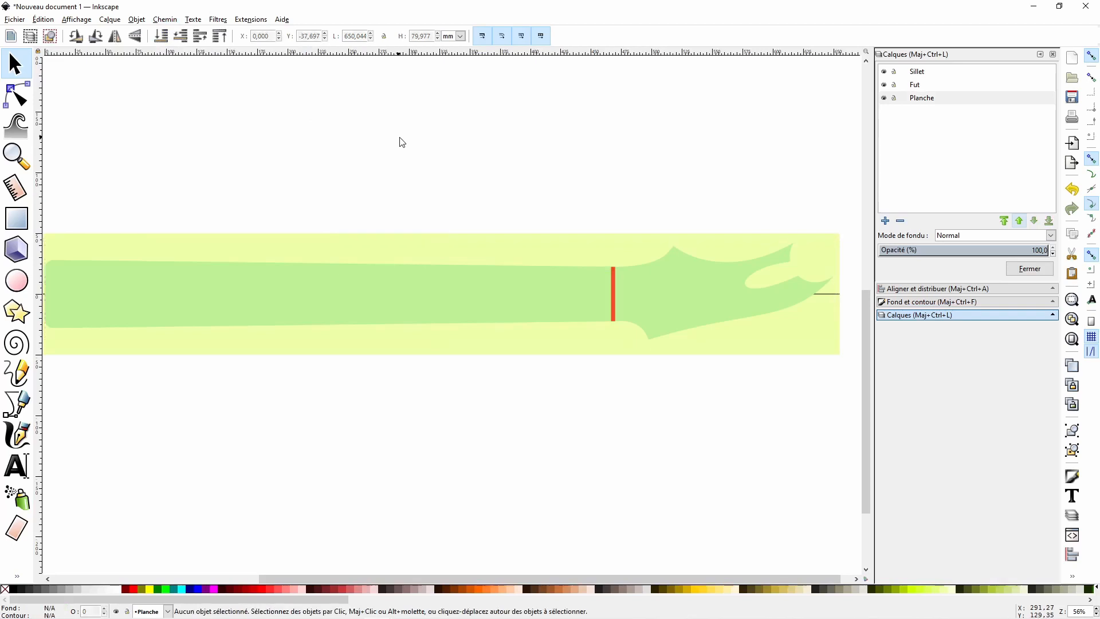
left_click(446, 269)
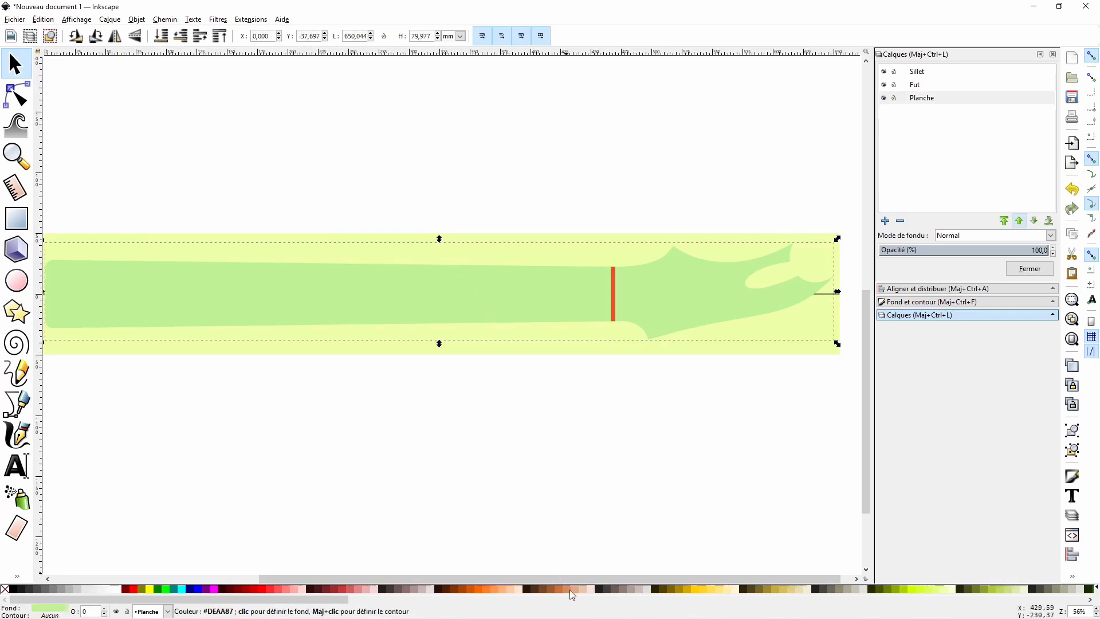
left_click(555, 590)
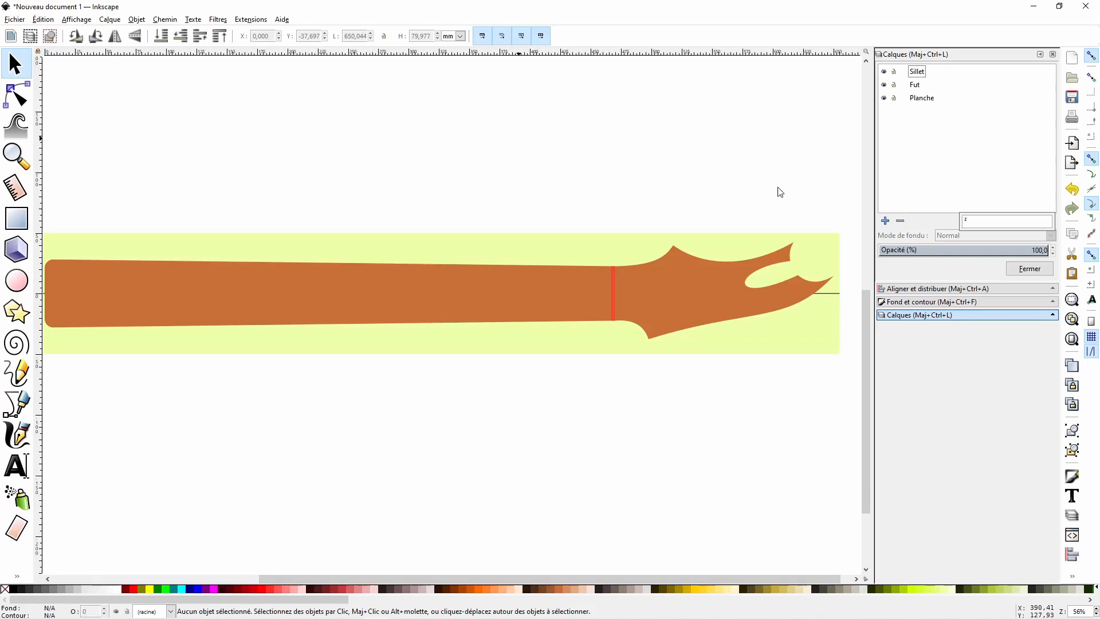
Add a layer named Ligne C Dessus at the top of the layer stack.
left_click(885, 221)
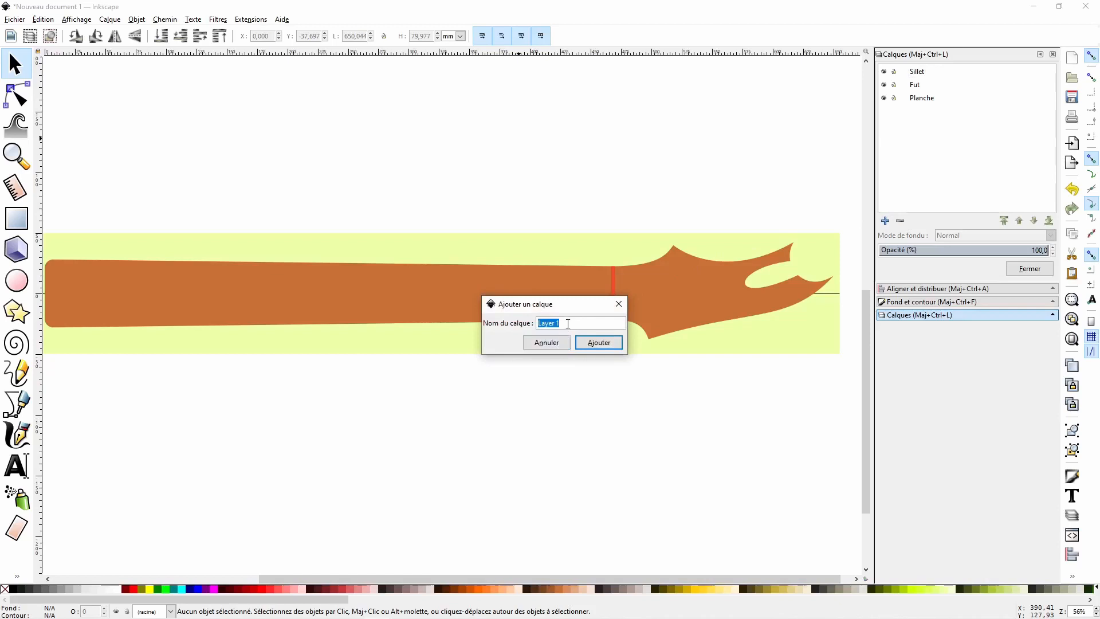
type("Ligne C Dessus")
left_click(598, 345)
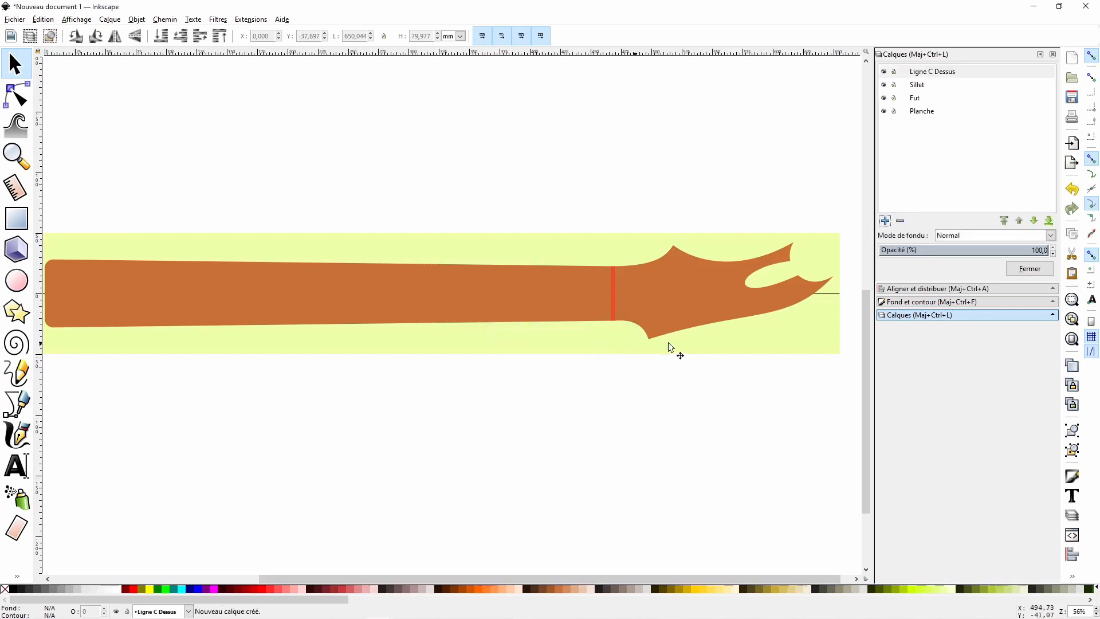
Move the thin black centre line from Planche to the Ligne C Dessus layer.
left_click(823, 293)
right_click(824, 294)
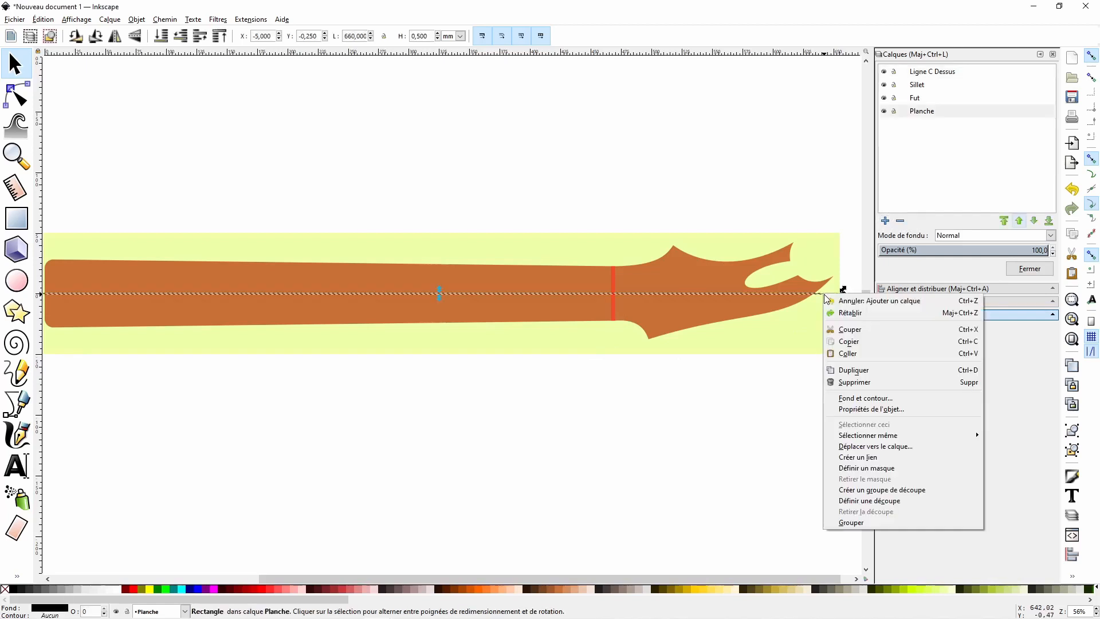
left_click(869, 446)
left_click(556, 283)
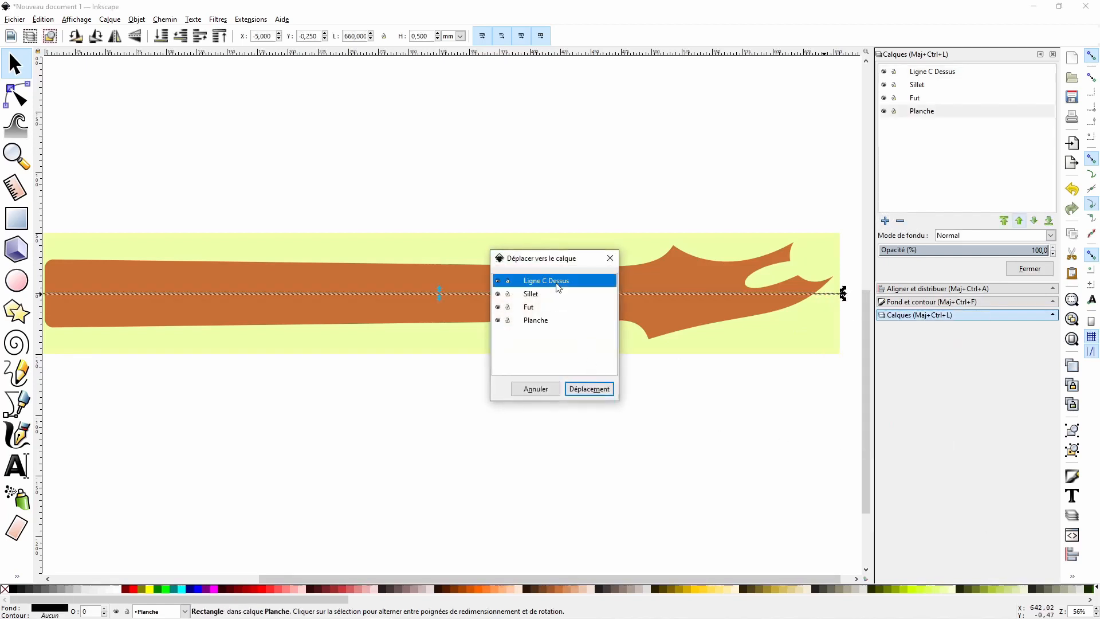
left_click(589, 389)
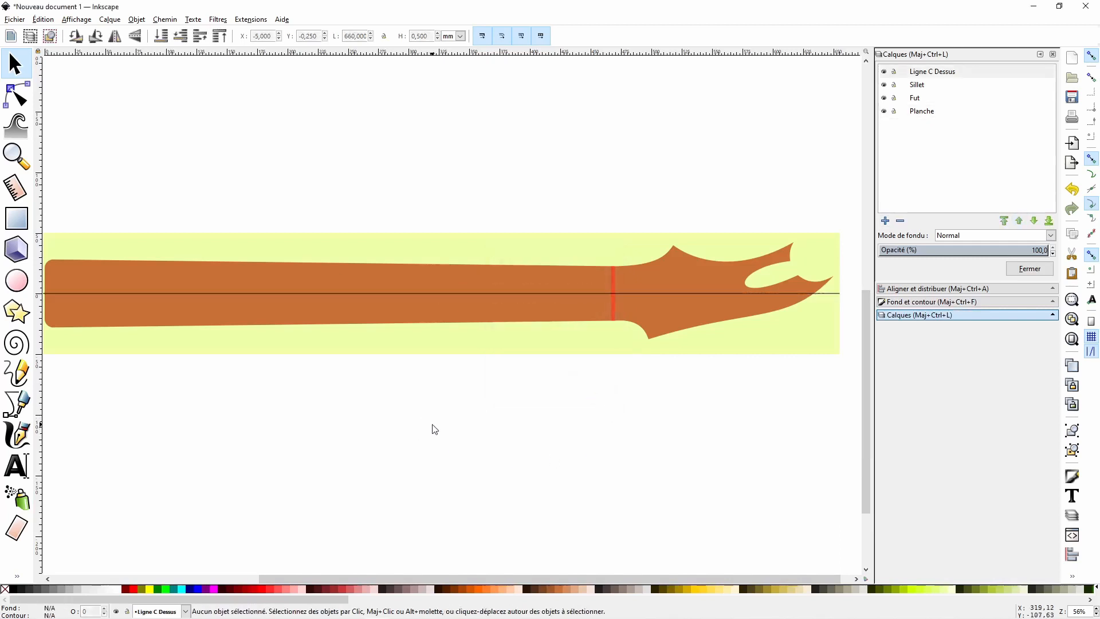
Add a layer named Bout de touche at the top of the layer stack.
type("z")
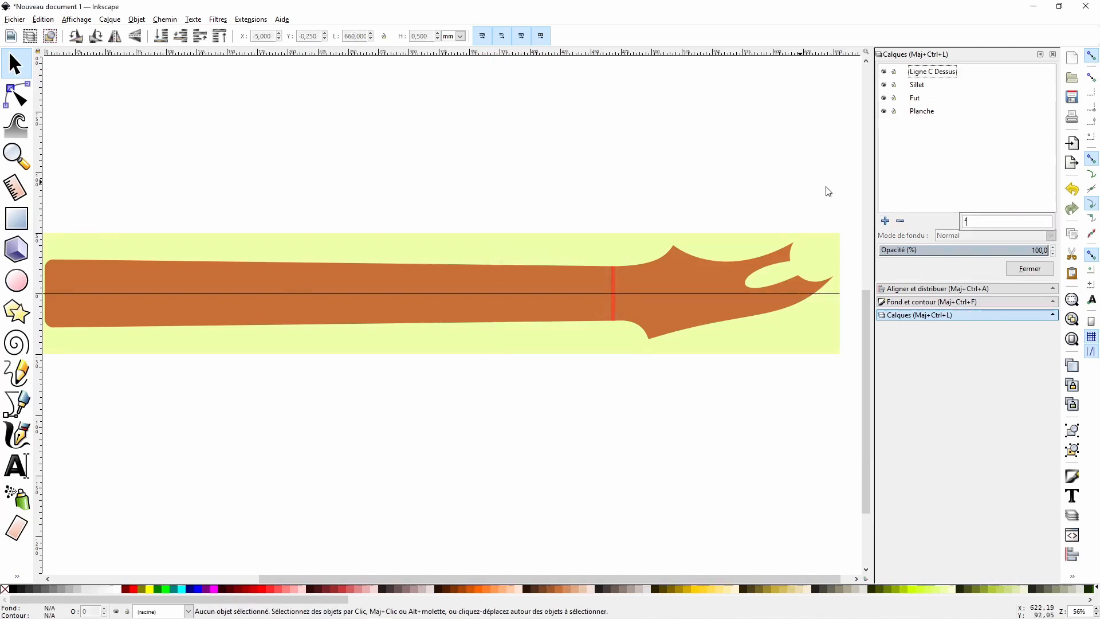
left_click(886, 221)
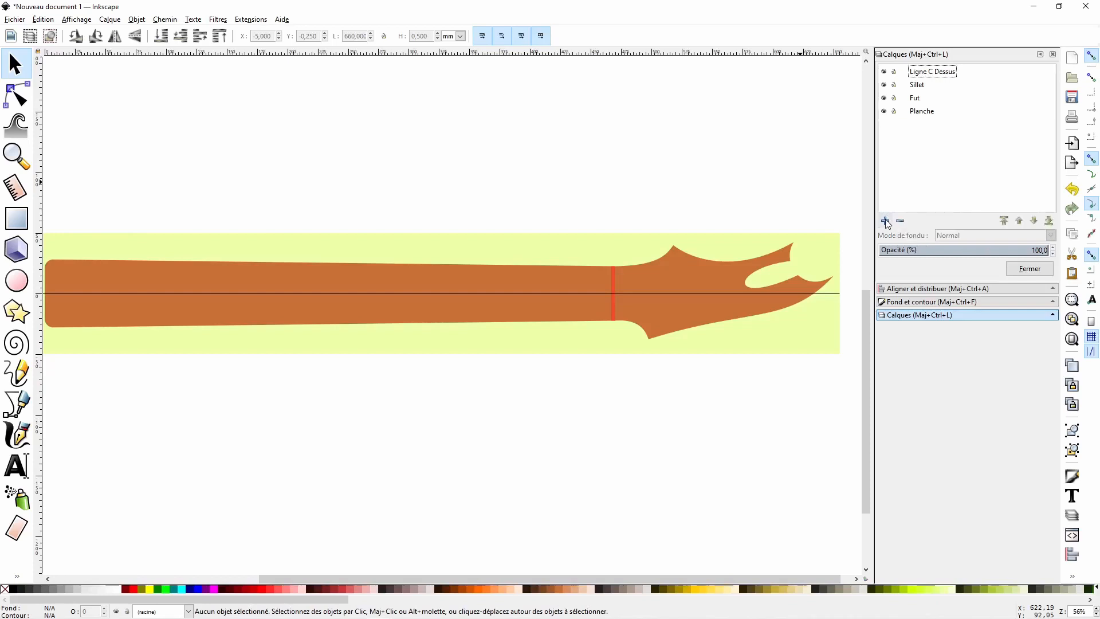
left_click(886, 221)
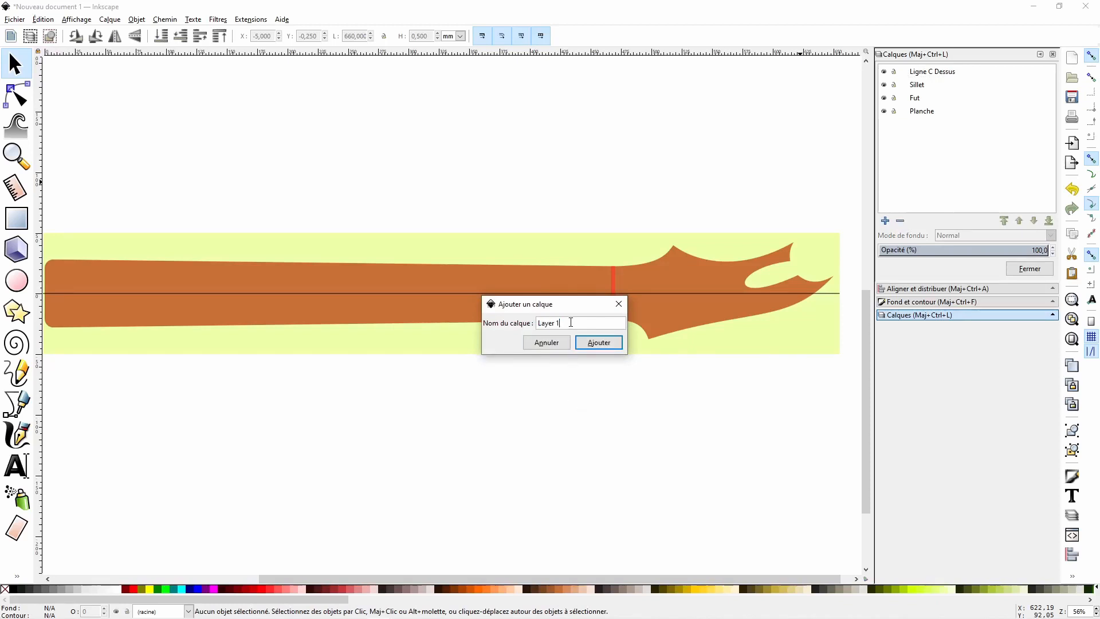
type("Bout de touche")
key("Return")
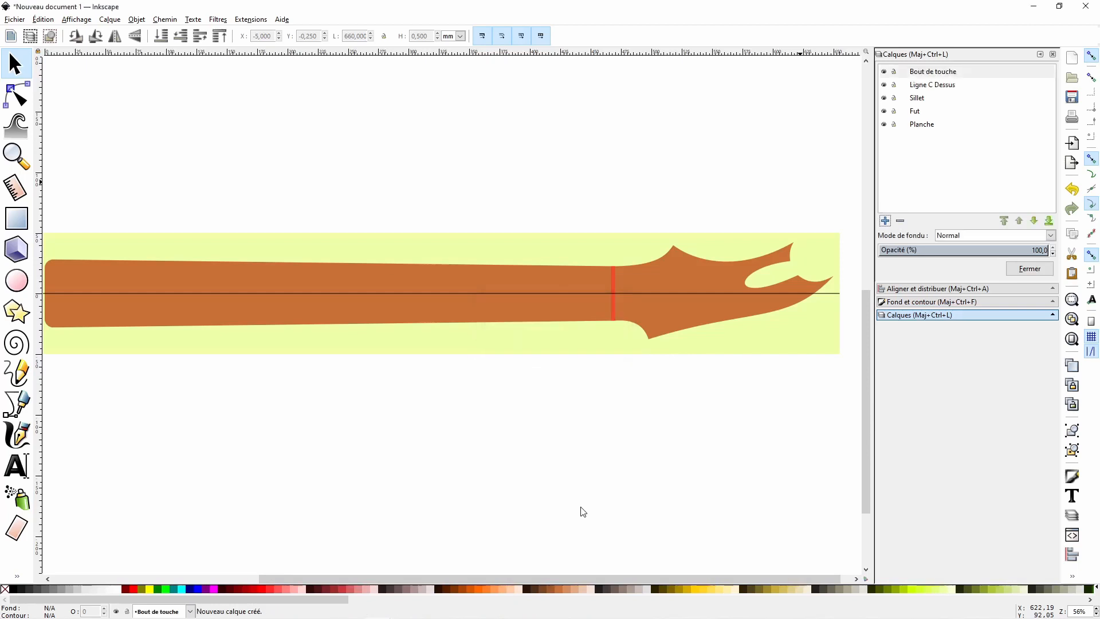
Duplicate the red nut and place the copy directly against its headstock side.
left_click(617, 281)
right_click(617, 281)
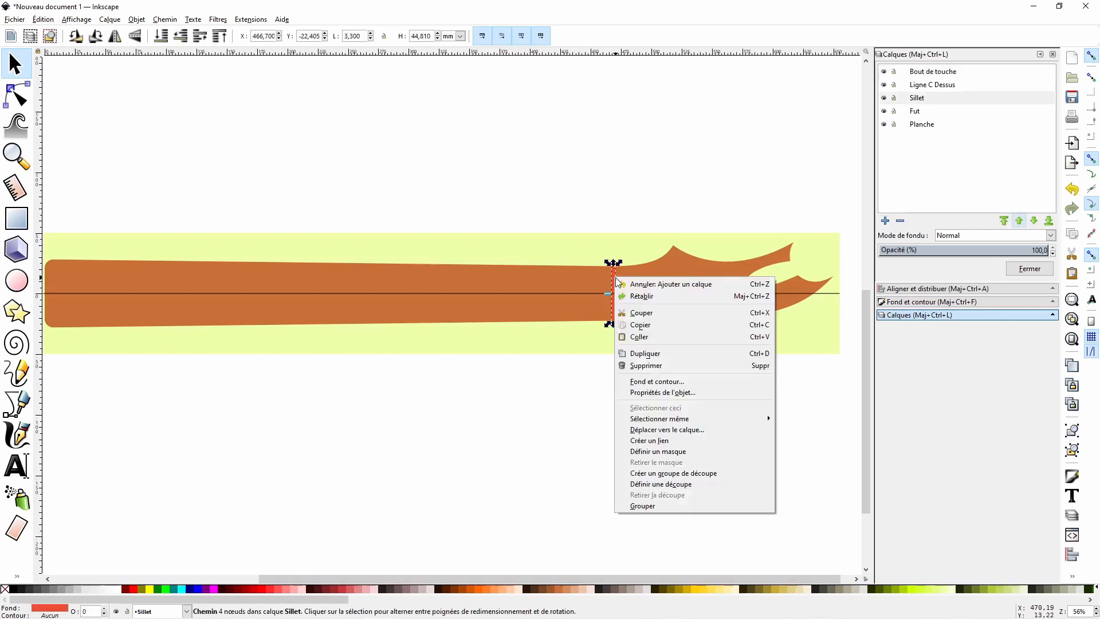
left_click(633, 355)
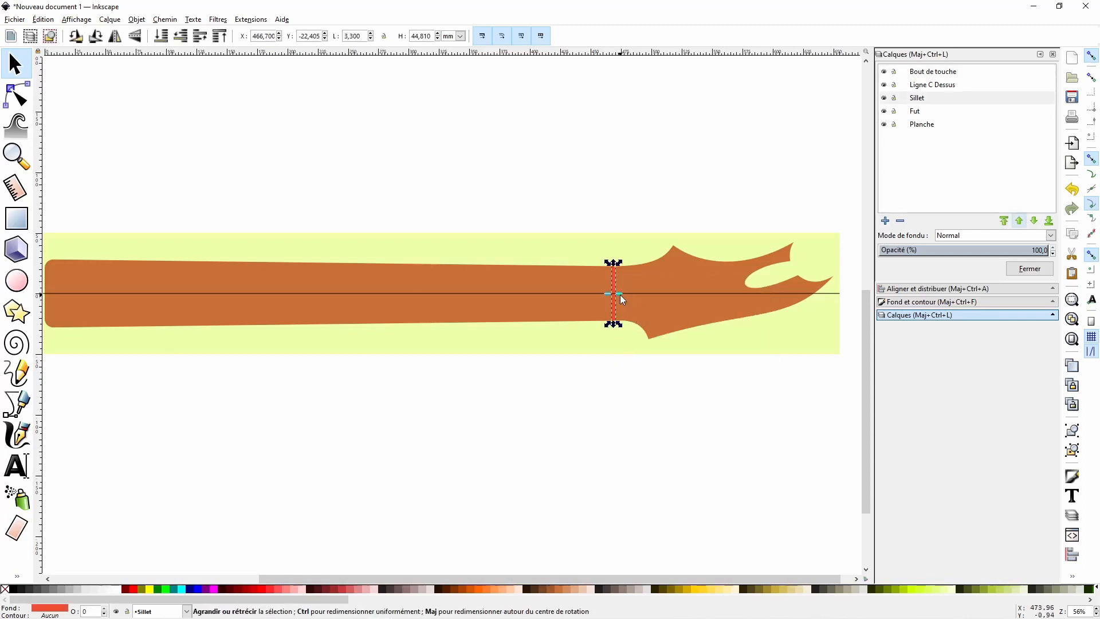
scroll(628, 293, "up", 4)
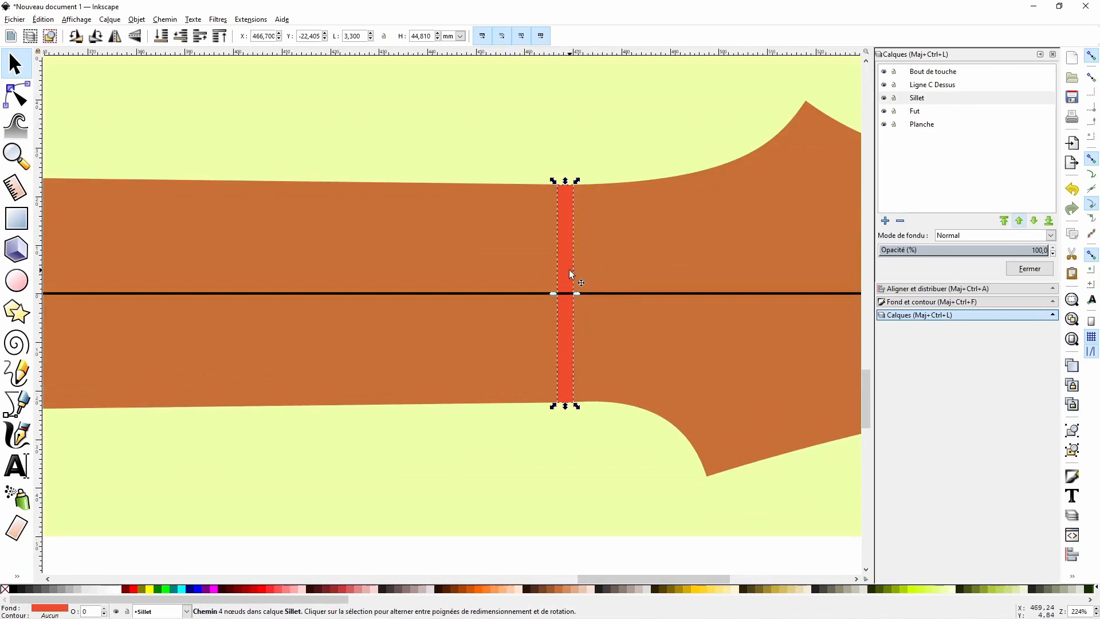
left_click_drag(570, 273, 594, 273)
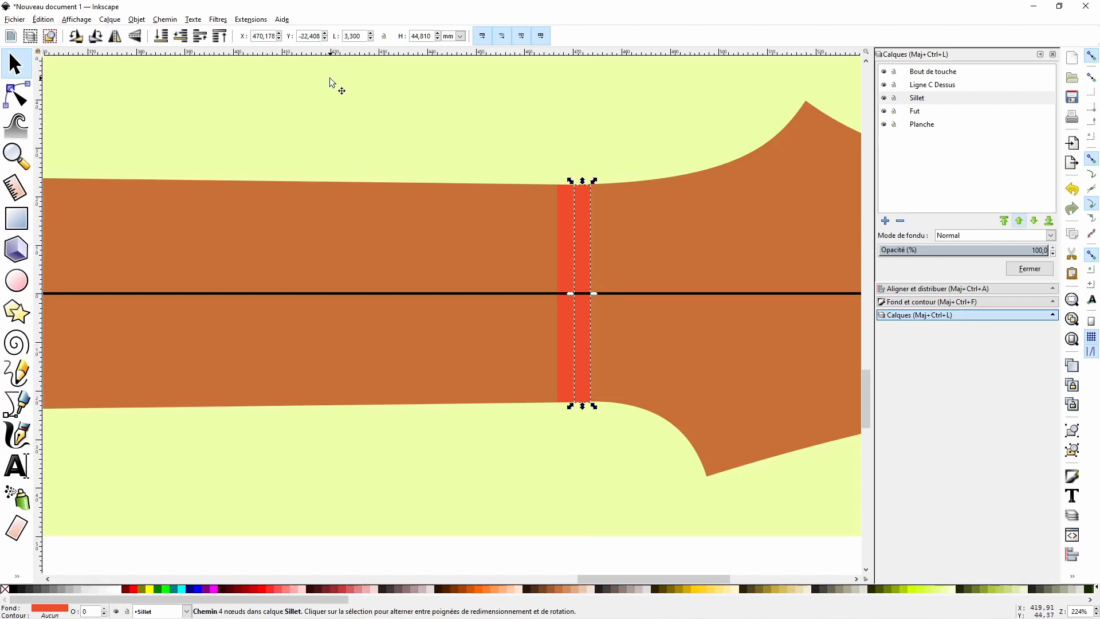
Set the duplicated nut strip's width to 8 mm and fill it with blue.
double_click(364, 37)
type("8")
key("Return")
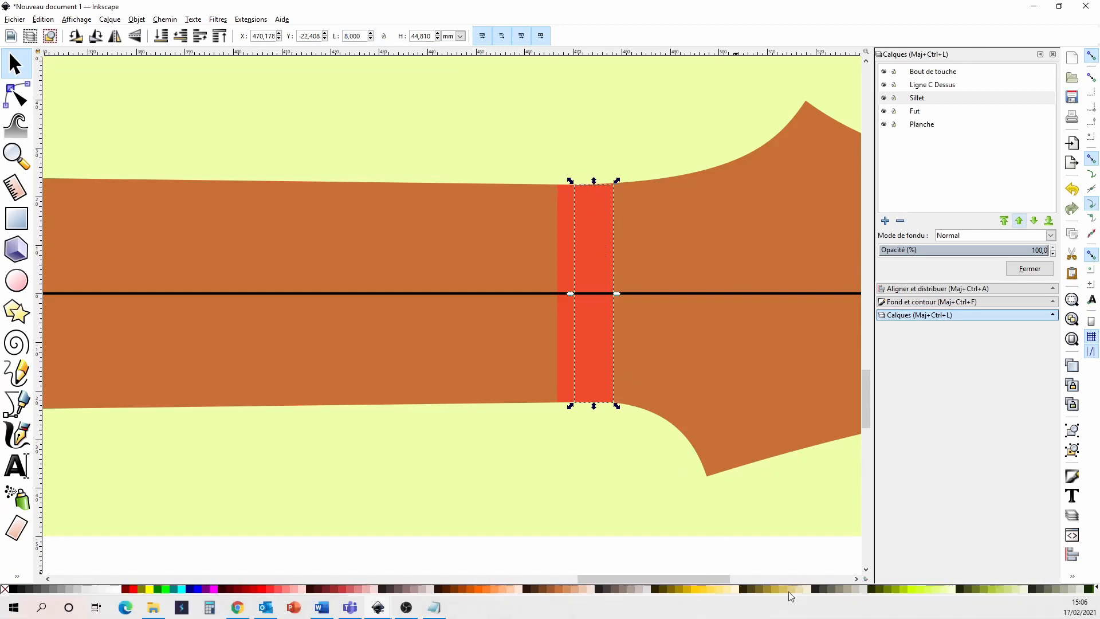
left_click(197, 588)
left_click(497, 506)
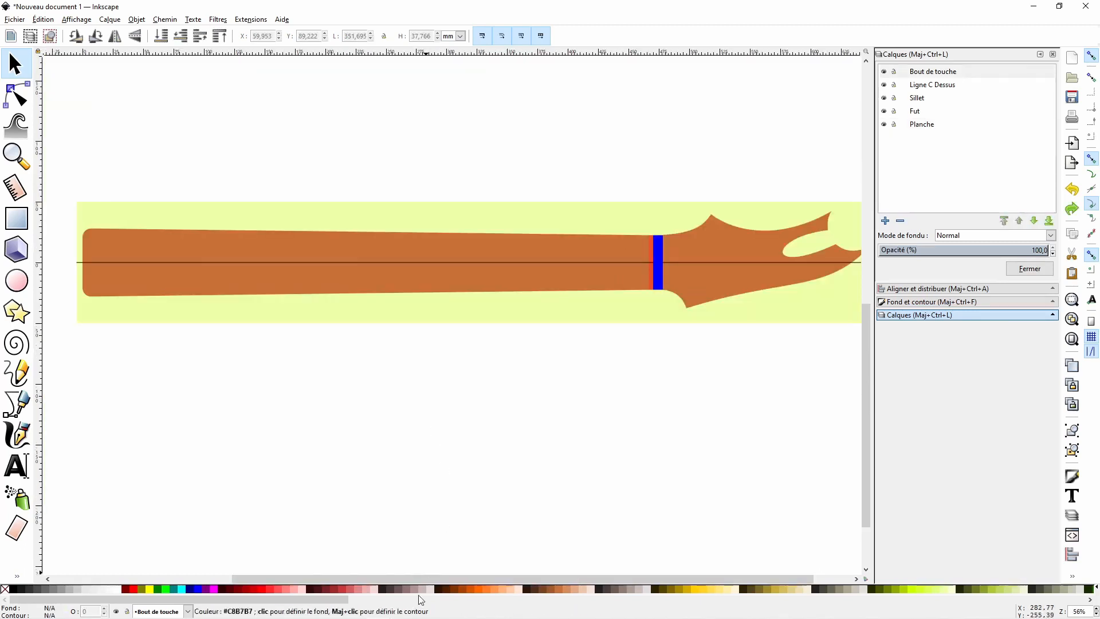
Consult the dimensions in the TR note in Notepad and draw a rectangle about 395 × 30 mm above the neck in Inkscape.
mouse_move(412, 617)
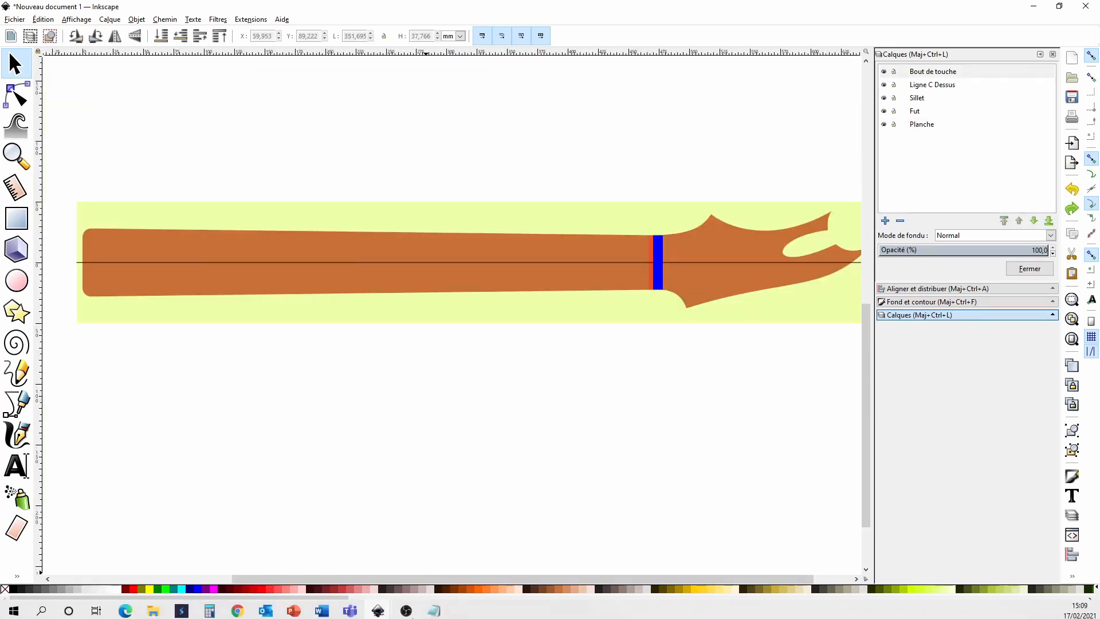
left_click(434, 611)
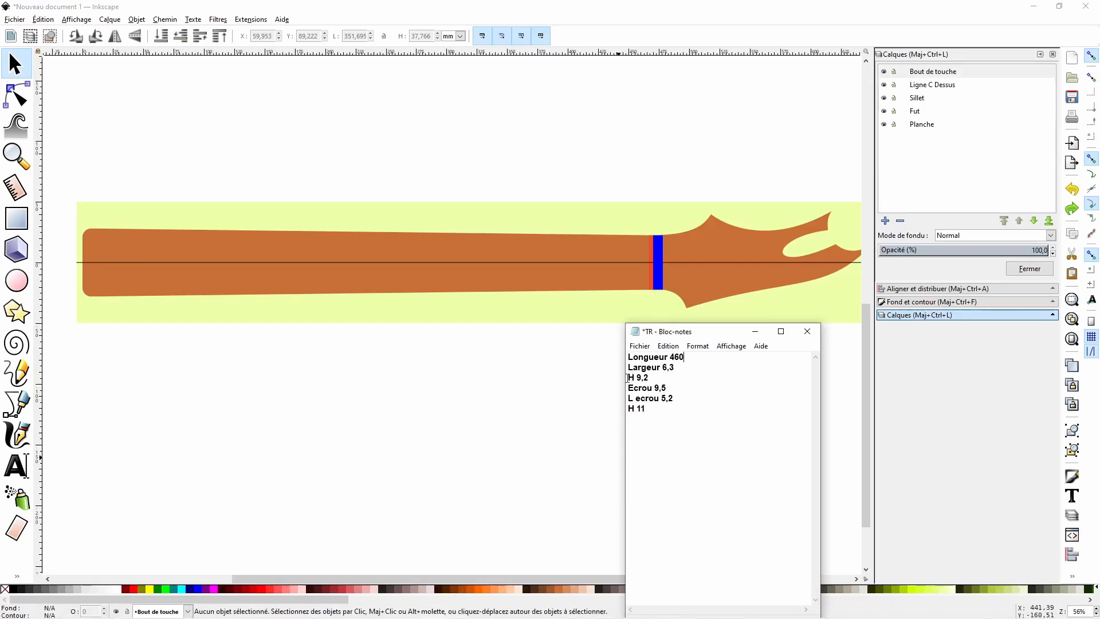
left_click(16, 218)
left_click_drag(163, 129, 650, 167)
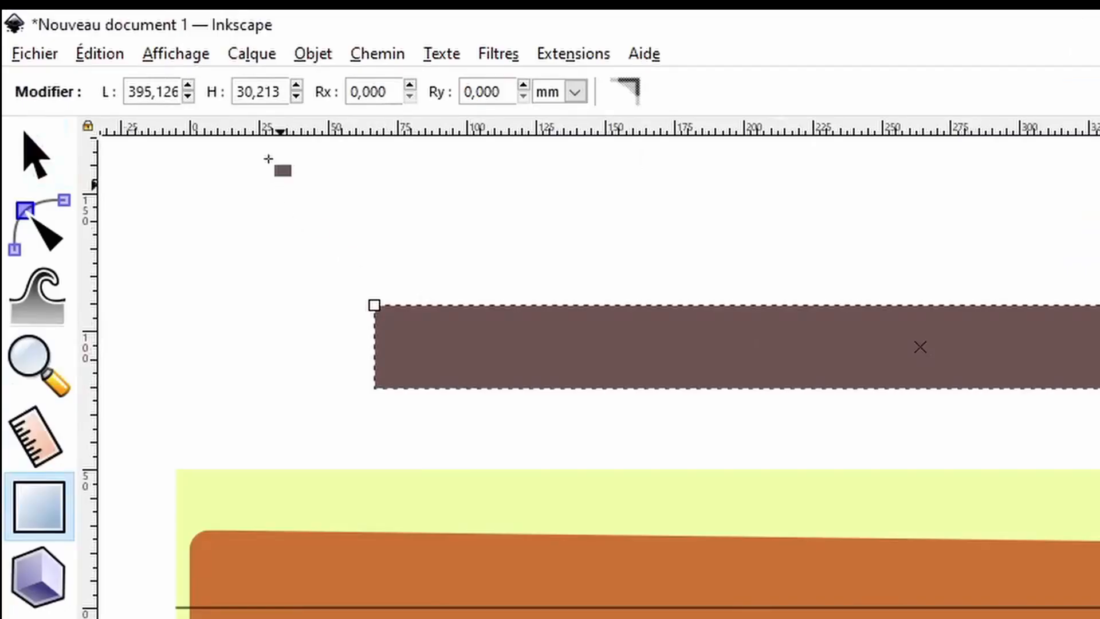
Set the new rectangle's size to 460 mm long and 6.3 mm high.
double_click(160, 90)
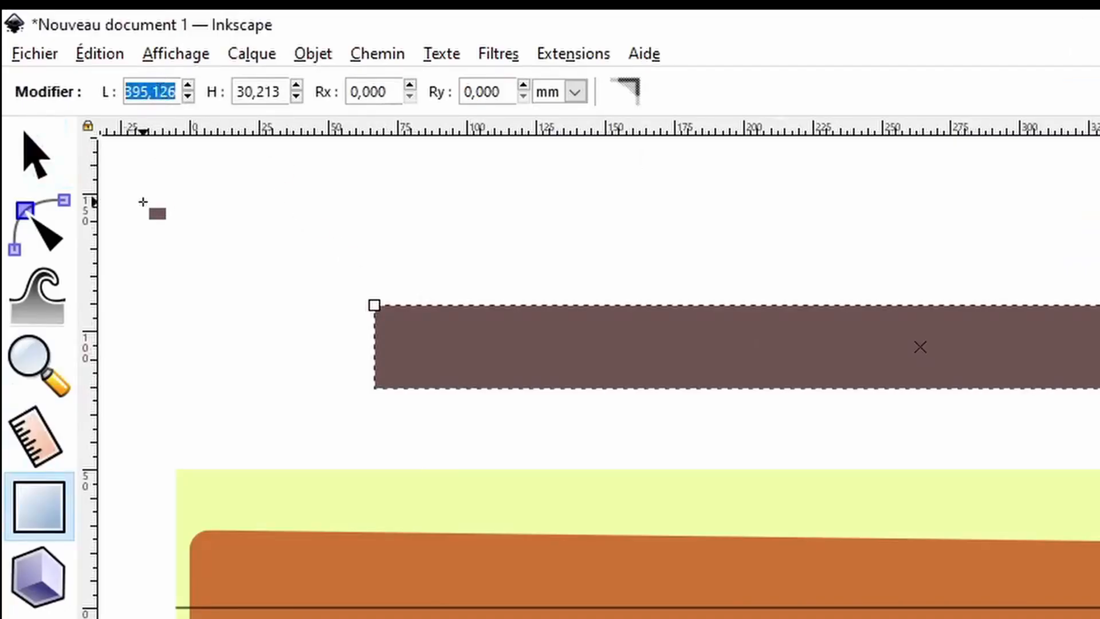
type("460")
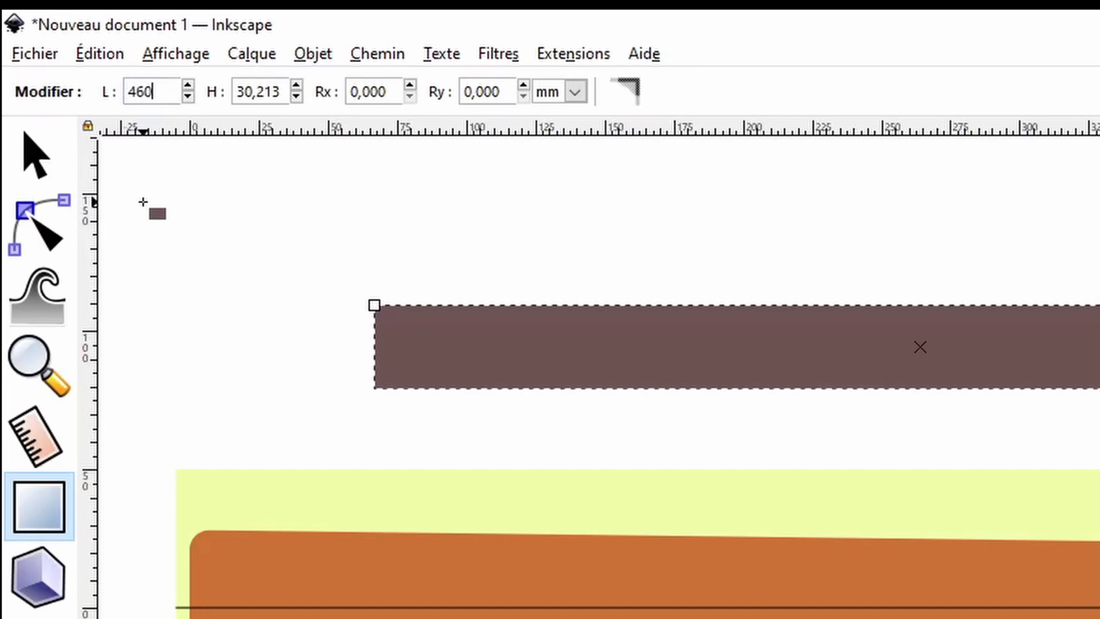
key("Tab")
type("6")
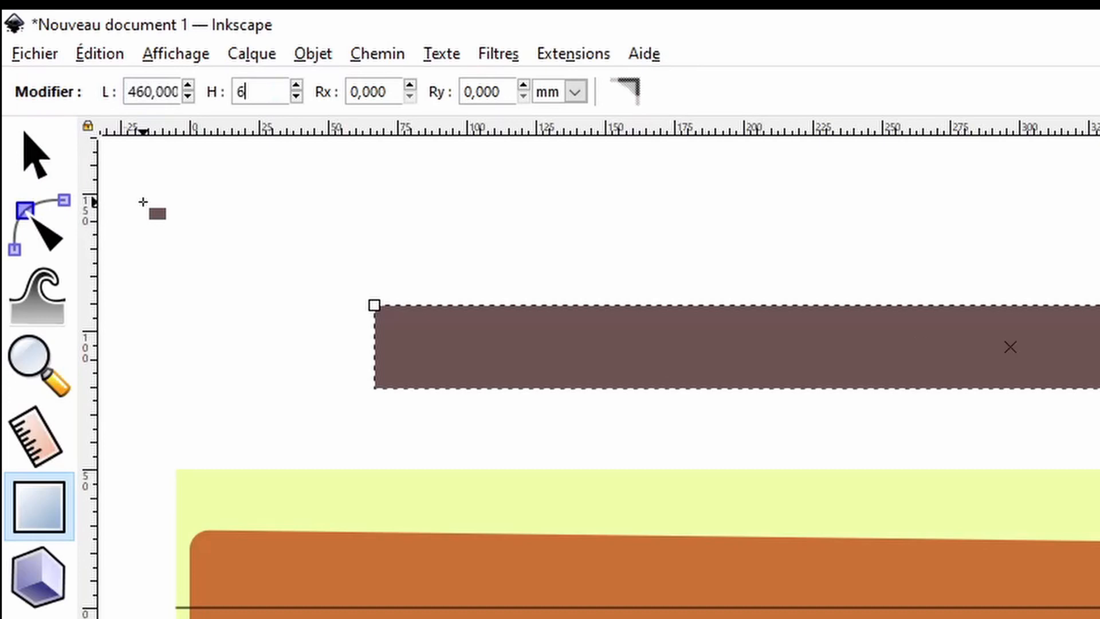
type(",3")
key("Return")
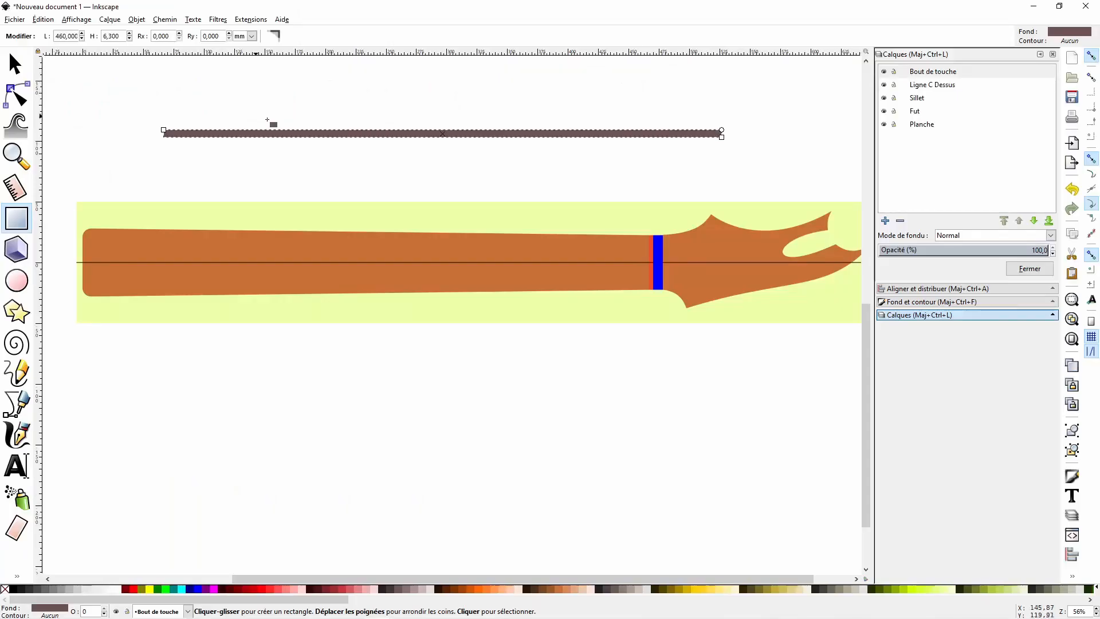
Centre the 460 mm rectangle vertically on the thin black centre line, relative to the last selected object.
key("s")
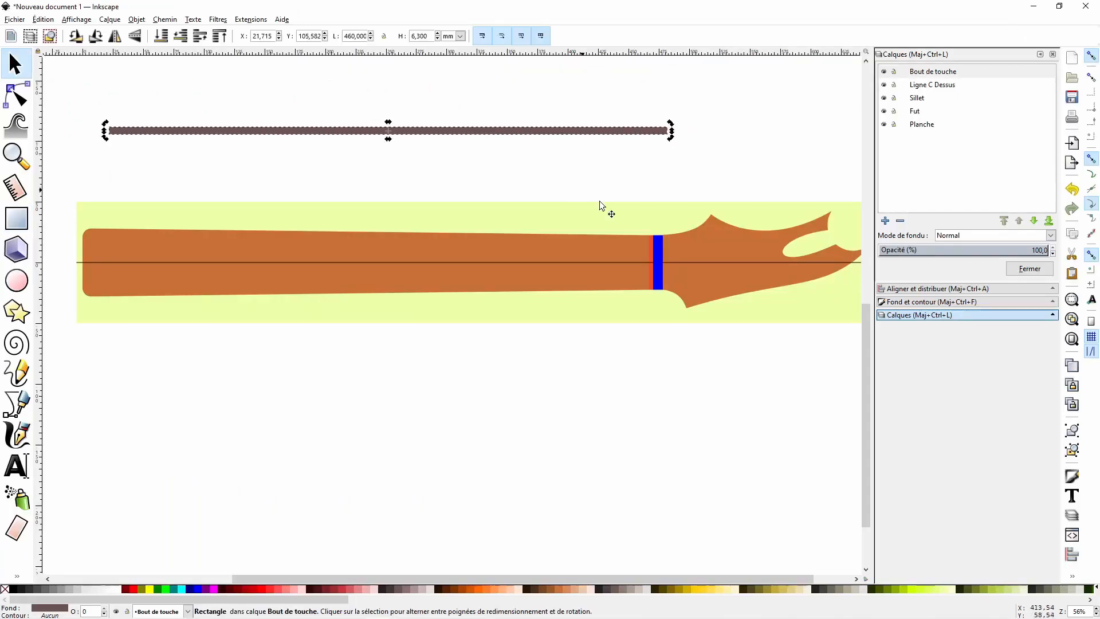
left_click(114, 262, "shift")
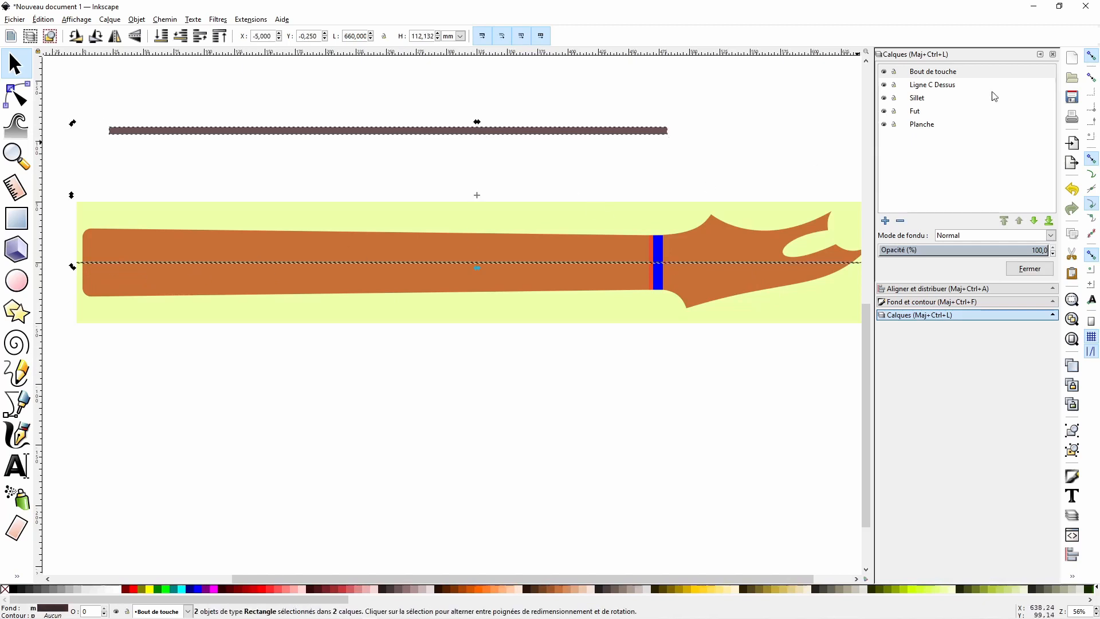
left_click(919, 289)
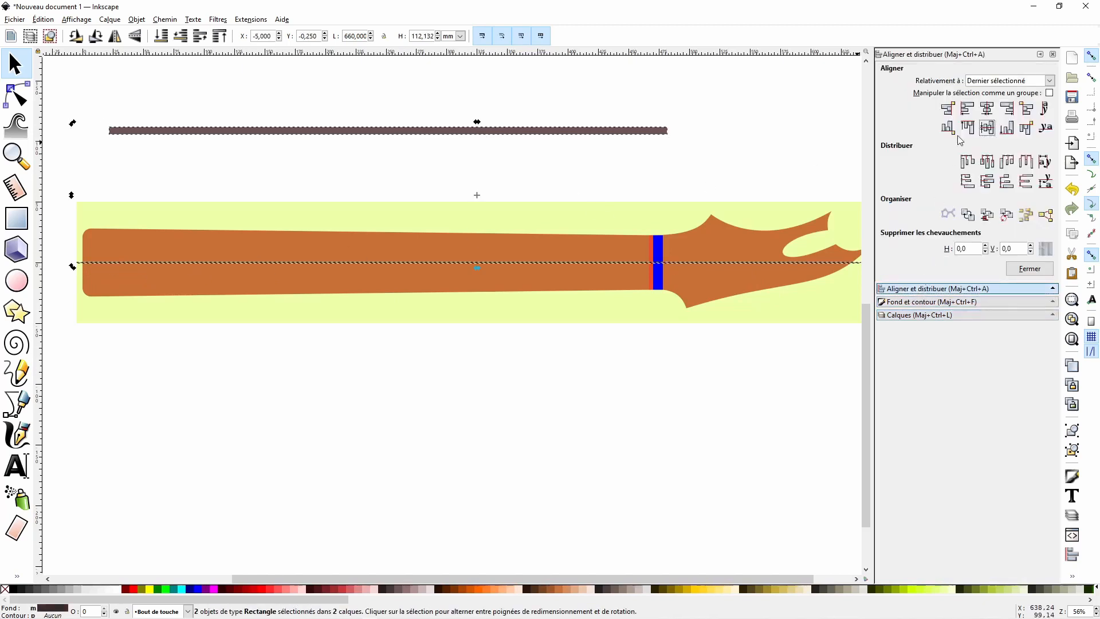
left_click(987, 127)
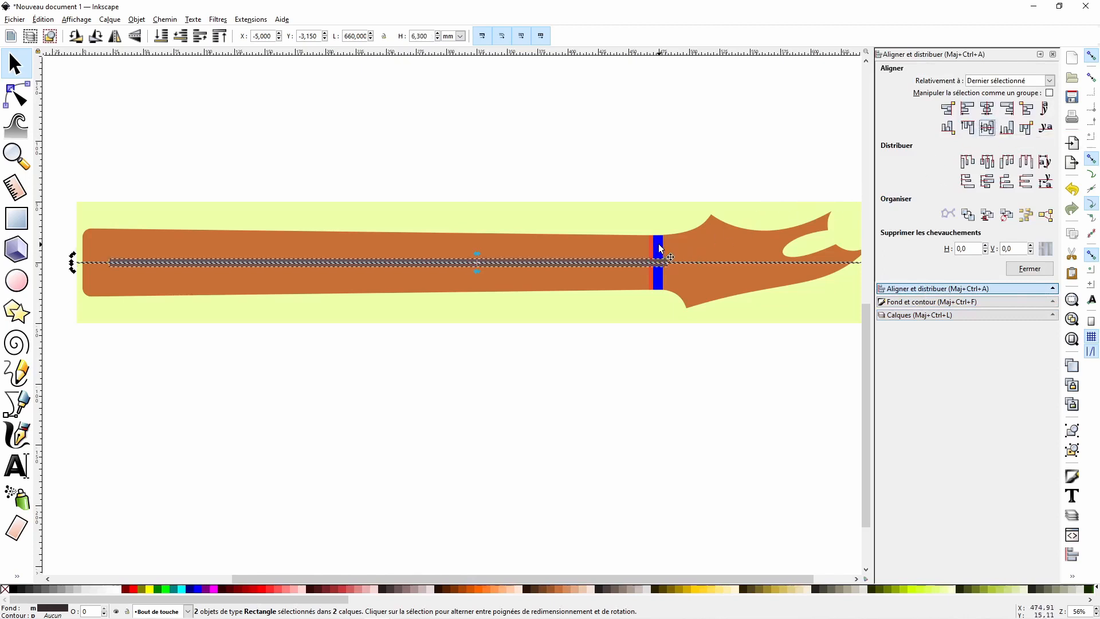
left_click(664, 190)
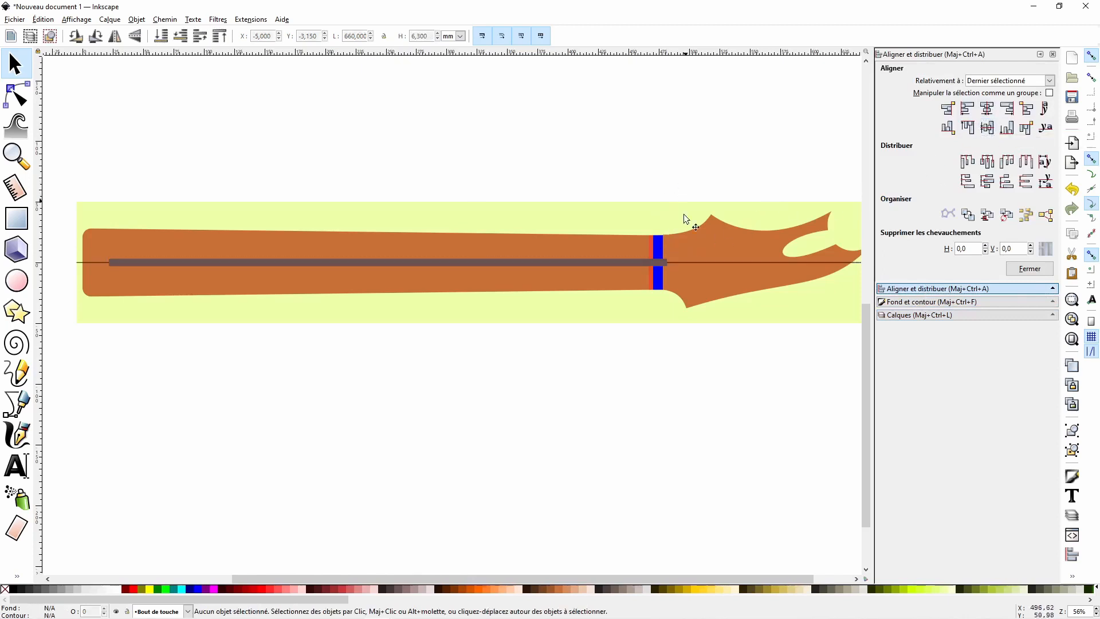
Align the long grey-brown bar's headstock-side end with the blue strip's headstock-side edge.
left_click(631, 261)
left_click(657, 246, "shift")
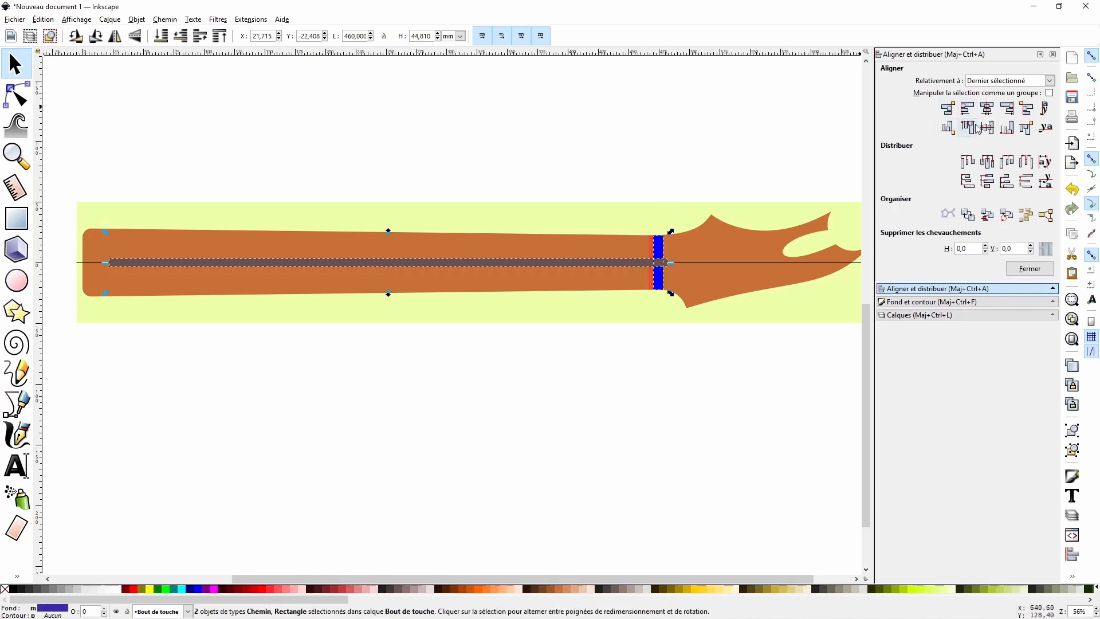
left_click(1008, 109)
scroll(682, 182, "up", 3)
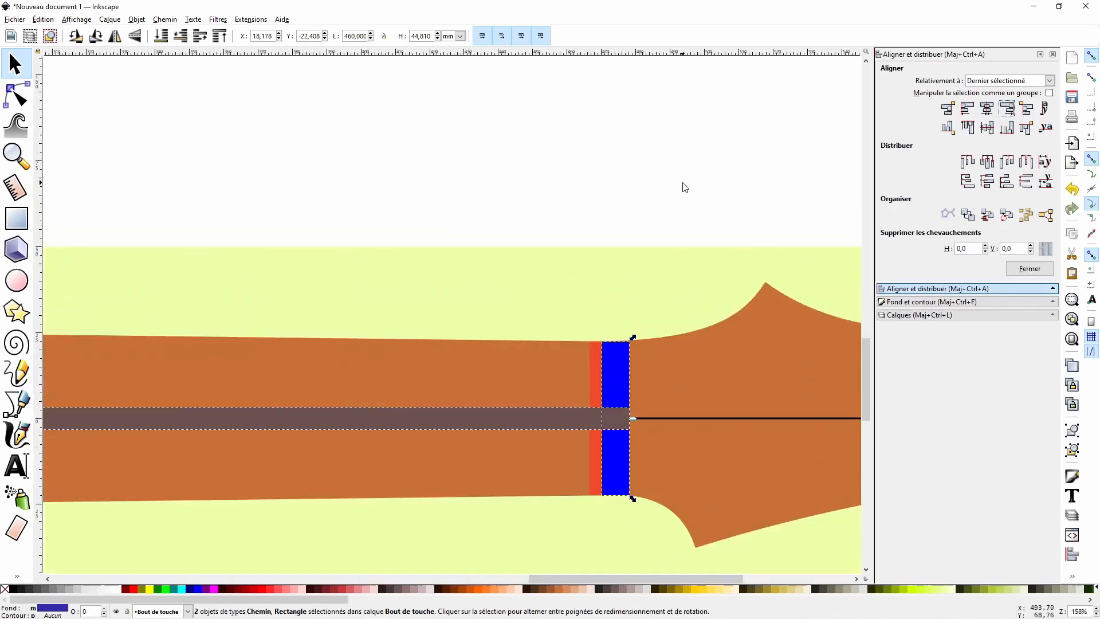
left_click(682, 182)
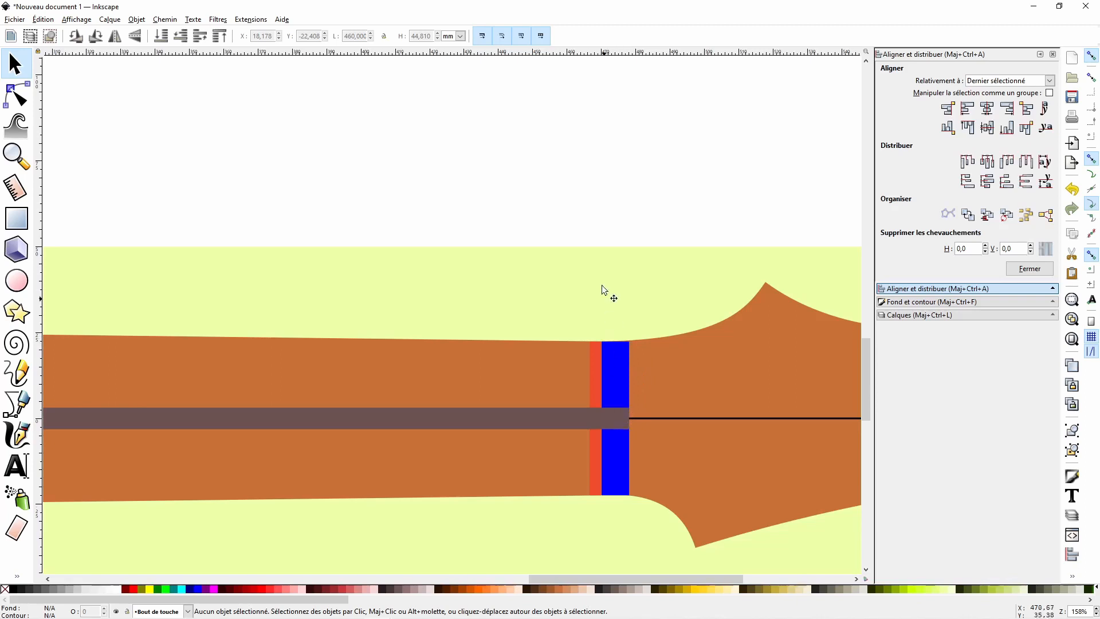
Review the nut (écrou) dimensions in the TR note in Notepad and close the note, saving its changes.
scroll(602, 218, "down", 3)
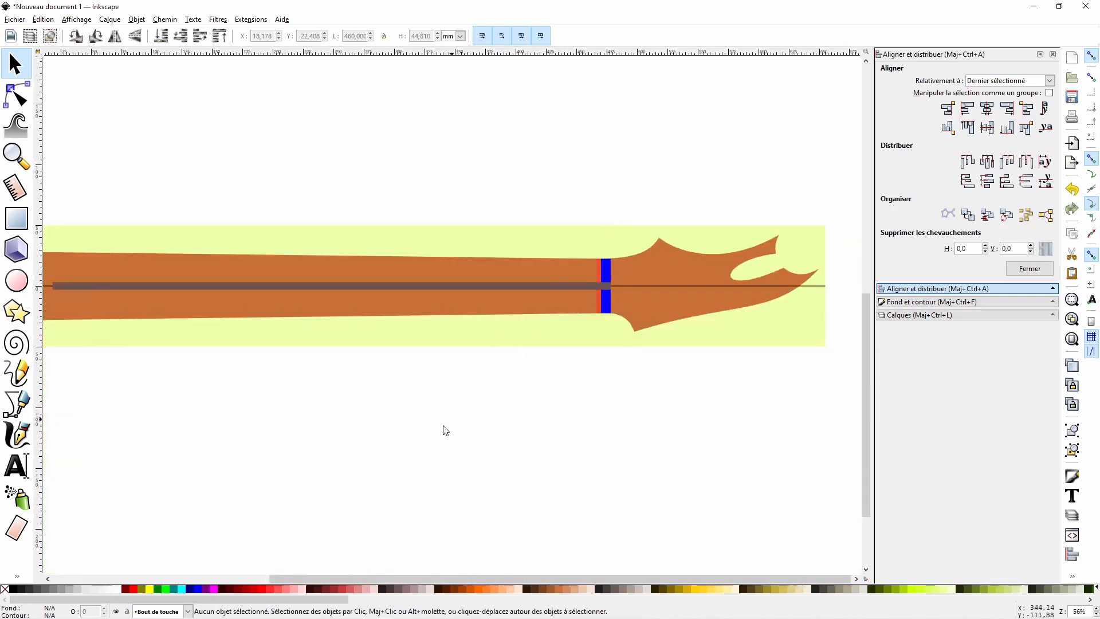
mouse_move(423, 616)
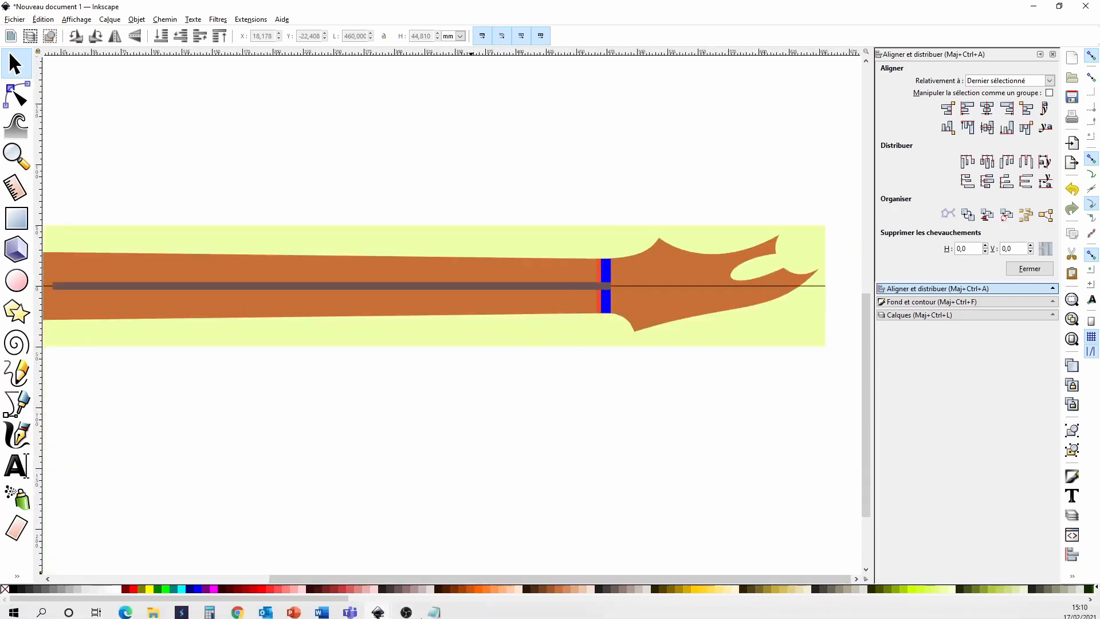
left_click(433, 608)
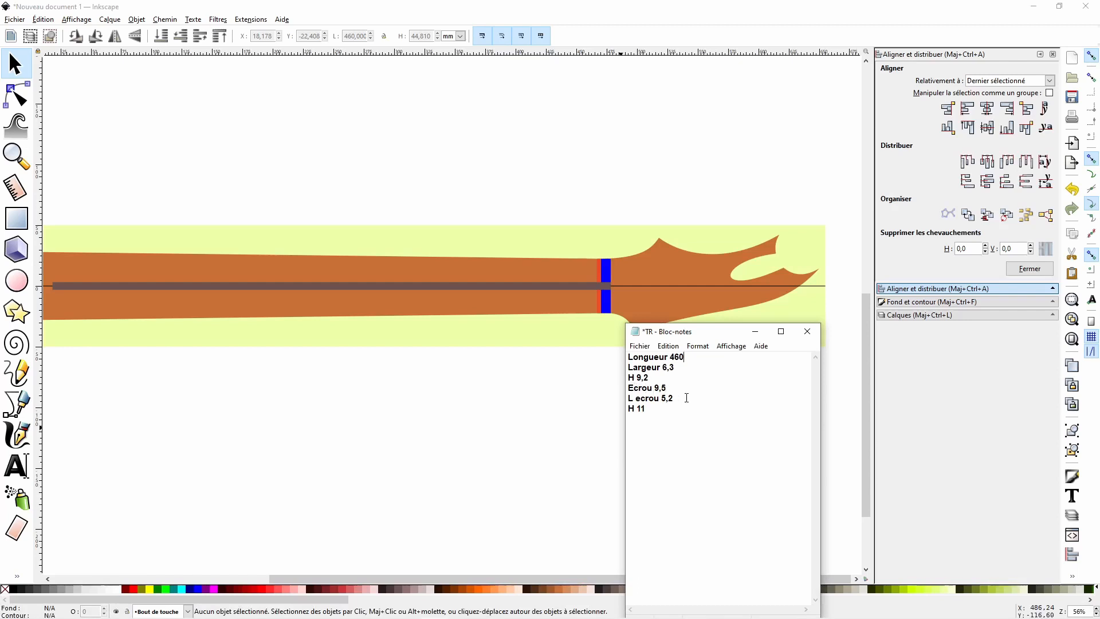
left_click(808, 332)
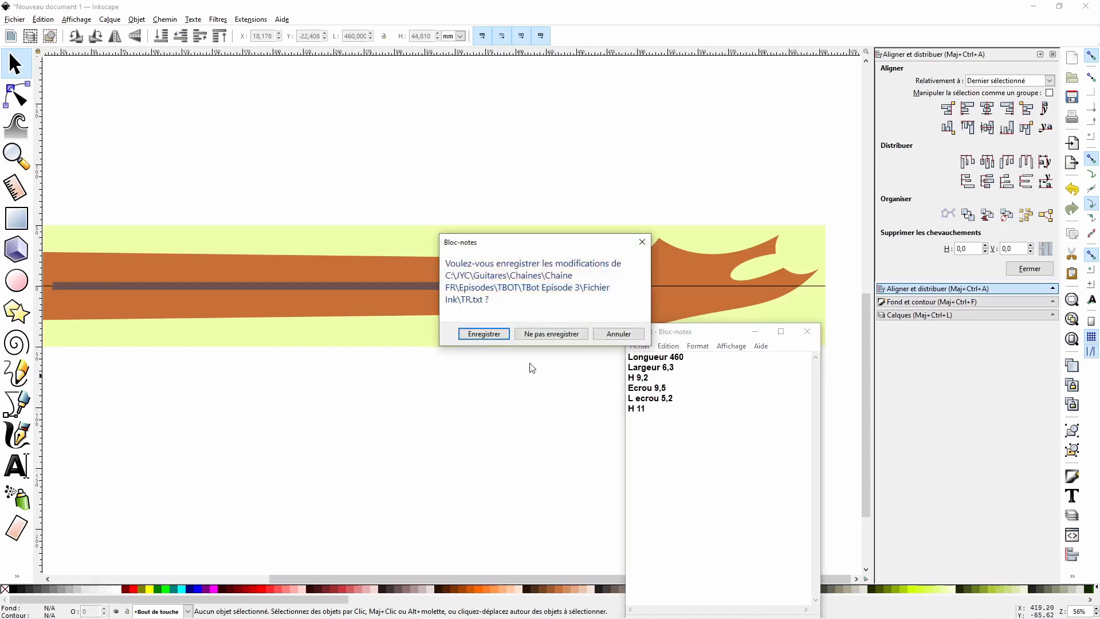
left_click(493, 337)
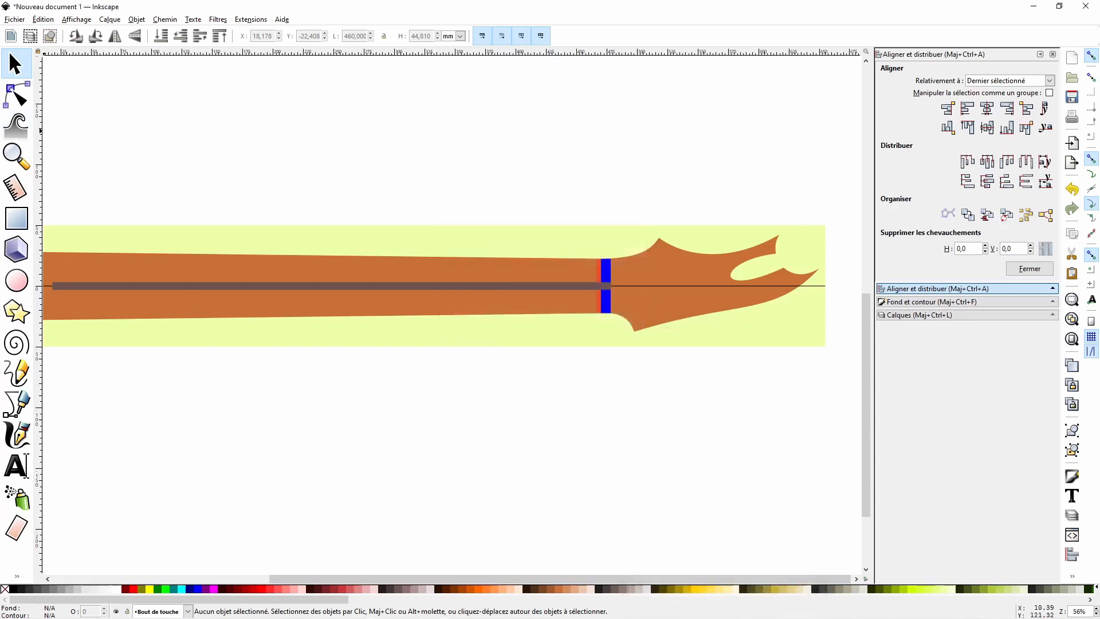
Draw a rectangle about 126 mm long and 25 mm high above the neck and fill it with red.
left_click(17, 216)
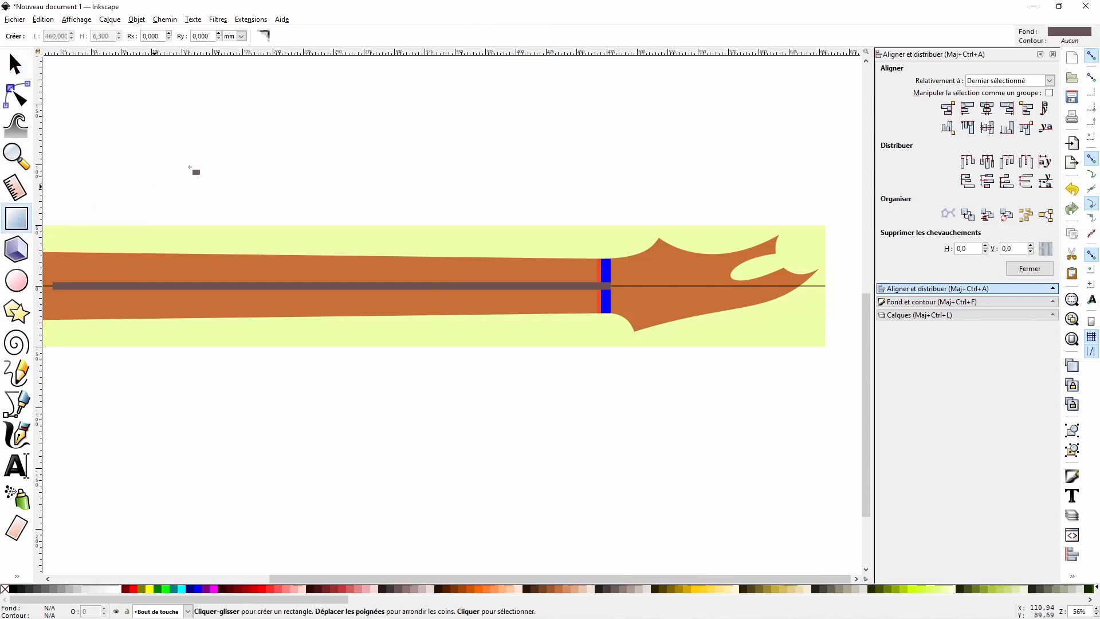
left_click_drag(217, 137, 370, 167)
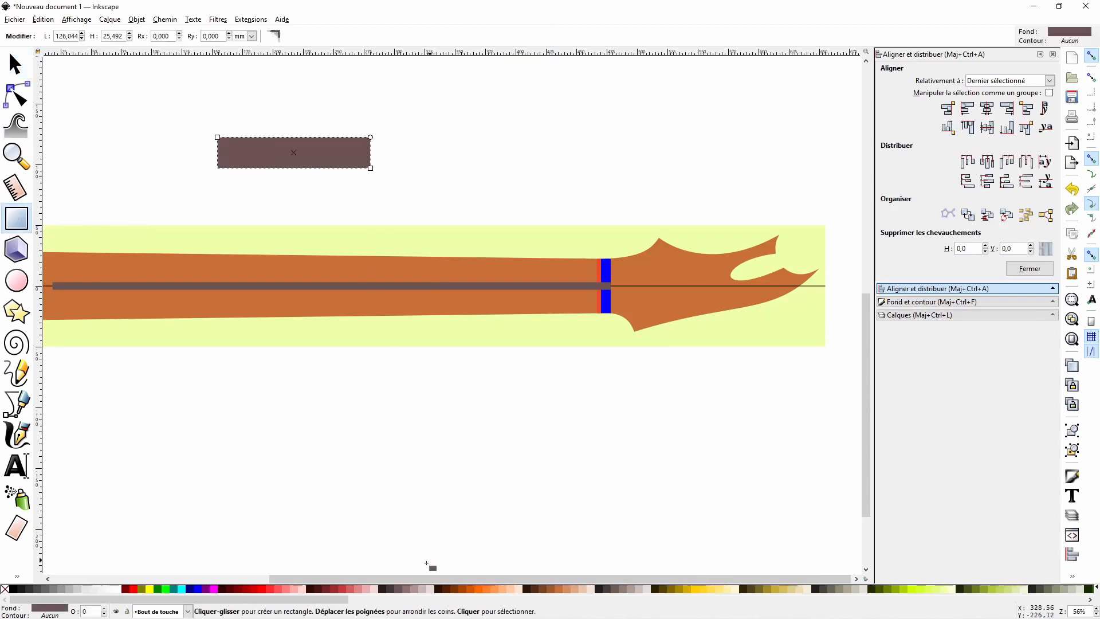
left_click(258, 592)
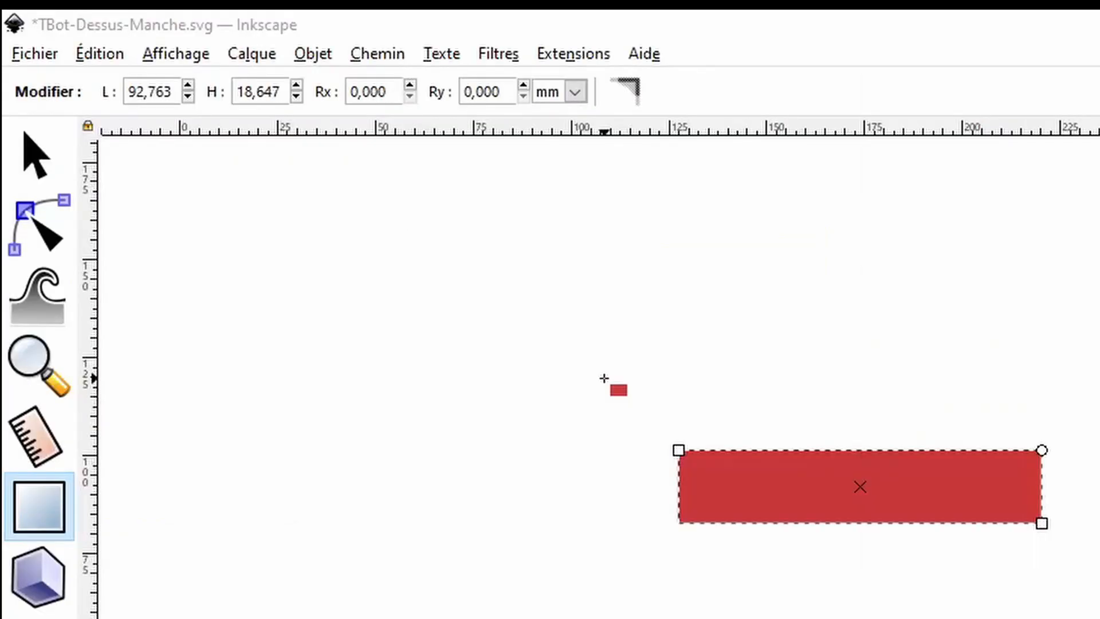
Set the red rectangle's size to 52 mm long and 9.5 mm high.
left_click(148, 91)
double_click(149, 93)
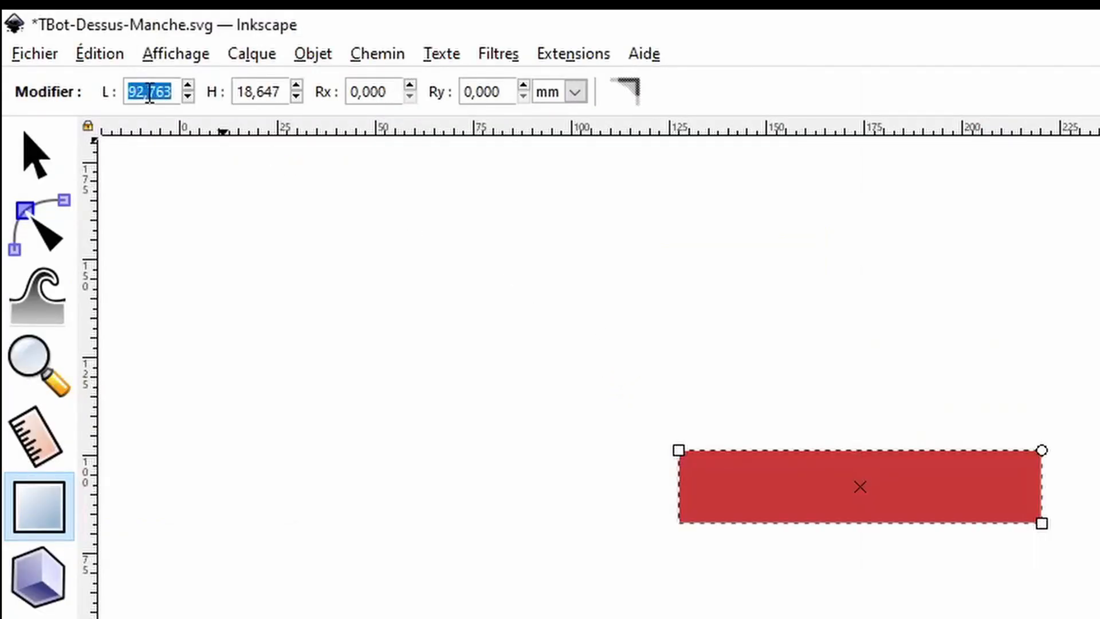
type("52")
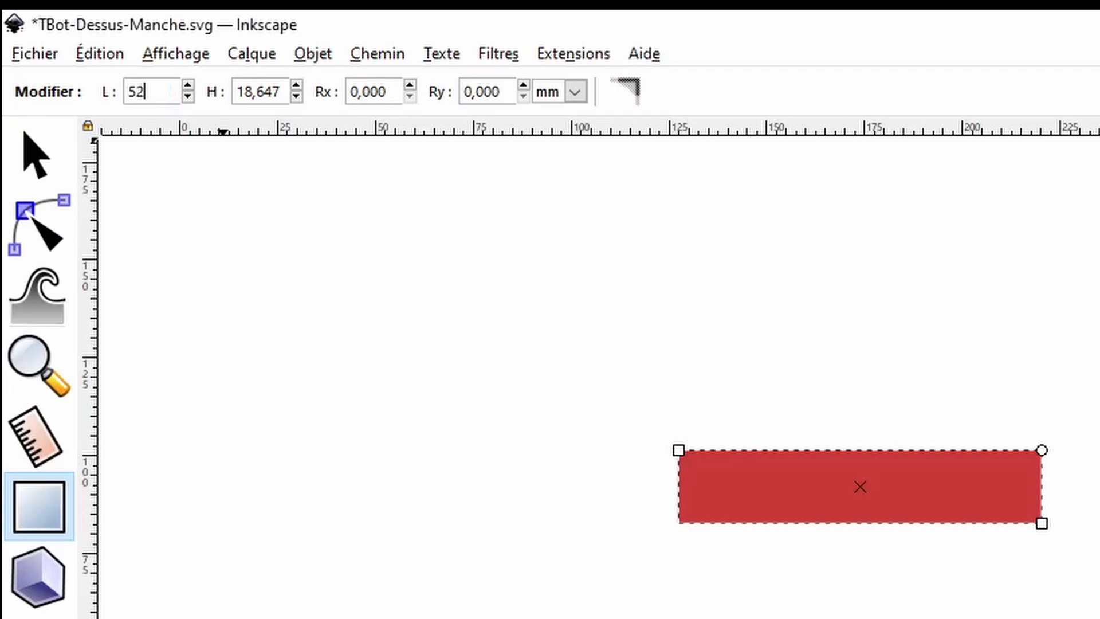
key("Tab")
type("9,")
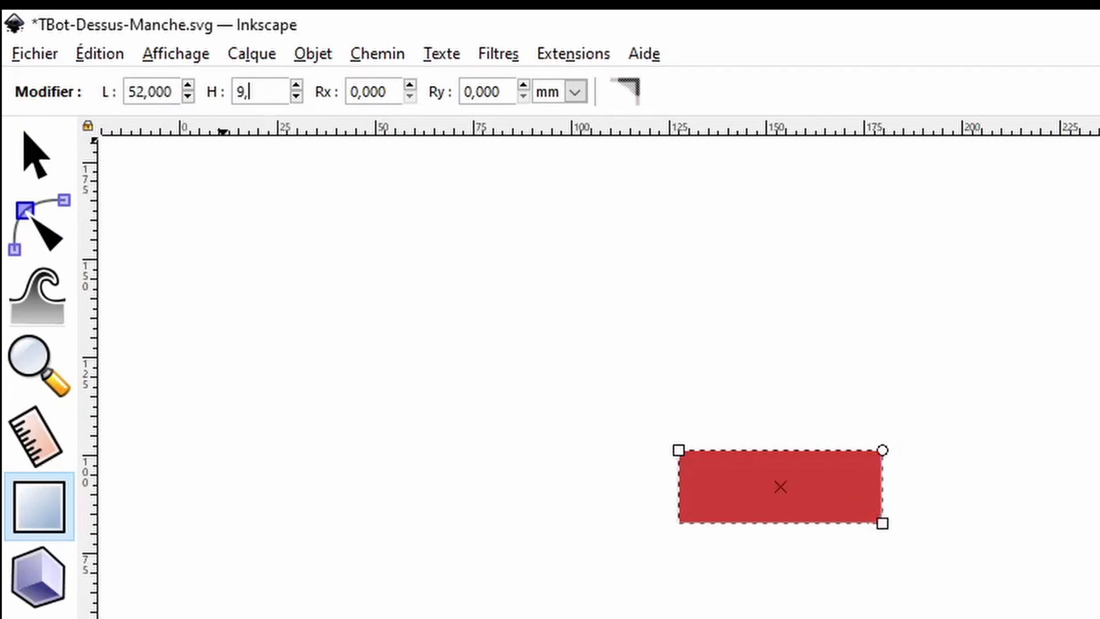
type("5")
key("Return")
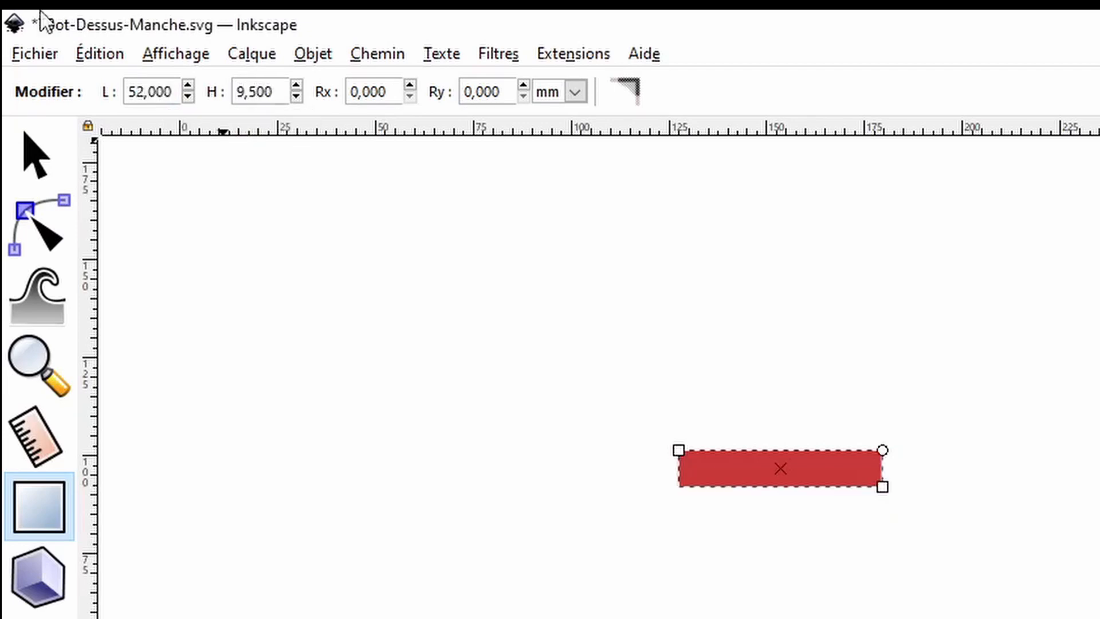
Centre the red rectangle vertically on the thin black centre line, relative to the last selected object.
left_click(43, 163)
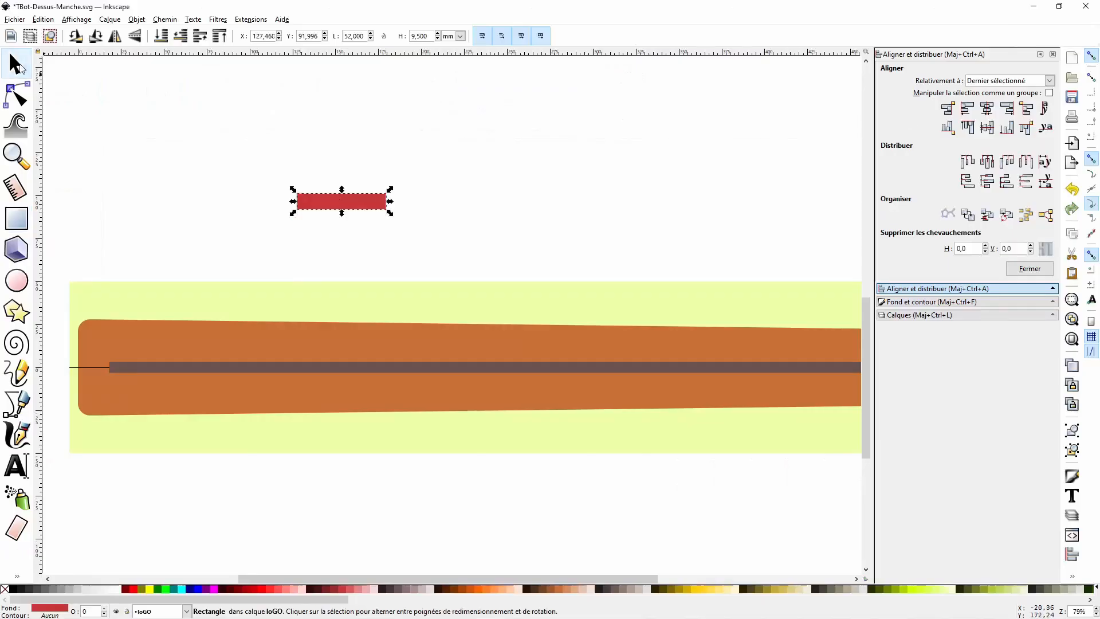
left_click(89, 367, "shift")
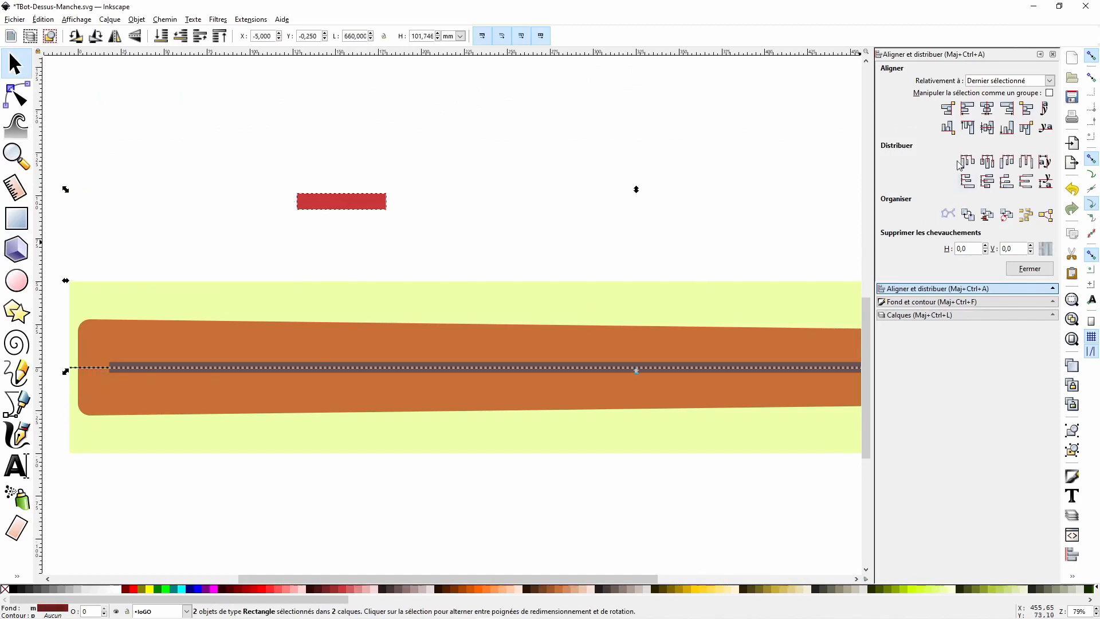
left_click(987, 127)
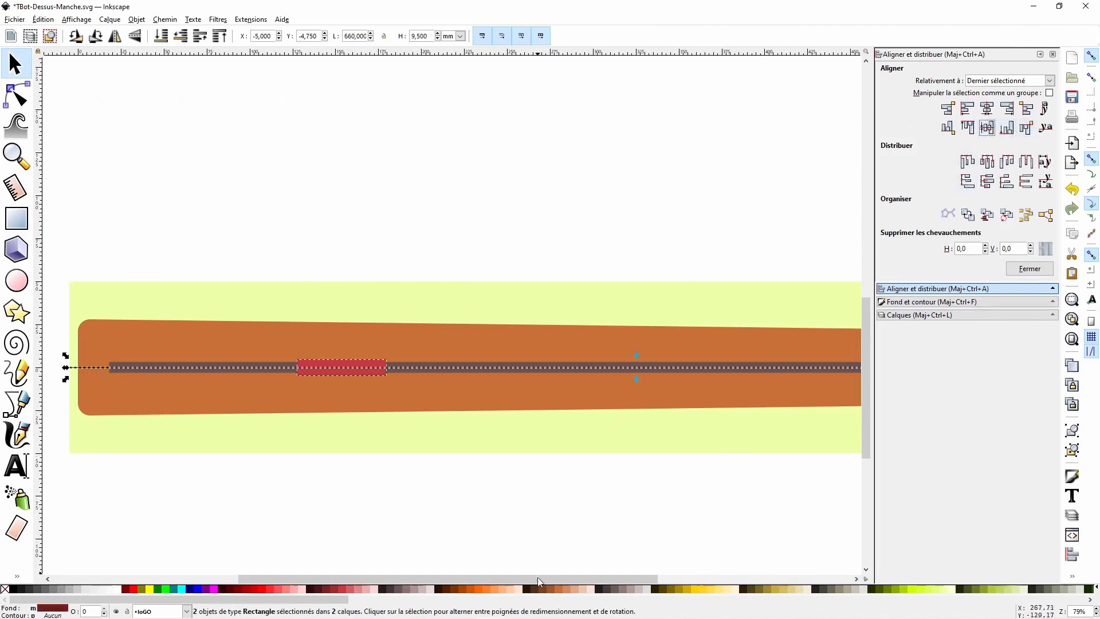
left_click_drag(537, 578, 666, 579)
left_click(283, 266)
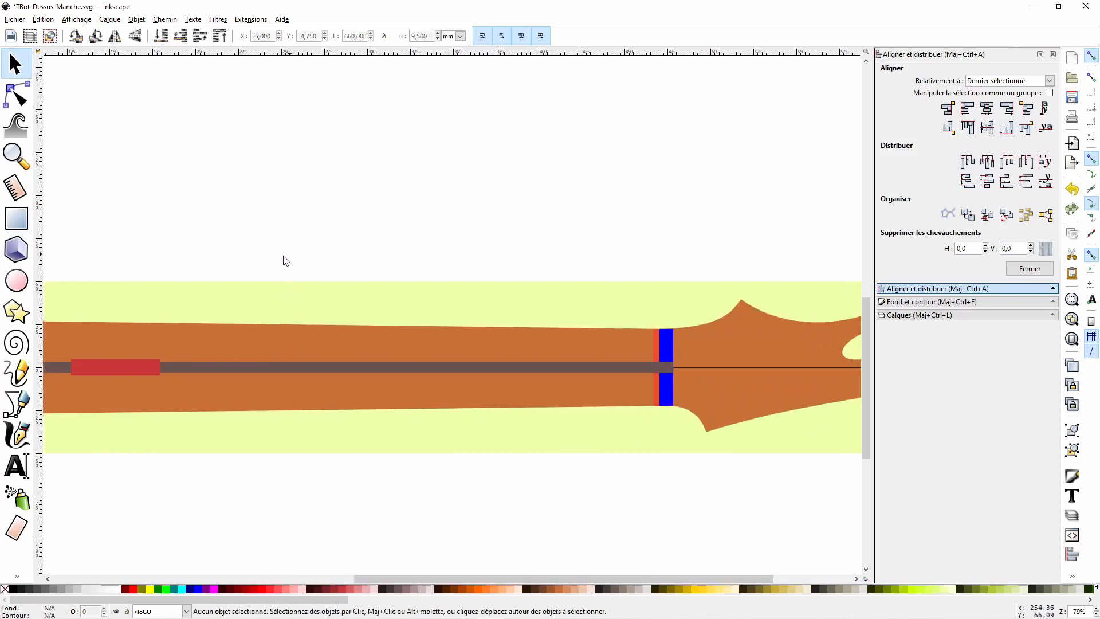
Align the red rectangle's headstock-side end with the headstock-side edge of the blue strip.
left_click(130, 369)
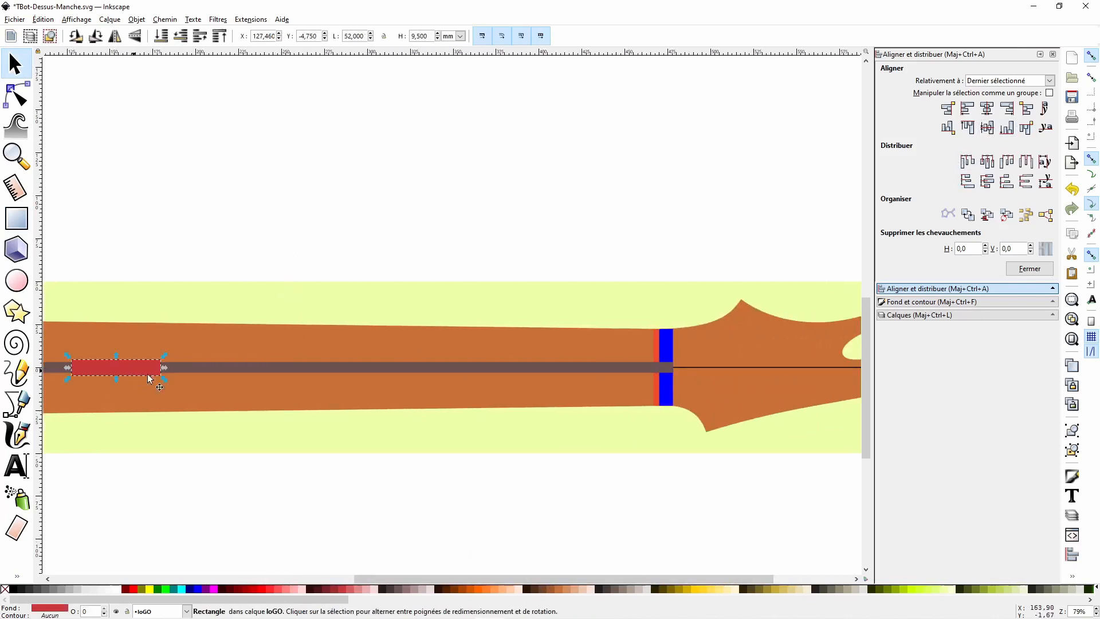
left_click(668, 346, "shift")
left_click(1007, 108)
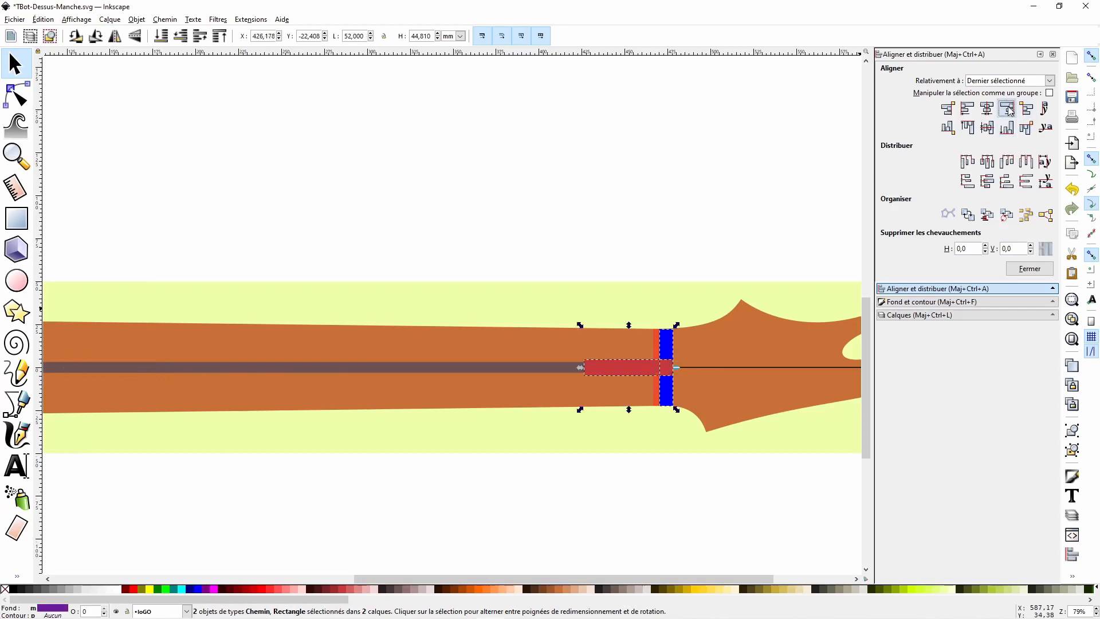
left_click(786, 170)
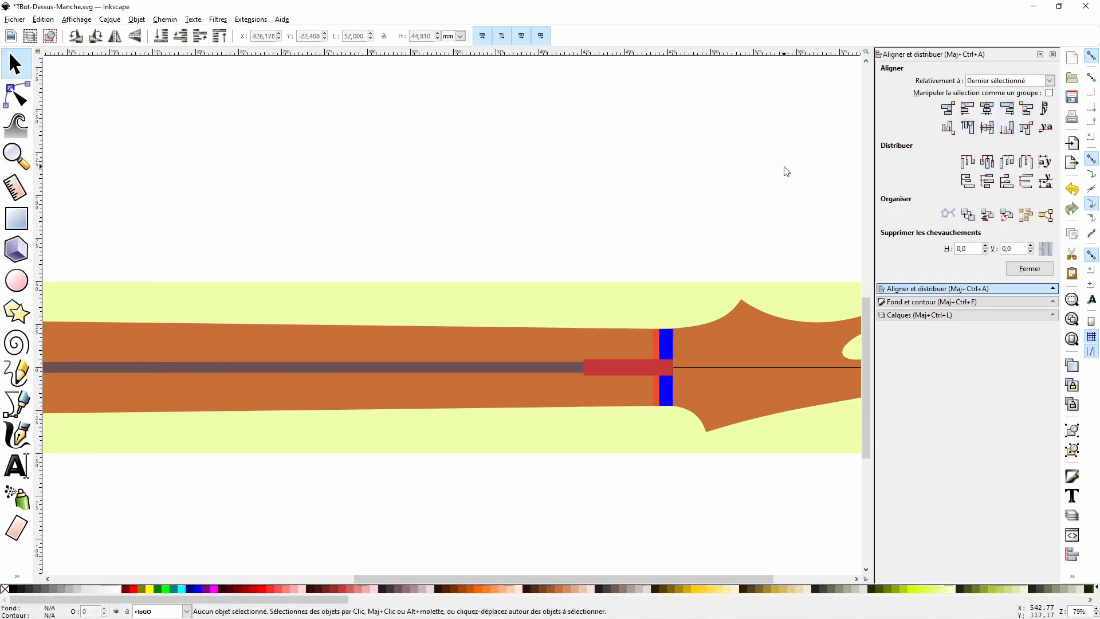
Draw a red ellipse above the neck and set its radii to 10 mm horizontally and 5 mm vertically.
scroll(447, 182, "right", 1)
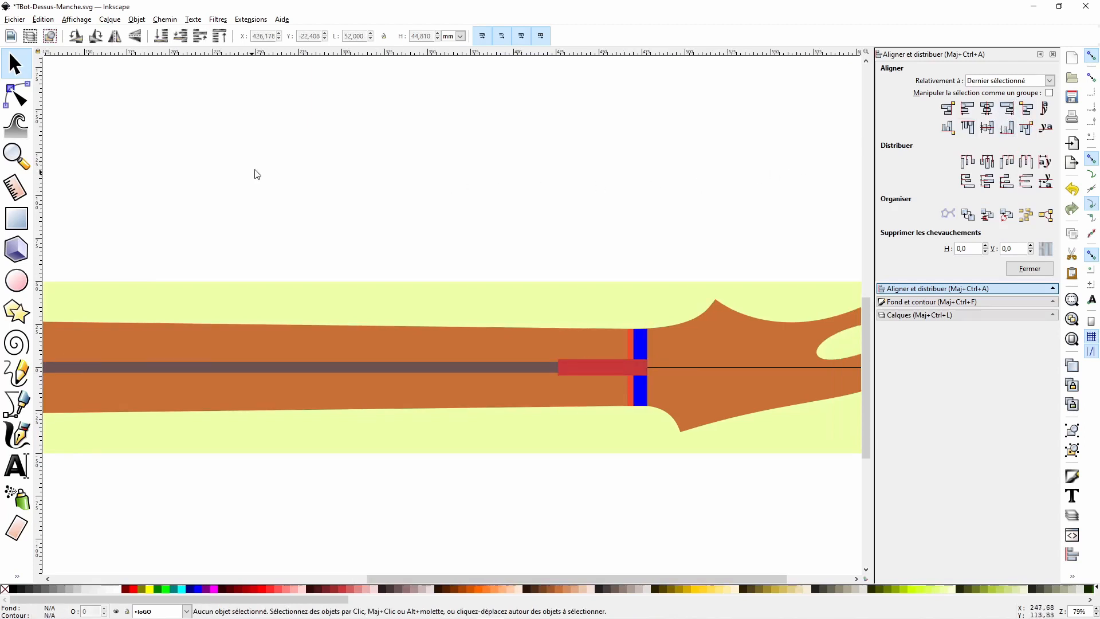
left_click(25, 280)
left_click_drag(229, 154, 341, 189)
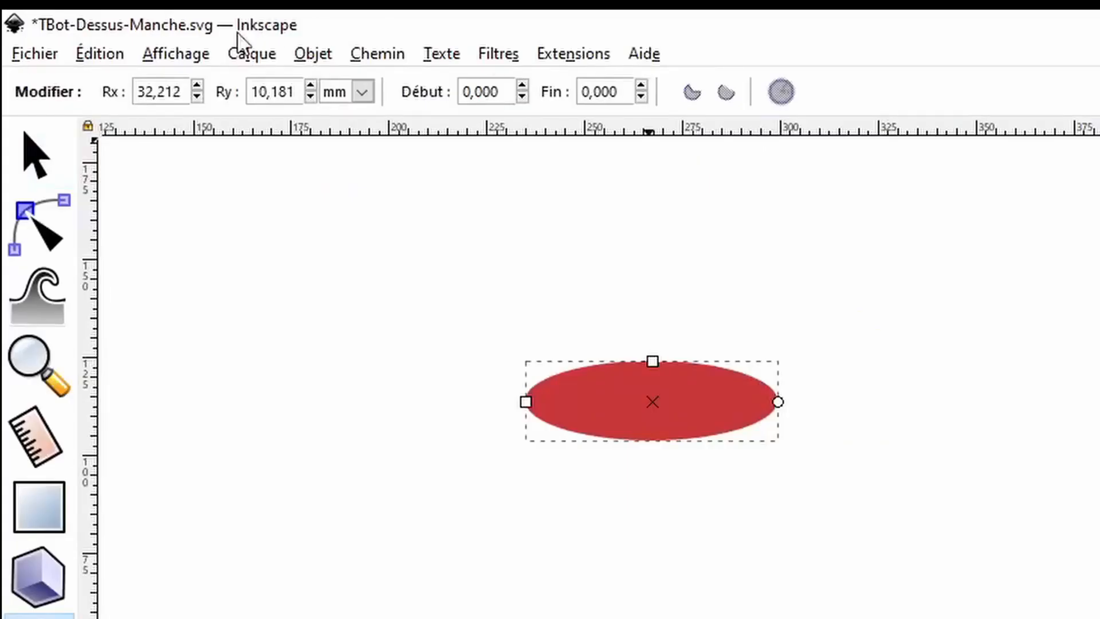
triple_click(173, 81)
triple_click(173, 81)
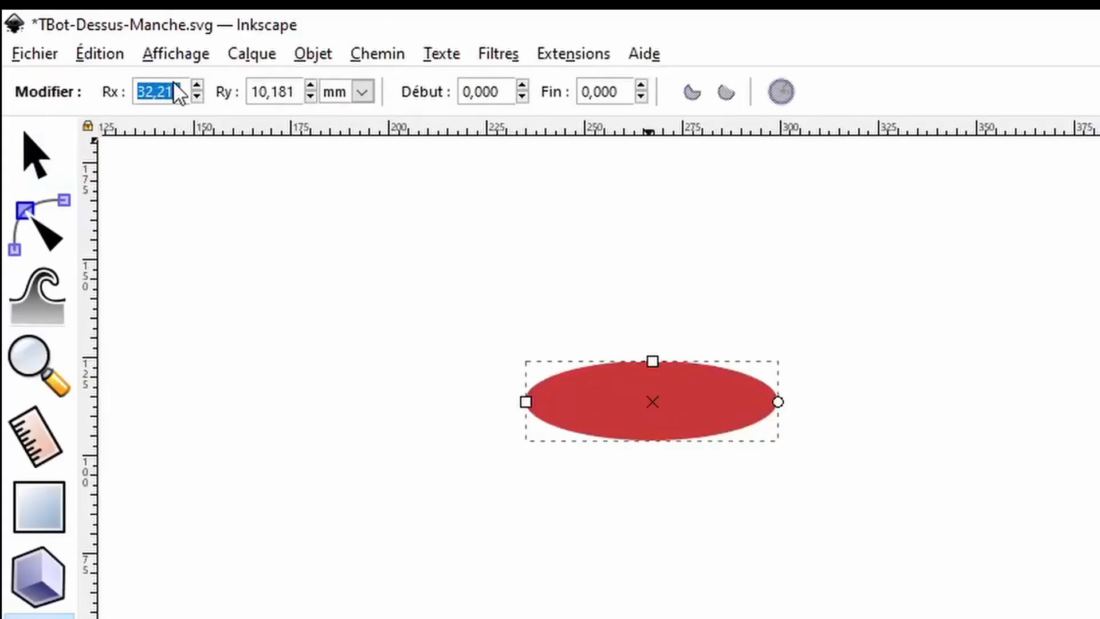
type("10")
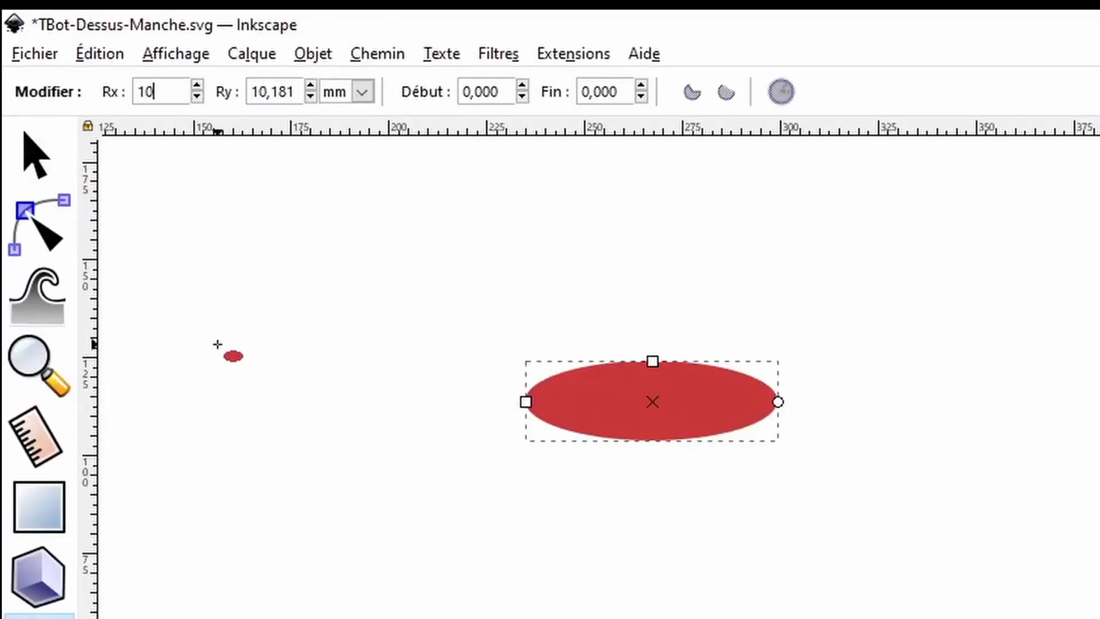
key("Tab")
type("5")
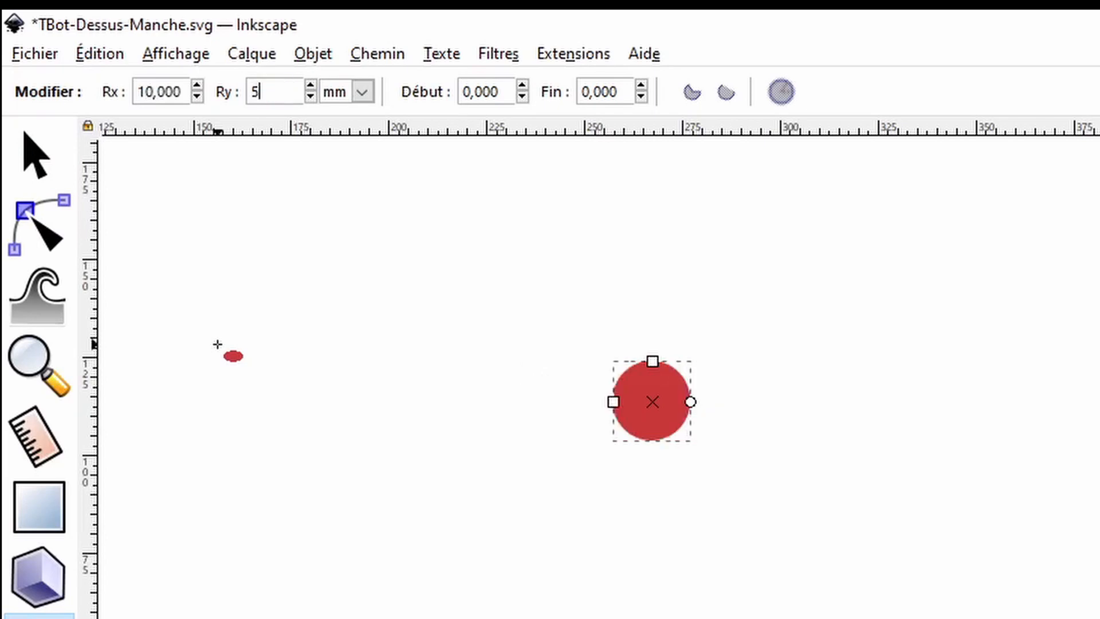
key("Tab")
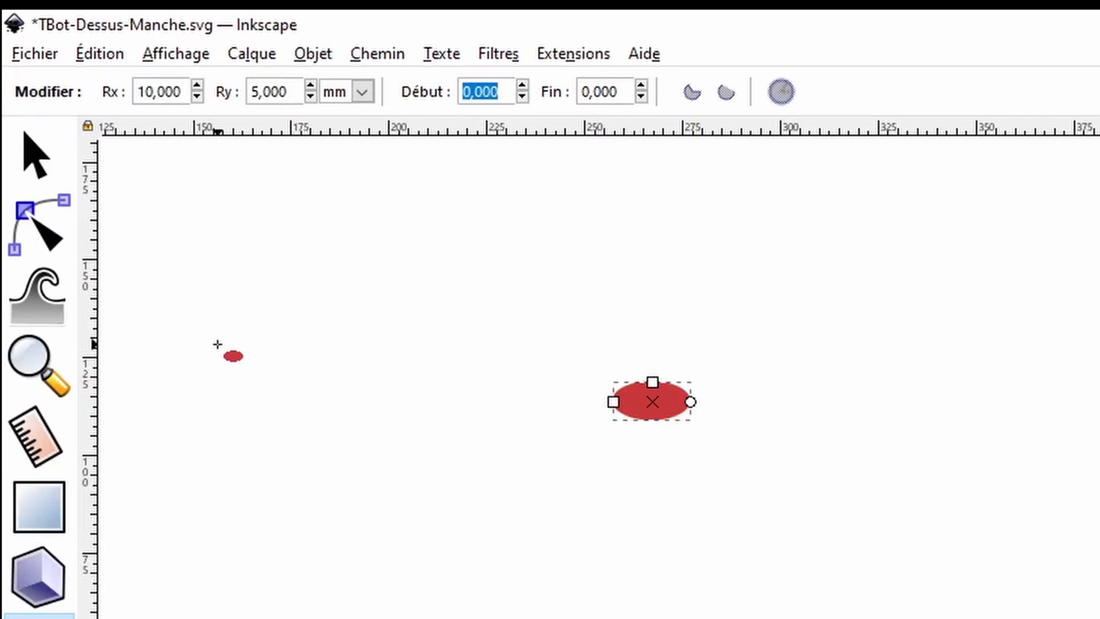
Turn the ellipse into a half-ellipse segment with a start angle of 270 and an end angle of 90.
type("270")
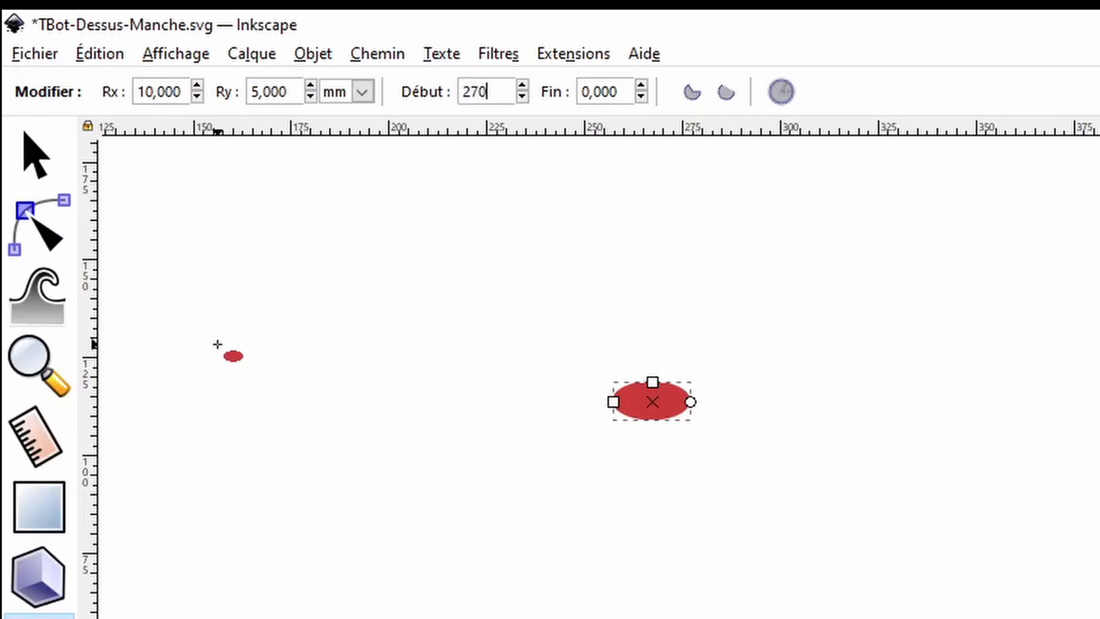
key("Tab")
type("90")
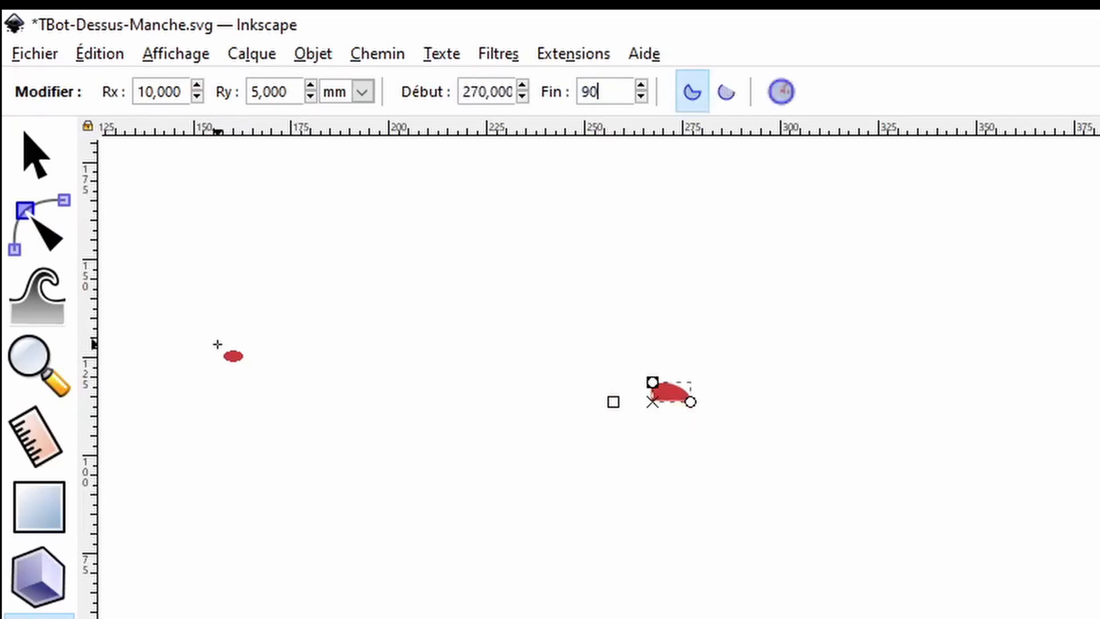
key("Return")
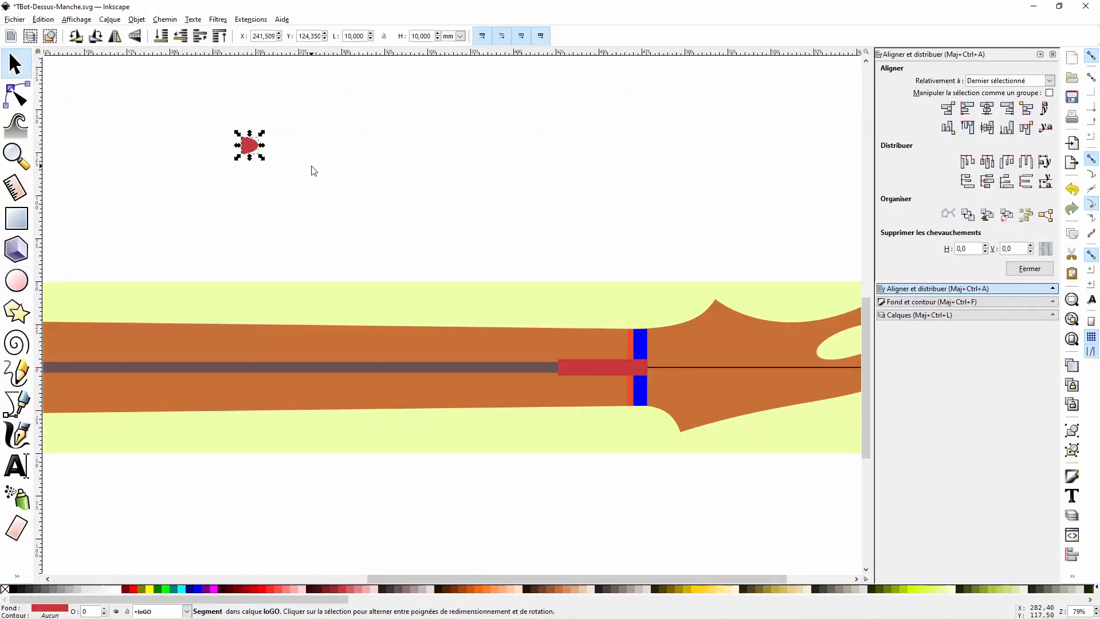
Centre the half-ellipse vertically on the thin black centre line.
left_click(731, 367, "shift")
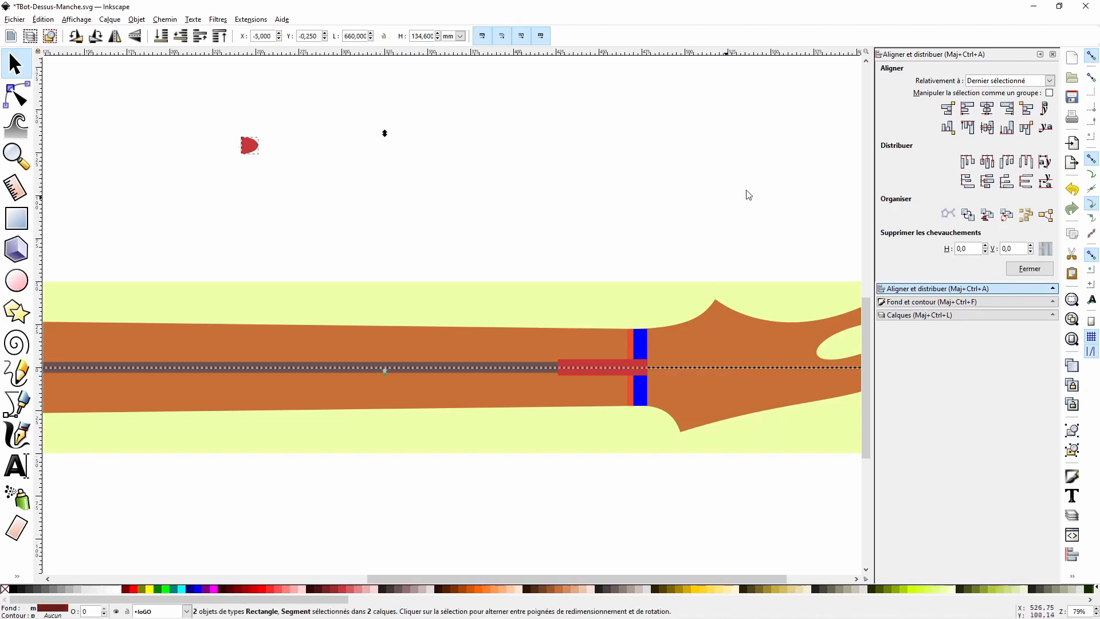
left_click(987, 127)
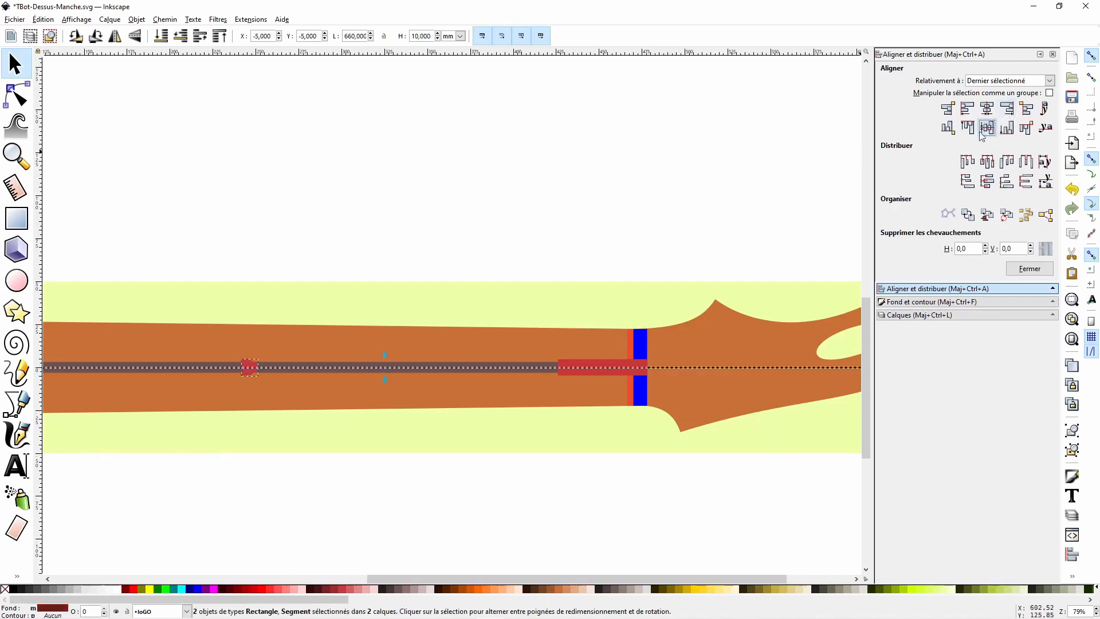
left_click(645, 367)
Attach the half-ellipse's flat side to the headstock-side end of the red rectangle.
left_click(253, 363)
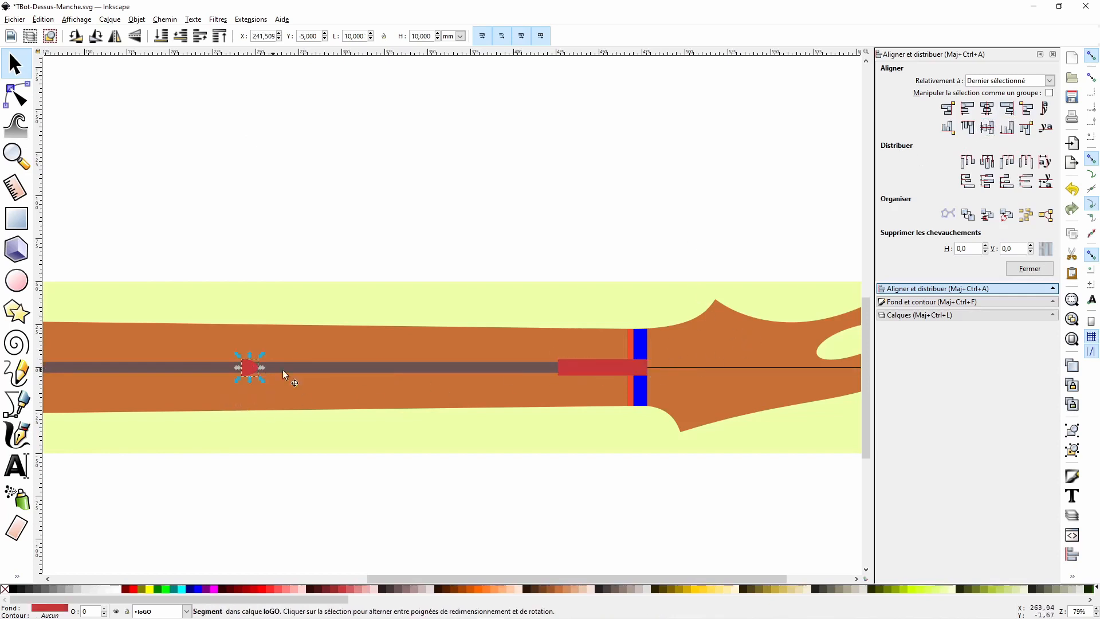
left_click(631, 363, "shift")
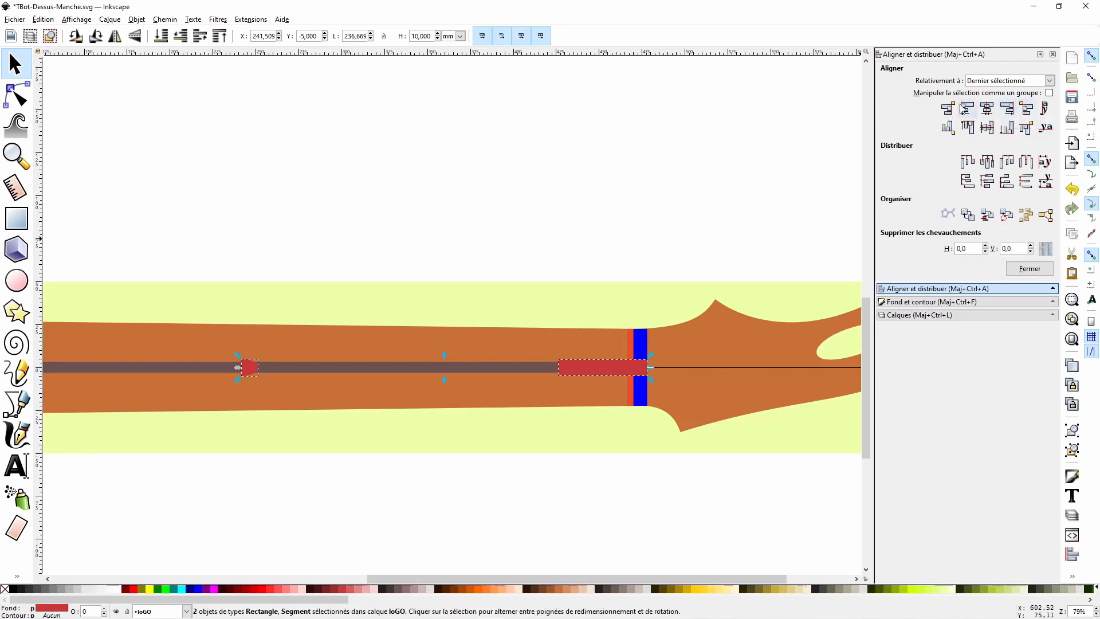
left_click(1027, 111)
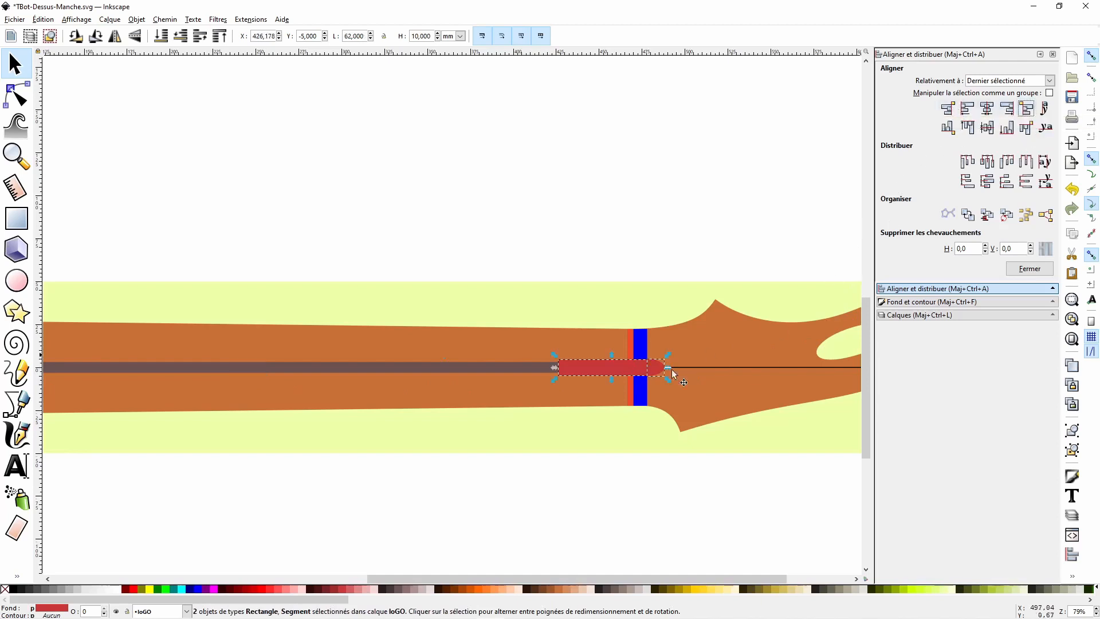
Convert the red rectangle and the half-ellipse to paths and unite them into one shape.
left_click(170, 21)
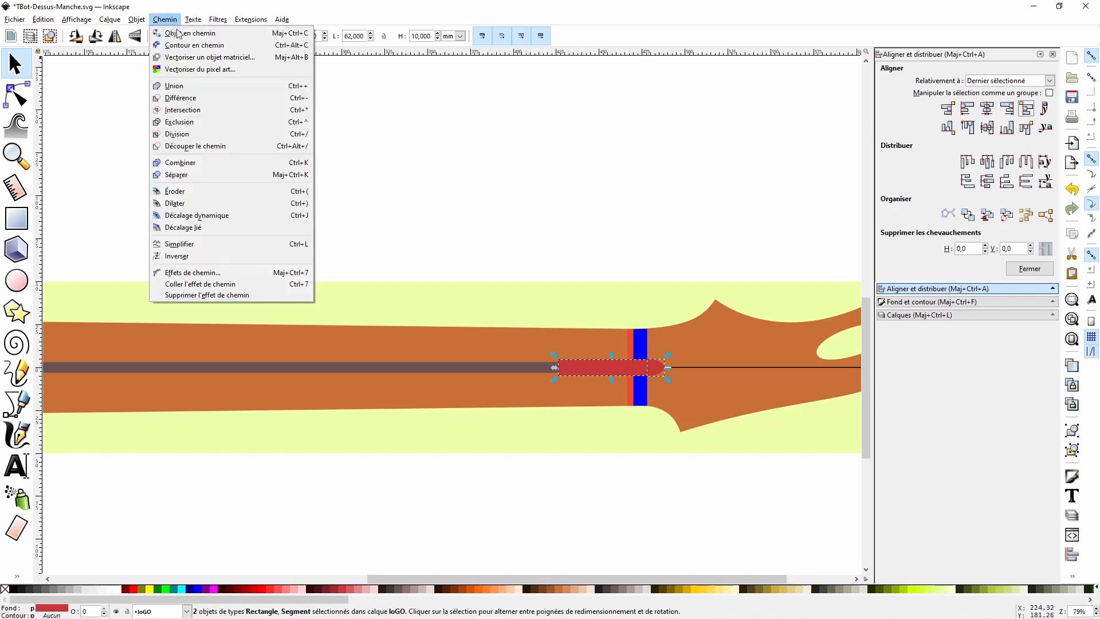
left_click(191, 32)
left_click(170, 21)
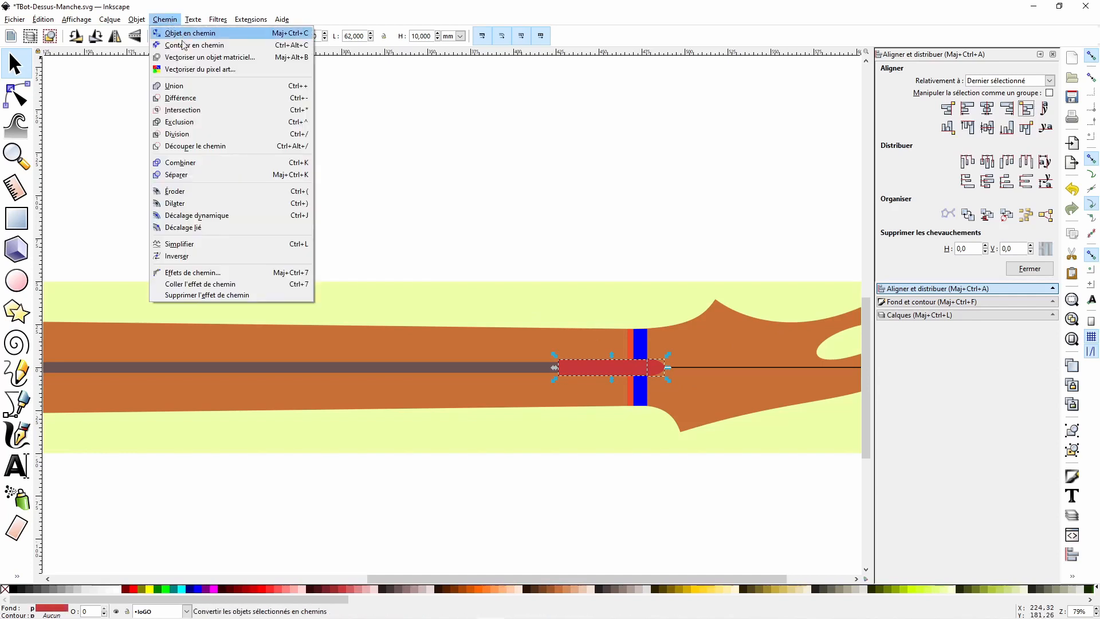
left_click(190, 86)
left_click(483, 199)
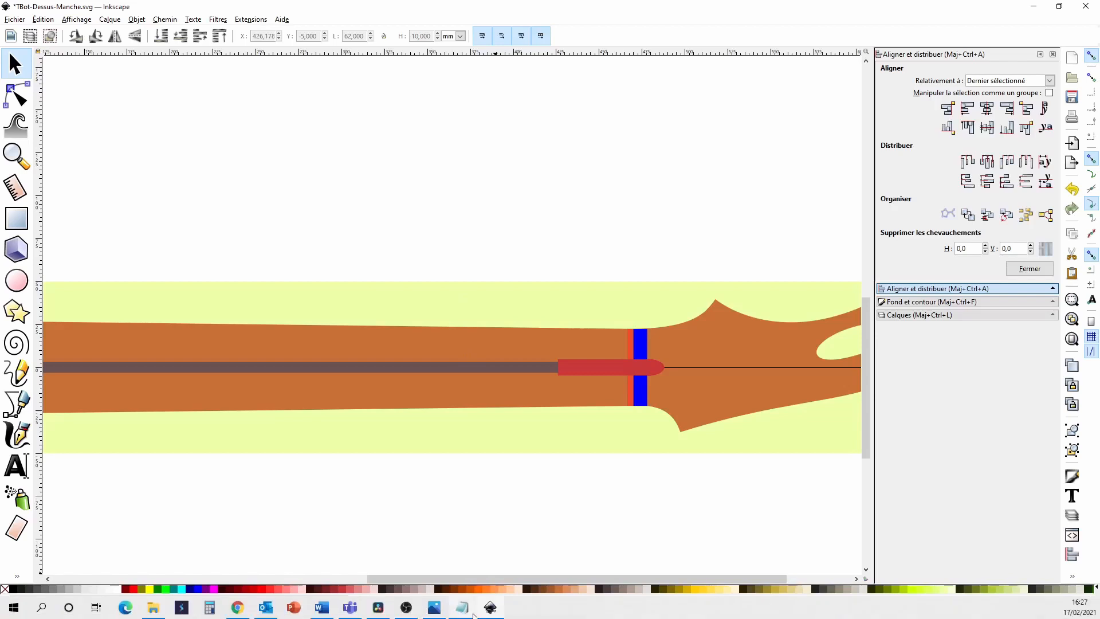
Check the carbon rod dimensions in Barre carbone.PNG in Photos, and draw a dark olive-brown rectangle 444 mm long and 4 mm high above the neck in Inkscape.
left_click(434, 607)
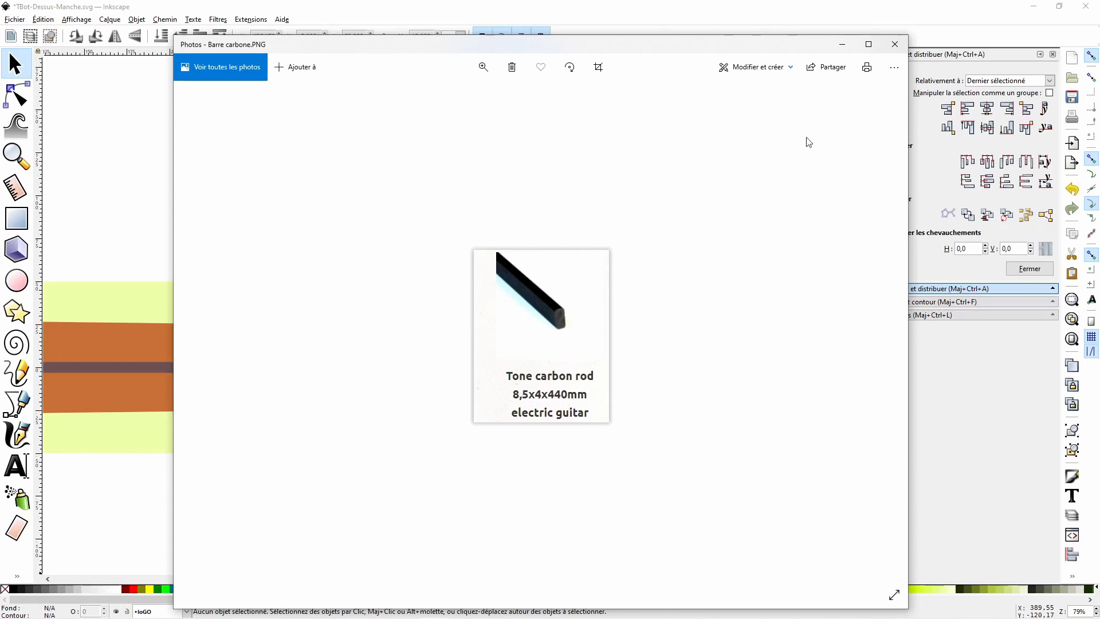
left_click(842, 44)
key("r")
left_click_drag(123, 148, 652, 181)
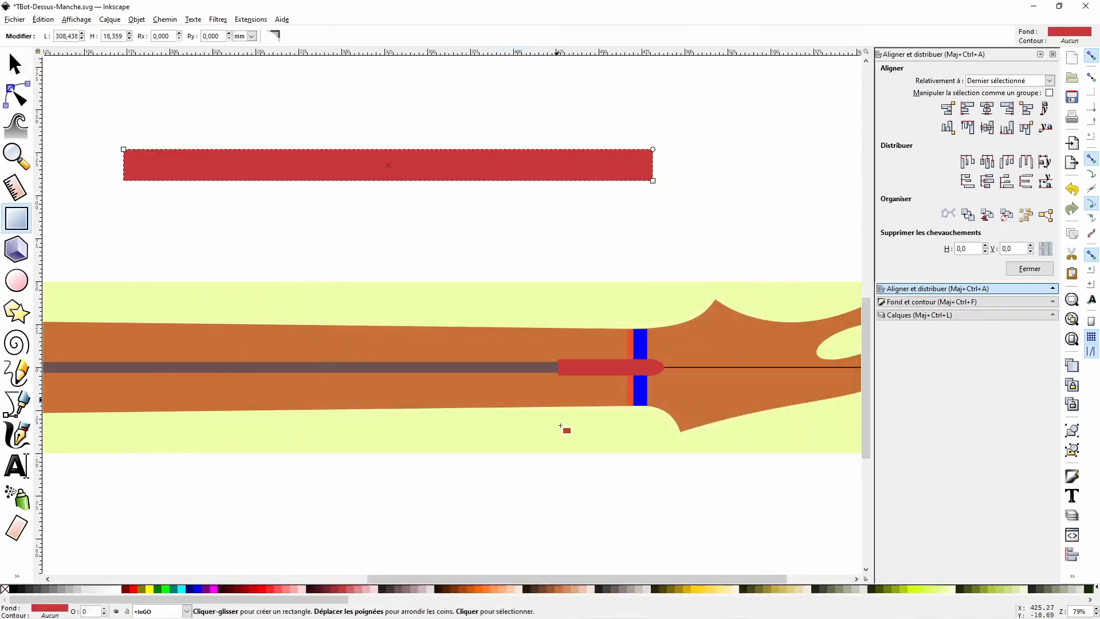
left_click(665, 590)
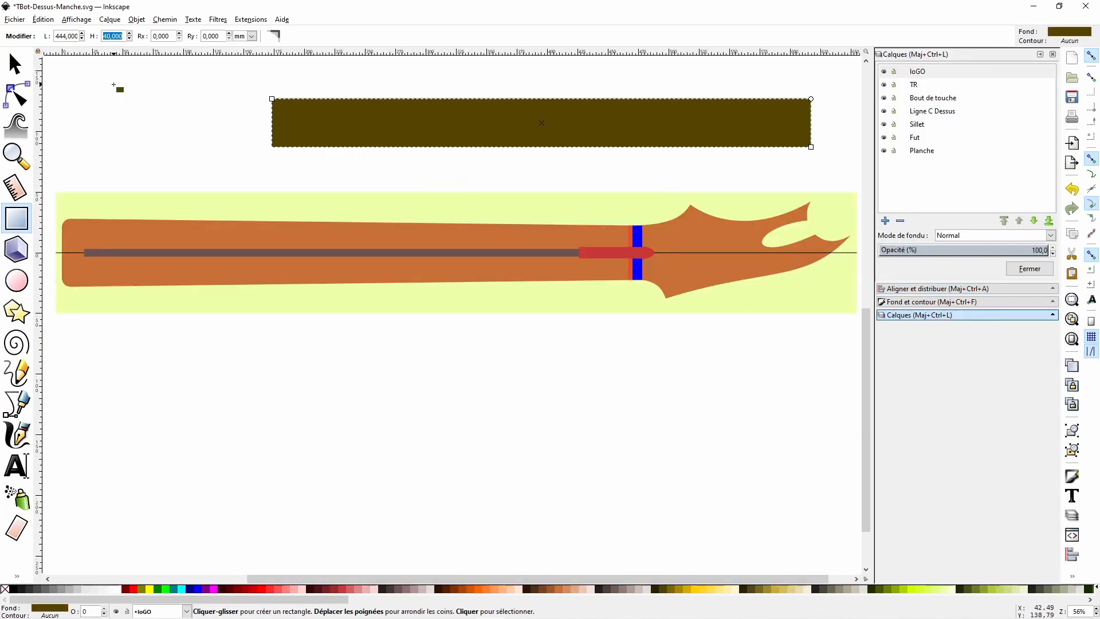
type("4")
key("Tab")
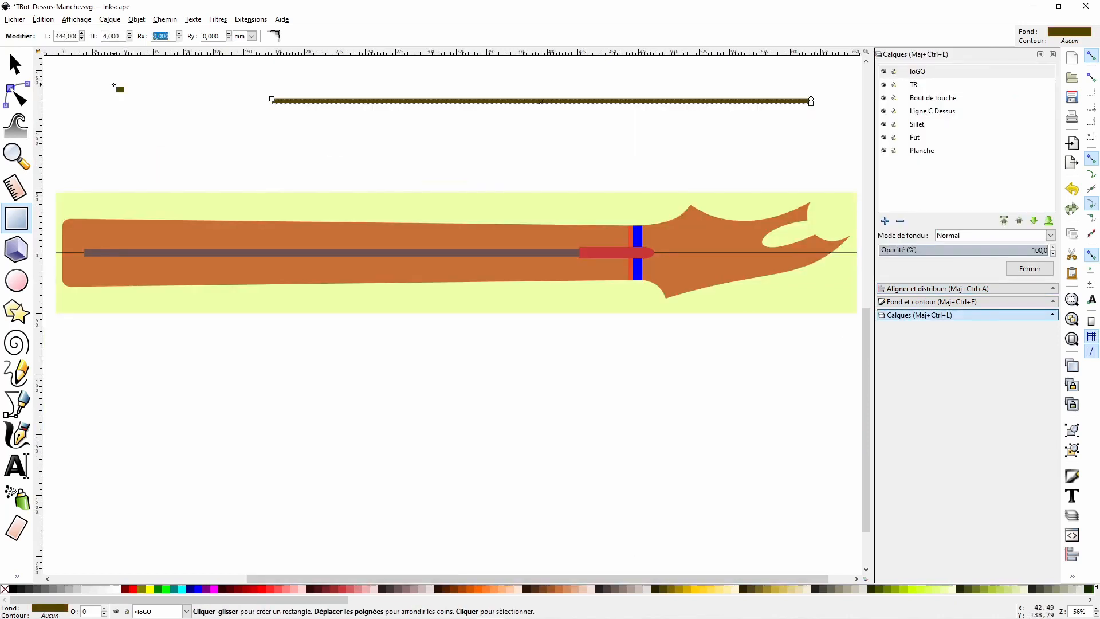
Position the olive-brown carbon rod rectangle at X 0 and Y 0 mm.
left_click(20, 67)
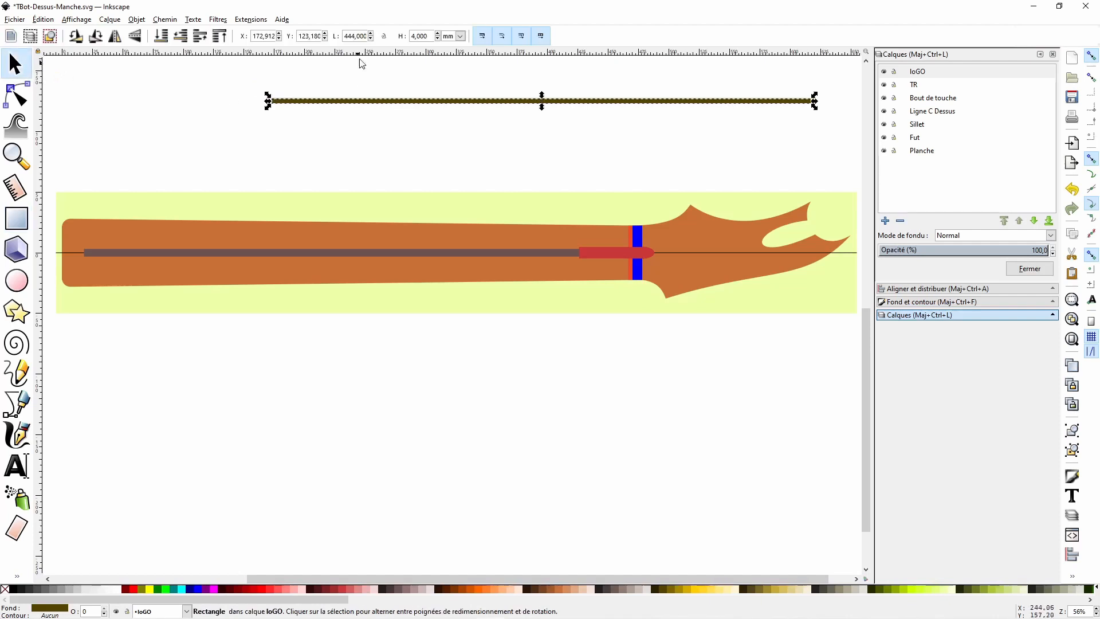
double_click(266, 36)
type("0")
key("Tab")
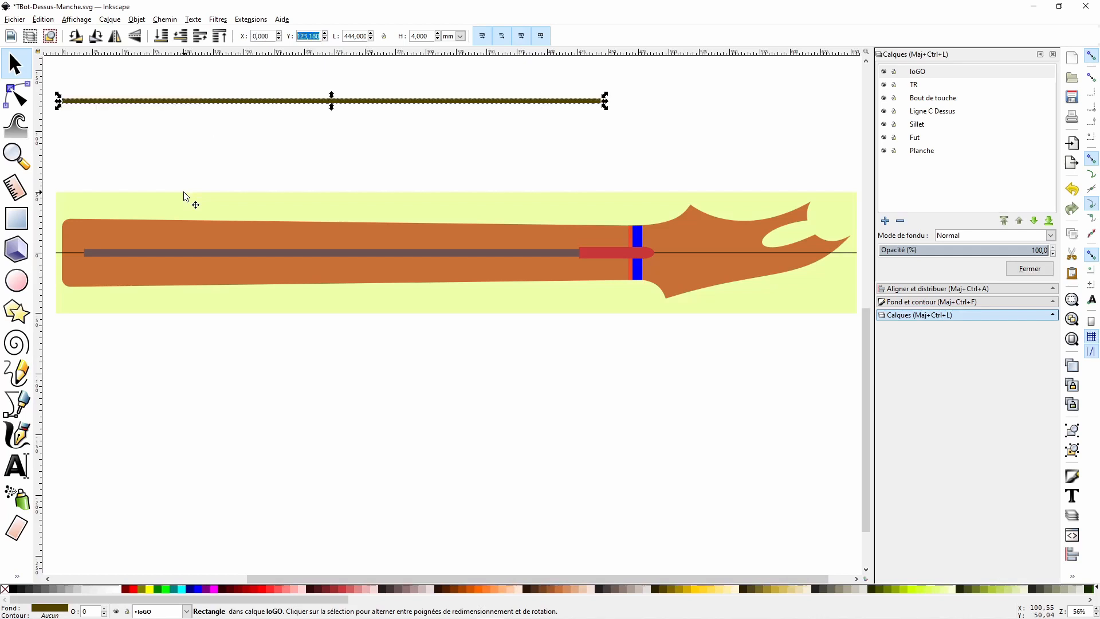
type("0")
key("Tab")
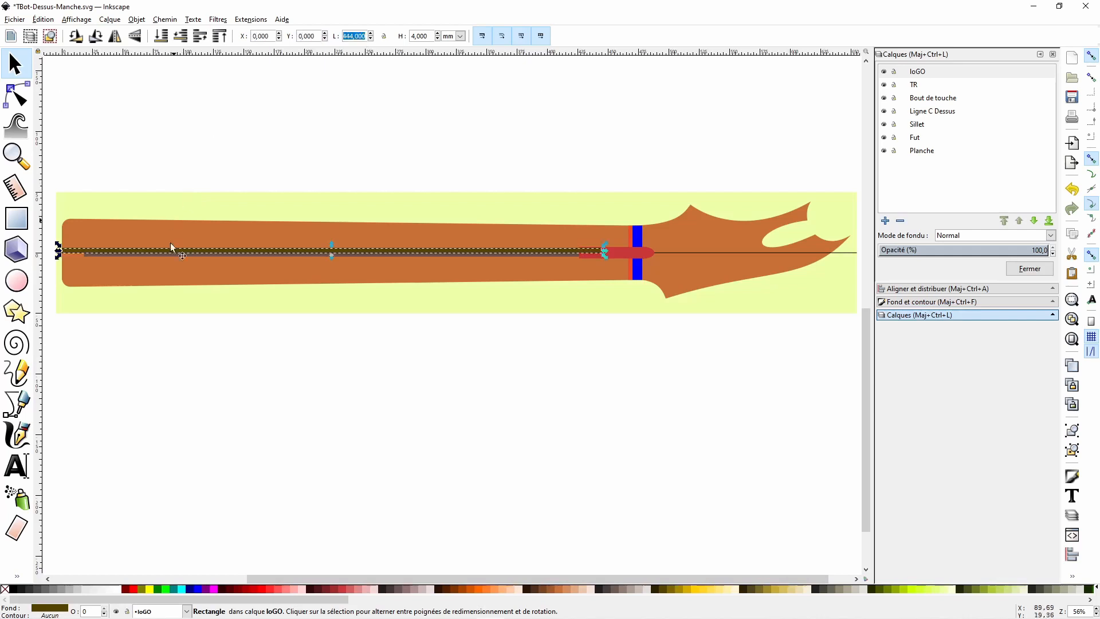
Duplicate the carbon rod rectangle and set the copy's Y position to 17 mm.
right_click(223, 250)
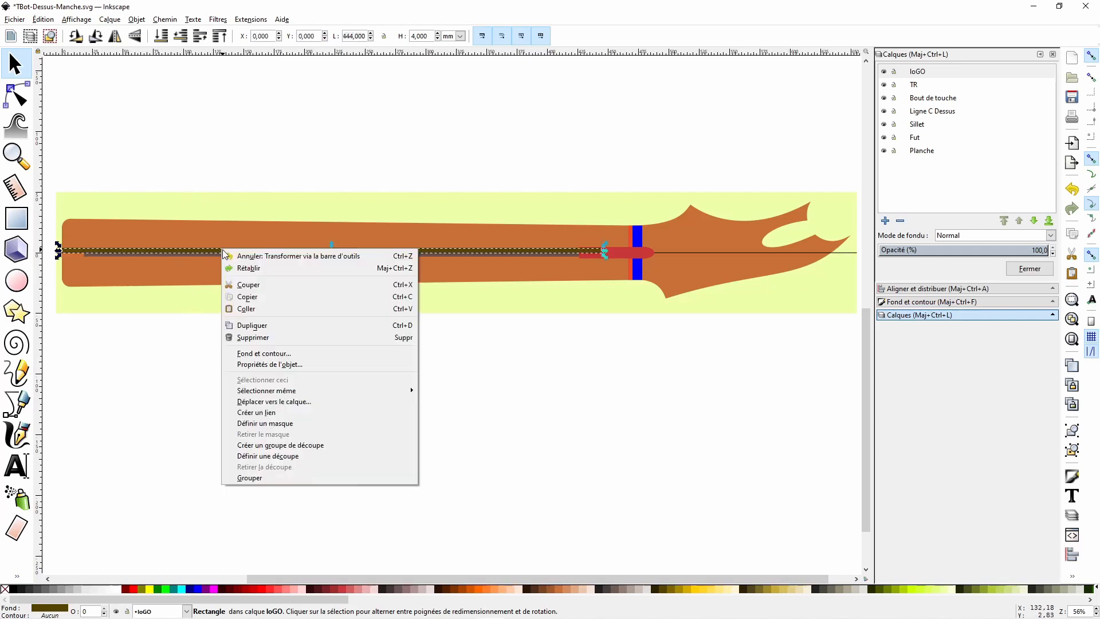
left_click(270, 324)
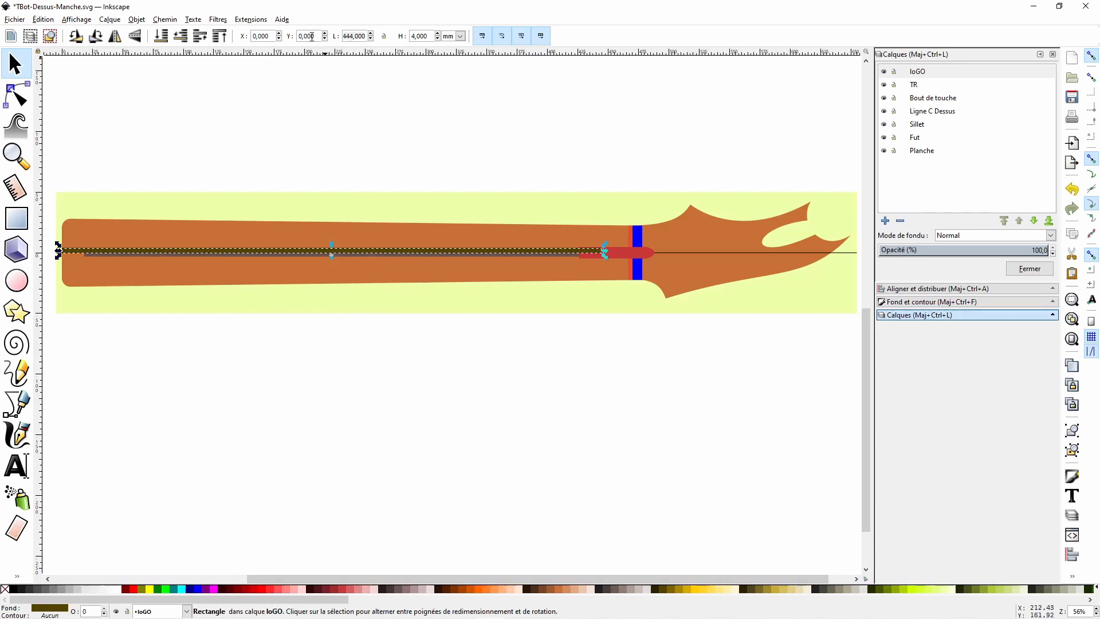
type("17")
key("Return")
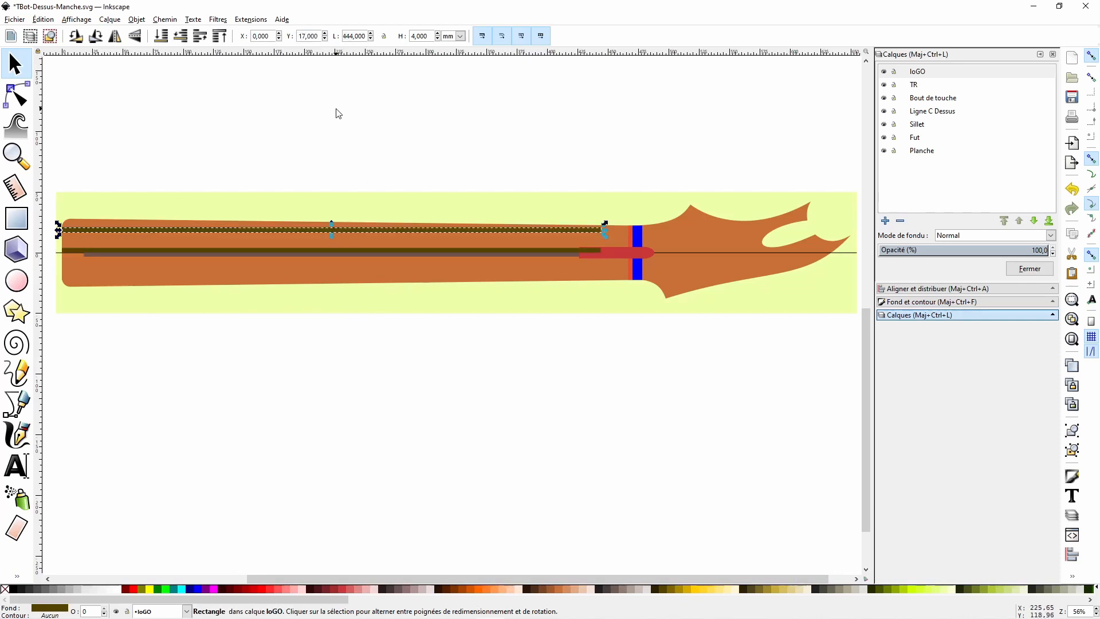
Group the two carbon rods and centre the group vertically on the thin black centre line.
left_click(71, 248, "shift")
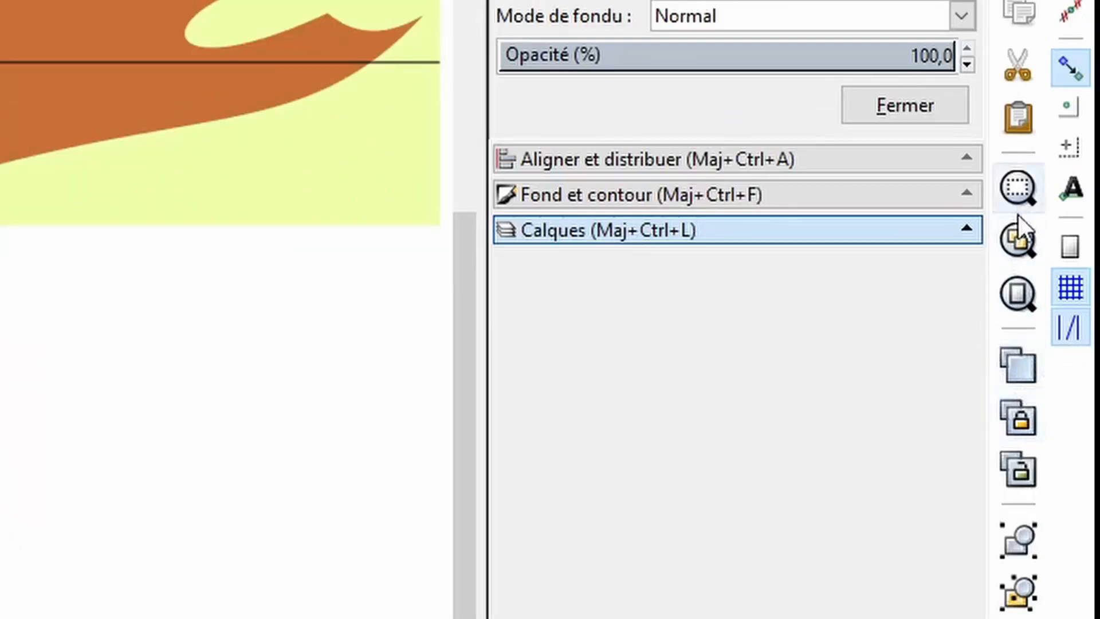
left_click(1005, 526)
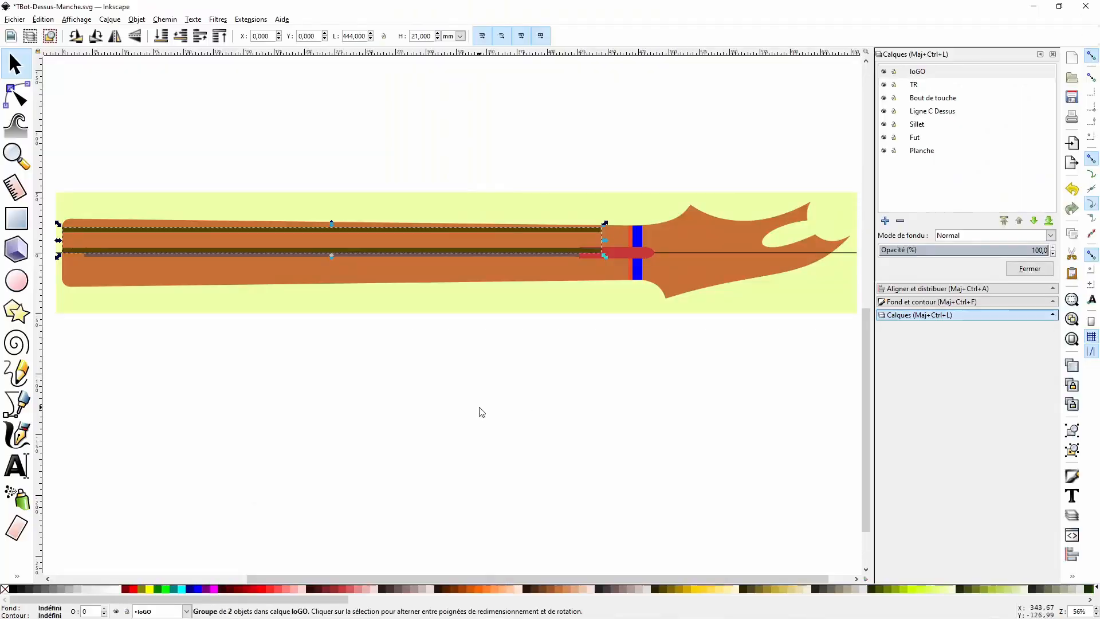
left_click(844, 254, "shift")
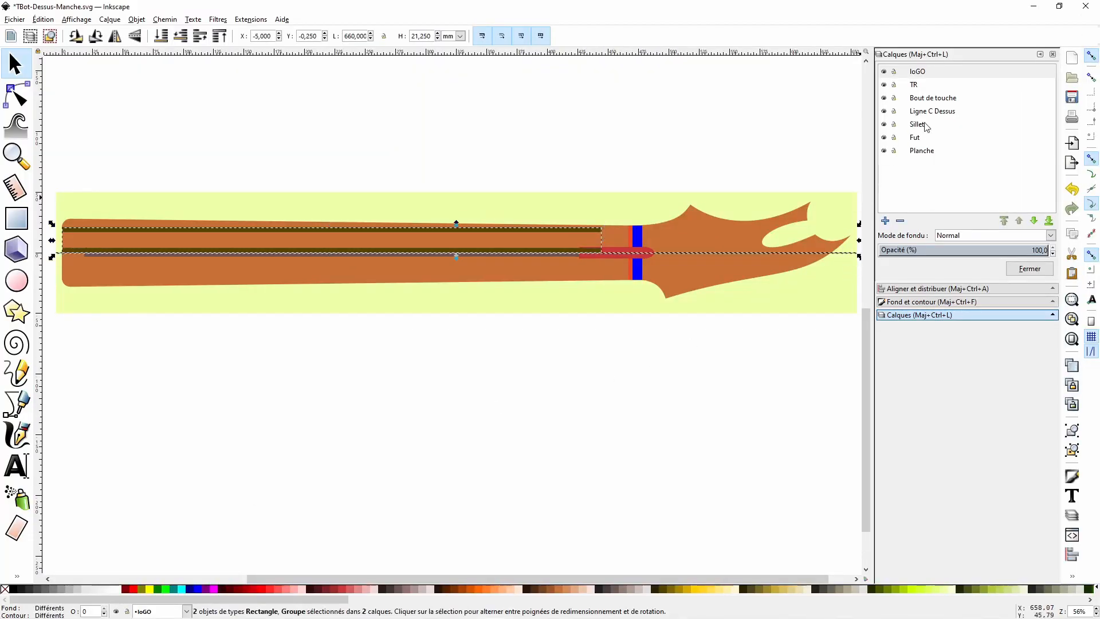
left_click(937, 289)
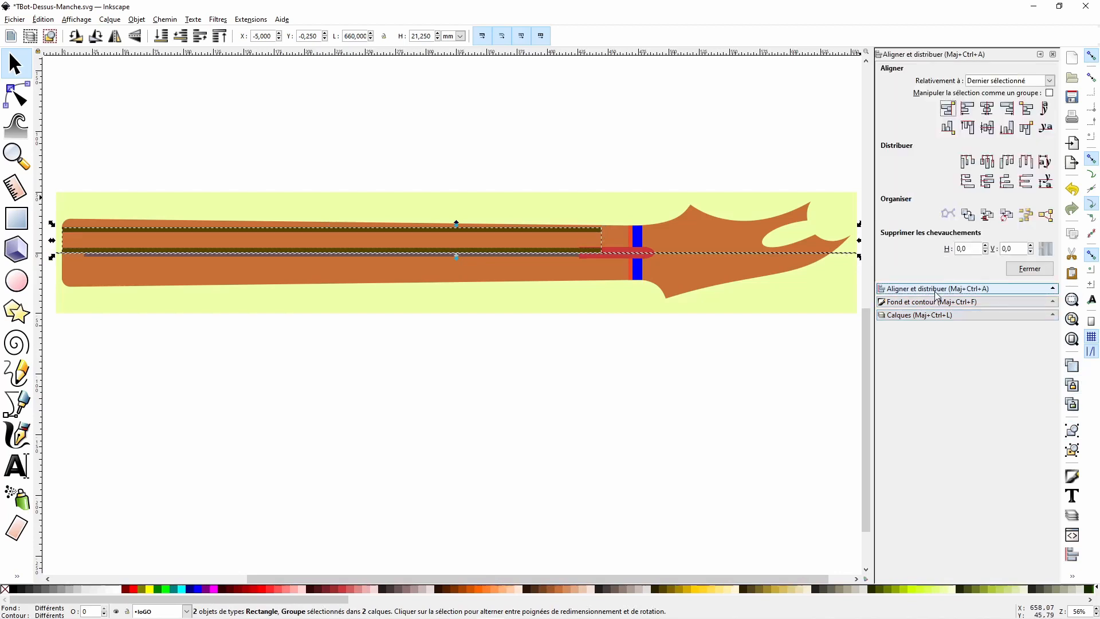
left_click(988, 129)
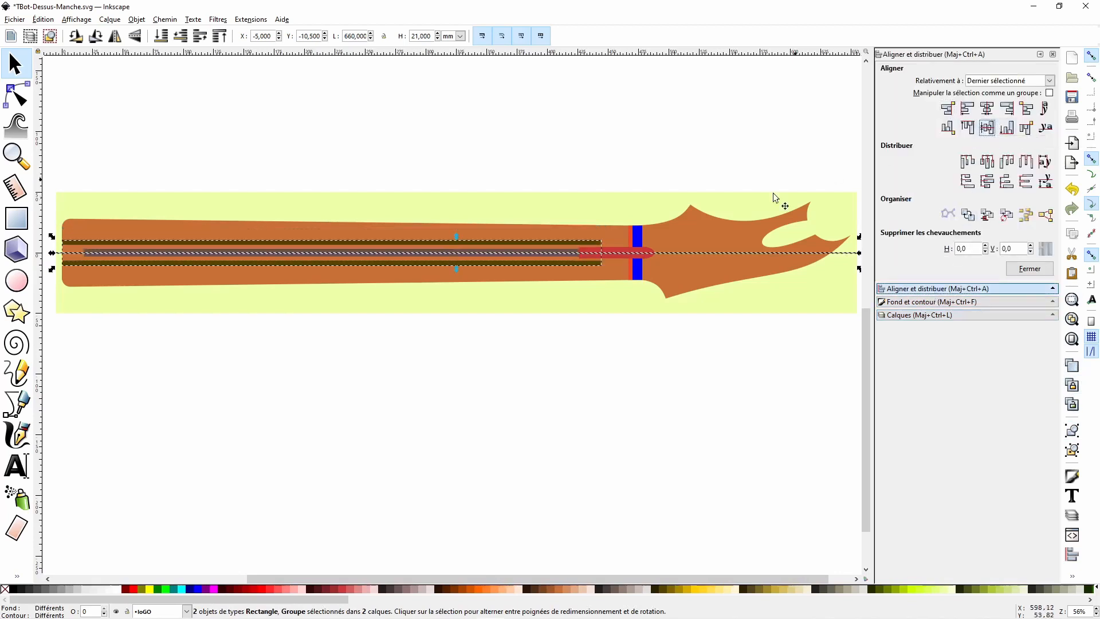
Align the carbon rod group's headstock-side end against the neck-side edge of the narrow orange strip beside the nut.
scroll(636, 230, "up", 3)
left_click(523, 508)
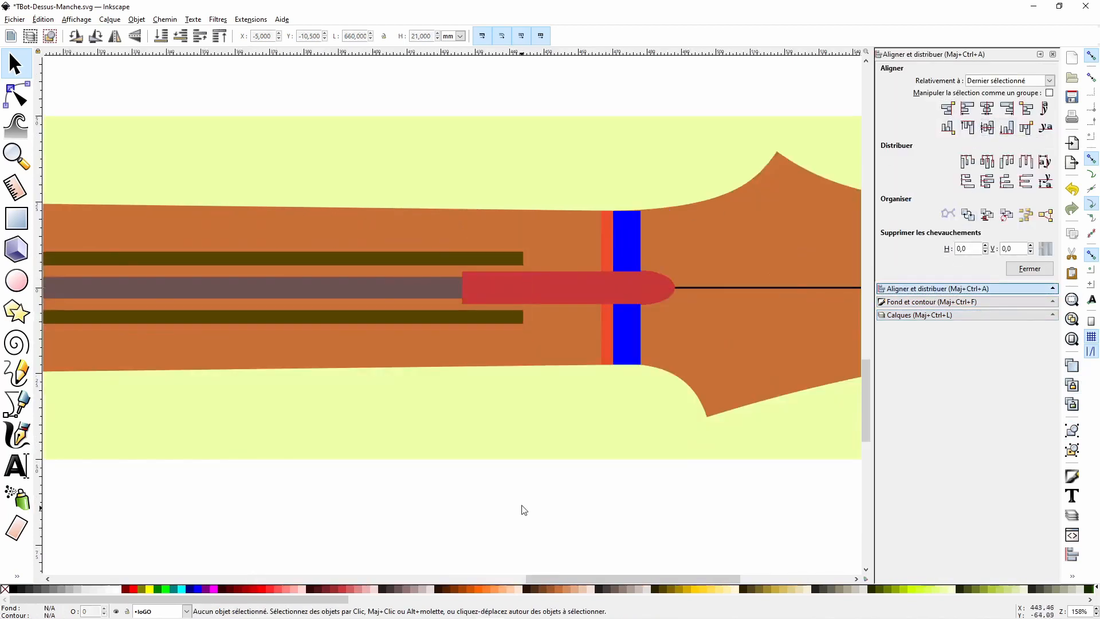
left_click(515, 257)
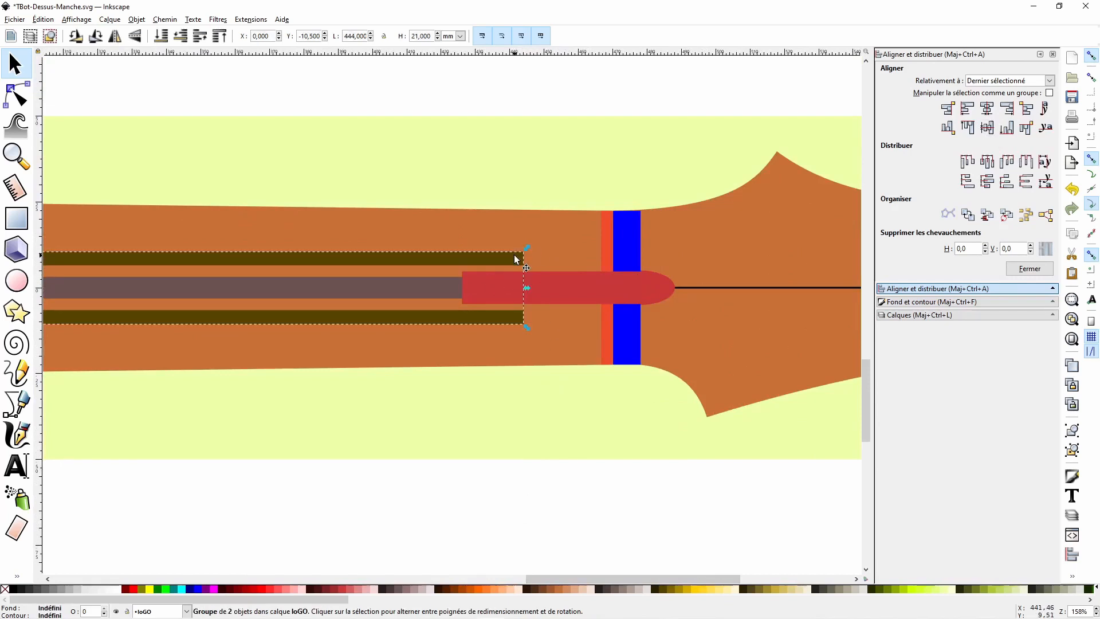
left_click(609, 262, "shift")
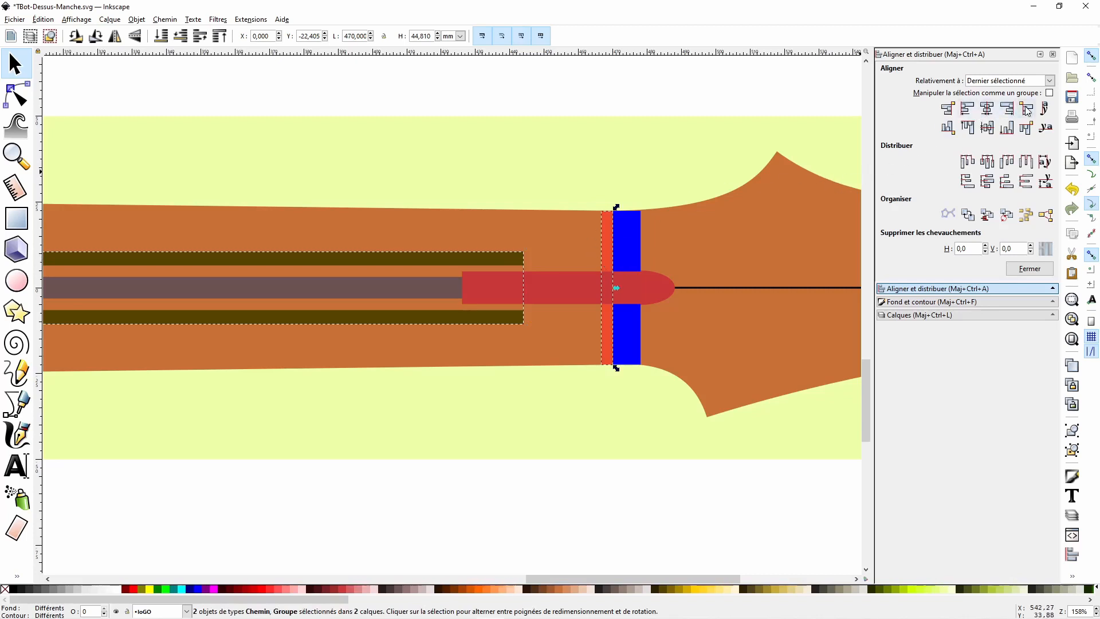
left_click(948, 109)
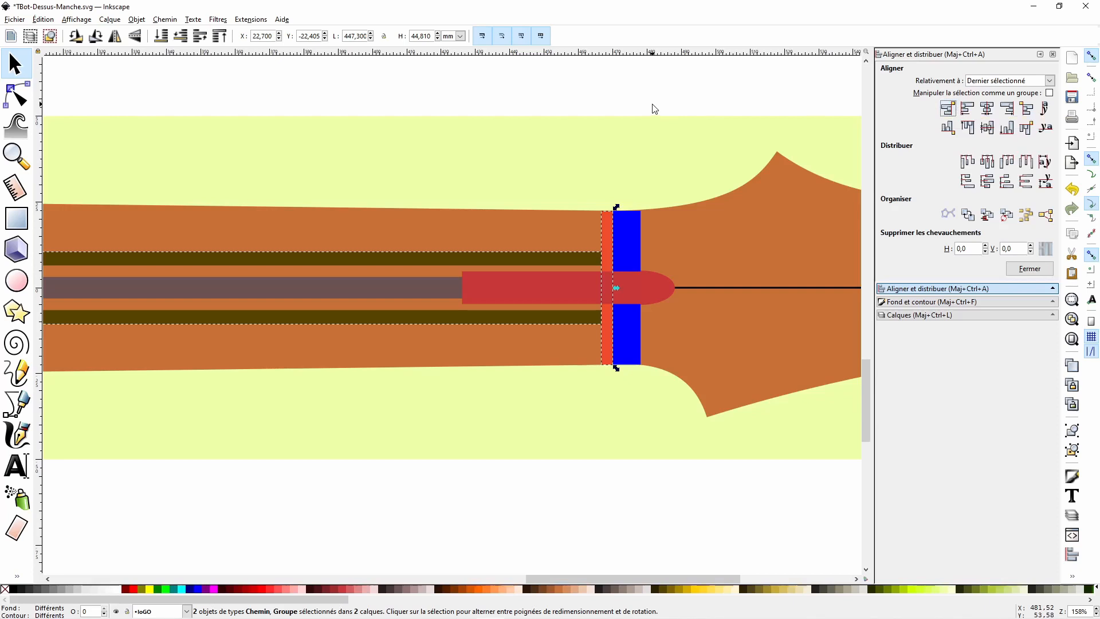
Add a layer named Carbone above the active ioGO layer.
scroll(655, 108, "right", 2)
scroll(655, 109, "down", 4)
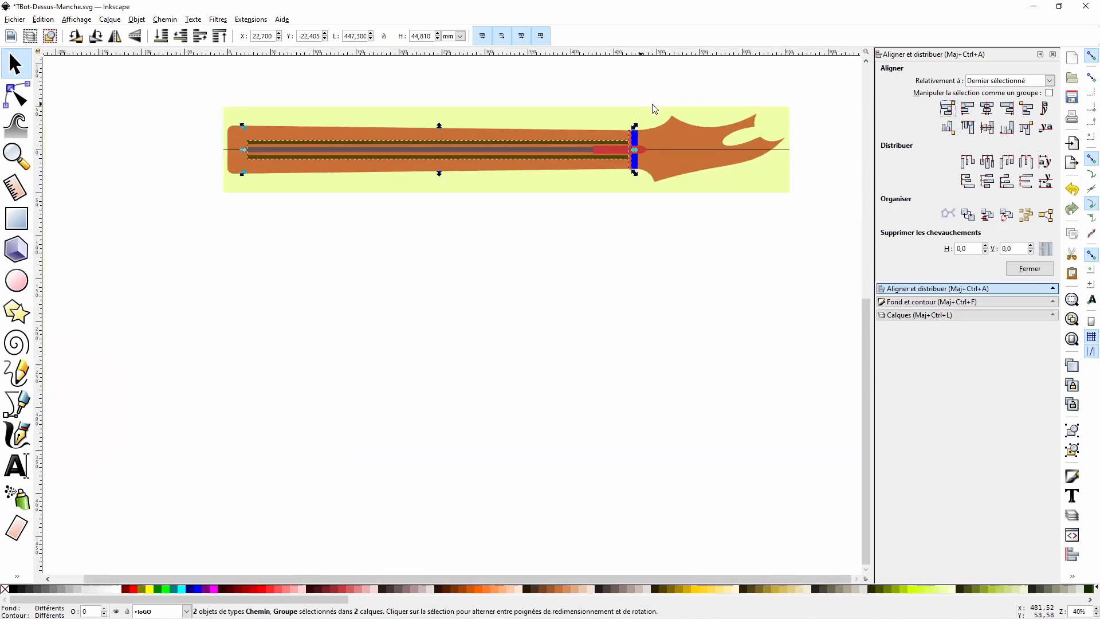
left_click(903, 314)
left_click(885, 221)
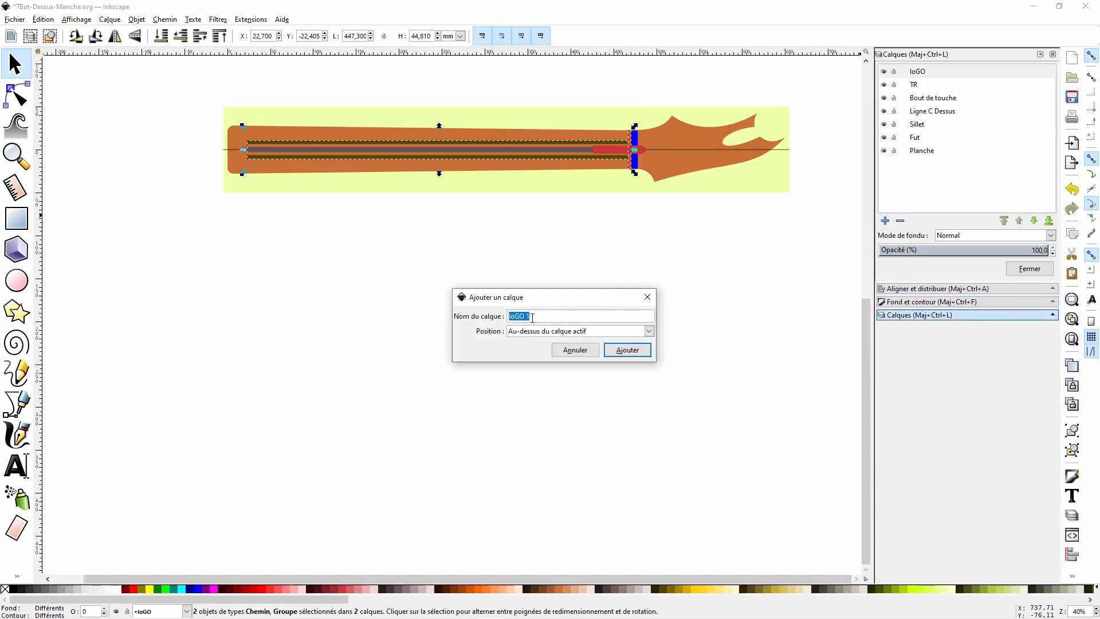
type("Carbone")
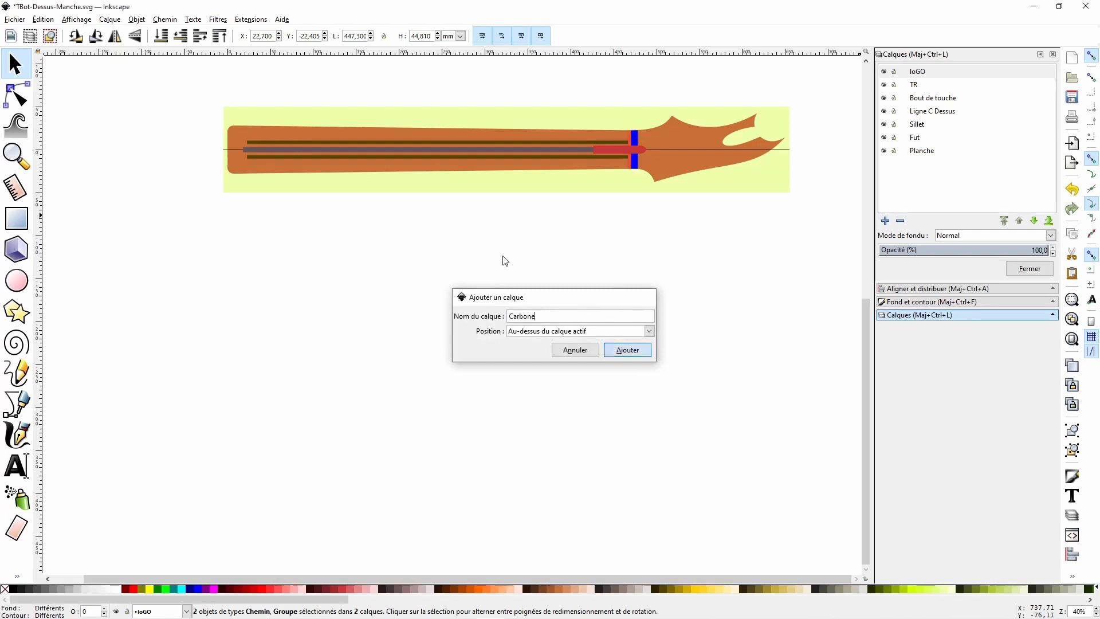
key("Return")
Move the carbon rod group to the Carbone layer and check it by toggling the layer's visibility.
left_click(543, 157)
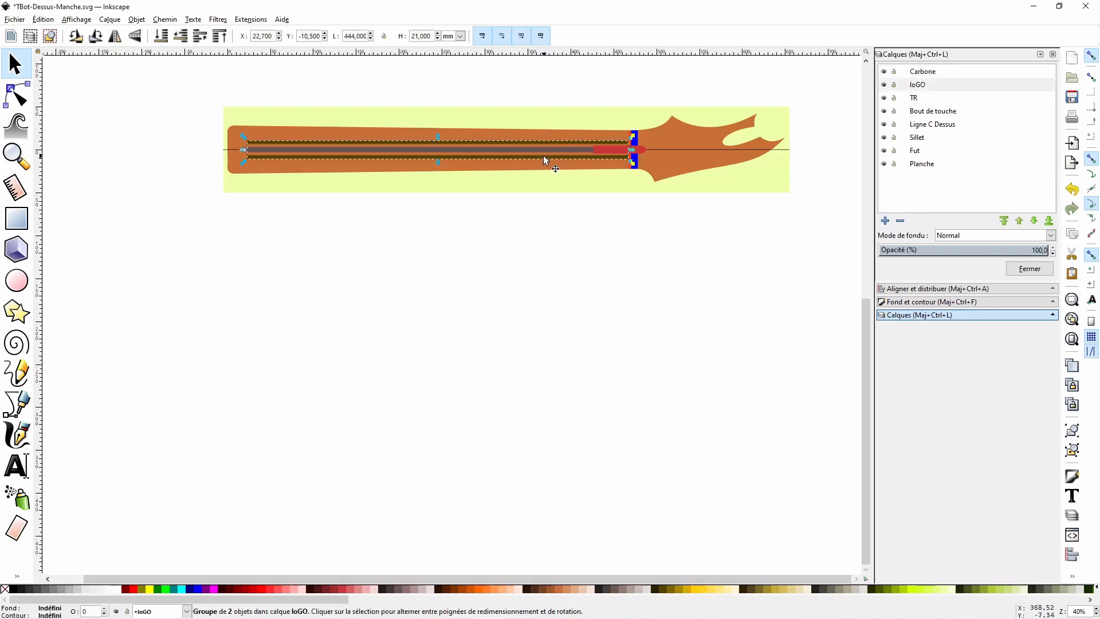
right_click(543, 156)
left_click(602, 299)
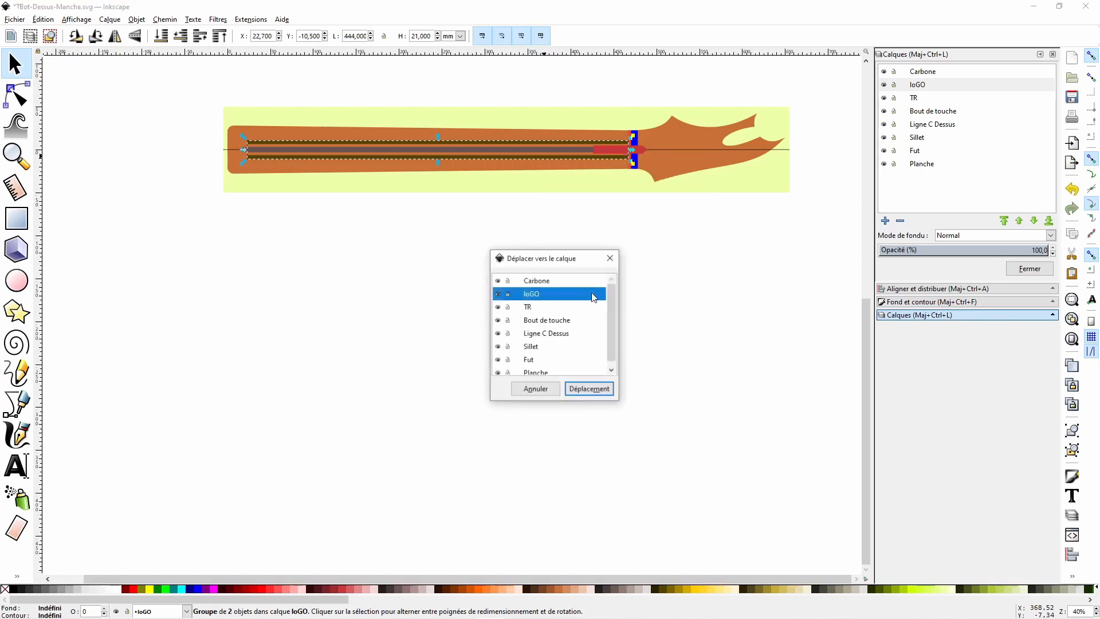
left_click(541, 281)
left_click(591, 390)
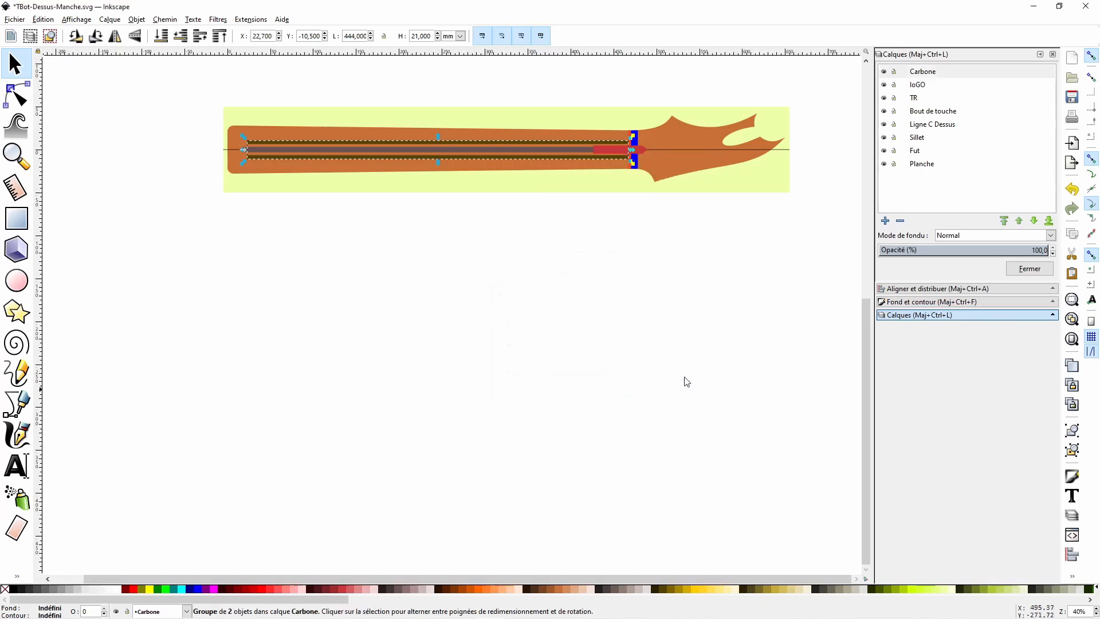
left_click(887, 74)
left_click(886, 74)
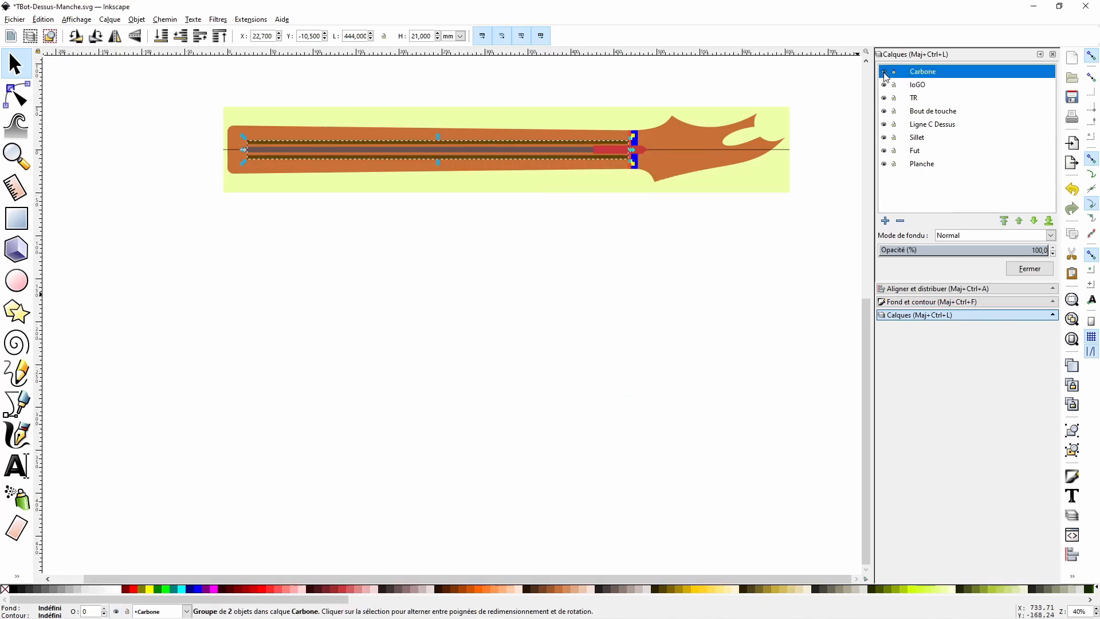
Move the red truss rod adjustment cavity shape to the TR layer.
left_click(690, 285)
left_click(617, 151)
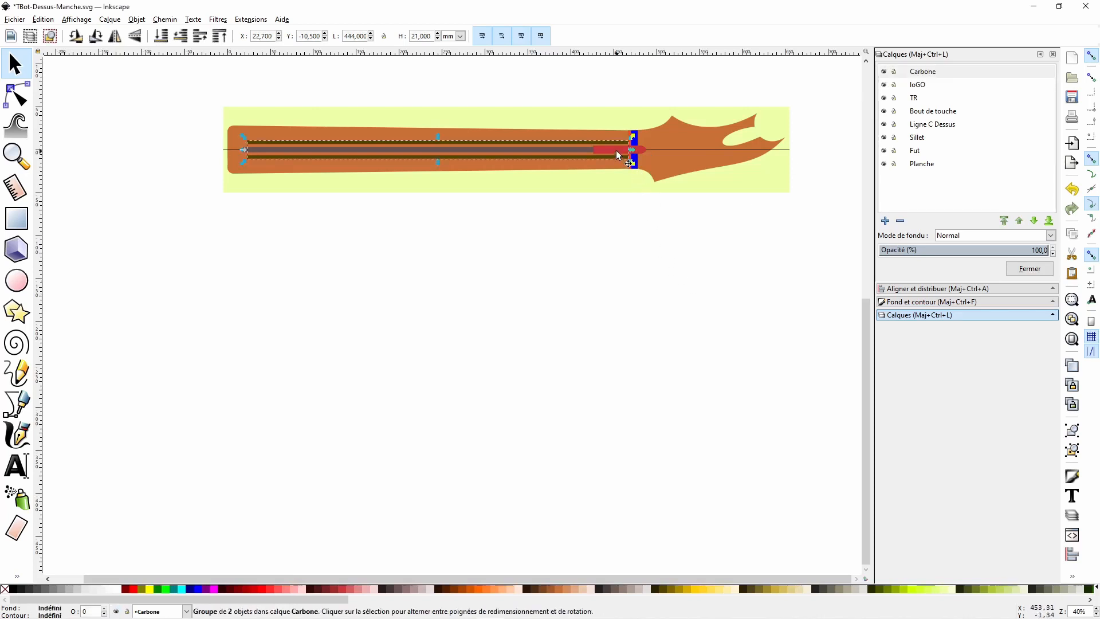
right_click(616, 150)
left_click(610, 222)
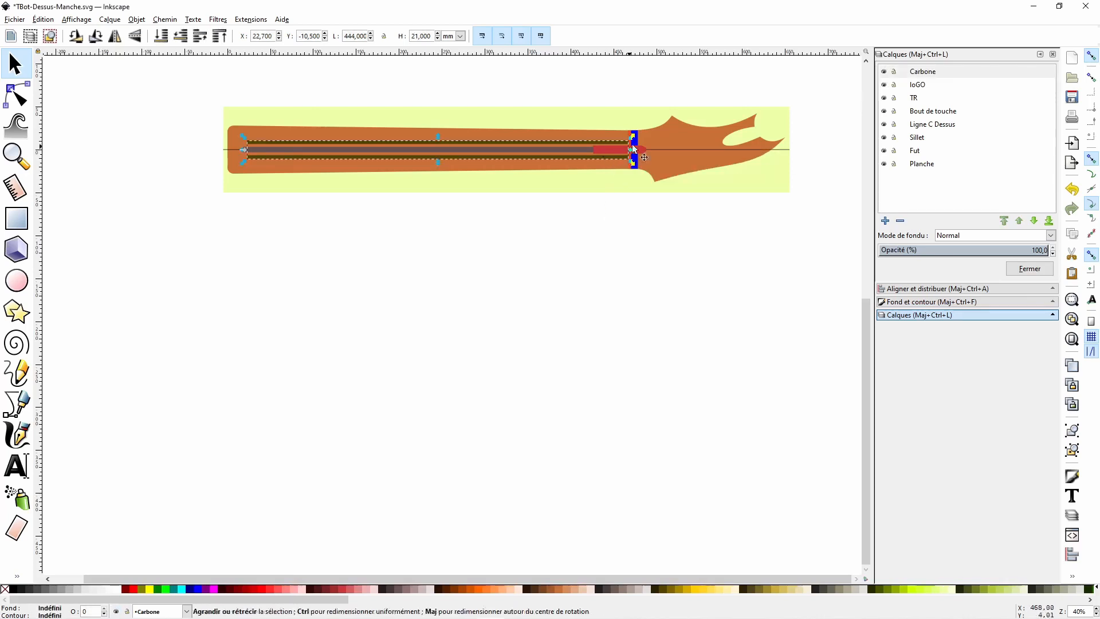
left_click(640, 148)
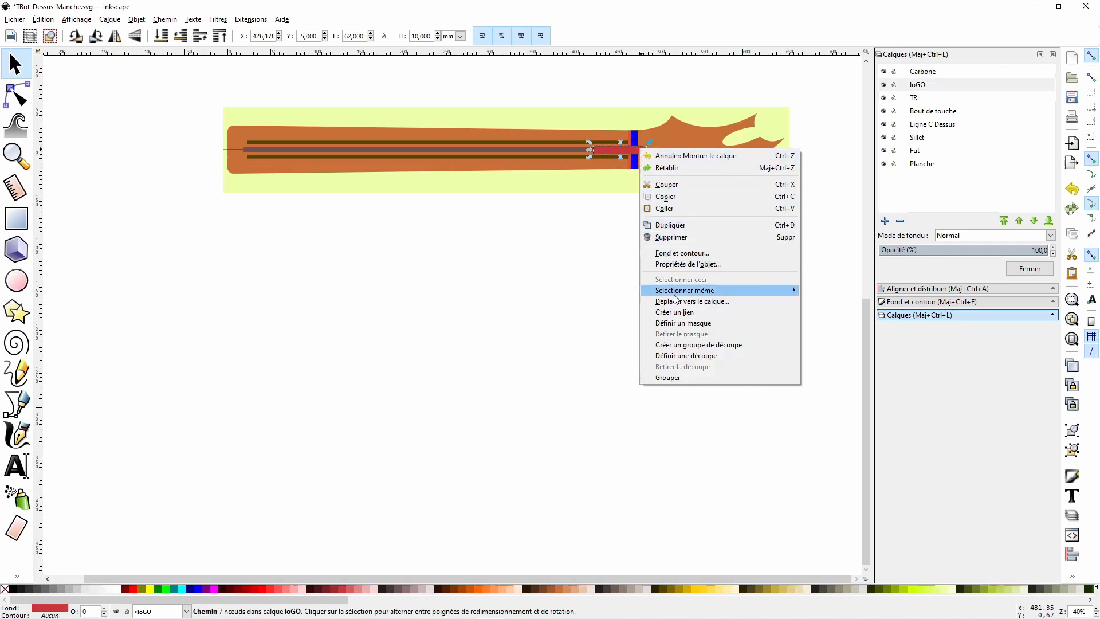
left_click(690, 301)
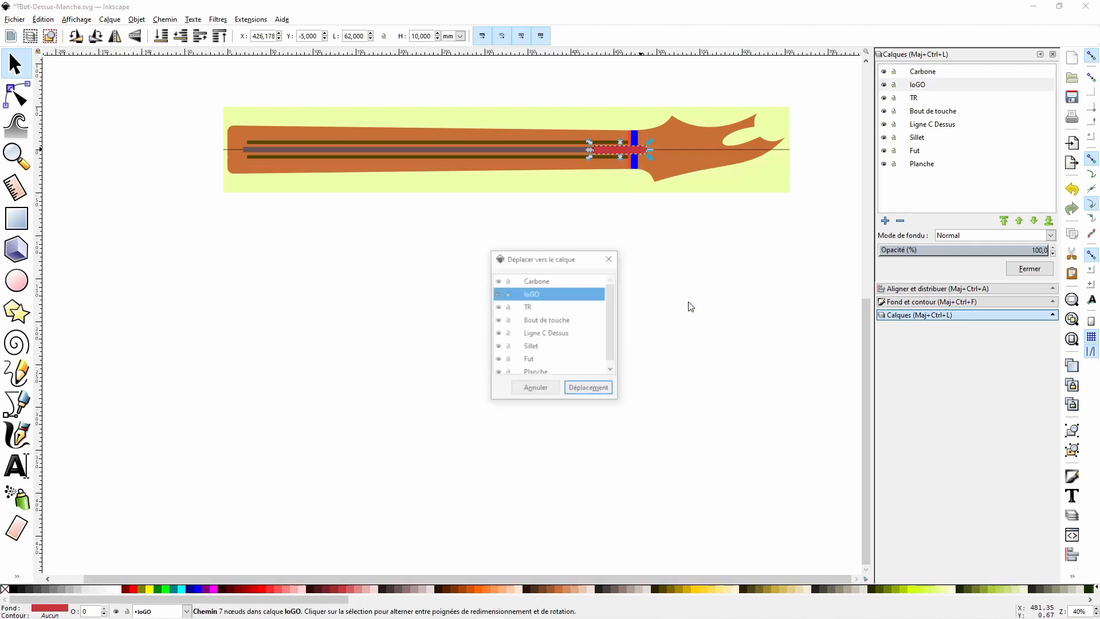
left_click(536, 307)
left_click(590, 390)
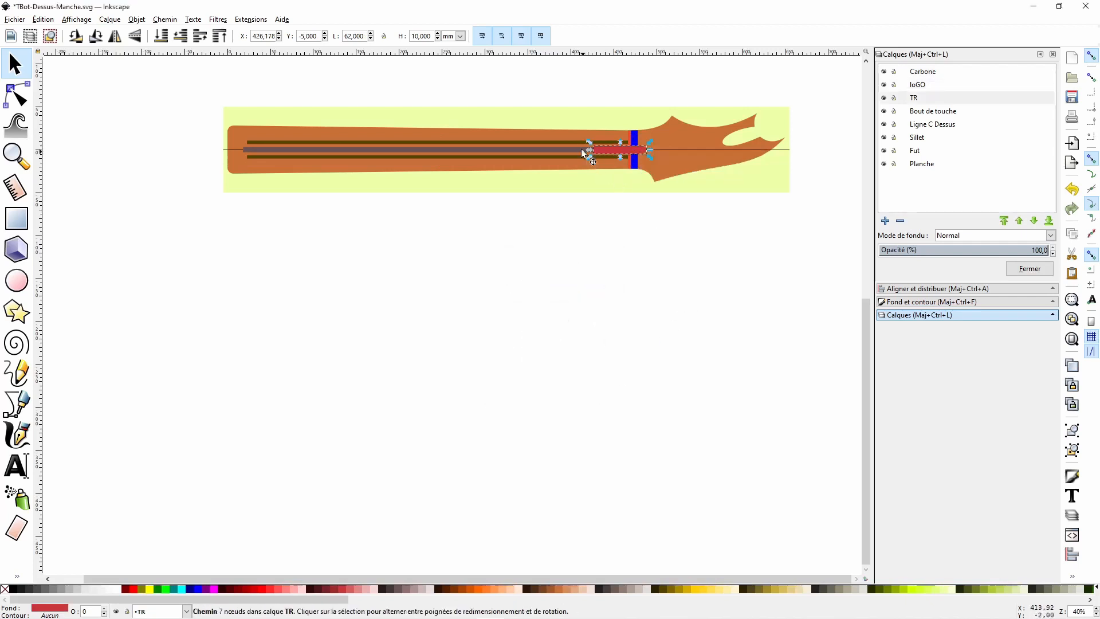
left_click(631, 307)
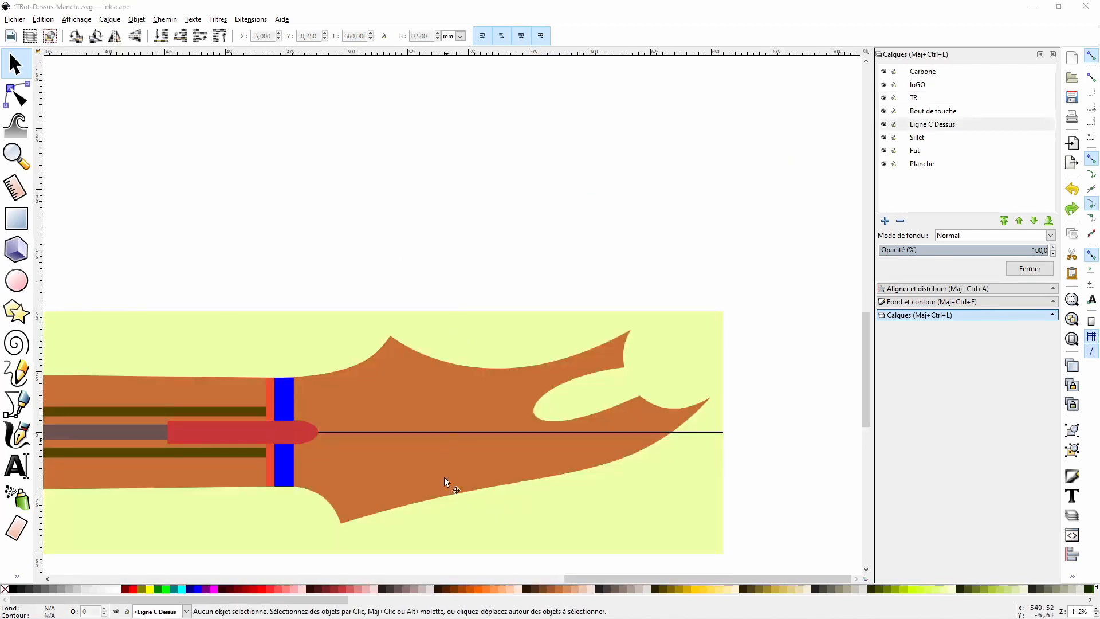
Switch to the logo.svg window, copy the round JY logo, and minimise that window.
mouse_move(425, 618)
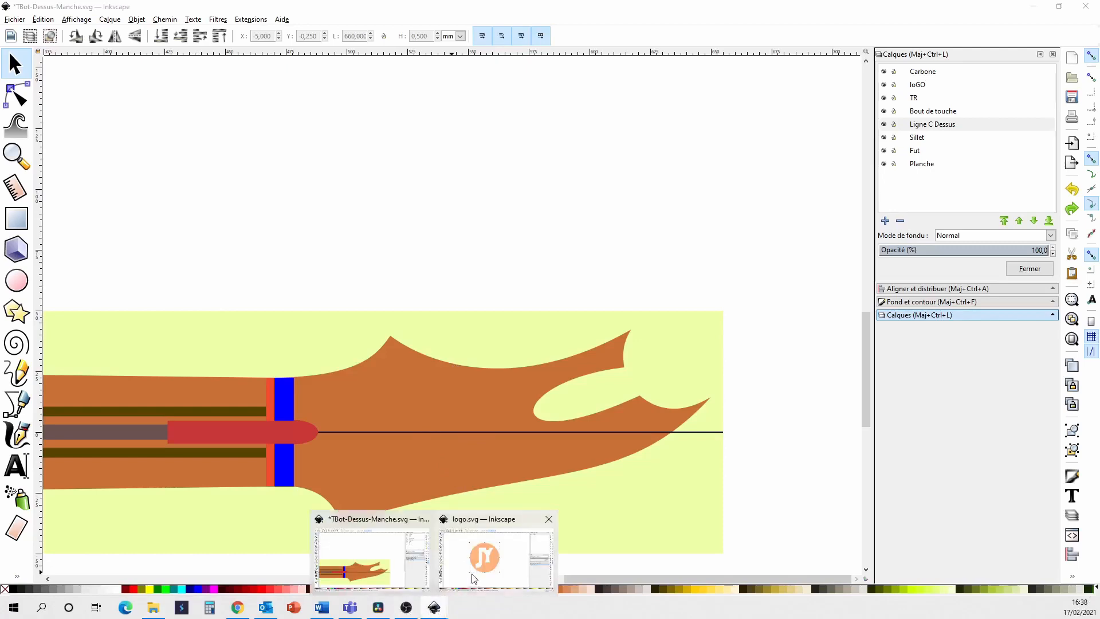
left_click(491, 559)
right_click(570, 311)
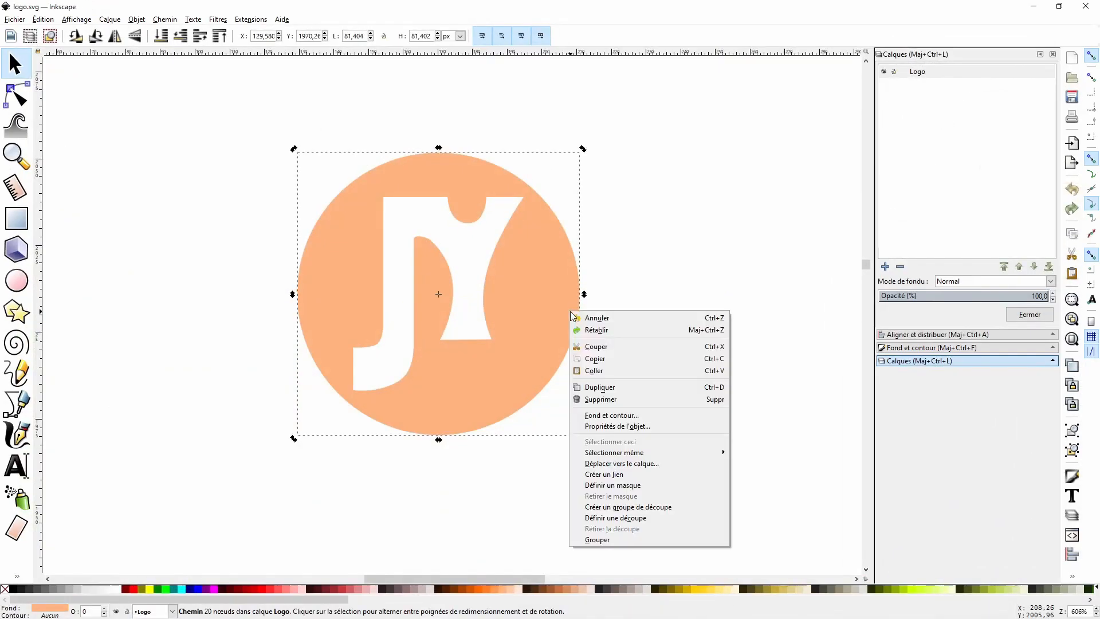
left_click(602, 359)
left_click(1033, 7)
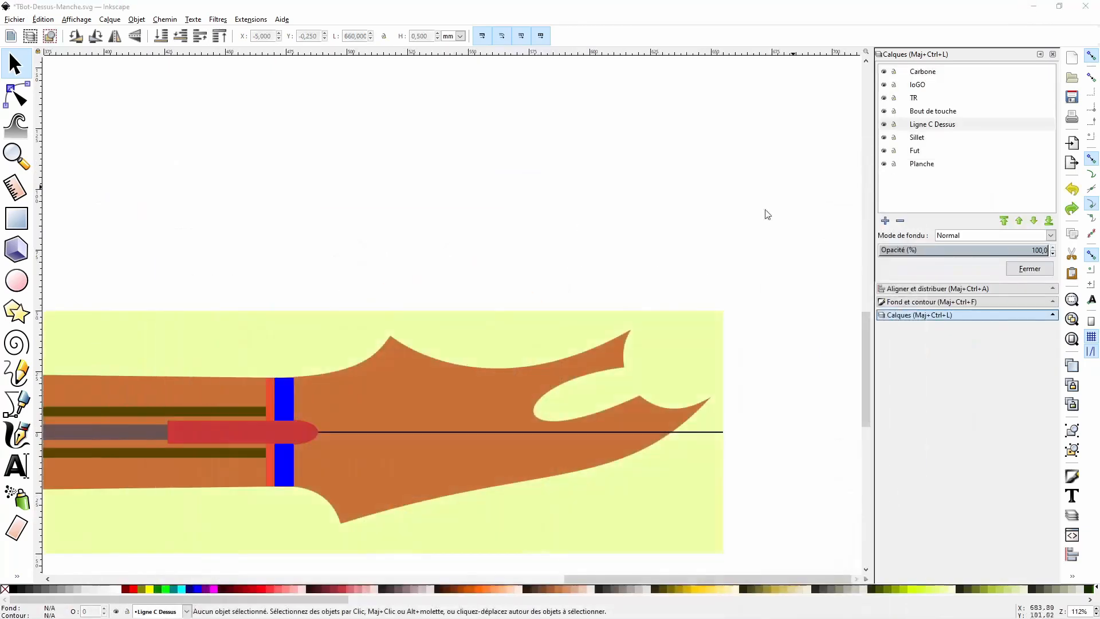
Paste the logo above the headstock in TBot-Dessus-Manche.svg and rotate it 90° clockwise.
right_click(495, 249)
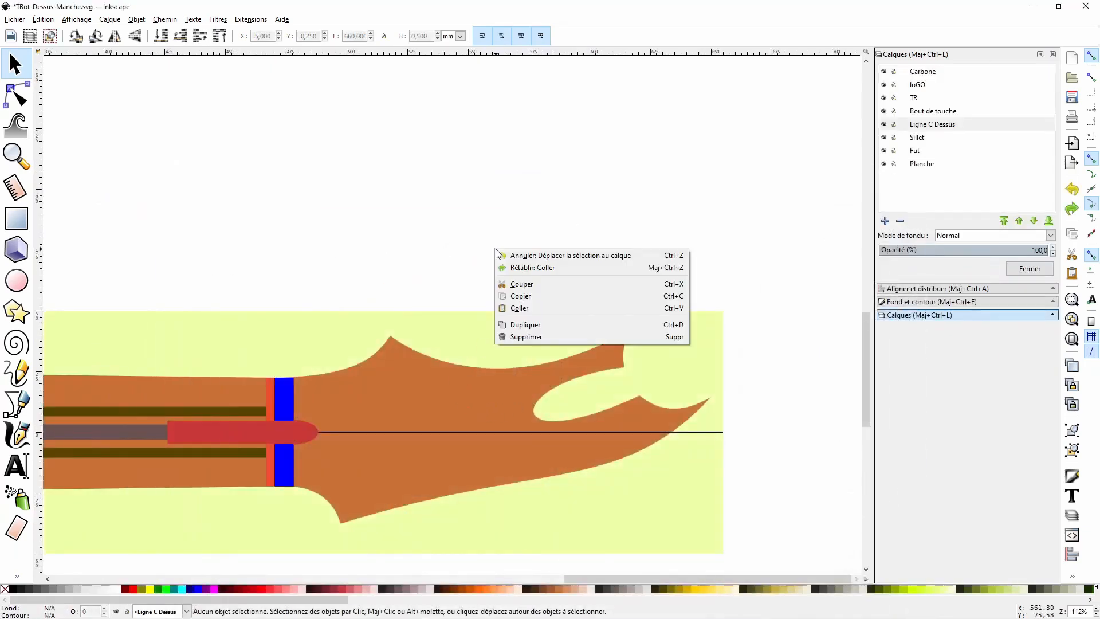
left_click(520, 308)
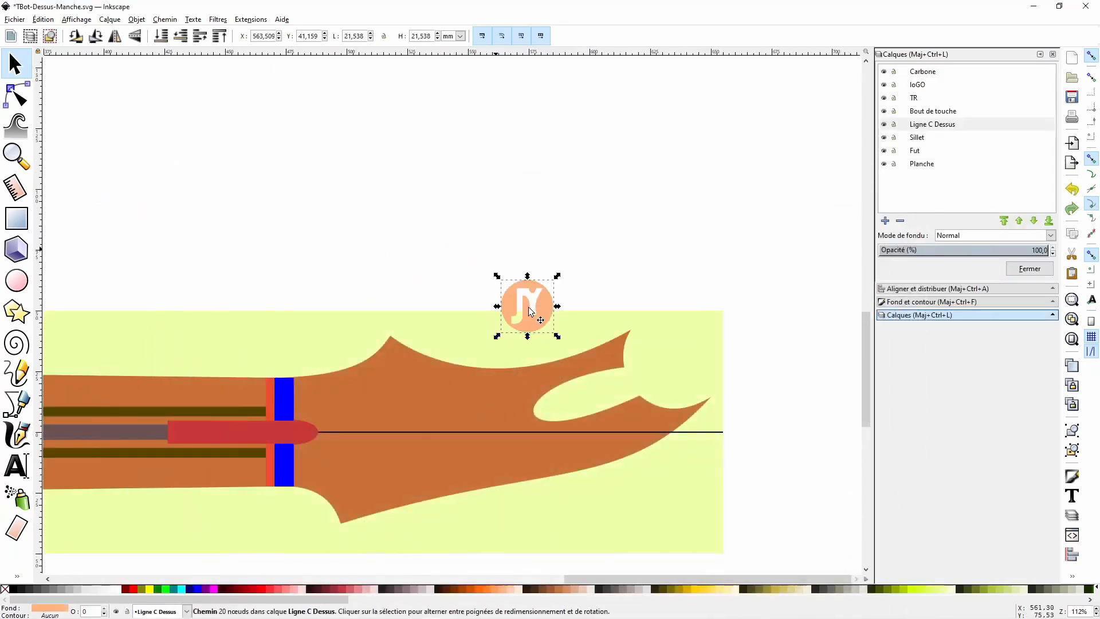
left_click(141, 21)
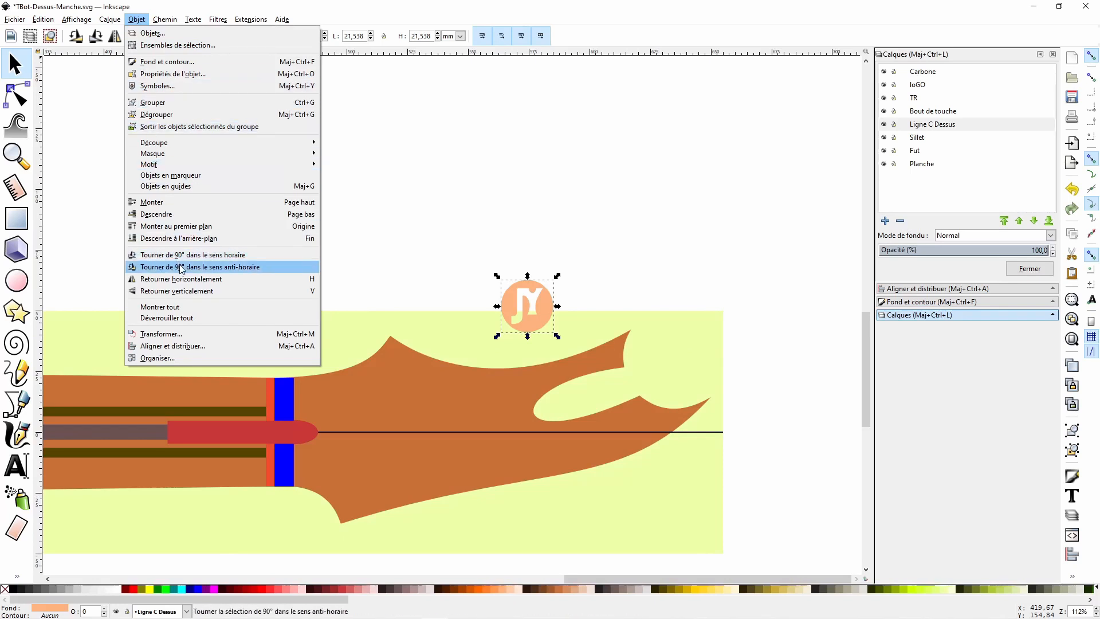
left_click(208, 260)
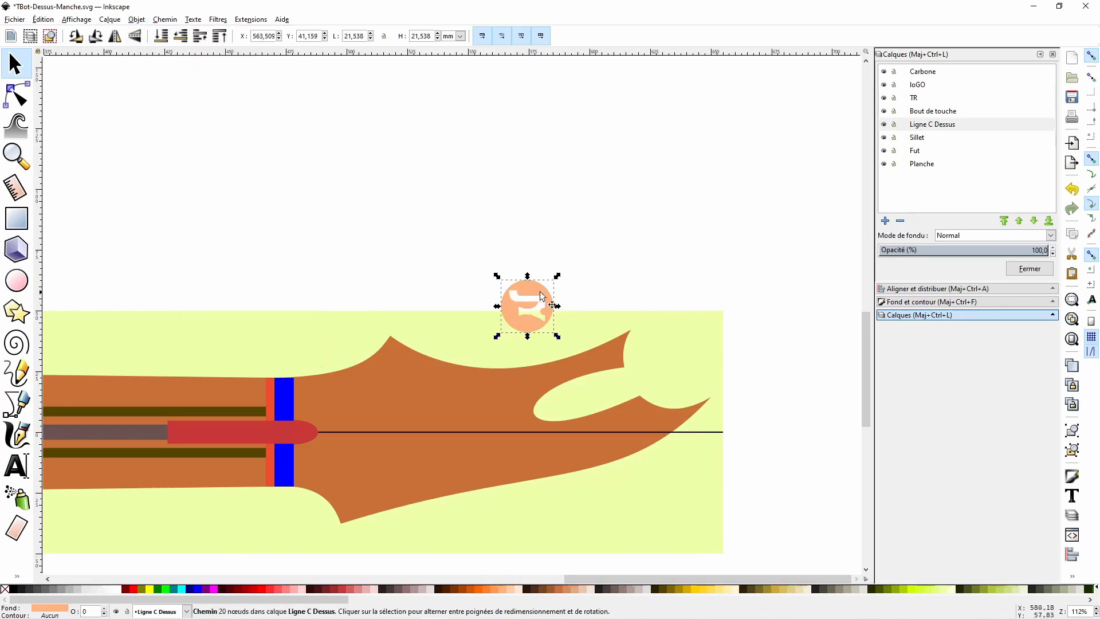
Centre the round JY logo vertically on the neck's centre line.
left_click(702, 430, "shift")
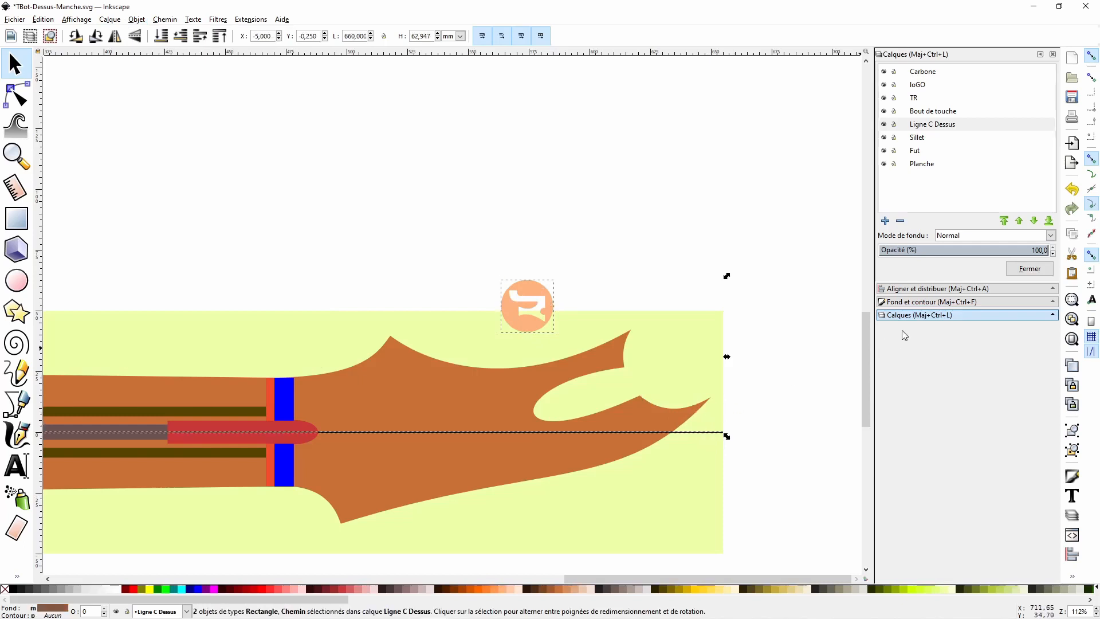
left_click(951, 288)
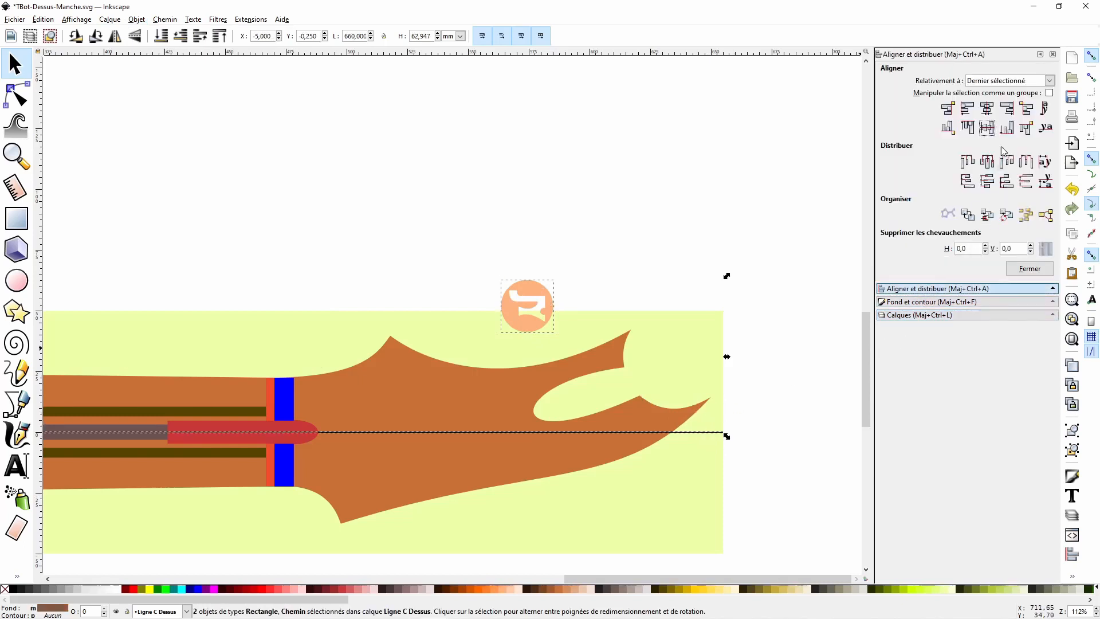
left_click(987, 127)
left_click(806, 305)
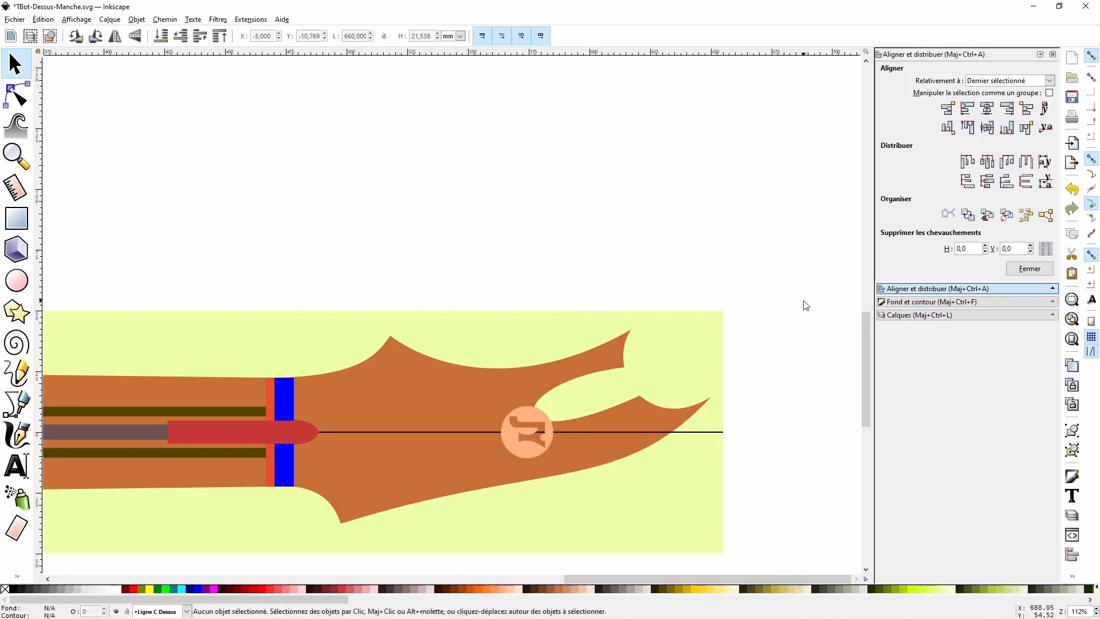
Move the JY logo horizontally along the centre line towards the nut, to about X 509 mm.
left_click(545, 424)
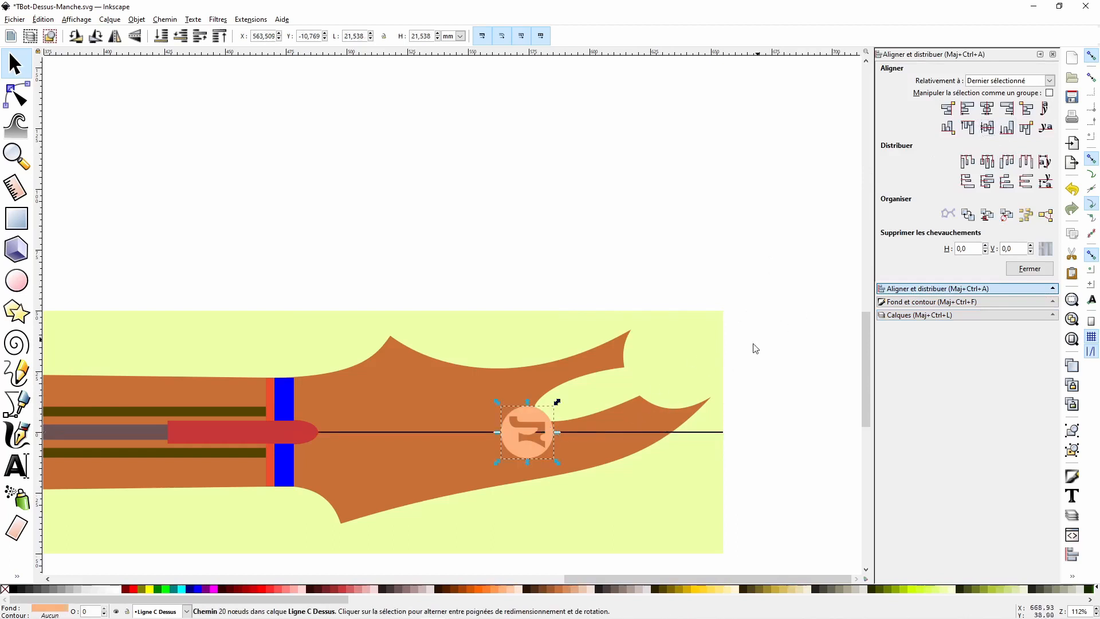
left_click_drag(537, 410, 402, 407)
left_click(653, 238)
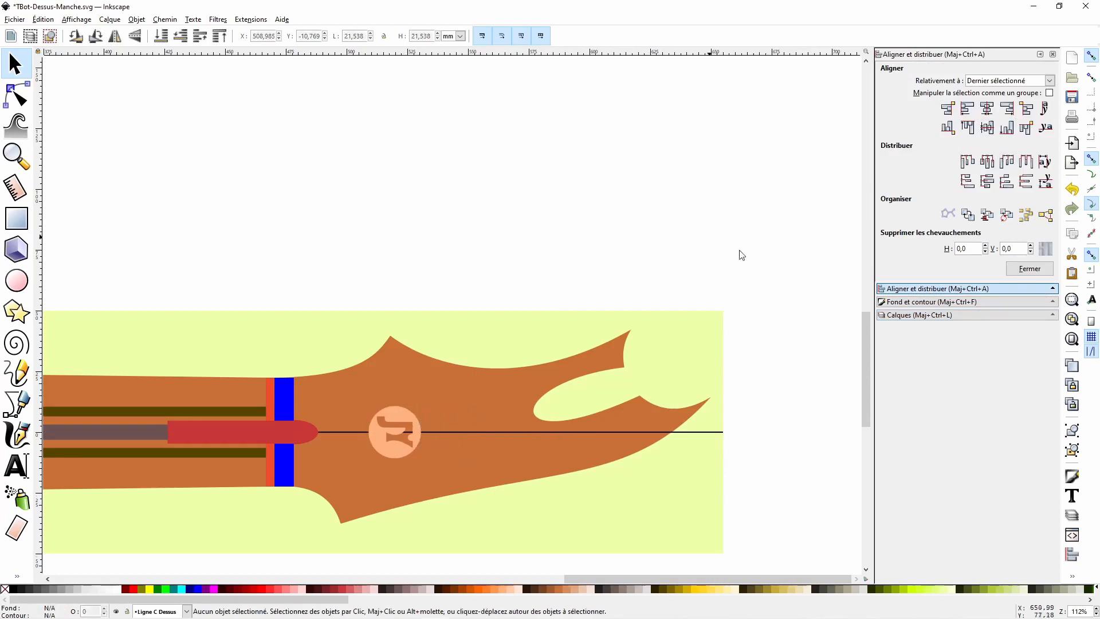
Add a layer named Logo above the Ligne C Dessus layer.
left_click(906, 315)
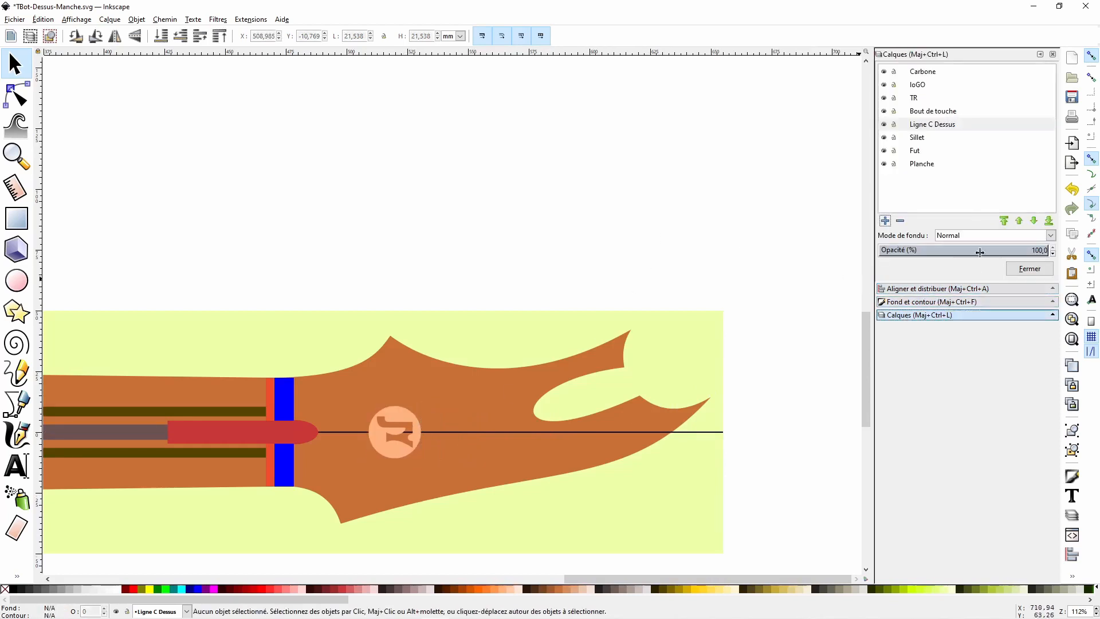
left_click(885, 221)
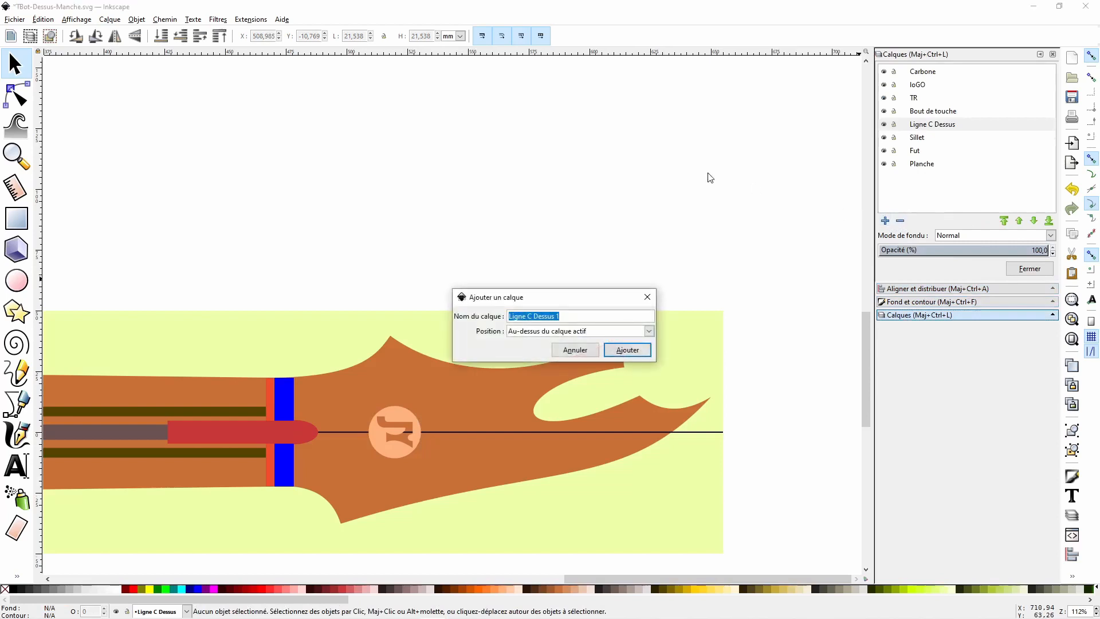
type("Logo")
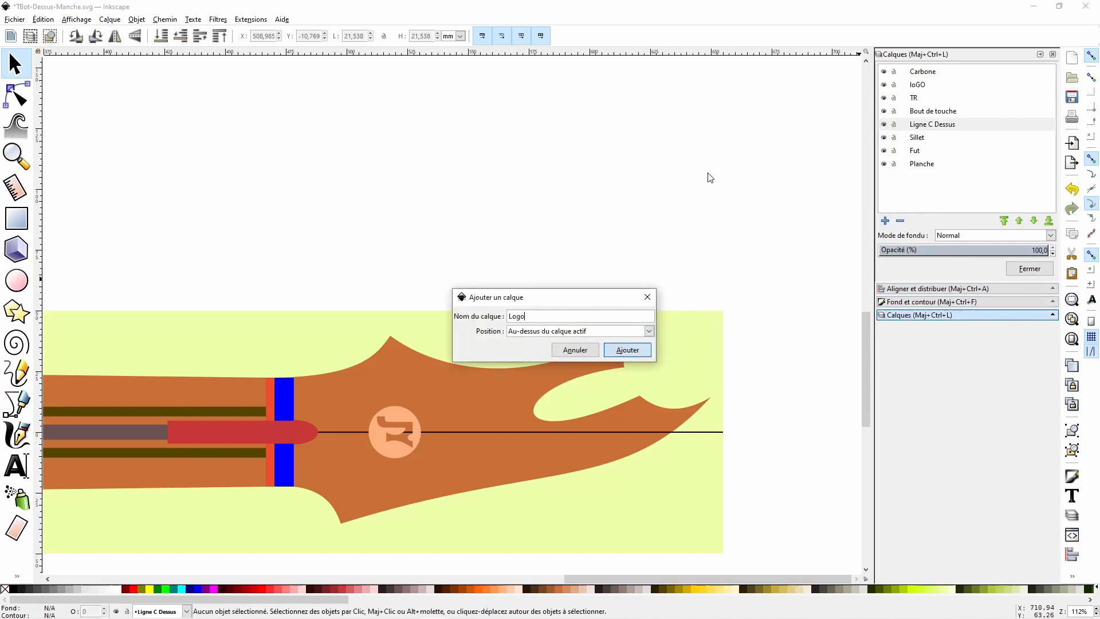
key("Return")
Move the JY logo on the headstock to the existing loGO layer.
right_click(404, 413)
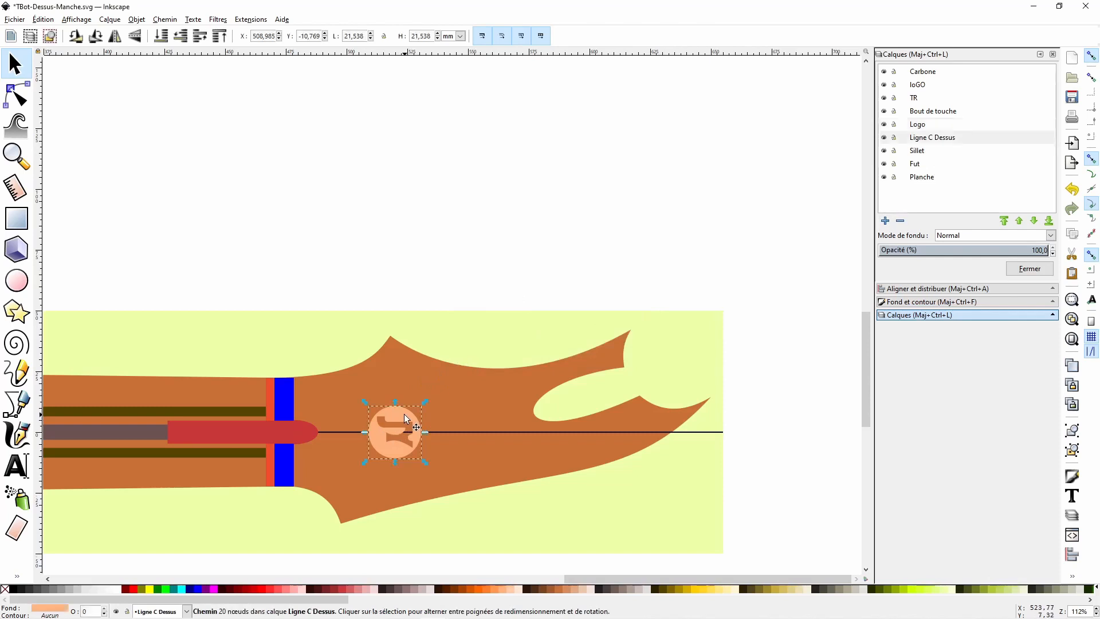
left_click(487, 338)
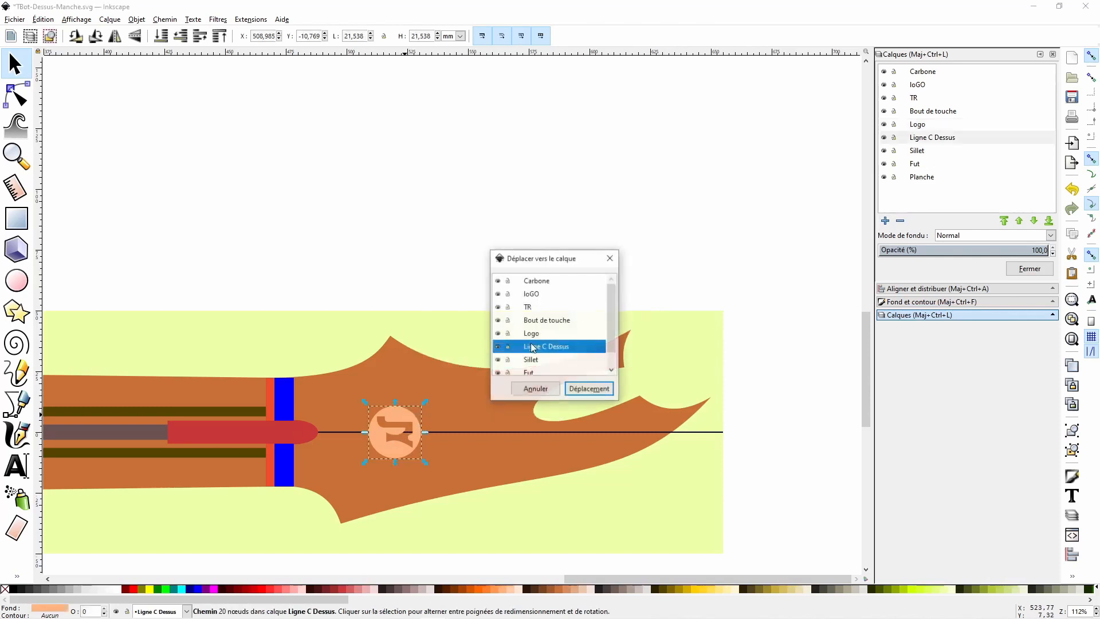
left_click(555, 294)
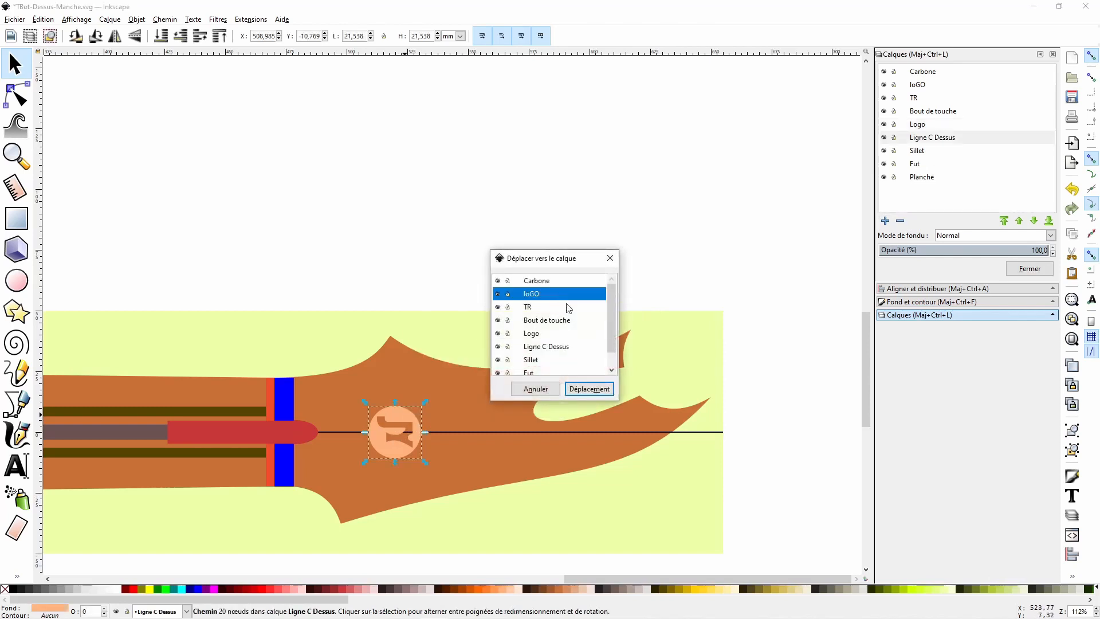
left_click(587, 389)
left_click(771, 300)
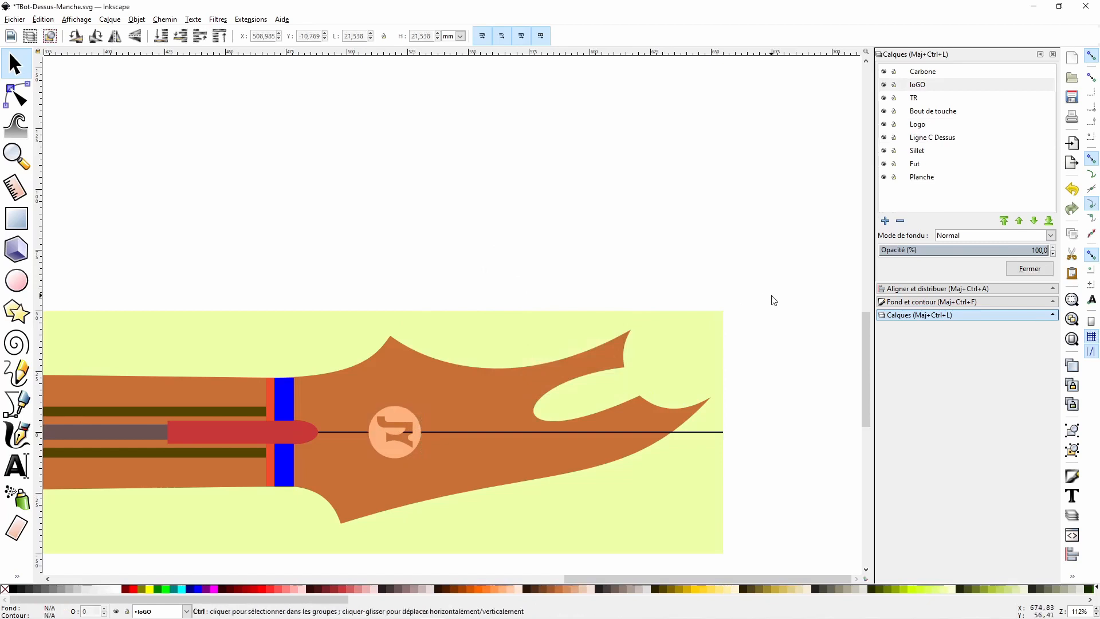
Select all objects of the neck drawing and convert them to paths.
scroll(770, 300, "down", 3)
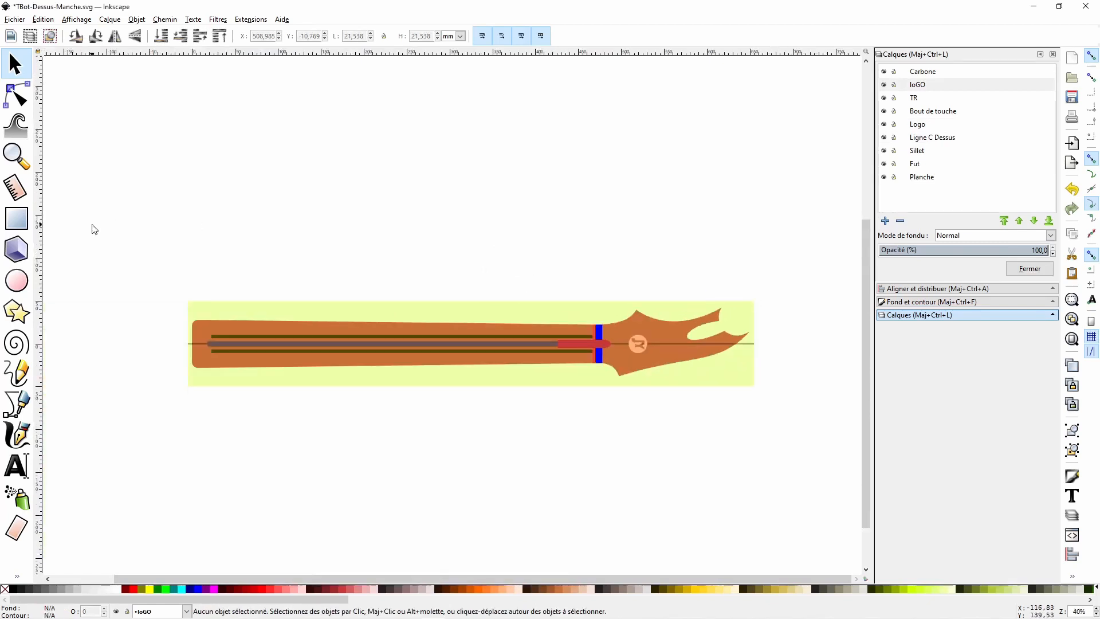
left_click_drag(92, 228, 799, 444)
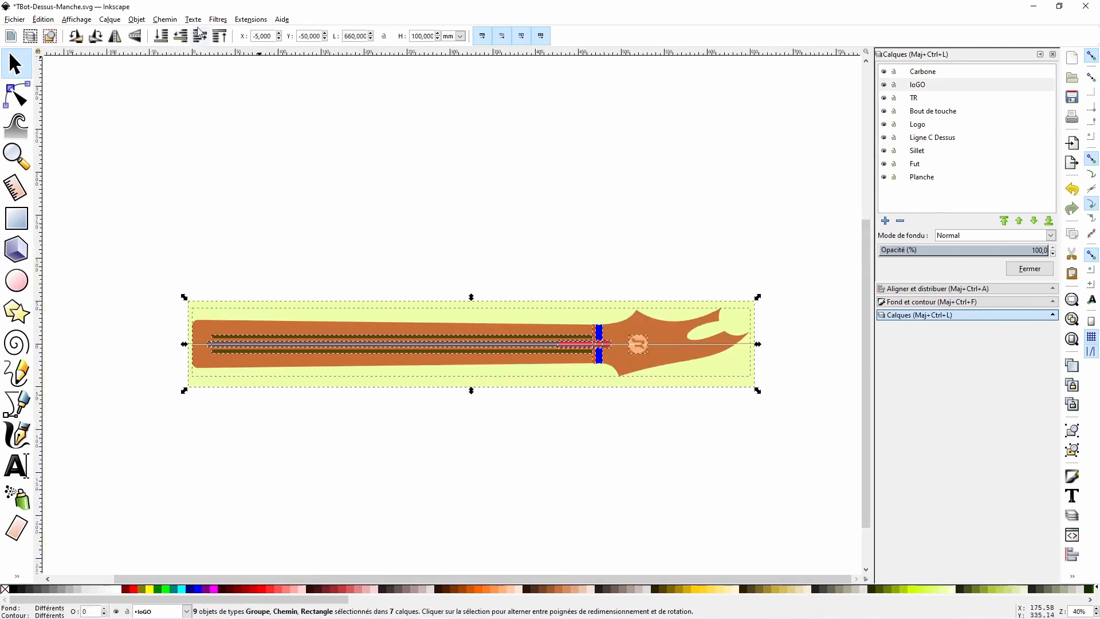
left_click(167, 21)
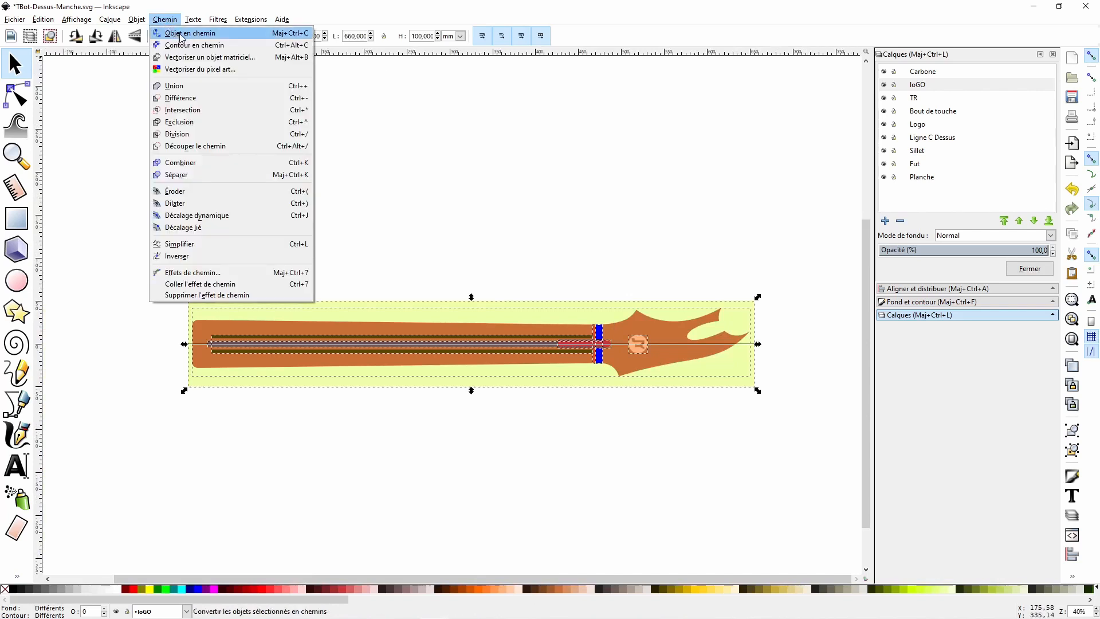
left_click(185, 35)
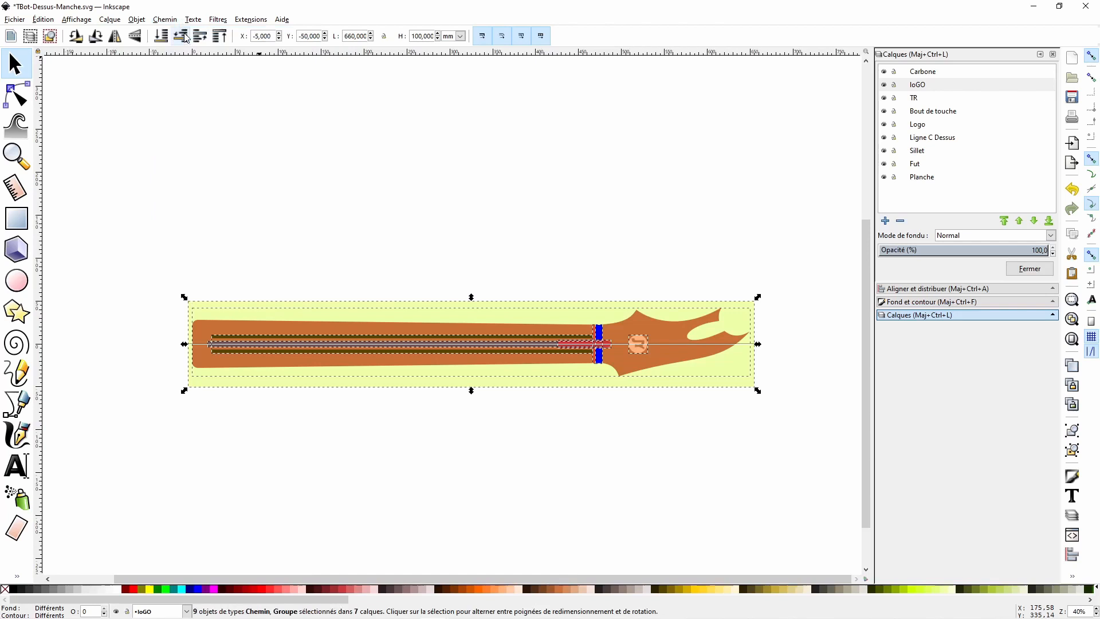
left_click(298, 146)
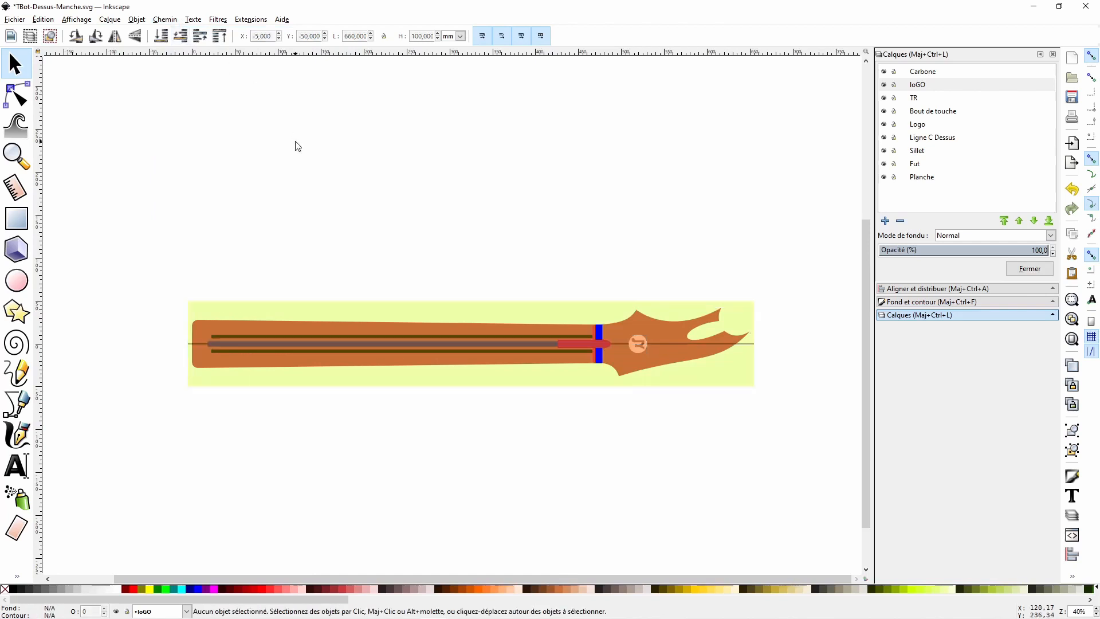
Hide the Sillet and Bout de touche layers and save the drawing over TBot-Dessus-Manche in Inkscape SVG format.
left_click(884, 151)
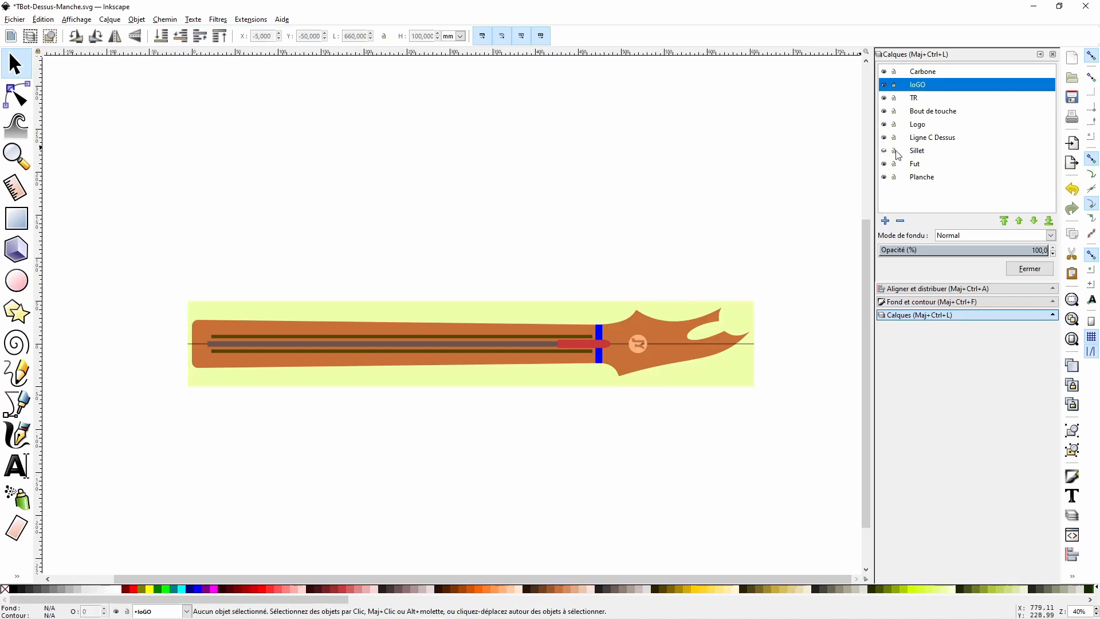
left_click(884, 111)
left_click(22, 21)
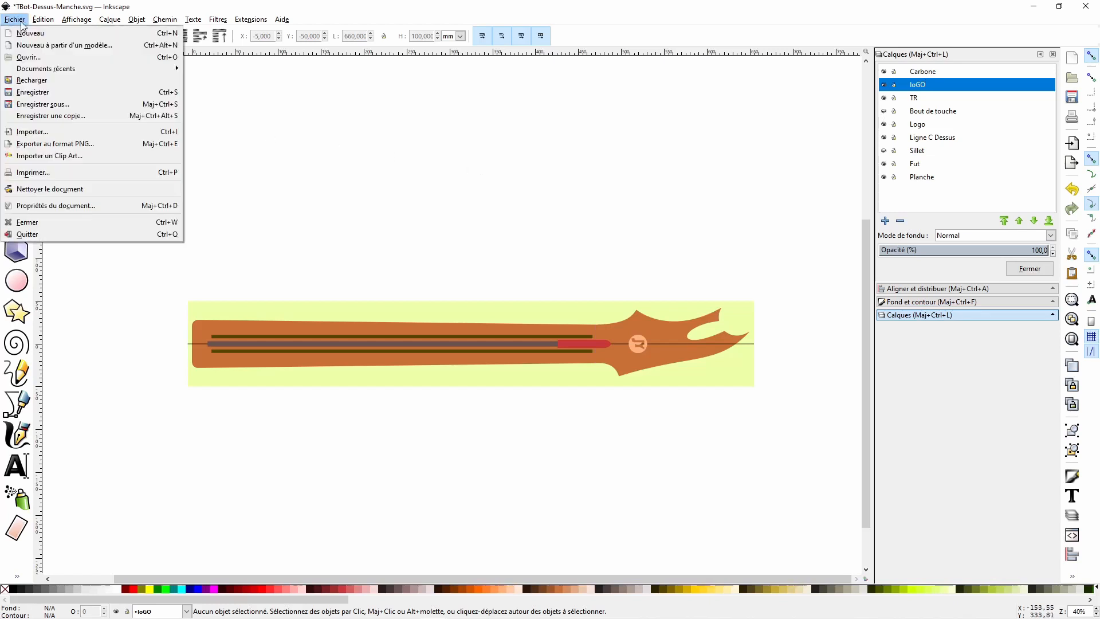
left_click(46, 106)
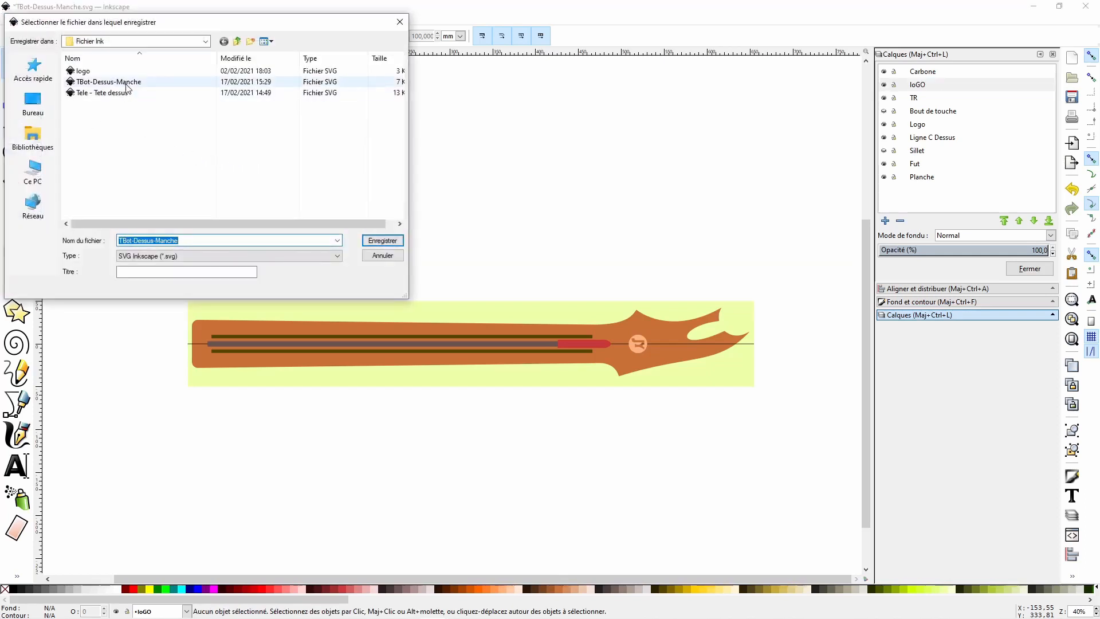
left_click(127, 84)
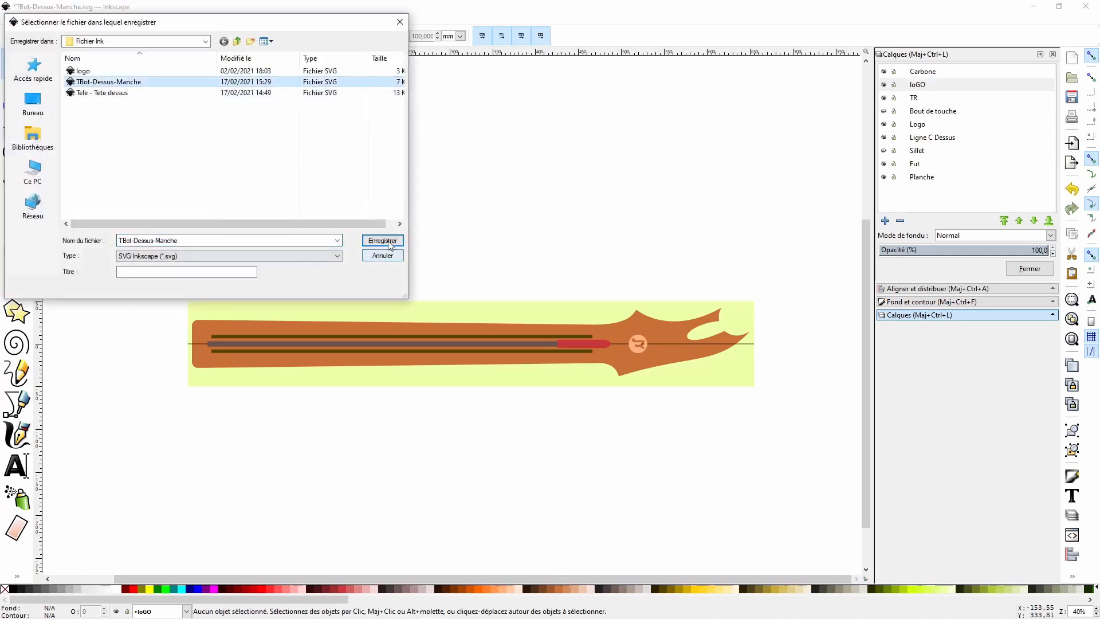
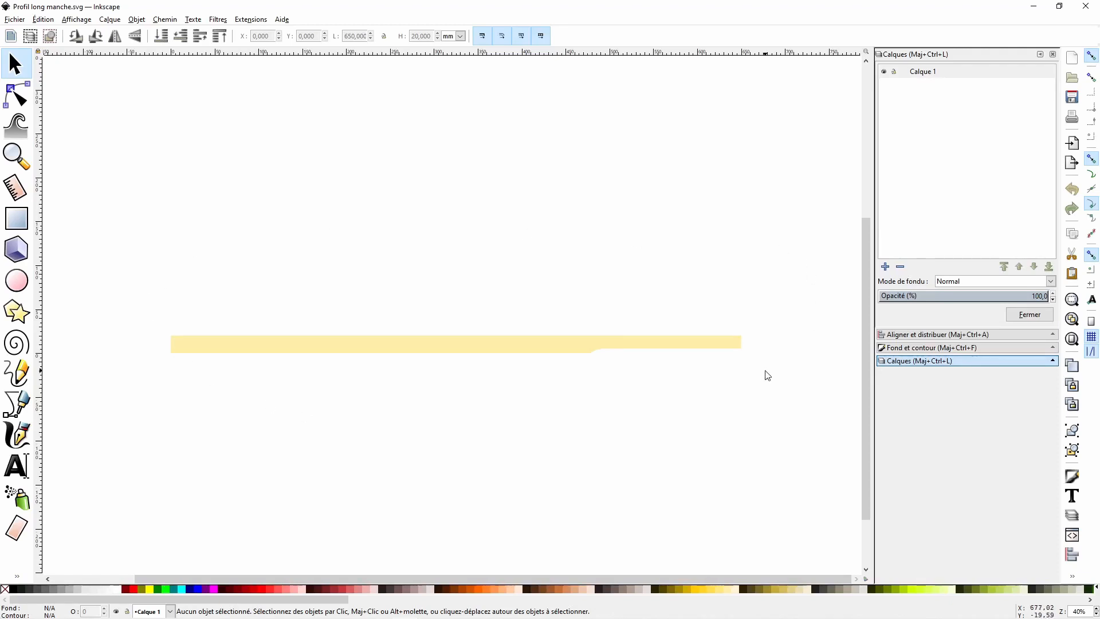
Draw a rectangle above the long neck profile and set it to 5 mm wide and 20 mm high.
left_click(264, 346)
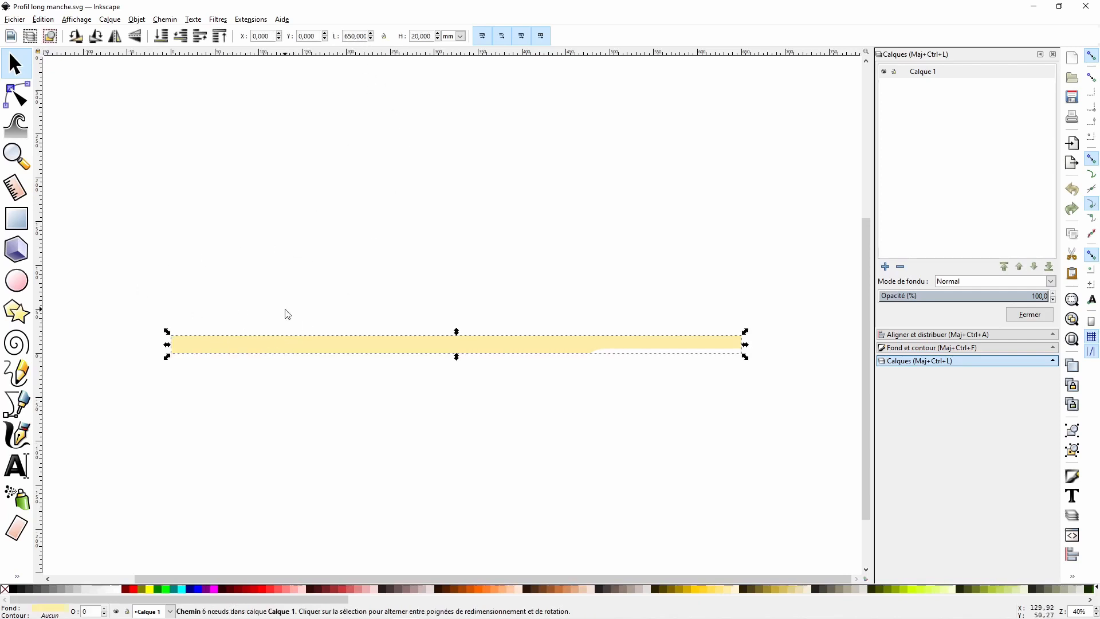
left_click(16, 219)
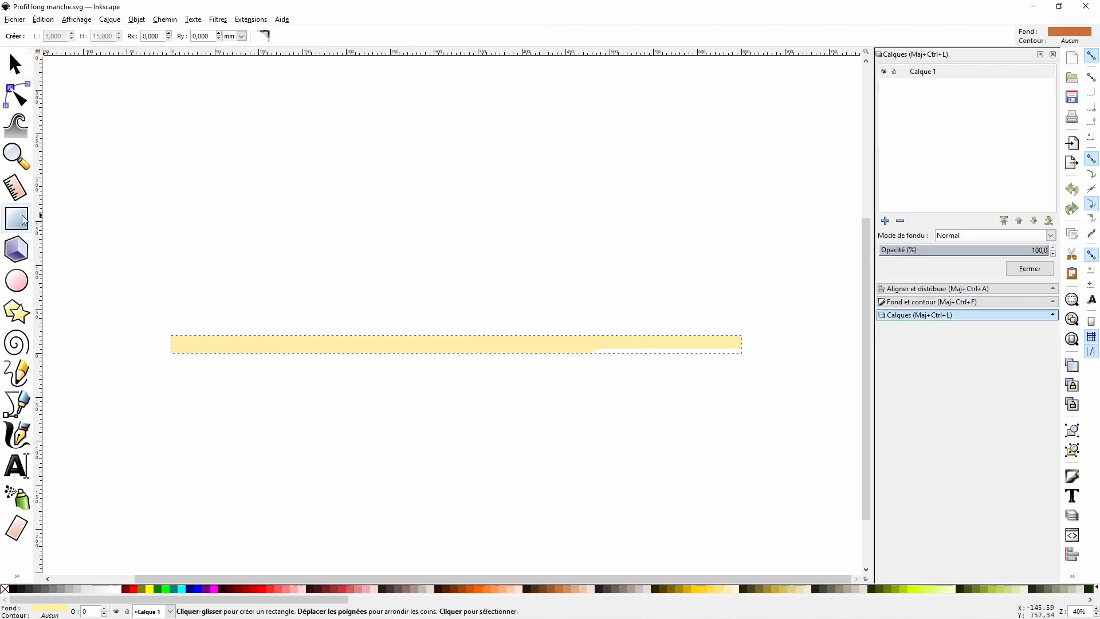
mouse_move(130, 198)
left_mouse_down()
mouse_move(154, 208)
mouse_move(162, 234)
left_mouse_up()
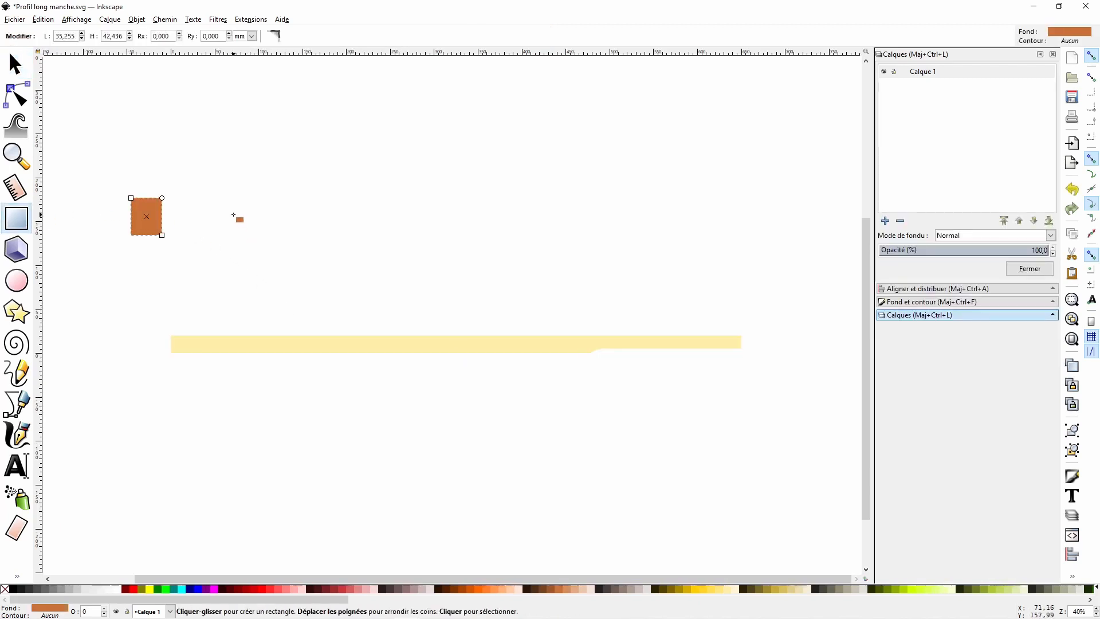
double_click(66, 36)
type("5")
key("Tab")
type("20")
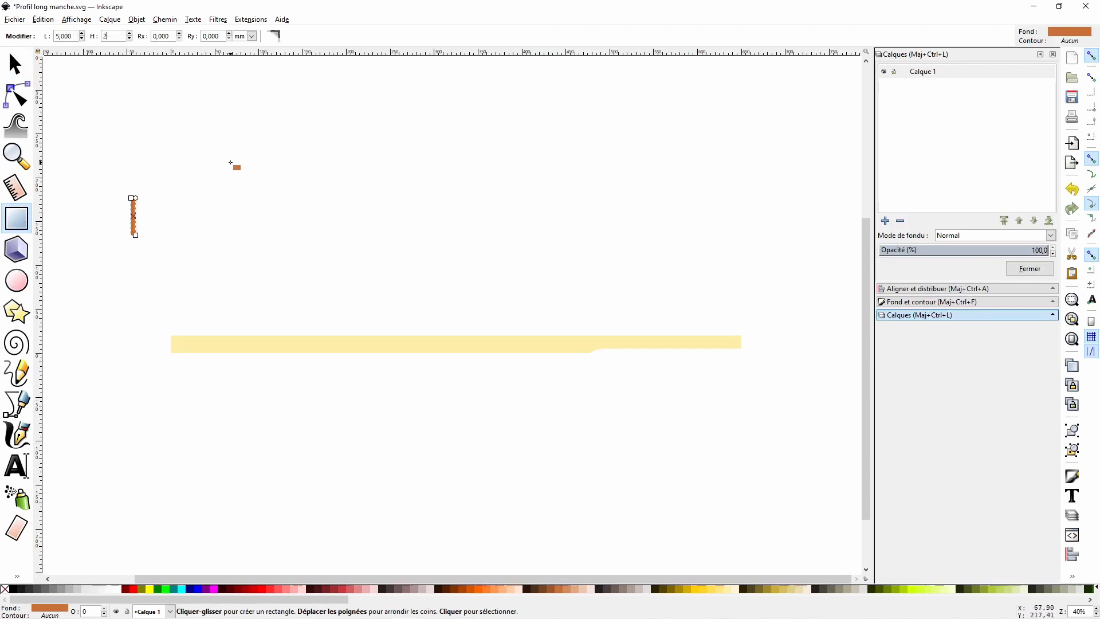
key("Return")
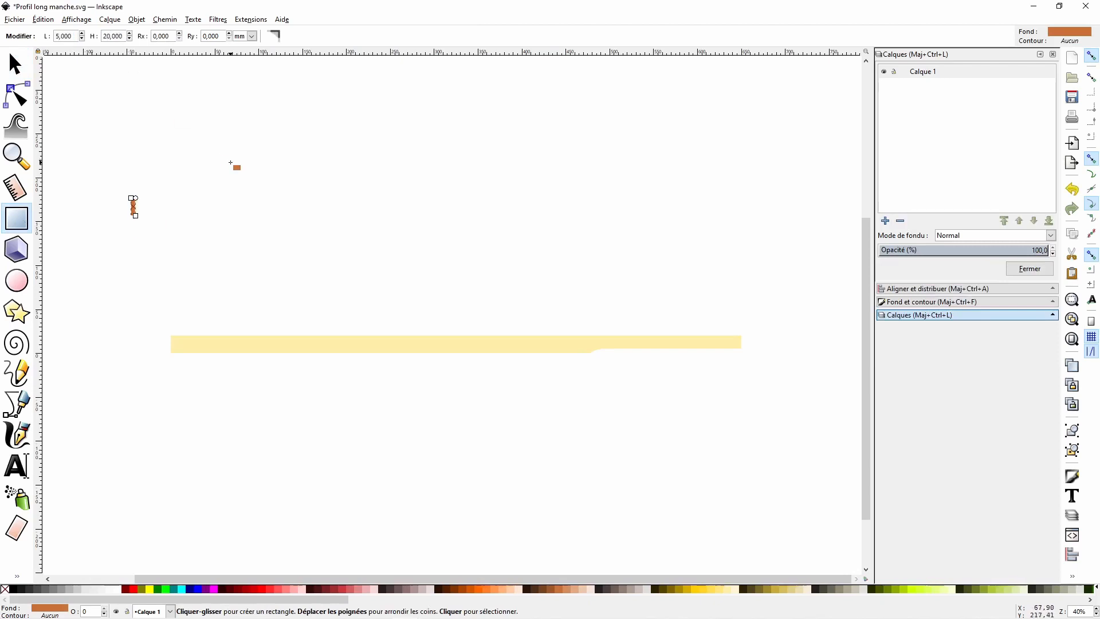
Duplicate the 5 × 20 mm rectangle and place the copy against the profile's left end, vertically centred on the profile.
left_click(15, 64)
right_click(133, 208)
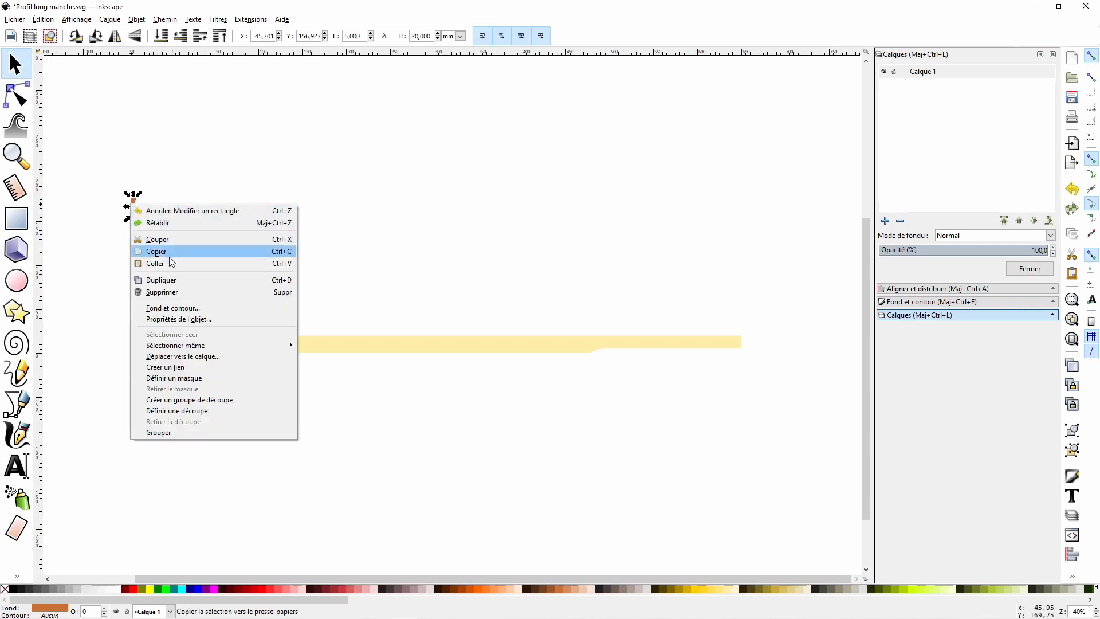
left_click(181, 282)
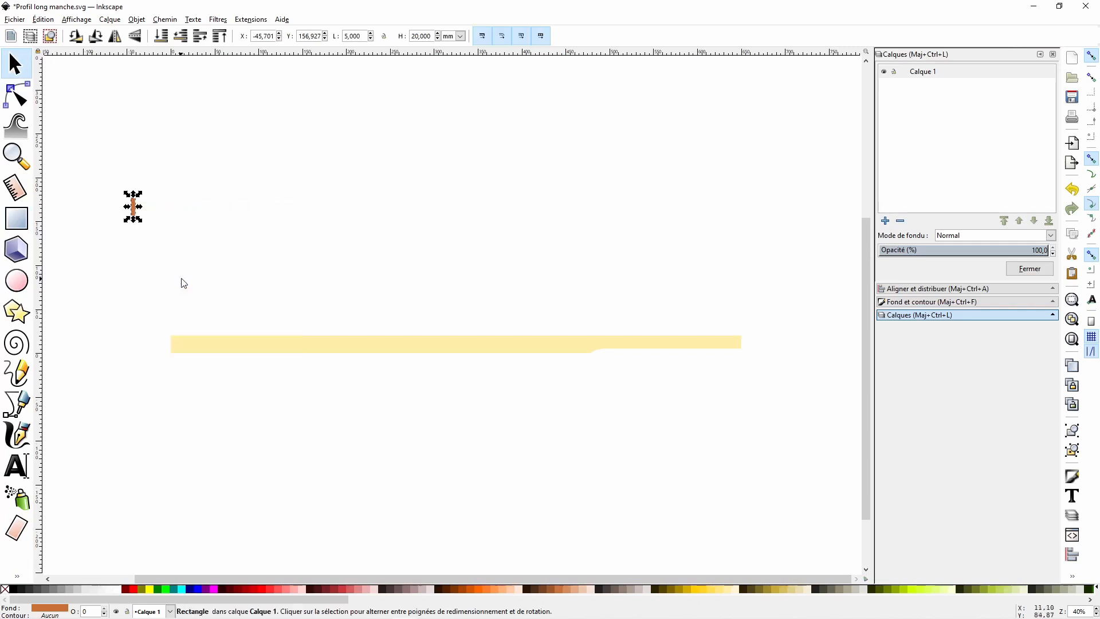
left_click(299, 338, "shift")
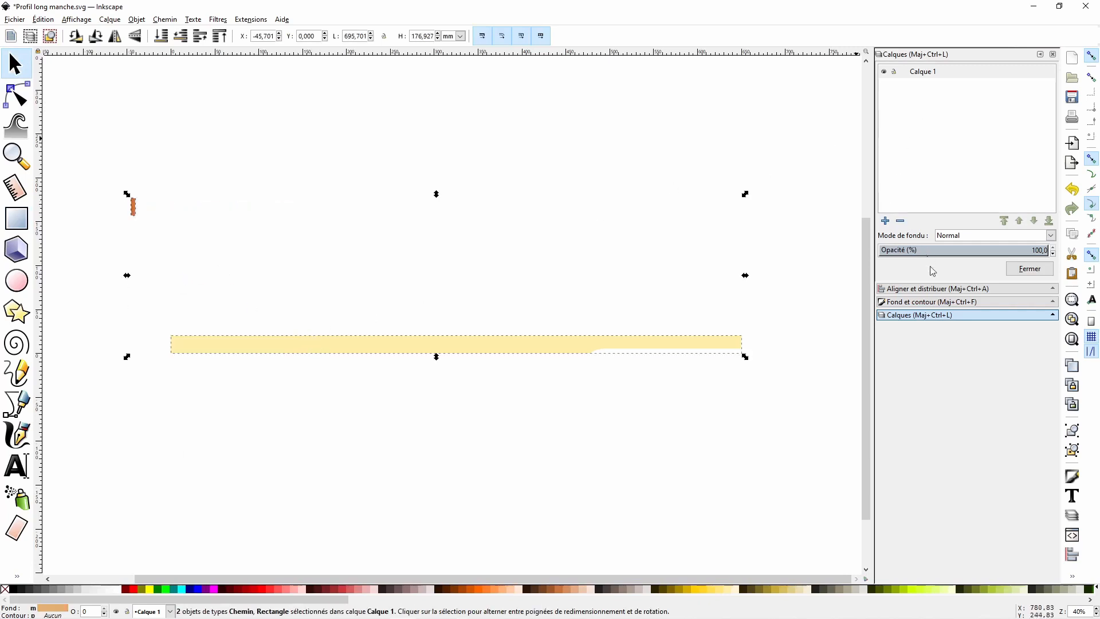
left_click(933, 288)
left_click(948, 108)
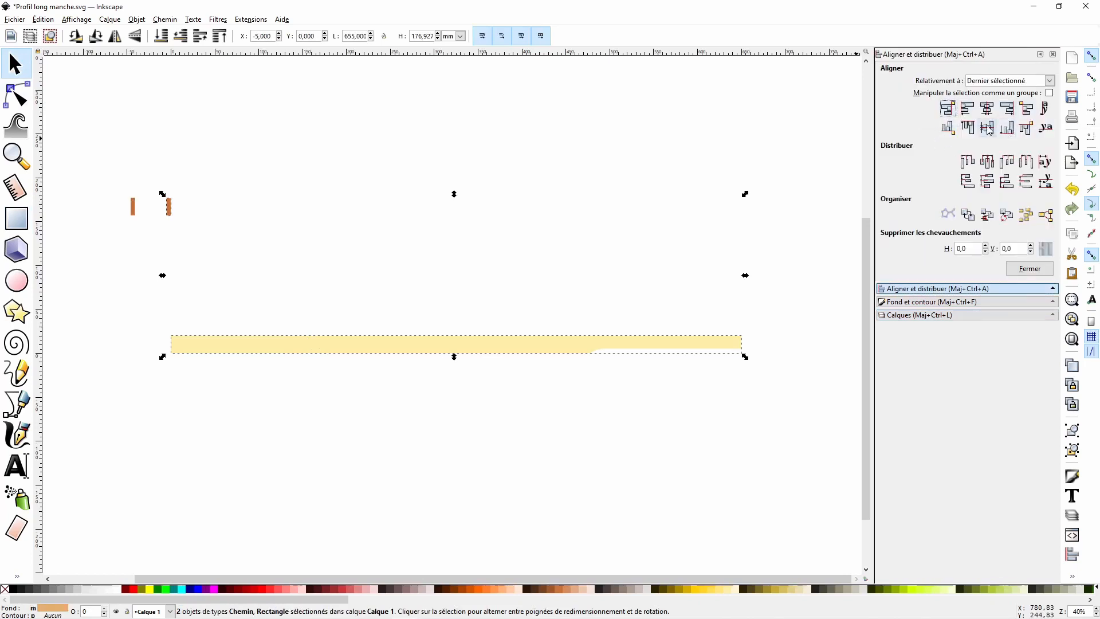
left_click(986, 127)
Place the original 5 × 20 mm rectangle against the profile's right end, vertically centred on the profile.
left_click(133, 206)
left_click(388, 339, "shift")
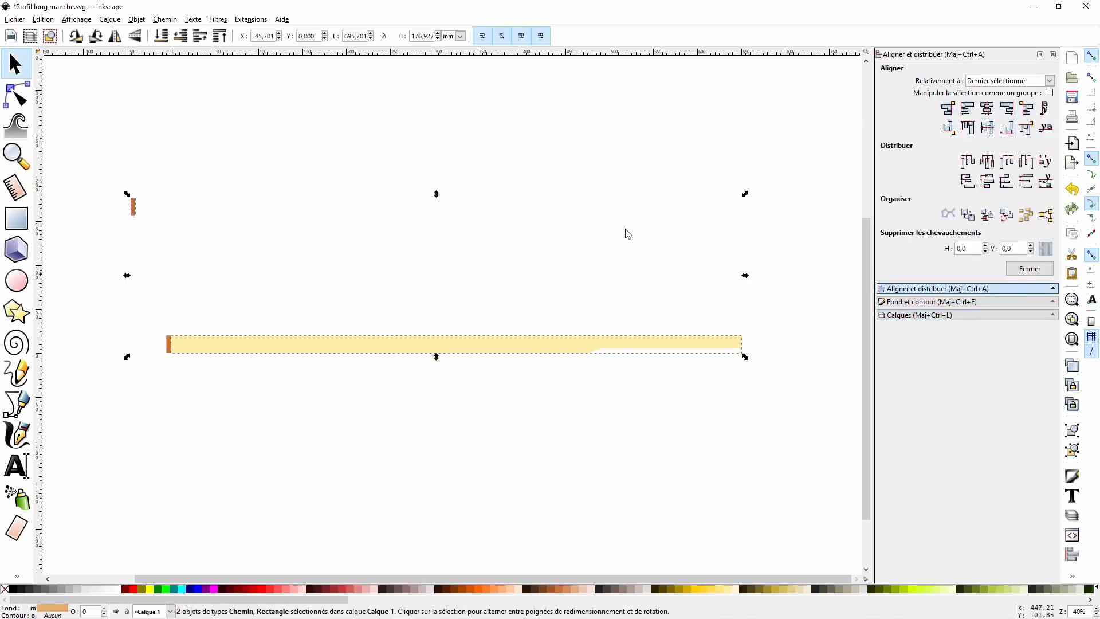
left_click(1028, 108)
left_click(997, 130)
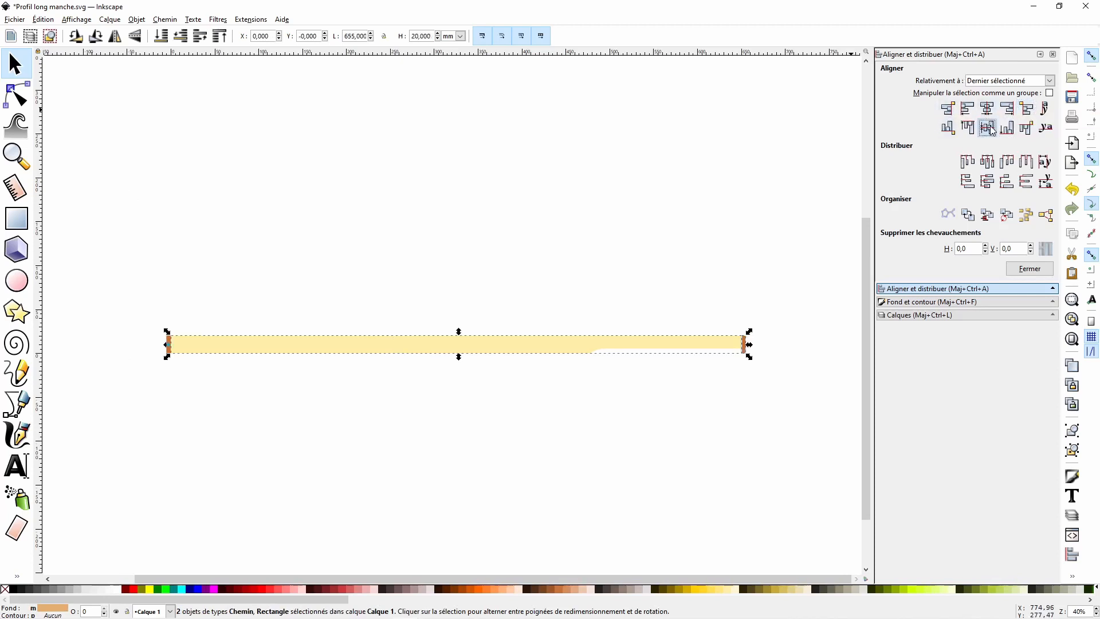
Convert the long neck profile and its two end rectangles to paths and merge them into one shape with Union.
left_click_drag(121, 288, 776, 382)
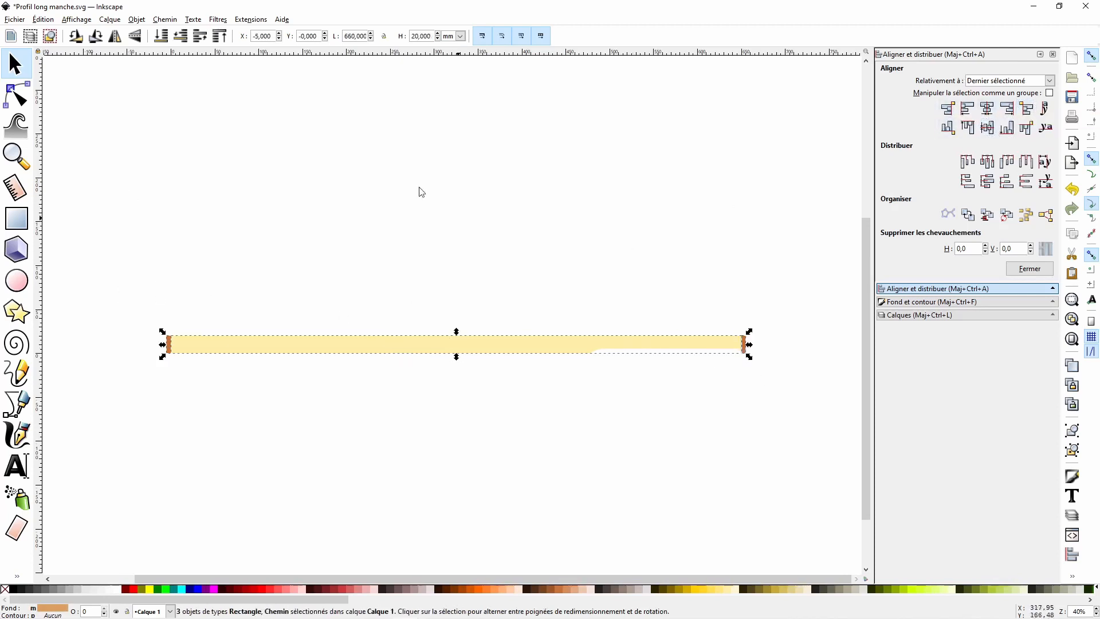
left_click(165, 20)
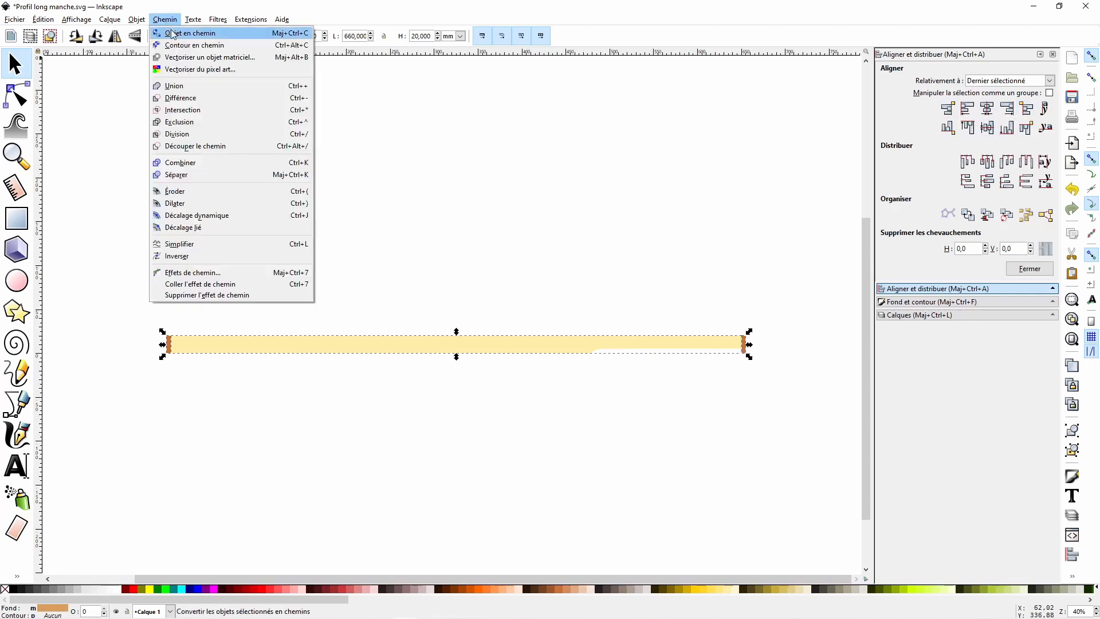
left_click(189, 34)
left_click(165, 19)
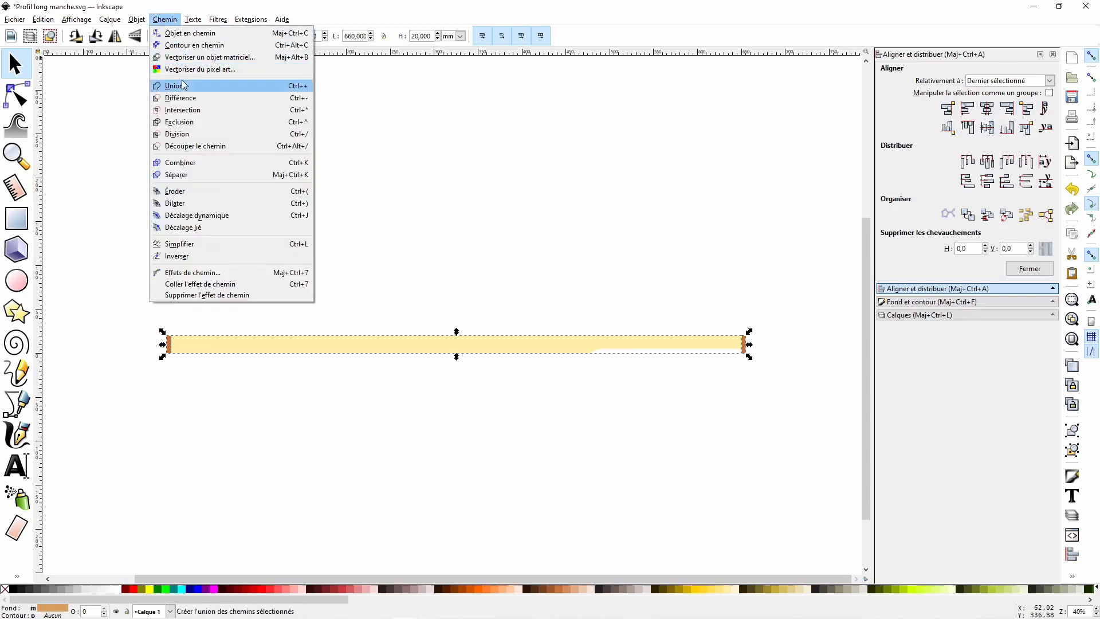
left_click(175, 86)
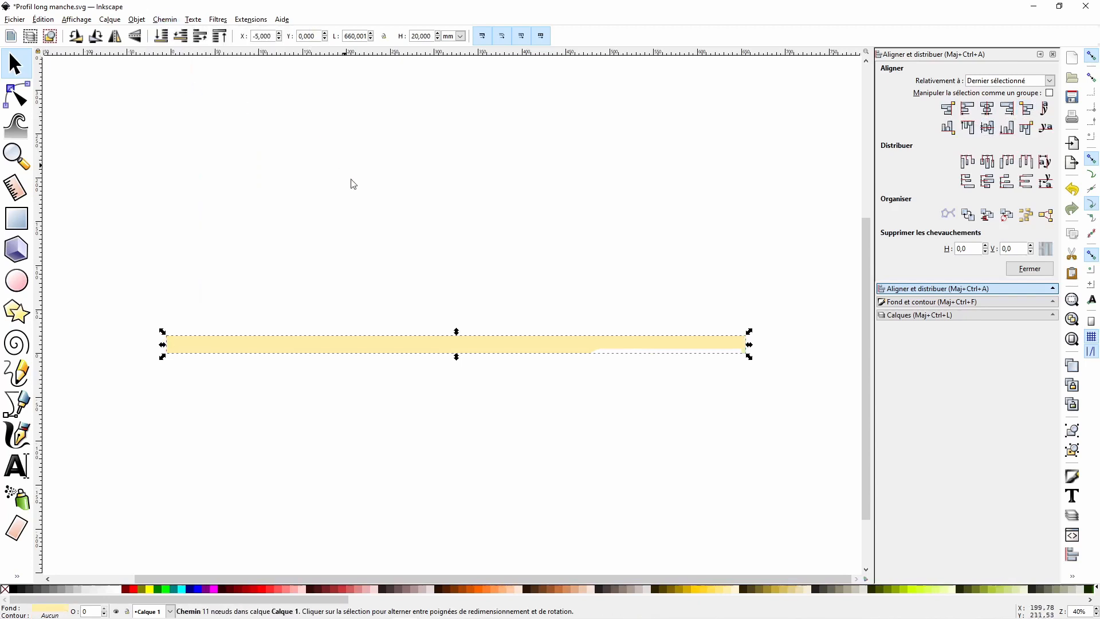
Delete the redundant junction nodes inside the merged profile's left end and on its upper edge near the right end.
left_click(23, 96)
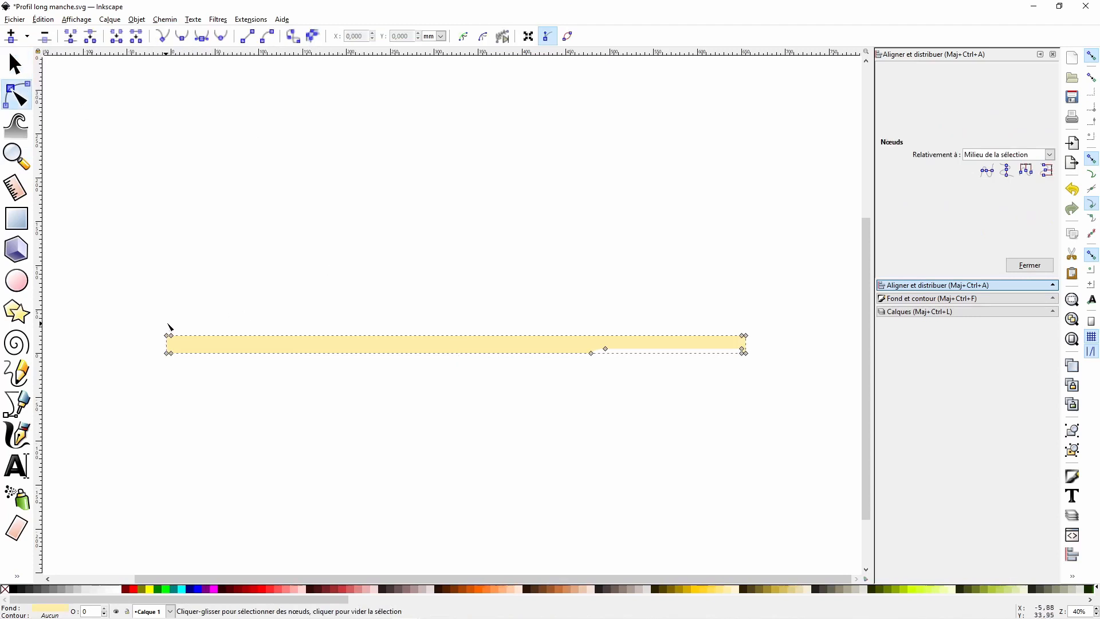
left_click_drag(168, 327, 185, 367)
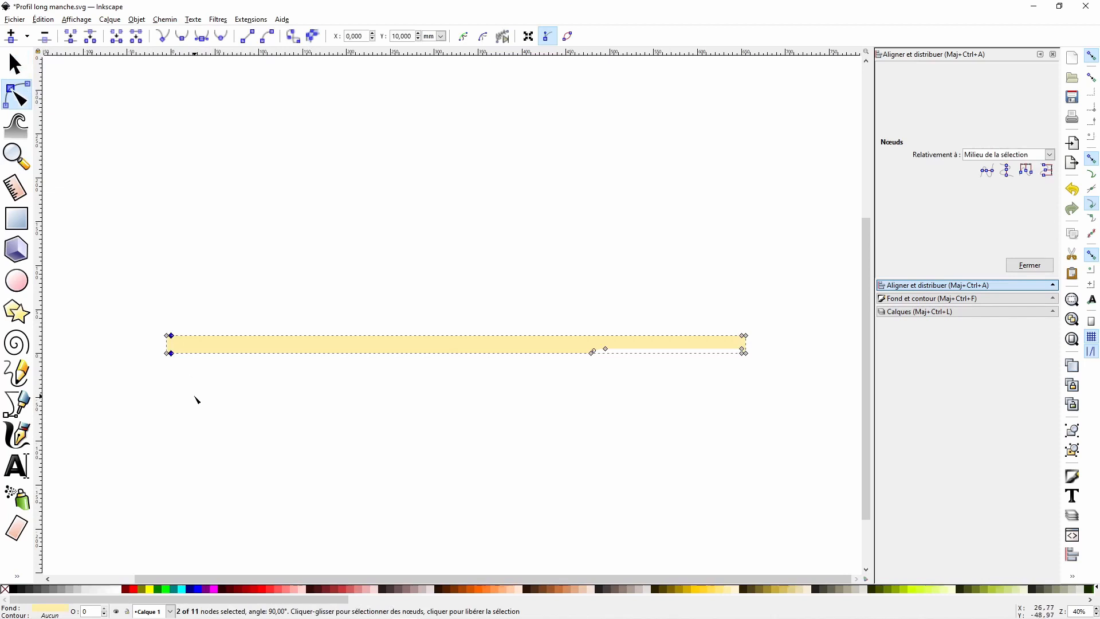
left_click(197, 399)
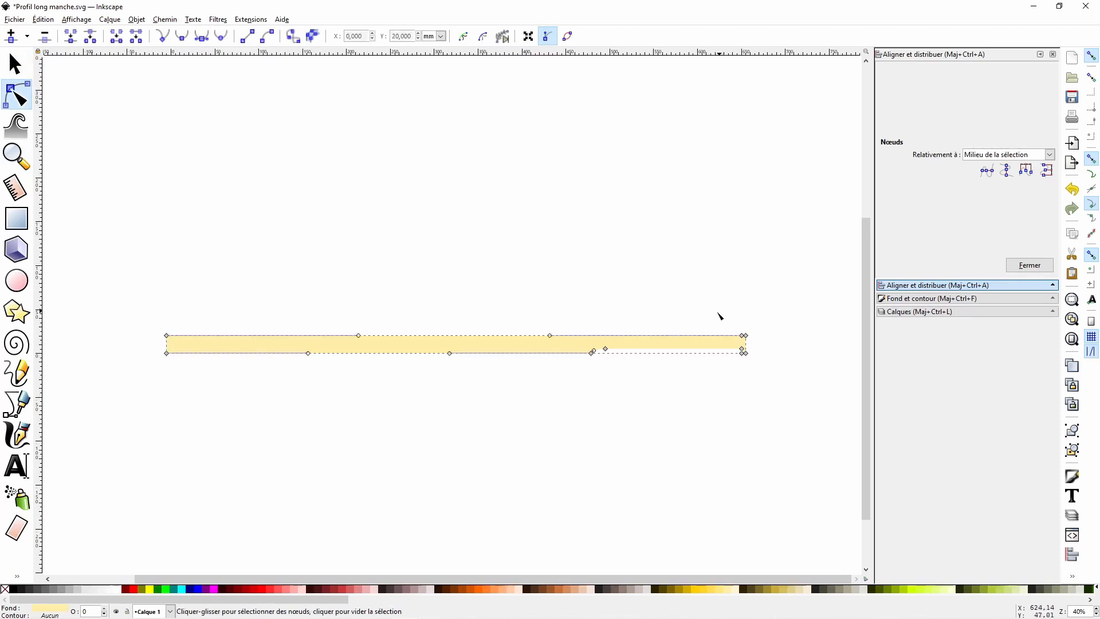
left_click_drag(727, 330, 748, 347)
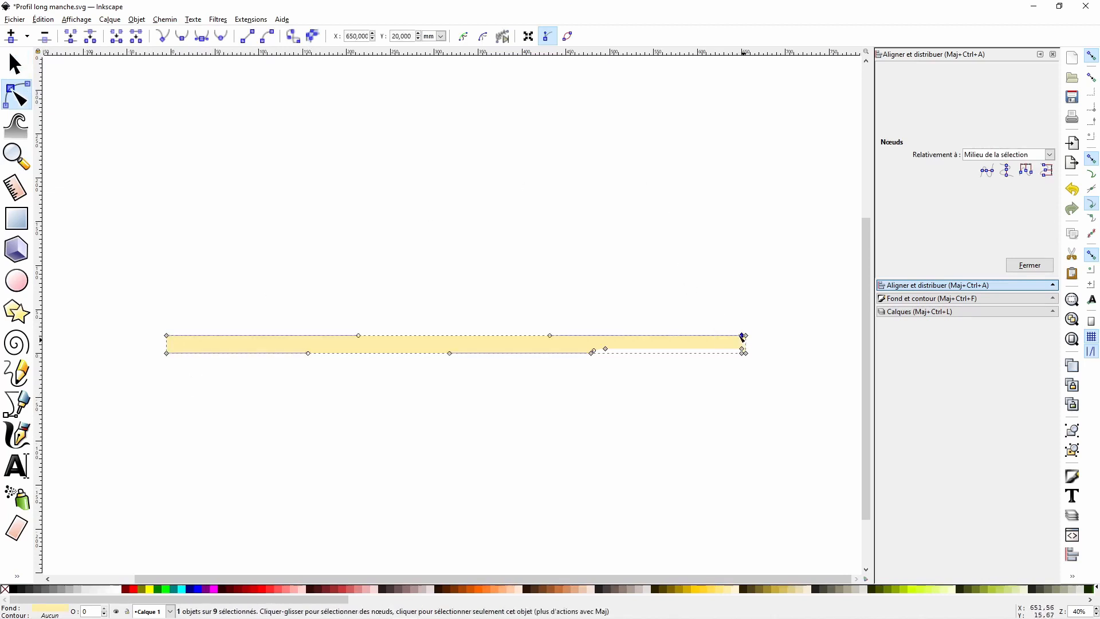
left_click(657, 217)
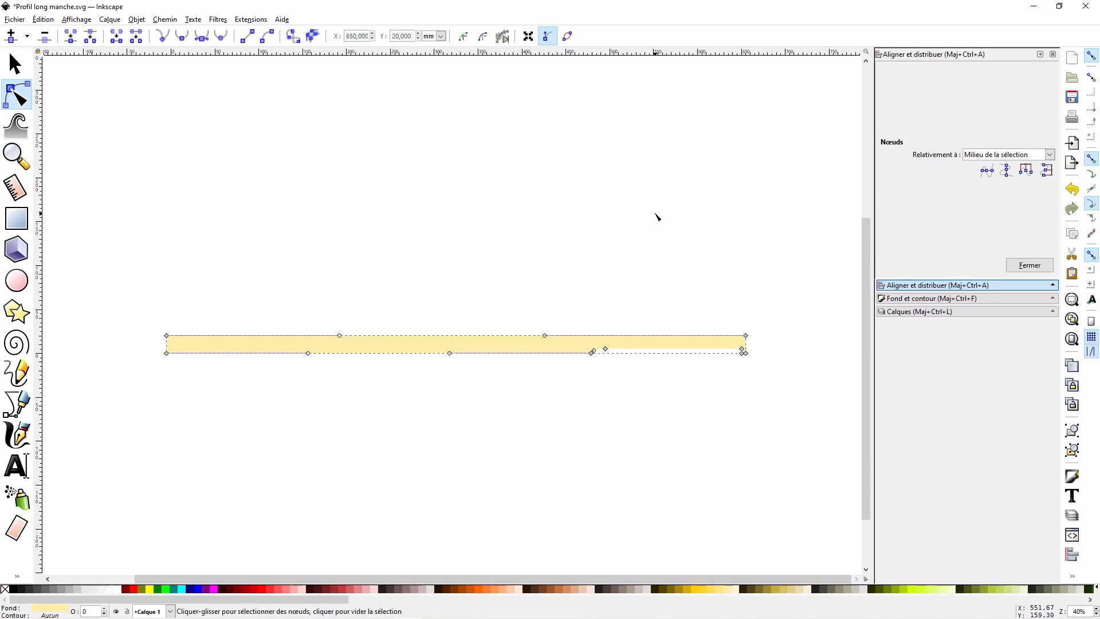
left_click_drag(156, 326, 757, 340)
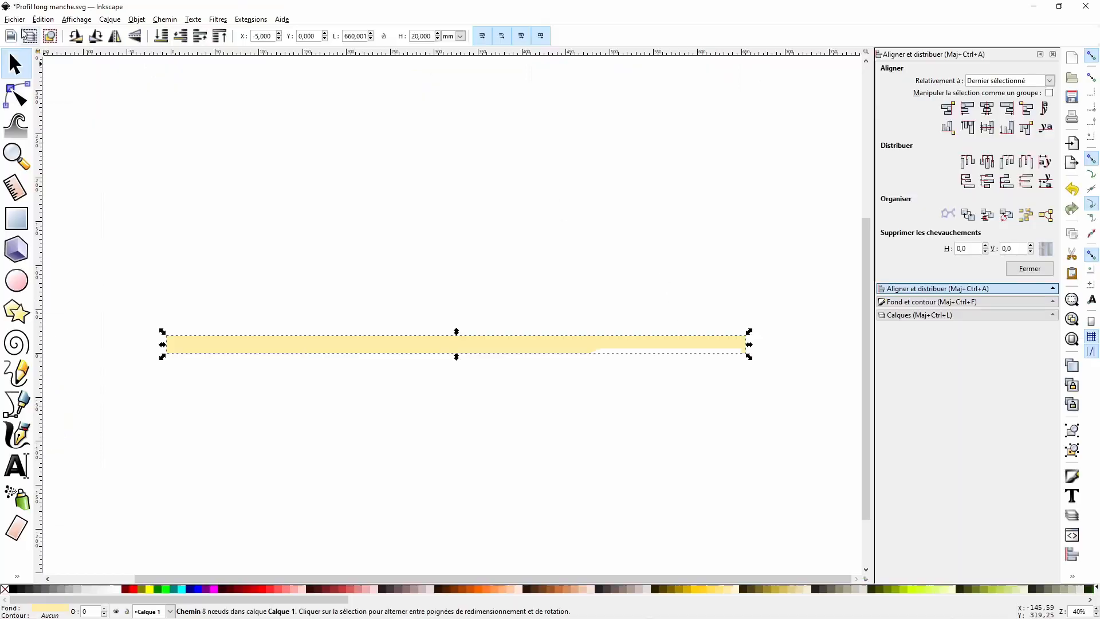
Save the profile as "Profil long manche, DXF" in AutoCAD DXF R14 format, with mm as base unit and LWPOLYLINE output.
left_click(52, 39)
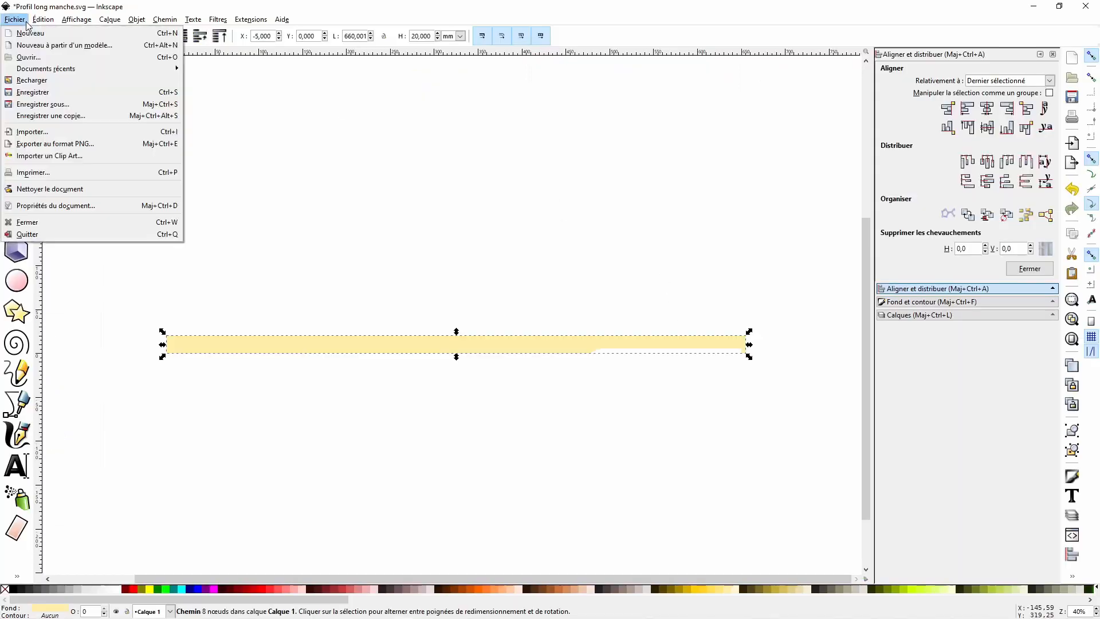
left_click(44, 105)
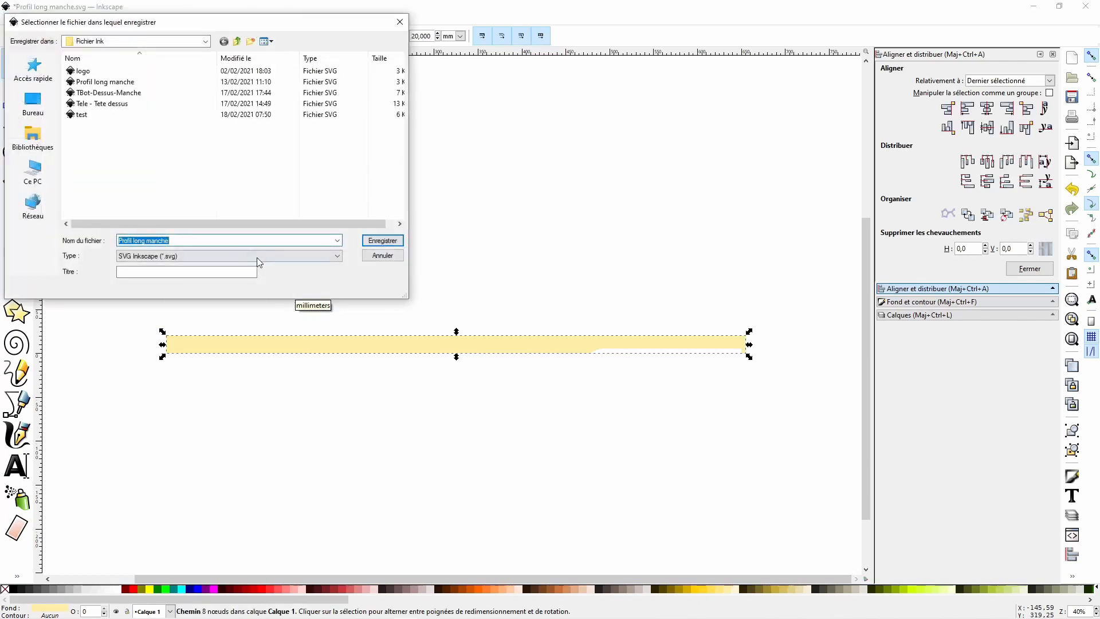
left_click(193, 242)
left_click(255, 256)
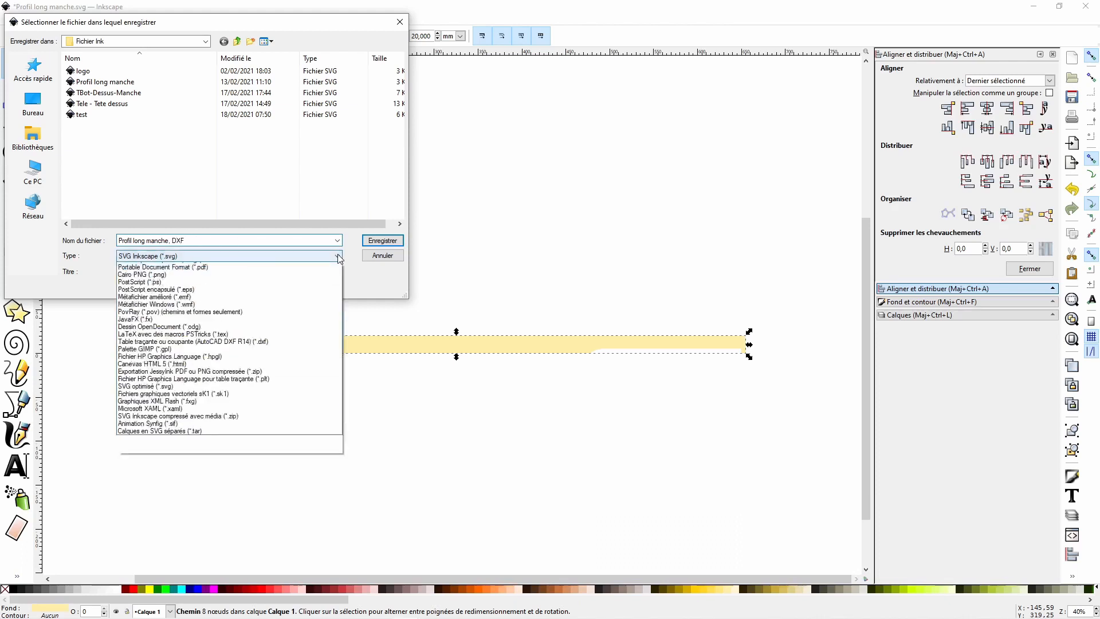
left_click(274, 371)
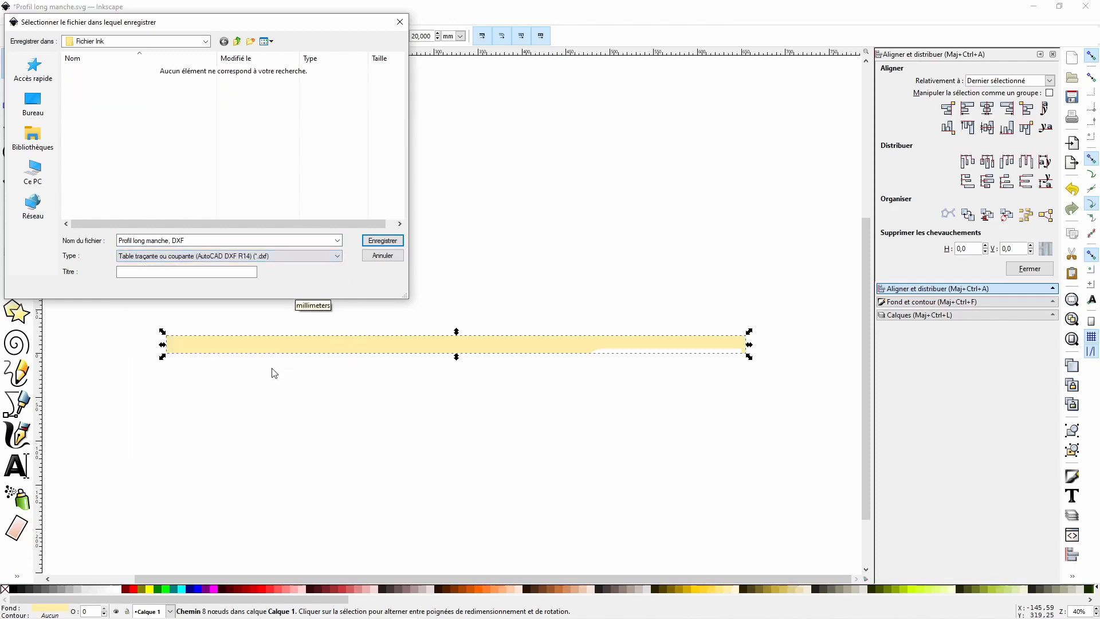
left_click(383, 241)
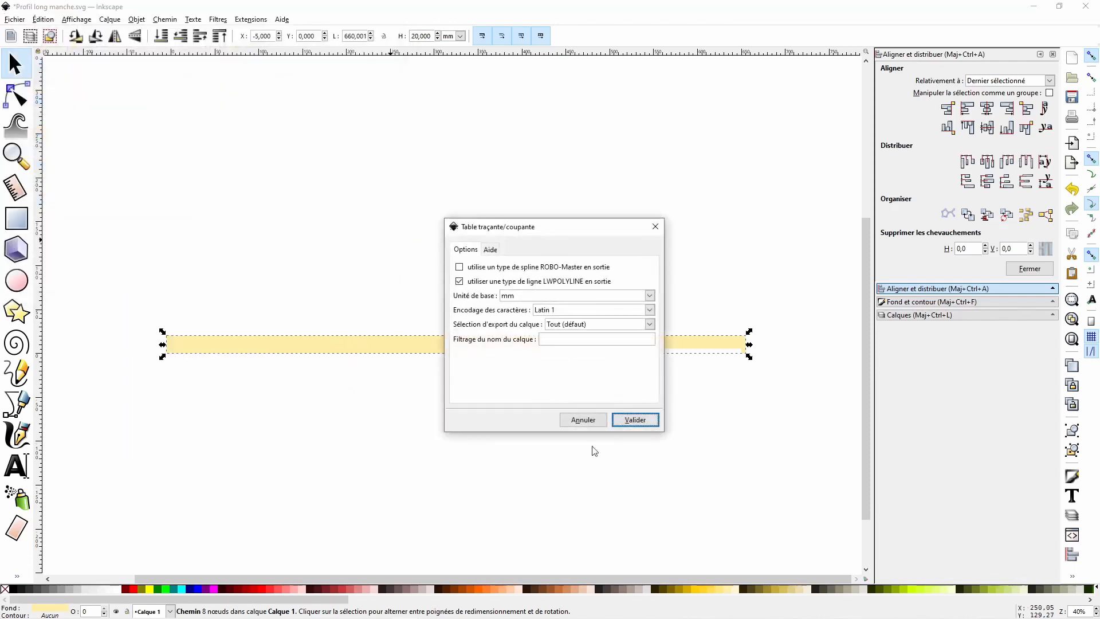
left_click(636, 420)
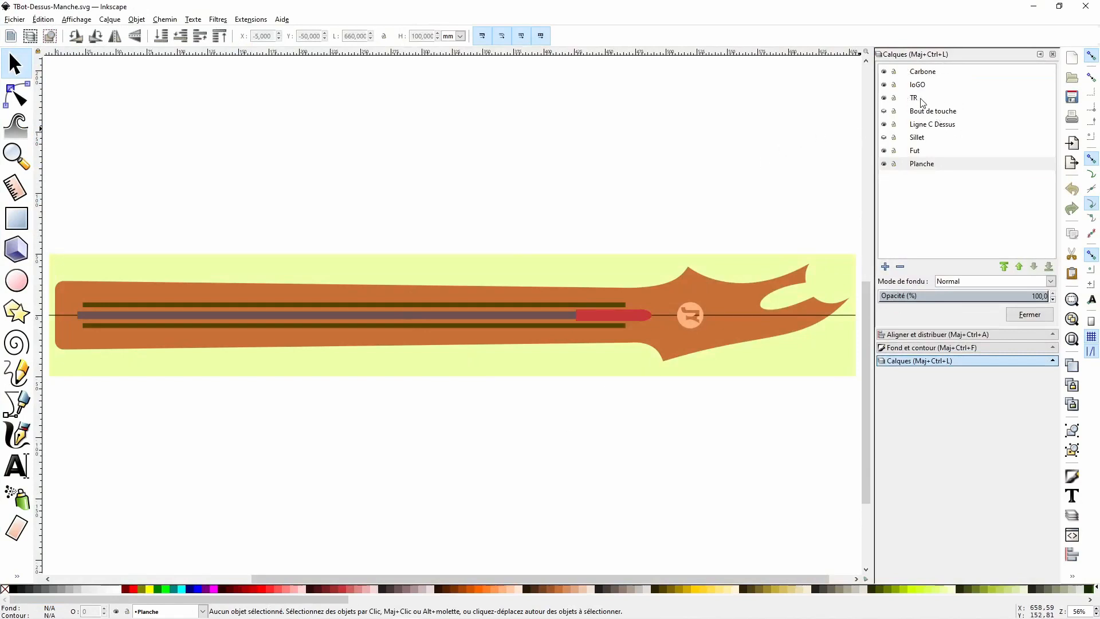
Delete the Bout de touche, Sillet and Ligne C Dessus layers from the TBot-Dessus-Manche drawing.
left_click(927, 111)
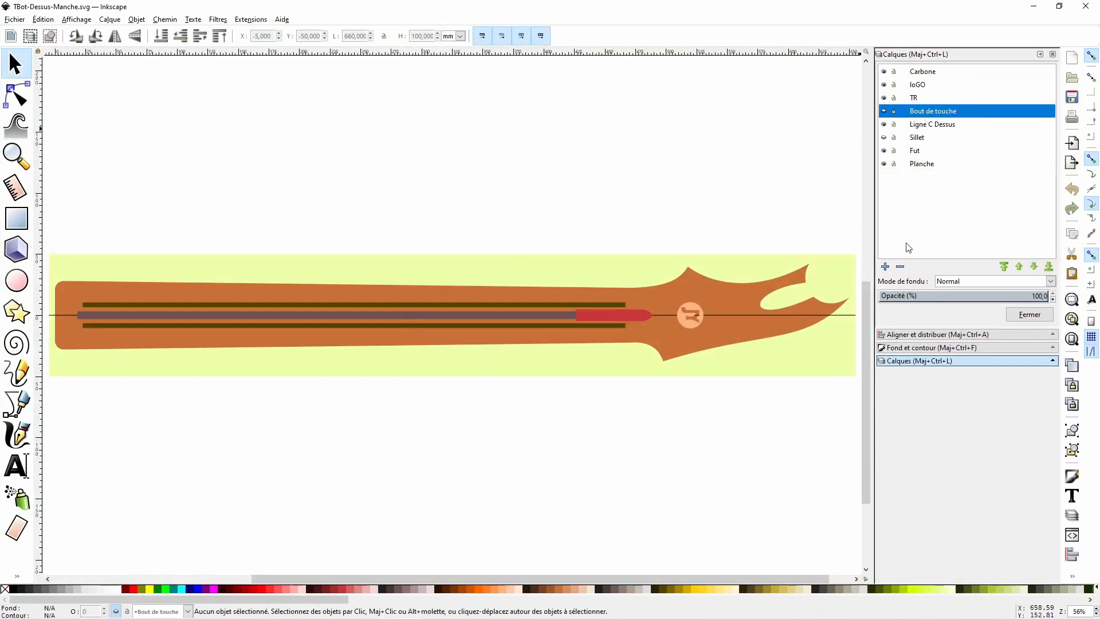
left_click(902, 267)
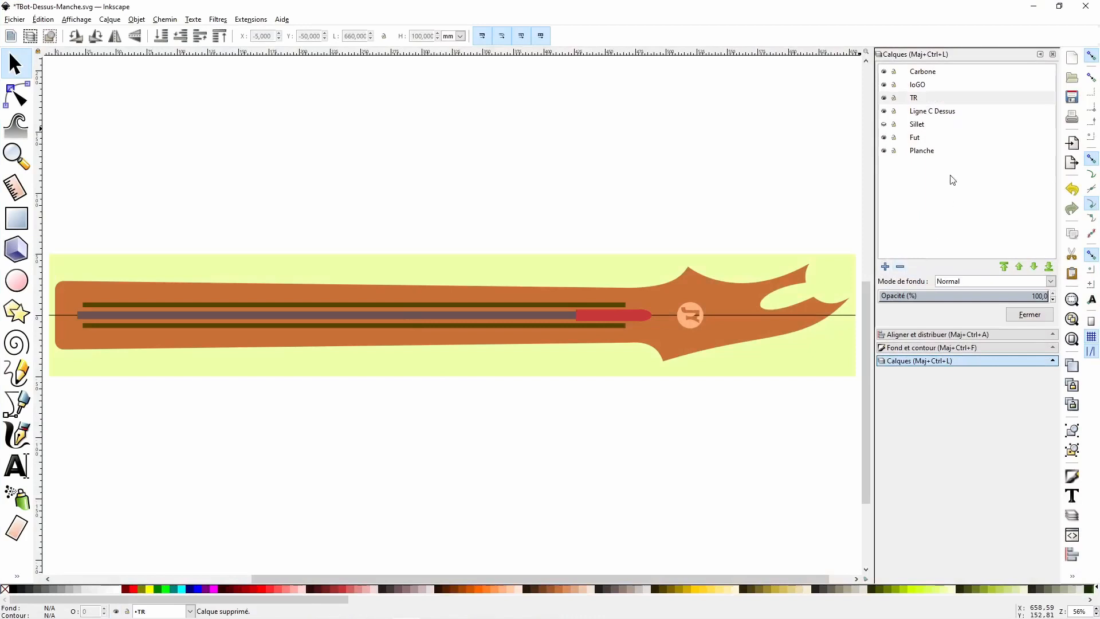
left_click(900, 267)
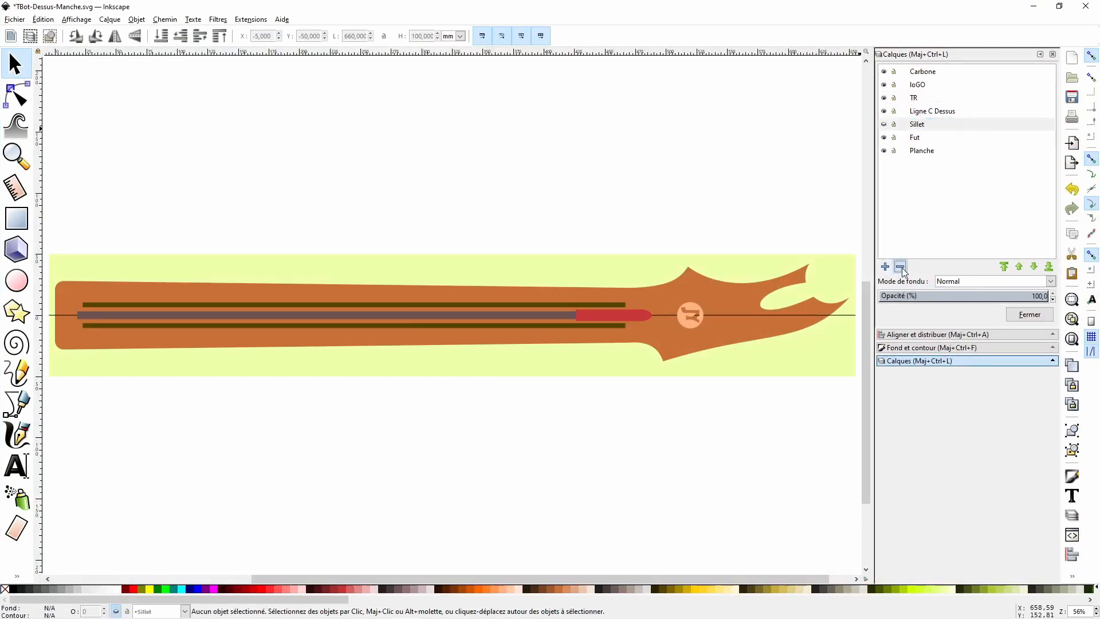
left_click(931, 113)
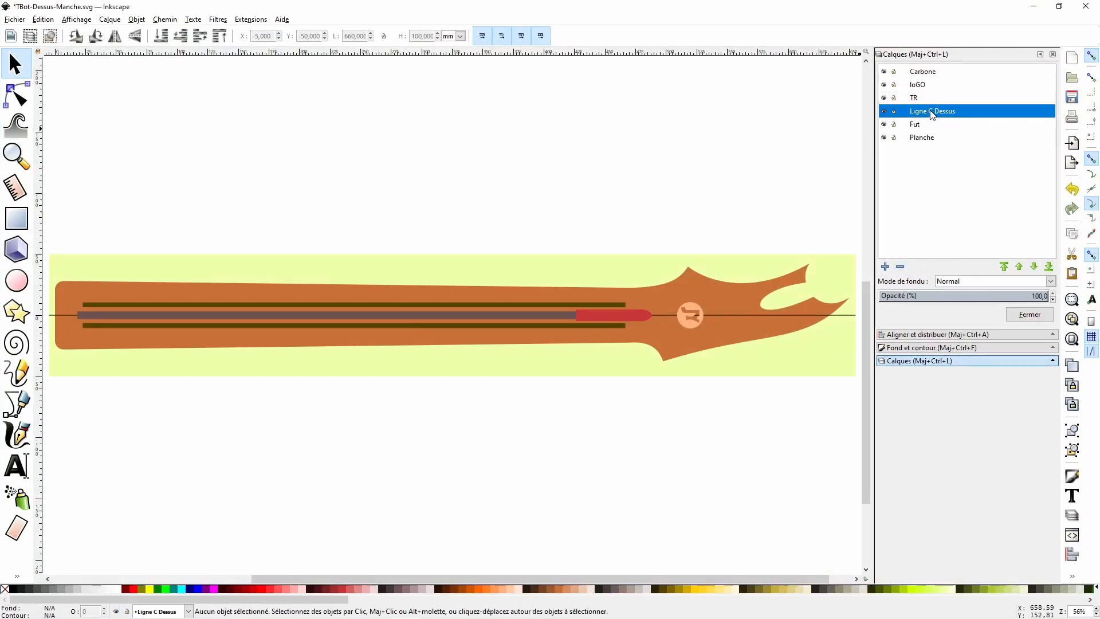
left_click(901, 268)
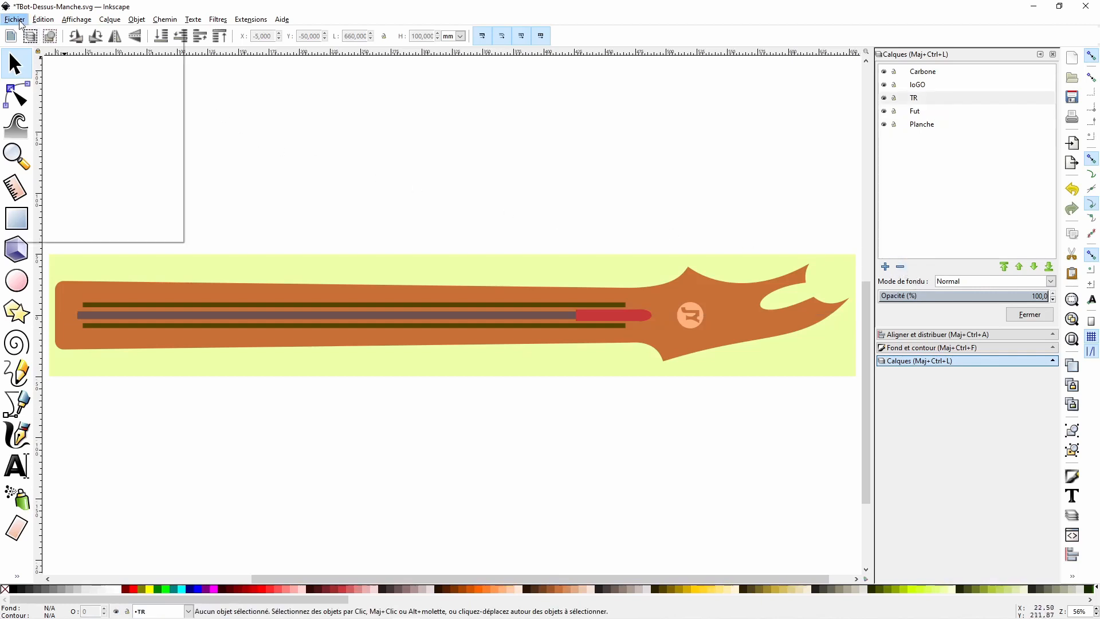
Save the top view drawing as "TBot-Dessus-Manche DXF" in AutoCAD DXF R14 format.
left_click(66, 109)
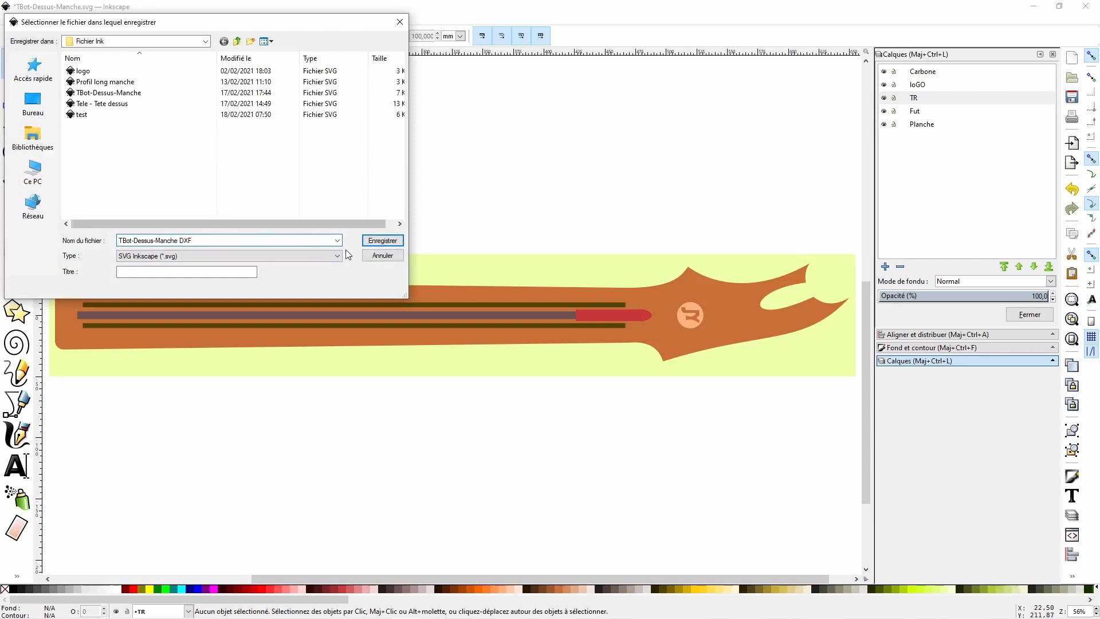
left_click(329, 259)
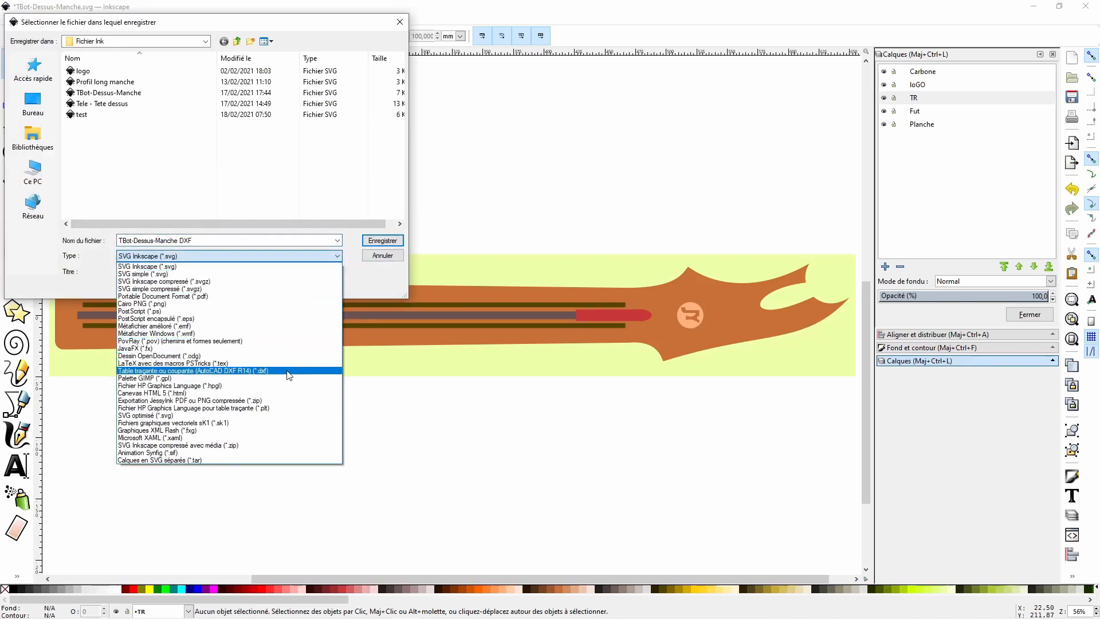
left_click(289, 371)
left_click(392, 241)
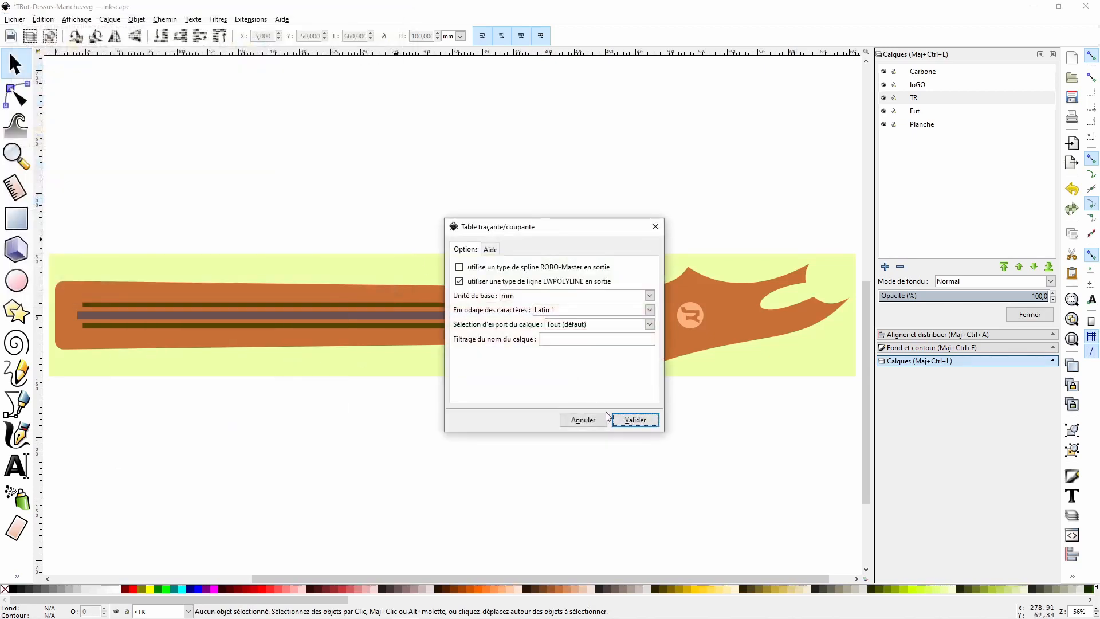